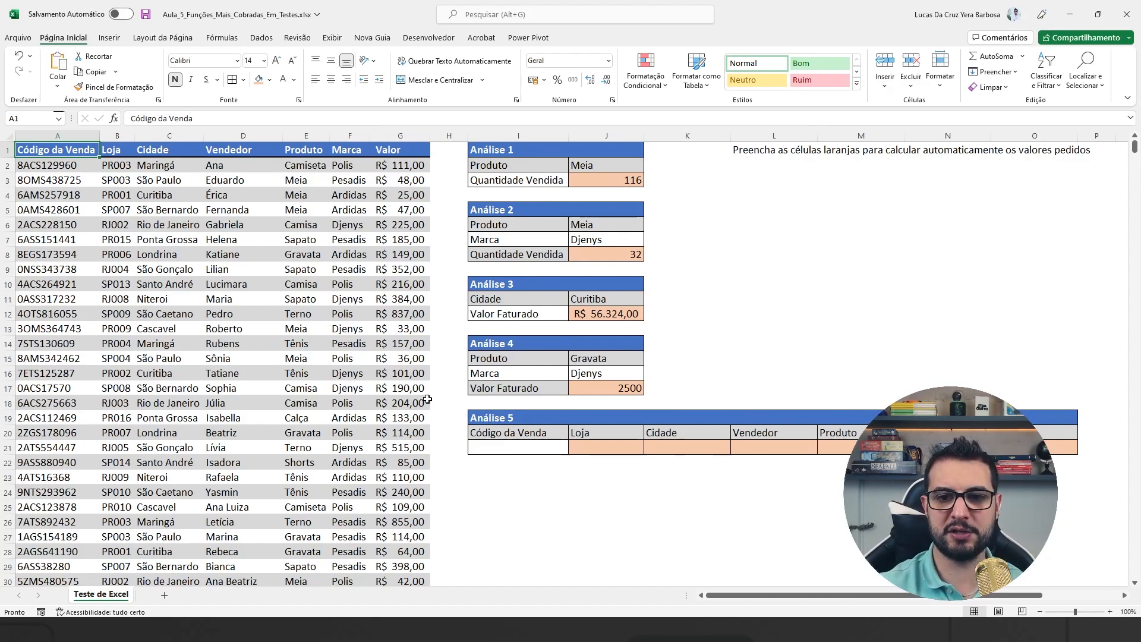
# Examine the fill-in instruction in L1, the sales table and the five analysis blocks.
pyautogui.click(735, 170)
pyautogui.click(753, 150)
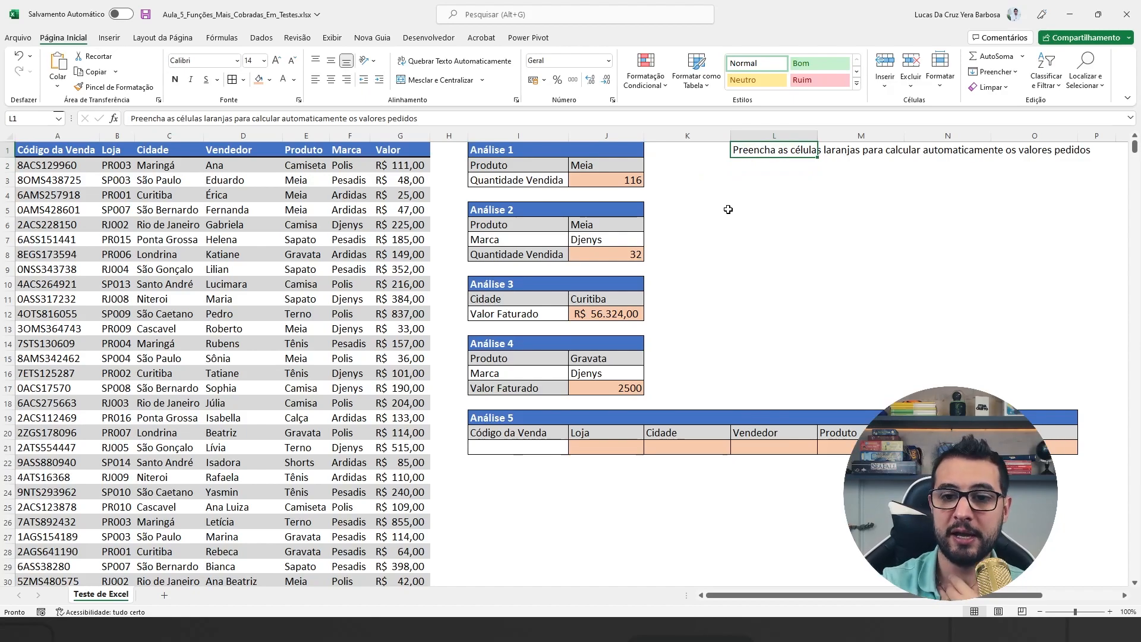
pyautogui.press('Down')
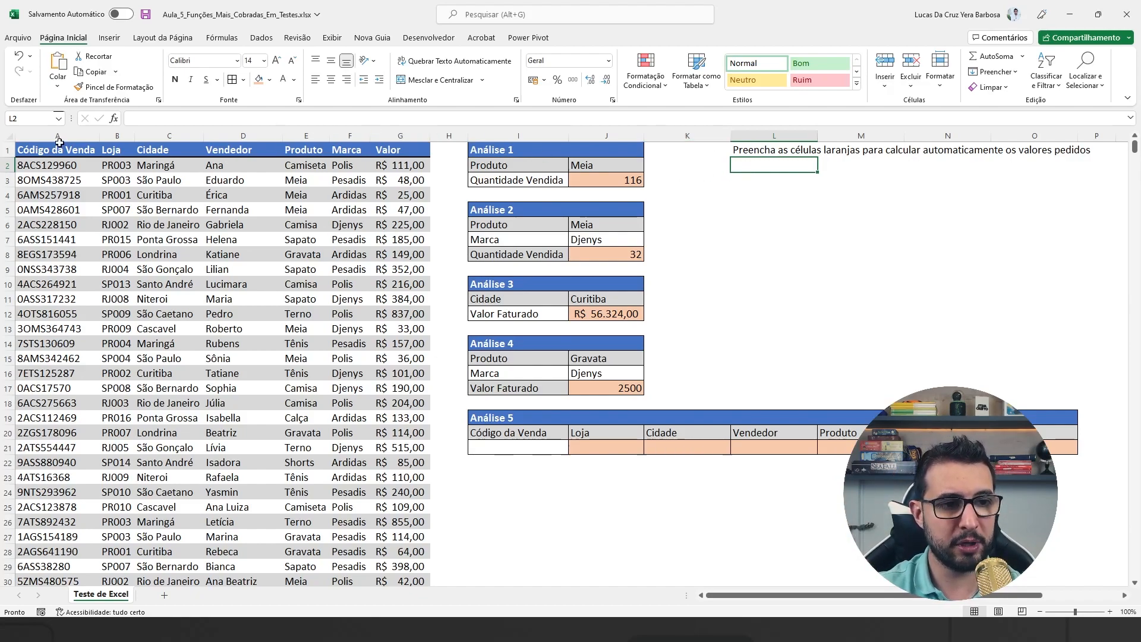
pyautogui.moveTo(14, 141)
pyautogui.mouseDown()
pyautogui.moveTo(150, 189)
pyautogui.moveTo(428, 435)
pyautogui.moveTo(429, 588)
pyautogui.mouseUp()
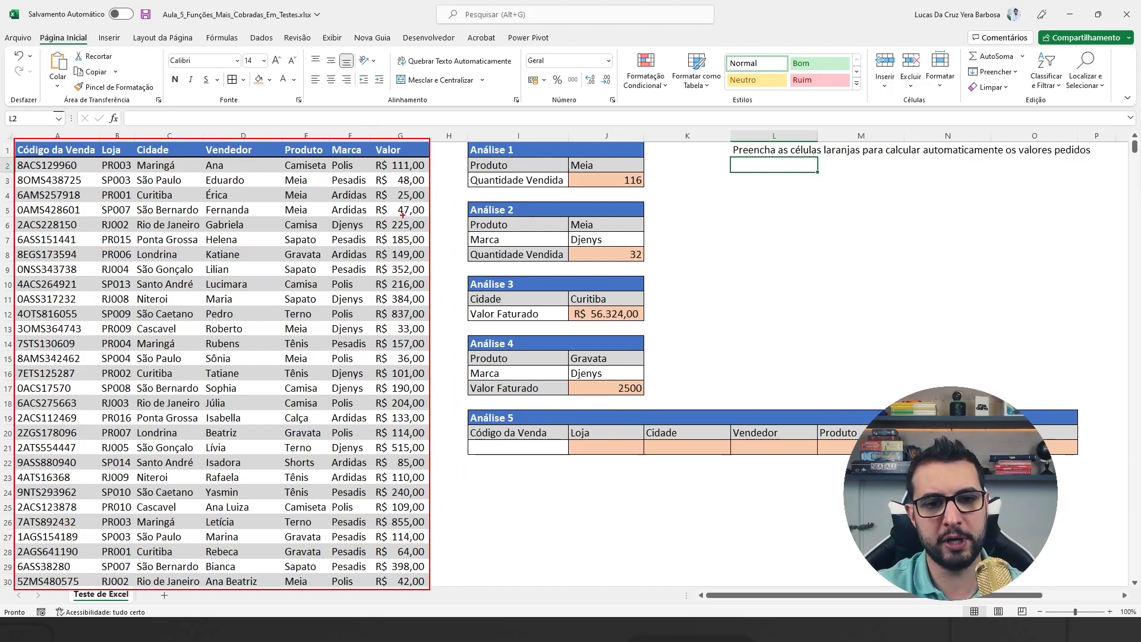
pyautogui.moveTo(461, 136)
pyautogui.mouseDown()
pyautogui.moveTo(675, 192)
pyautogui.moveTo(661, 191)
pyautogui.mouseUp()
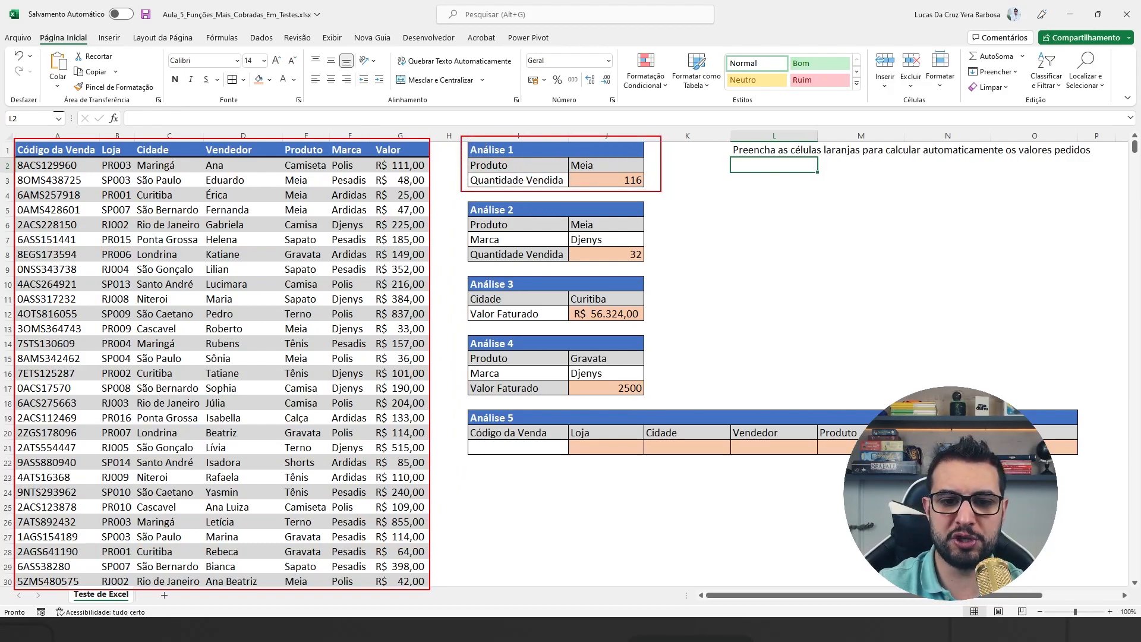
pyautogui.moveTo(461, 200)
pyautogui.mouseDown()
pyautogui.moveTo(604, 270)
pyautogui.moveTo(658, 275)
pyautogui.moveTo(660, 263)
pyautogui.mouseUp()
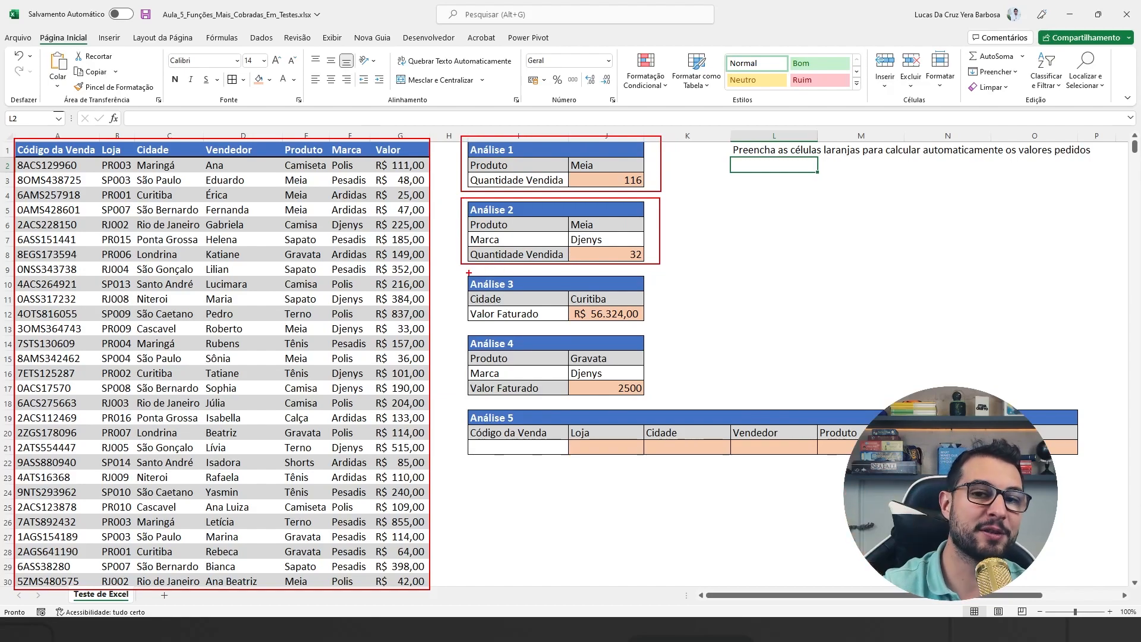
pyautogui.moveTo(464, 268)
pyautogui.mouseDown()
pyautogui.moveTo(579, 321)
pyautogui.moveTo(668, 325)
pyautogui.mouseUp()
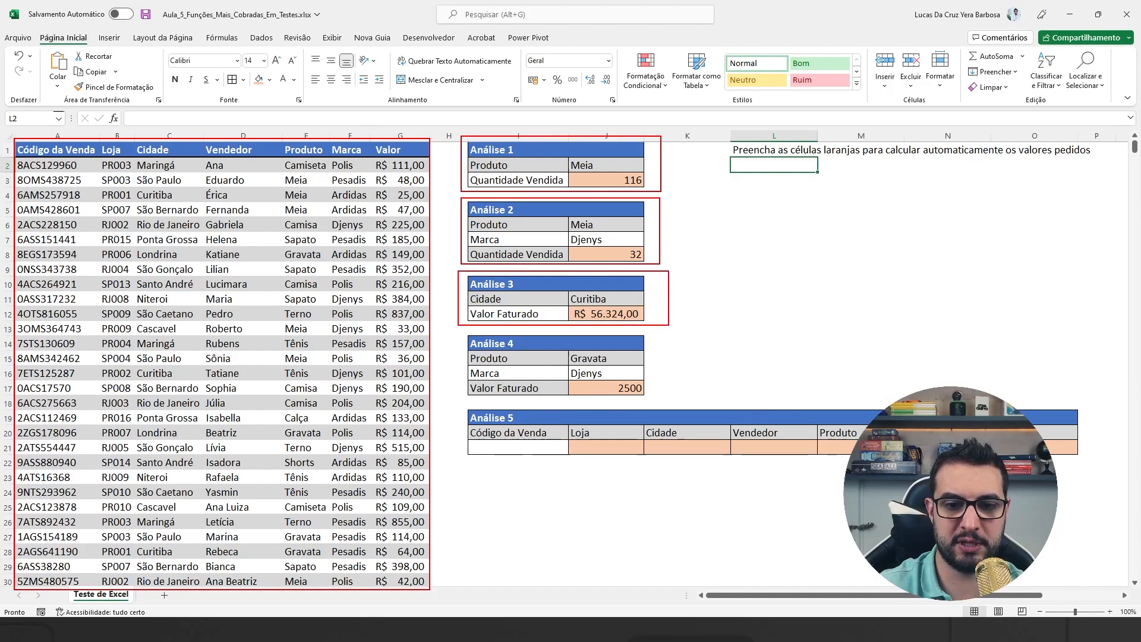
pyautogui.moveTo(467, 334); pyautogui.dragTo(672, 399)
pyautogui.moveTo(449, 404)
pyautogui.mouseDown()
pyautogui.moveTo(849, 477)
pyautogui.moveTo(1089, 474)
pyautogui.mouseUp()
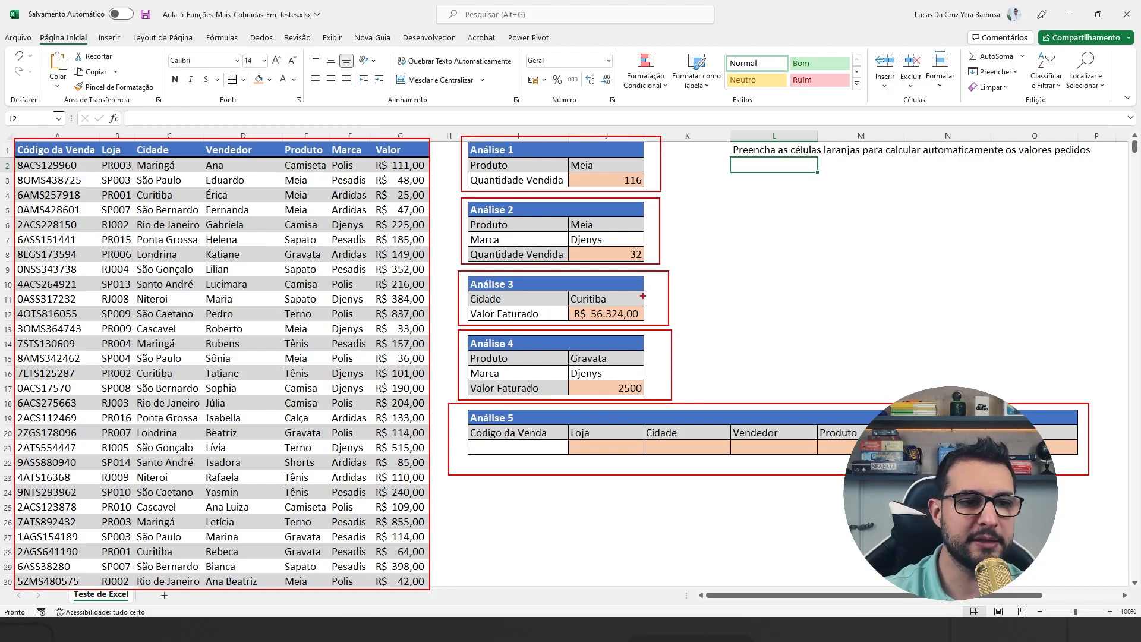
pyautogui.press('Escape')
# Examine the sales table's column headers from Código da Venda to Valor and its first sale record.
pyautogui.click(70, 169)
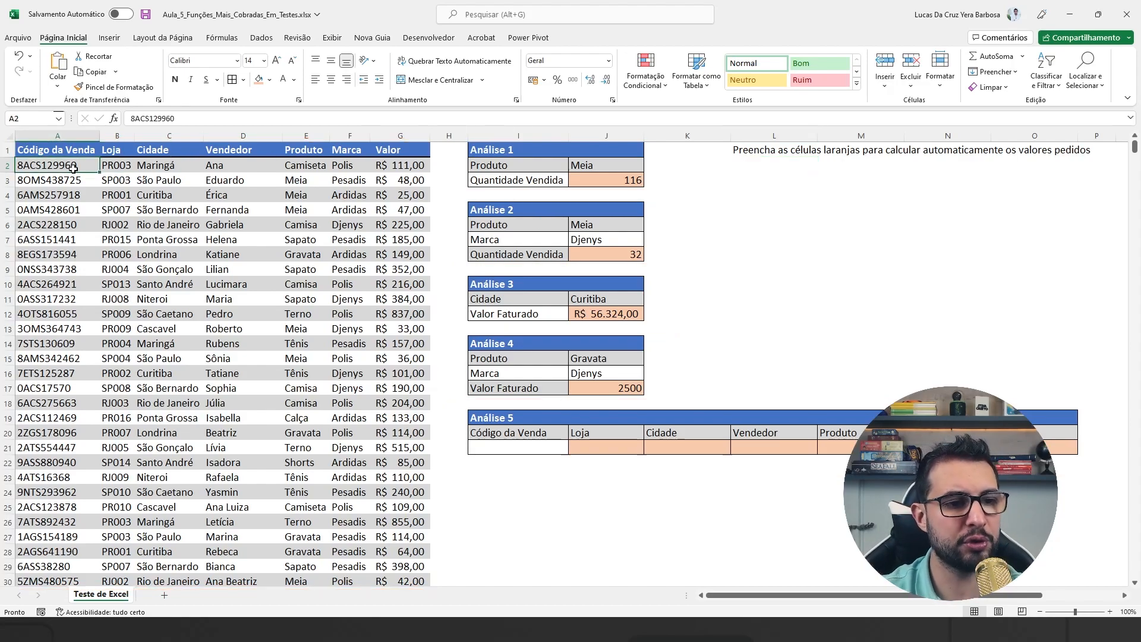
pyautogui.click(70, 148)
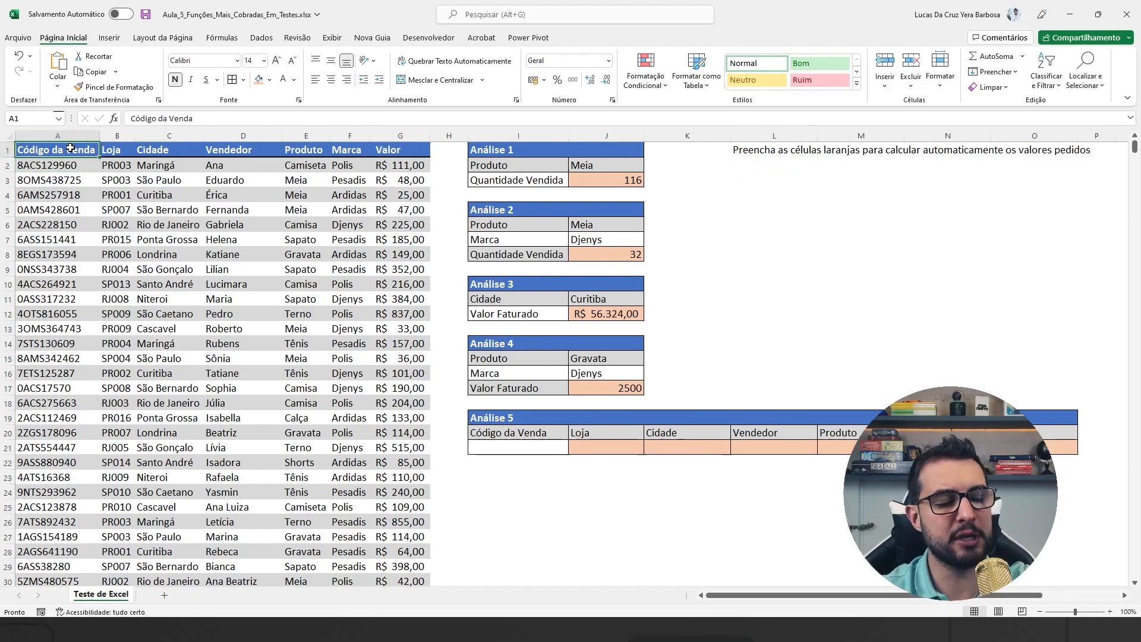
pyautogui.click(124, 151)
pyautogui.click(163, 151)
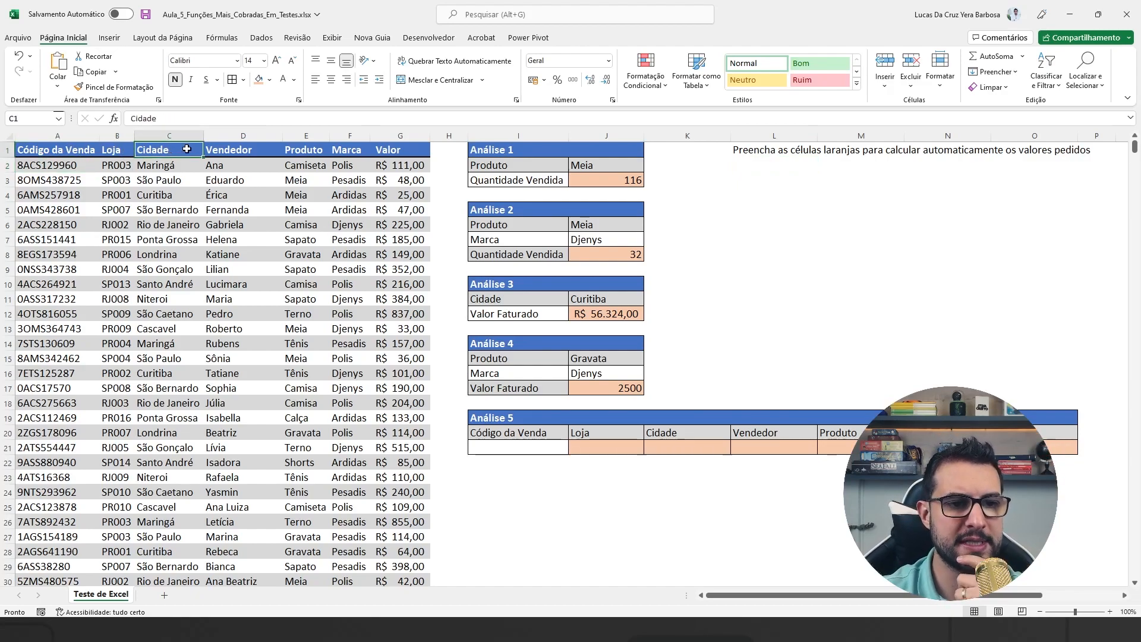
pyautogui.click(264, 150)
pyautogui.click(307, 150)
pyautogui.click(344, 152)
pyautogui.click(391, 151)
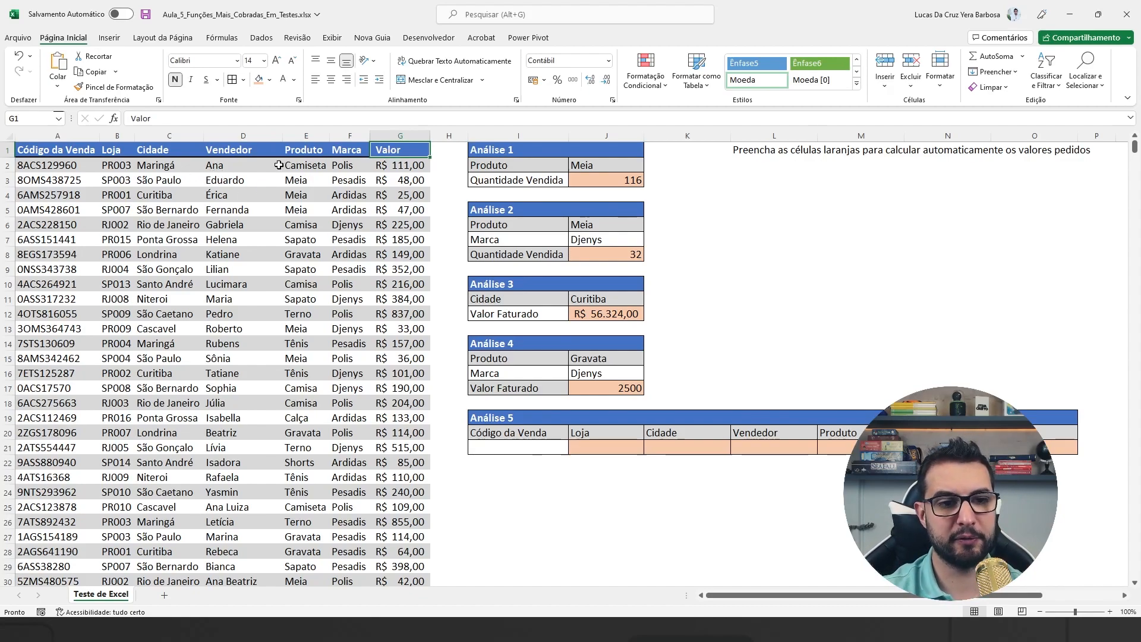
pyautogui.click(245, 167)
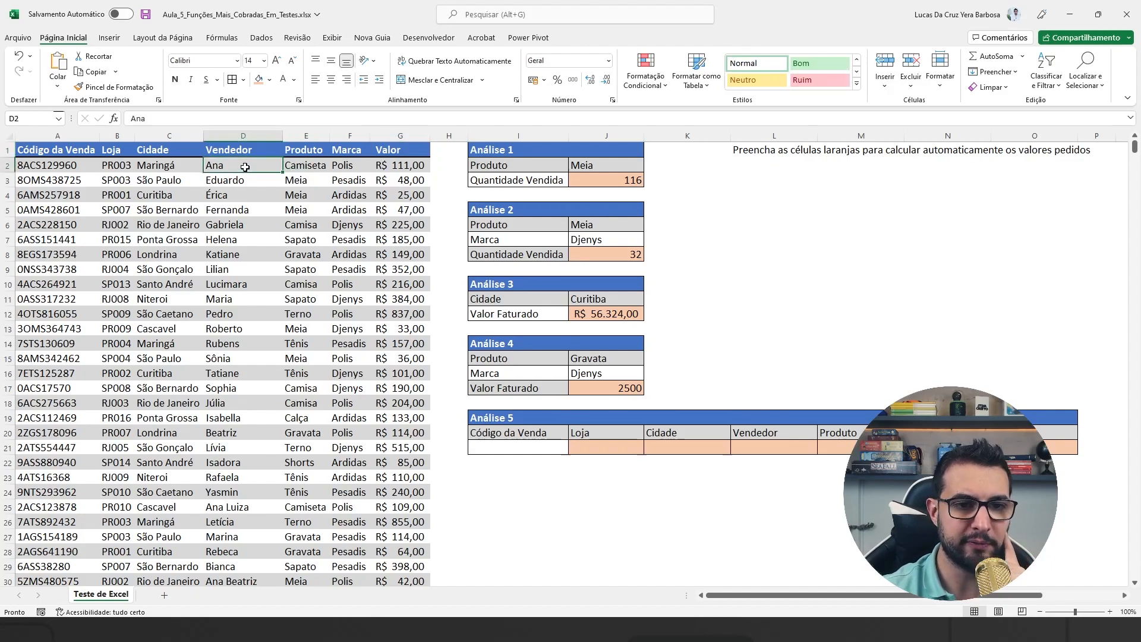
pyautogui.click(307, 167)
pyautogui.click(357, 166)
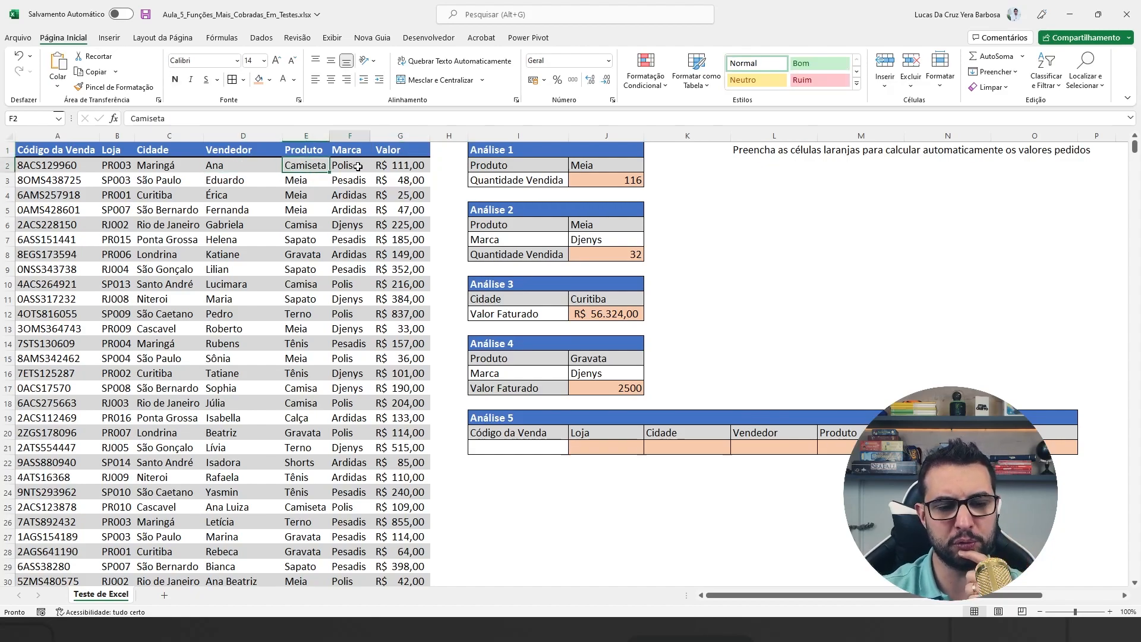
pyautogui.click(396, 166)
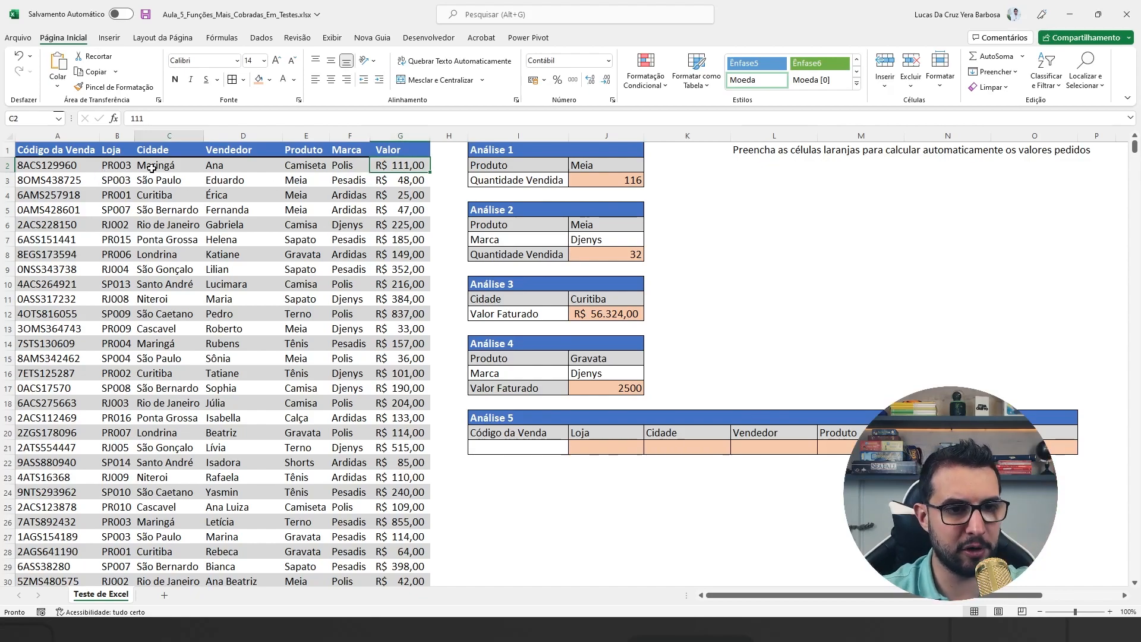
pyautogui.click(123, 168)
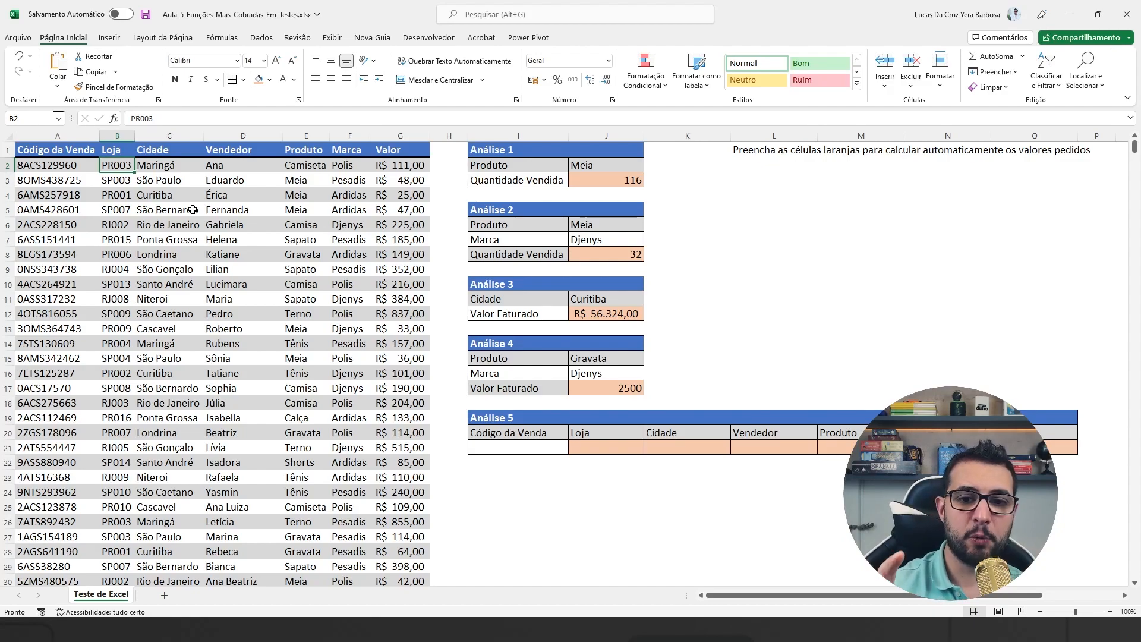
# Review the instruction in L1 against the orange result cells of Análises 1 to 4.
pyautogui.click(756, 150)
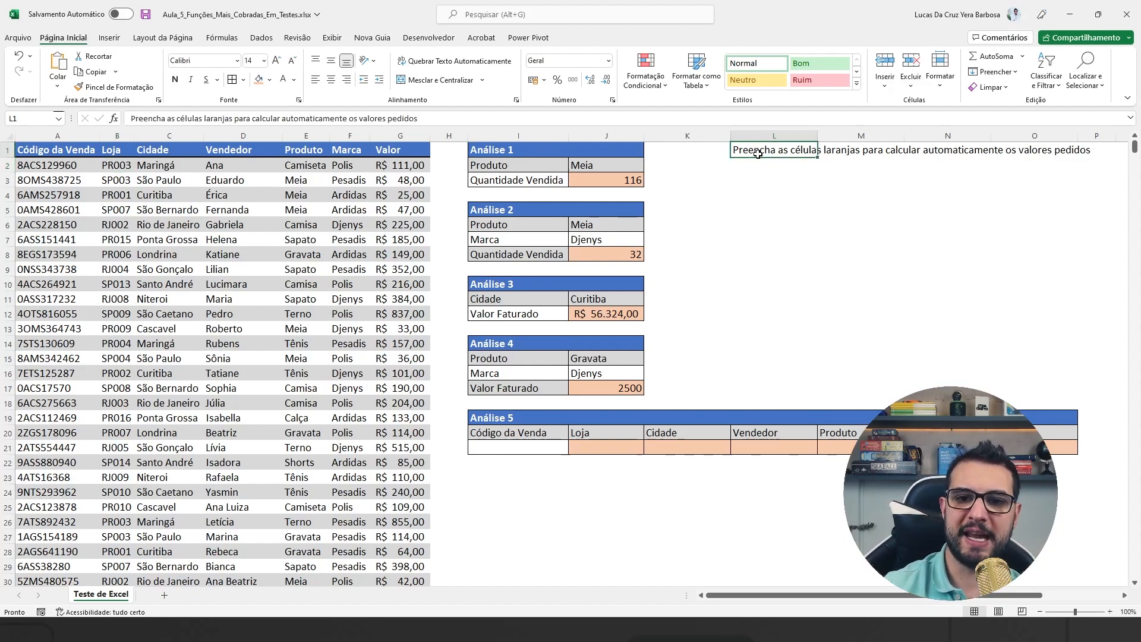
pyautogui.click(771, 177)
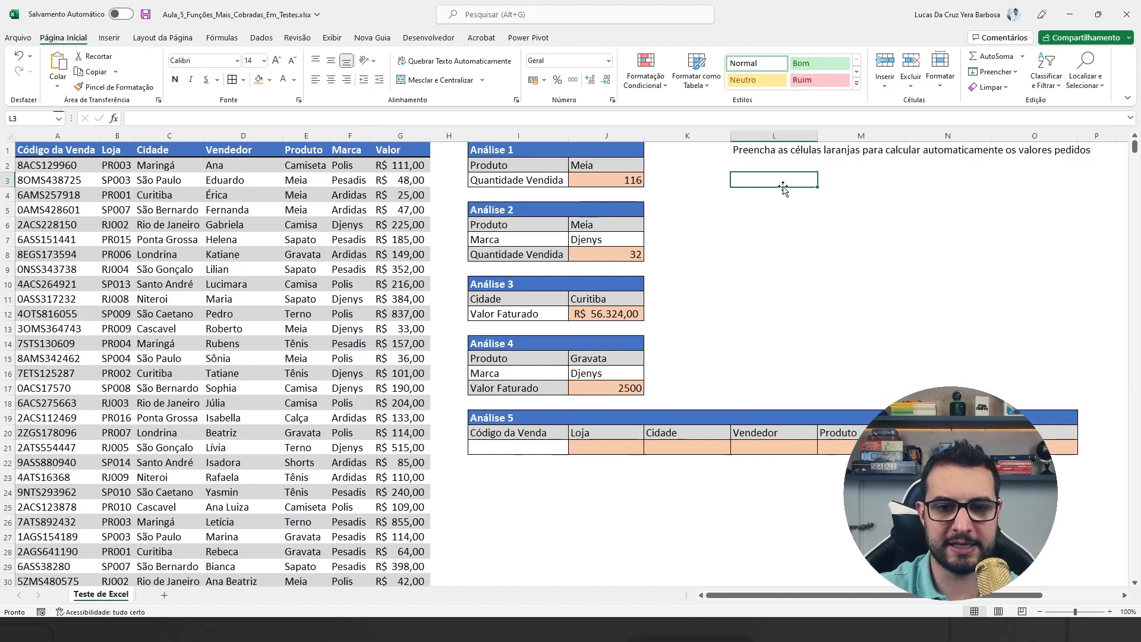
pyautogui.moveTo(645, 177); pyautogui.dragTo(691, 164)
pyautogui.moveTo(647, 254); pyautogui.dragTo(696, 246)
pyautogui.moveTo(645, 314); pyautogui.dragTo(685, 306)
pyautogui.moveTo(646, 390); pyautogui.dragTo(707, 390)
pyautogui.press('Escape')
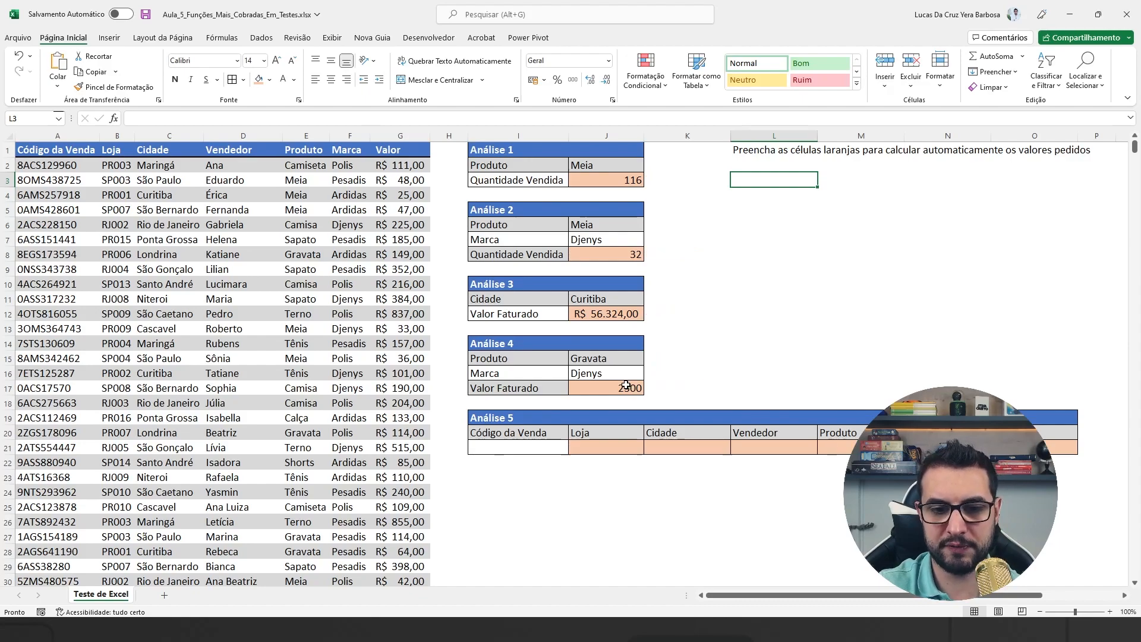
# Clear the orange result cells of Análises 1 to 4 (J3, J8, J12 and J17).
pyautogui.click(627, 385)
pyautogui.press('Delete')
pyautogui.click(624, 314)
pyautogui.press('Delete')
pyautogui.click(627, 254)
pyautogui.press('Delete')
pyautogui.click(628, 179)
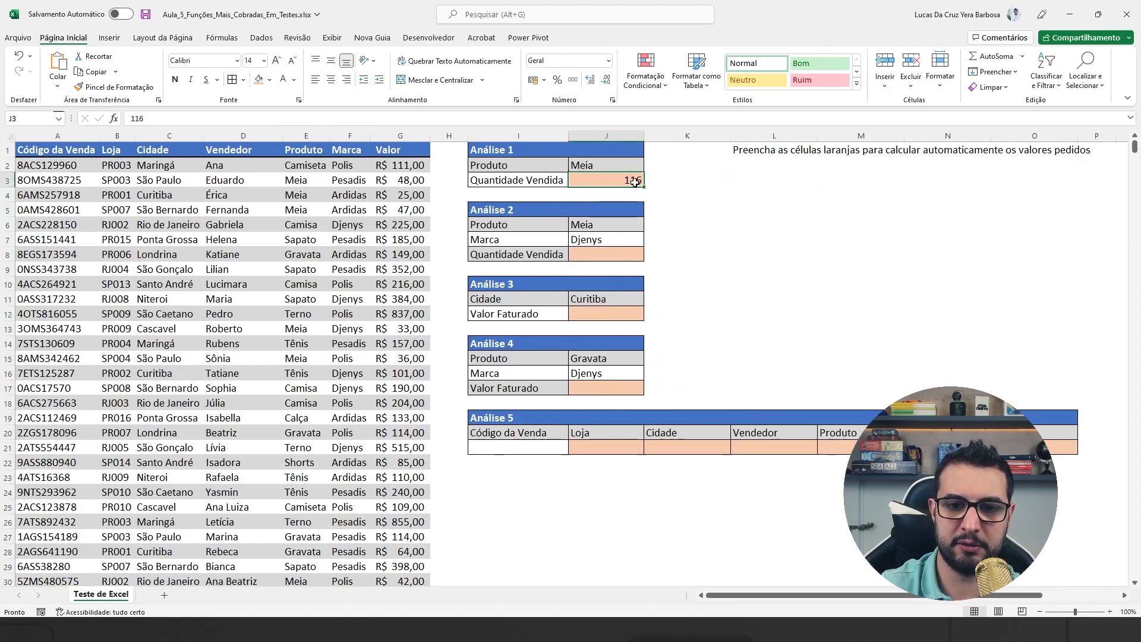
pyautogui.press('Delete')
pyautogui.click(773, 269)
# Examine the Produto criterion and the empty Quantidade Vendida cell in Análise 1.
pyautogui.moveTo(649, 182); pyautogui.dragTo(707, 170)
pyautogui.moveTo(646, 257); pyautogui.dragTo(673, 251)
pyautogui.moveTo(572, 175); pyautogui.dragTo(644, 186)
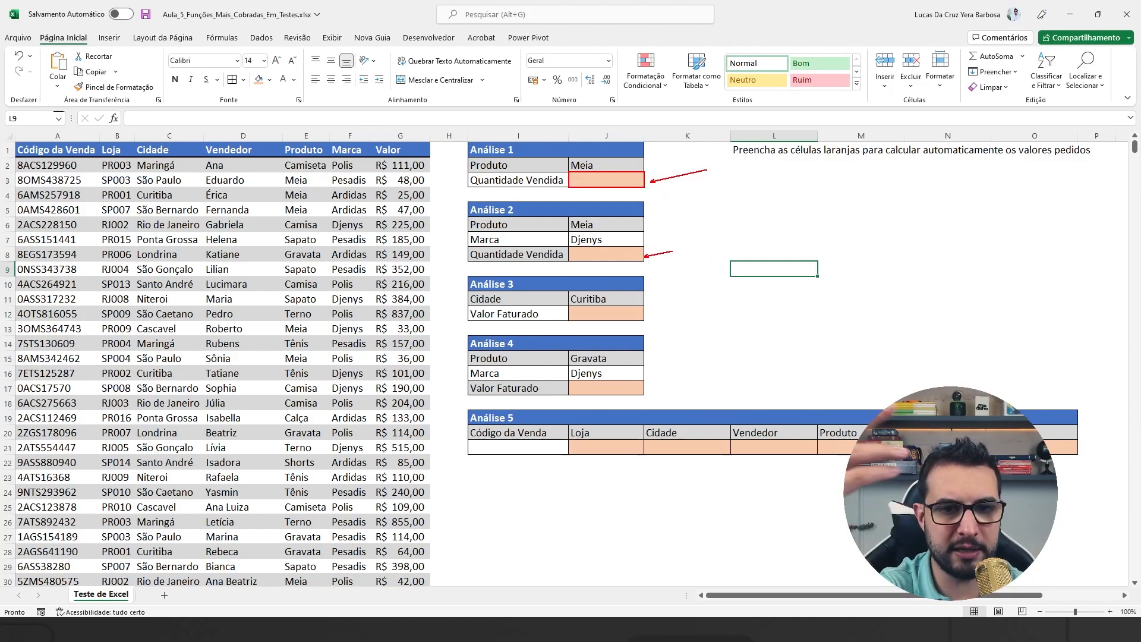
pyautogui.moveTo(463, 175)
pyautogui.mouseDown()
pyautogui.moveTo(445, 173)
pyautogui.moveTo(570, 190)
pyautogui.mouseUp()
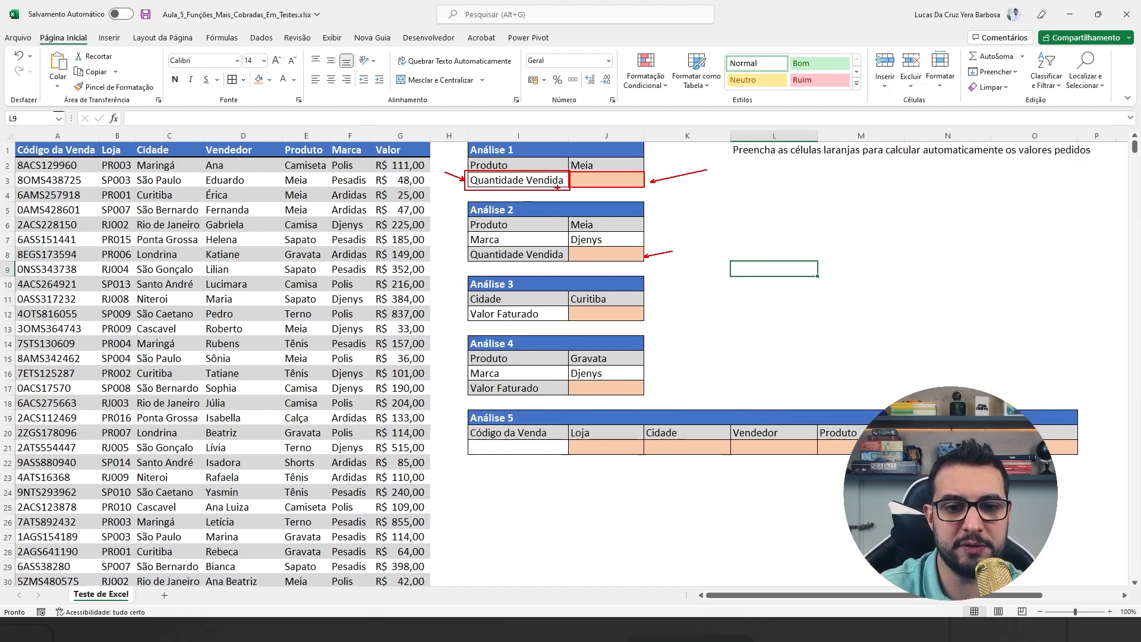
pyautogui.moveTo(568, 156); pyautogui.dragTo(647, 170)
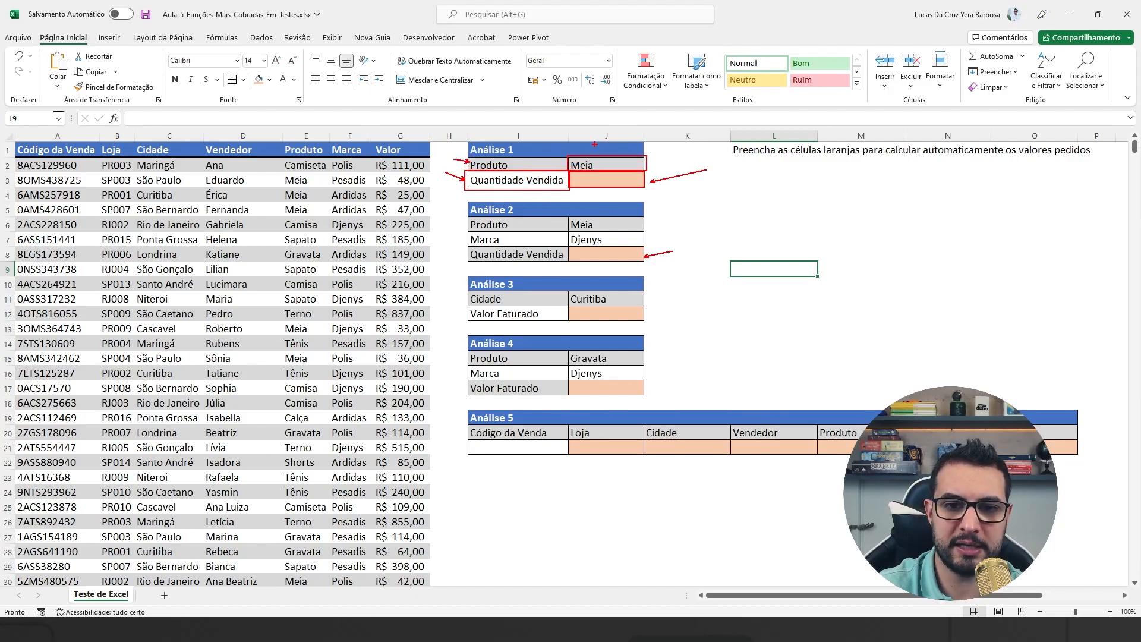
pyautogui.moveTo(678, 149); pyautogui.dragTo(649, 157)
pyautogui.press('Escape')
# Switch Análise 1's Produto in J2 through Calça, Sapato, Camiseta and Camisa, ending on Sapato.
pyautogui.click(624, 164)
pyautogui.click(649, 166)
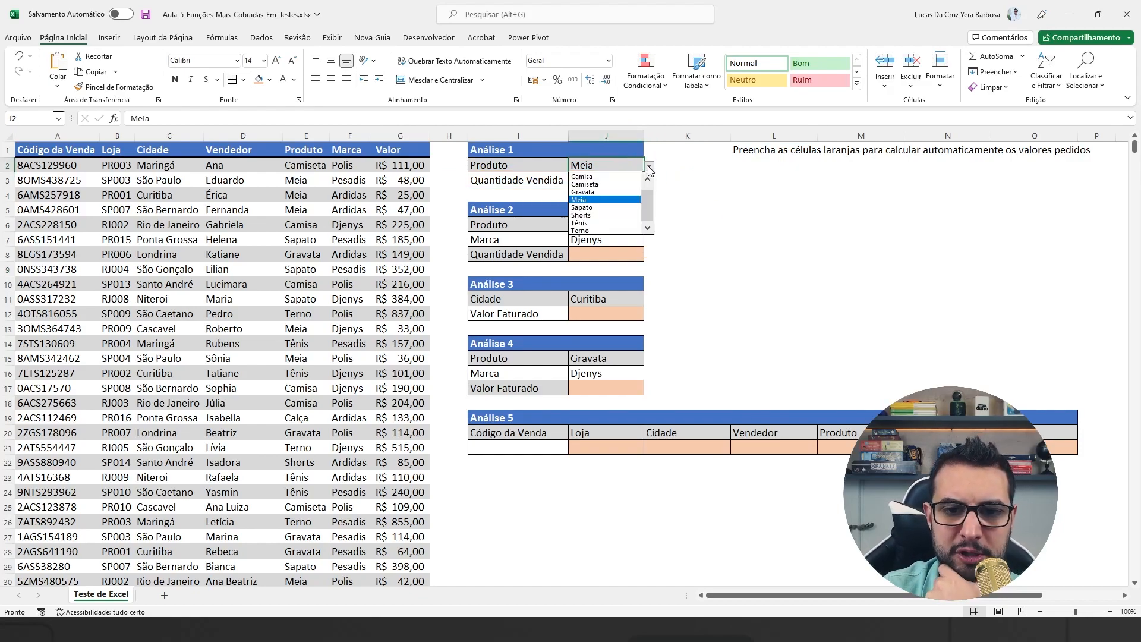
pyautogui.moveTo(649, 199)
pyautogui.mouseDown()
pyautogui.moveTo(648, 220)
pyautogui.moveTo(649, 177)
pyautogui.mouseUp()
pyautogui.click(601, 178)
pyautogui.click(649, 166)
pyautogui.click(606, 216)
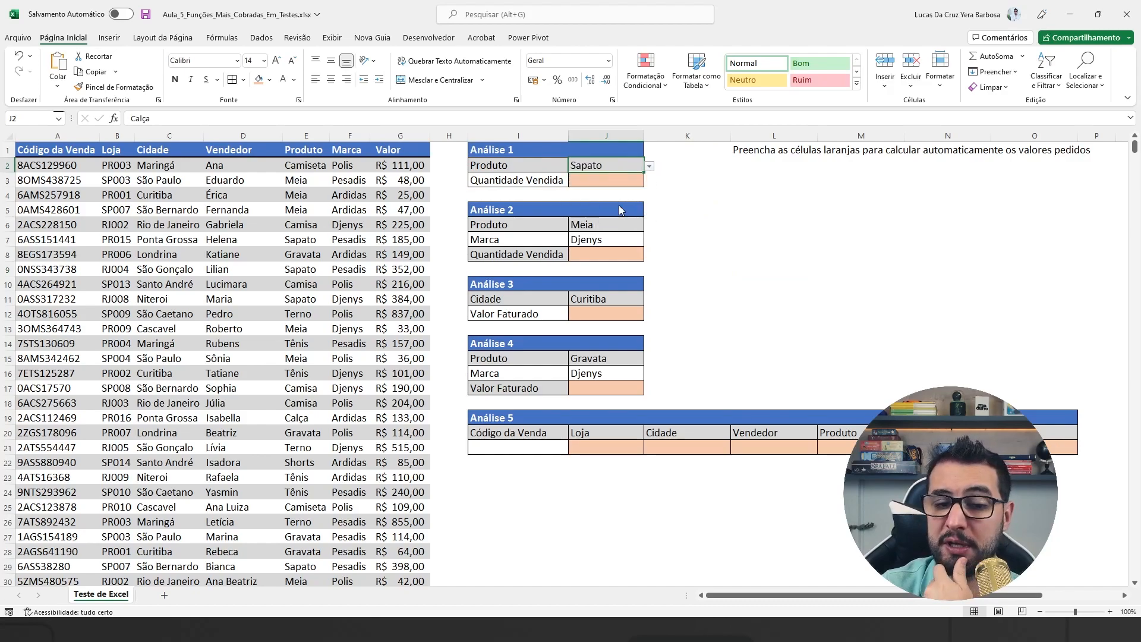
pyautogui.click(649, 166)
pyautogui.click(613, 198)
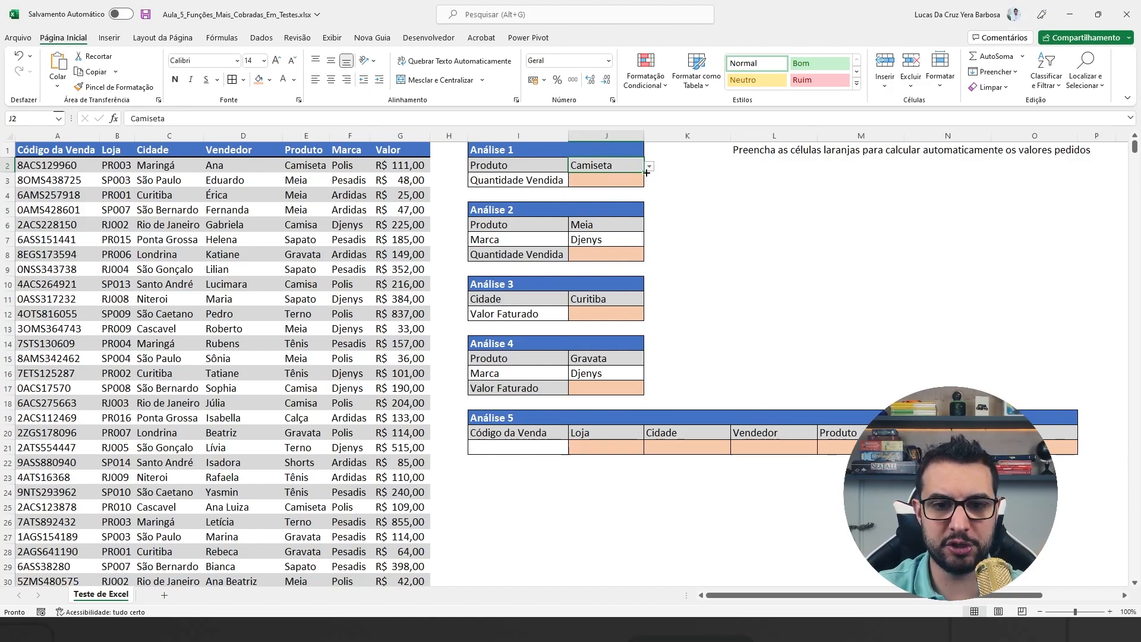
pyautogui.click(650, 166)
pyautogui.click(616, 187)
pyautogui.click(650, 166)
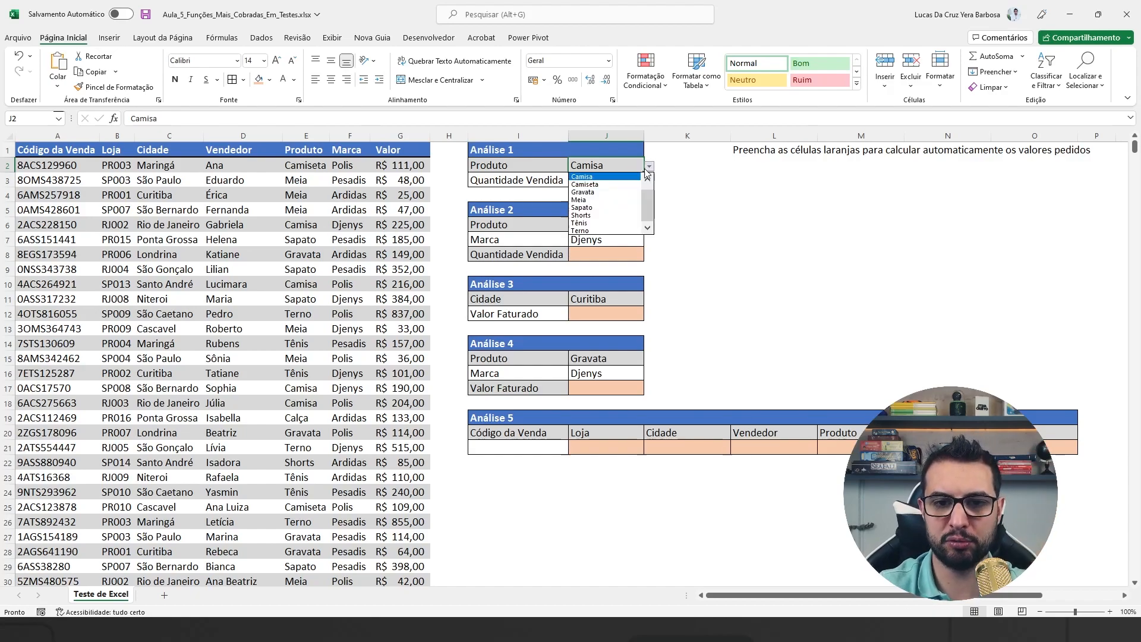
pyautogui.click(609, 208)
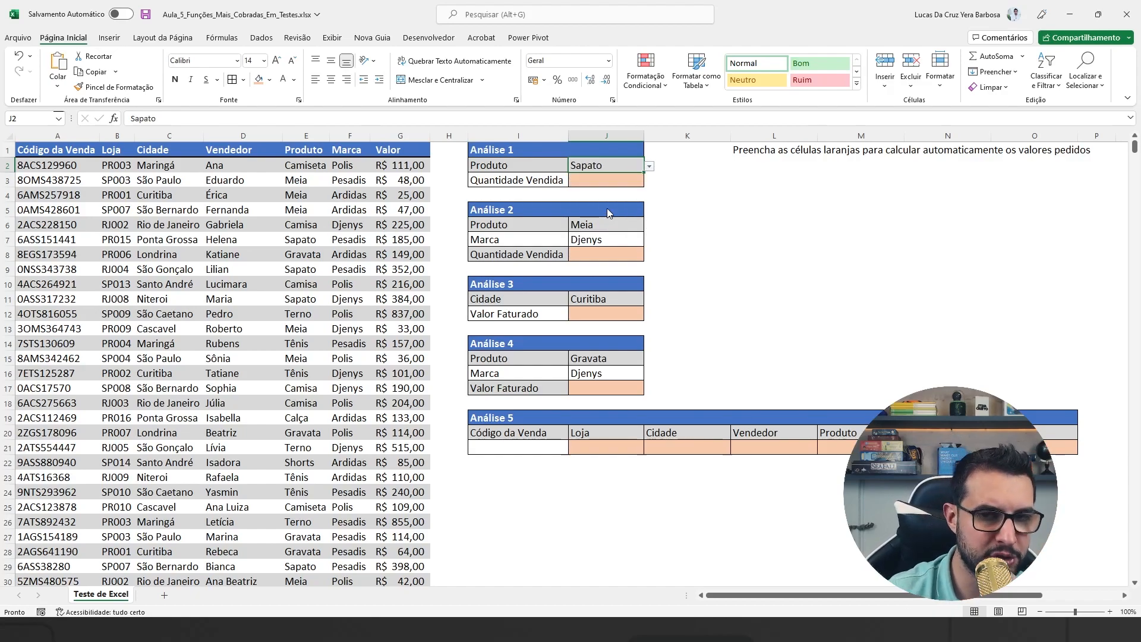
# Enter =CONT.SE() as plain text in K3, beside Análise 1's Quantidade Vendida cell.
pyautogui.click(603, 179)
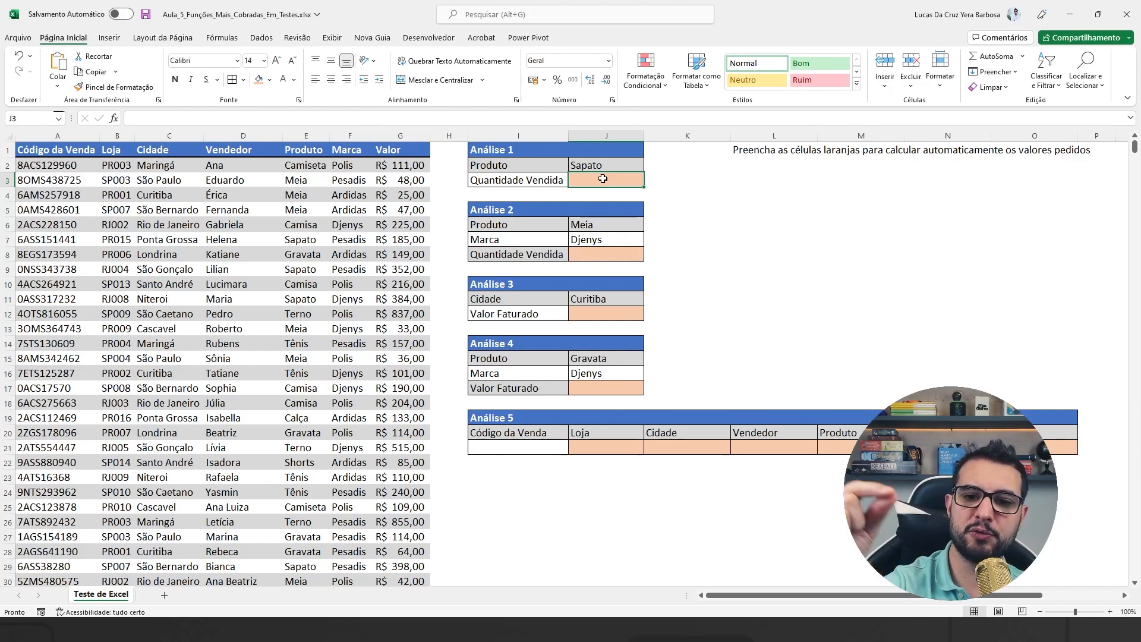
pyautogui.click(702, 178)
pyautogui.write("'")
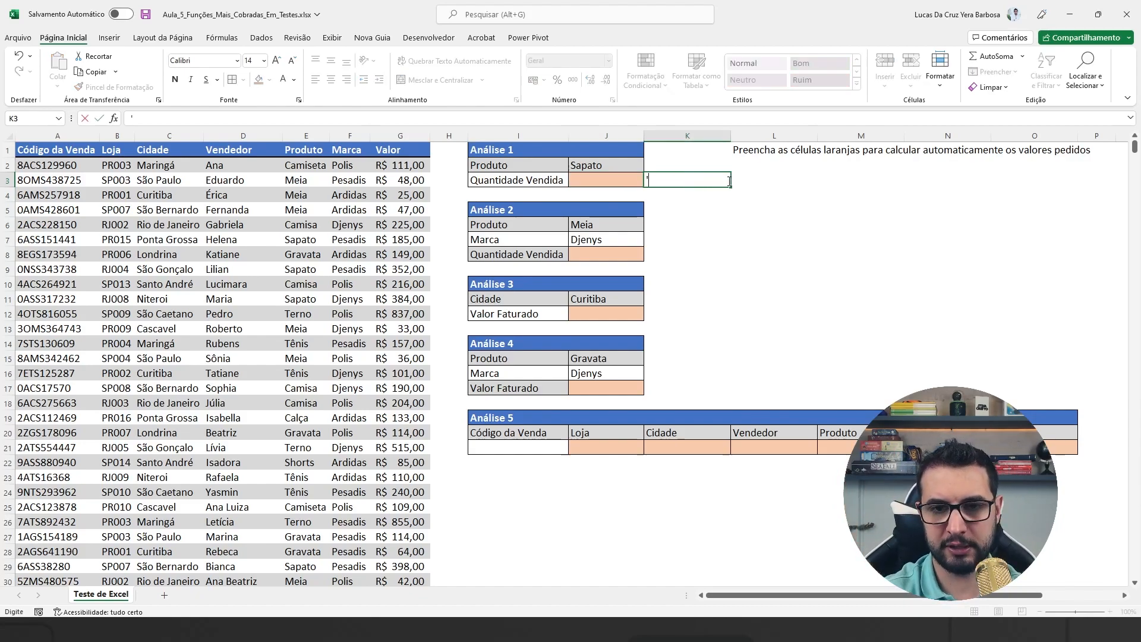
pyautogui.write('=CON')
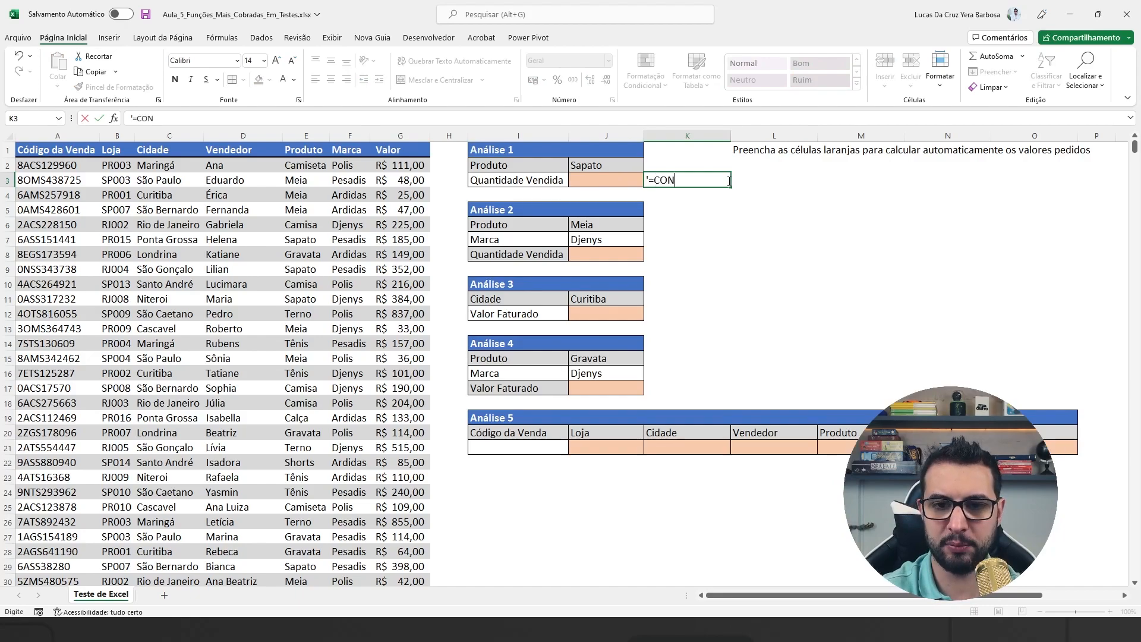
pyautogui.write('T.SE()')
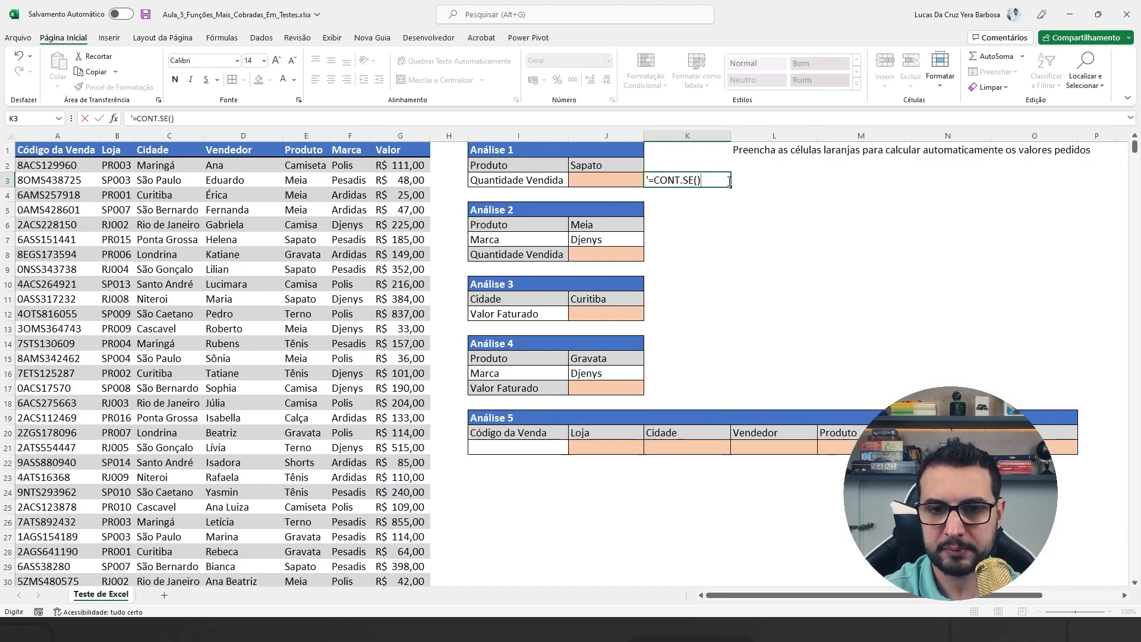
pyautogui.press('Return')
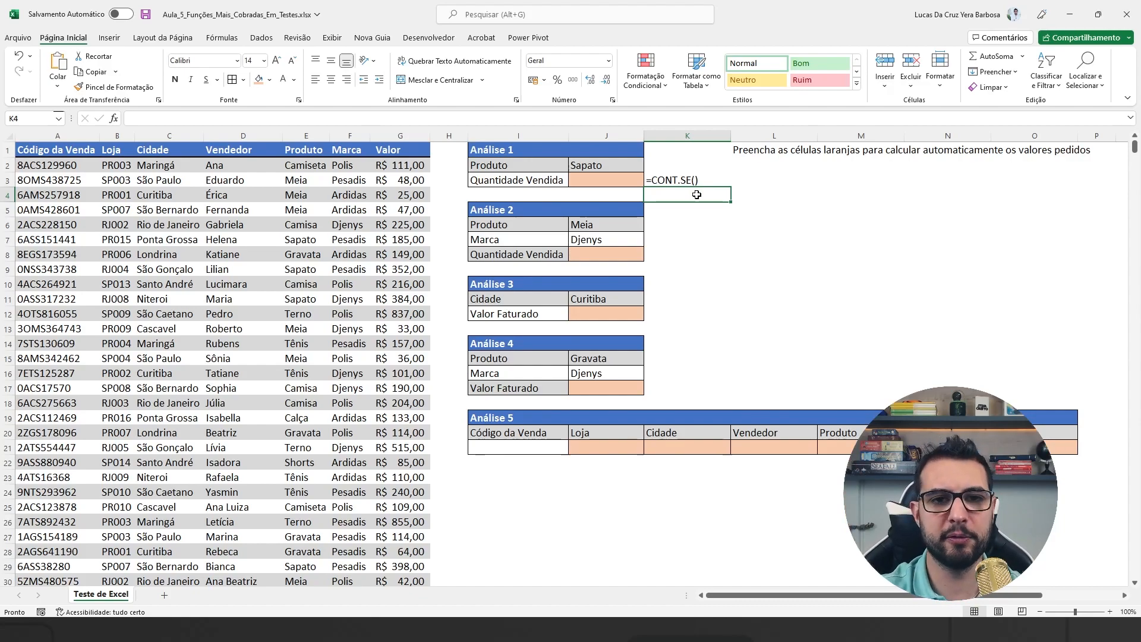
# Start a CONT.SE formula in Análise 1's Quantidade Vendida cell J3, with the table's Produto column E2:E1001 as its range.
pyautogui.click(624, 175)
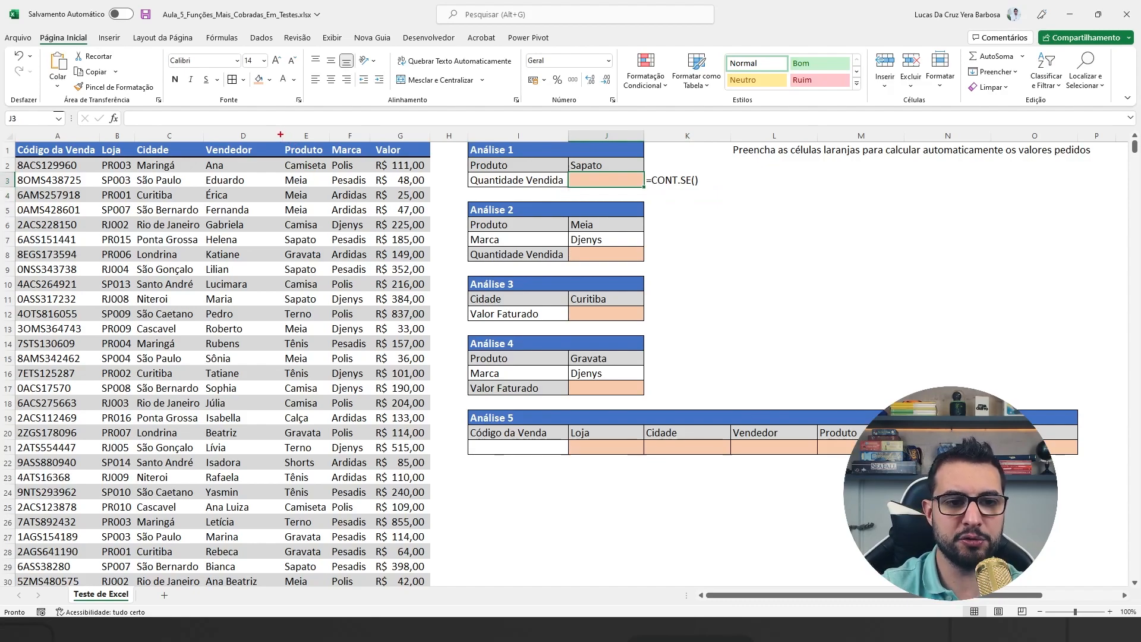
pyautogui.moveTo(276, 155)
pyautogui.mouseDown()
pyautogui.moveTo(301, 209)
pyautogui.moveTo(337, 473)
pyautogui.moveTo(336, 594)
pyautogui.mouseUp()
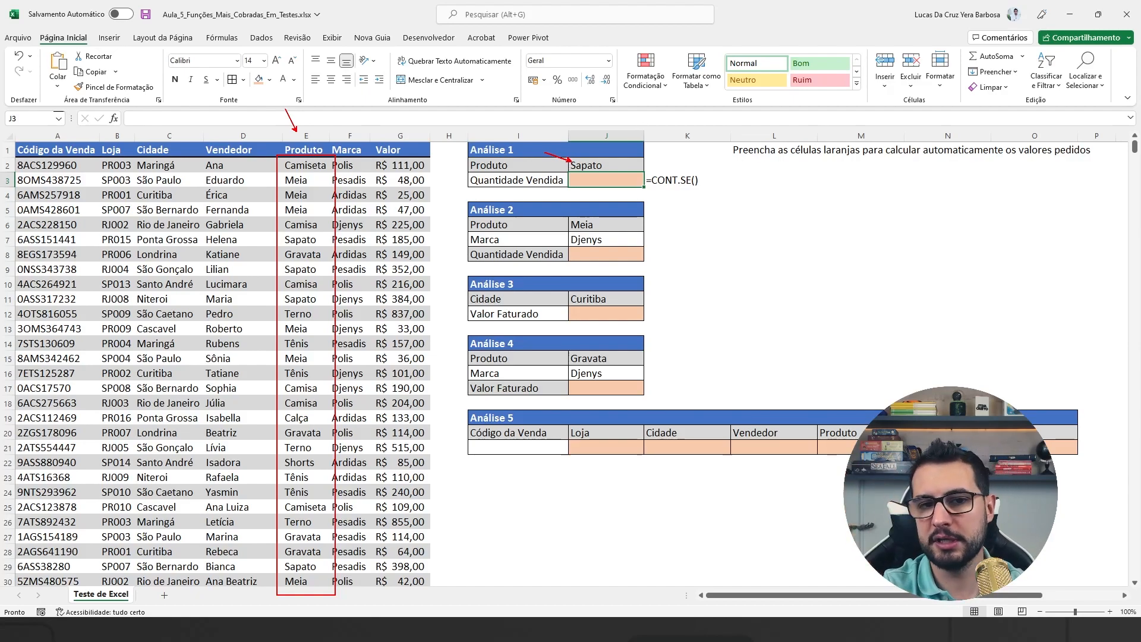
pyautogui.press('Escape')
pyautogui.write('=')
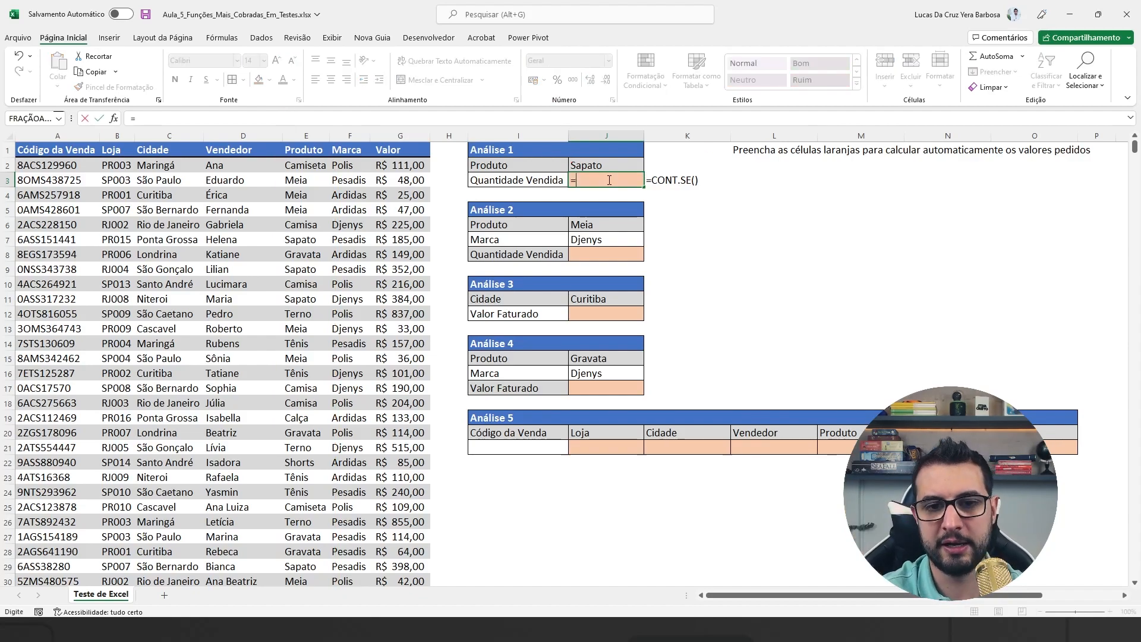
pyautogui.write('CONT.SE')
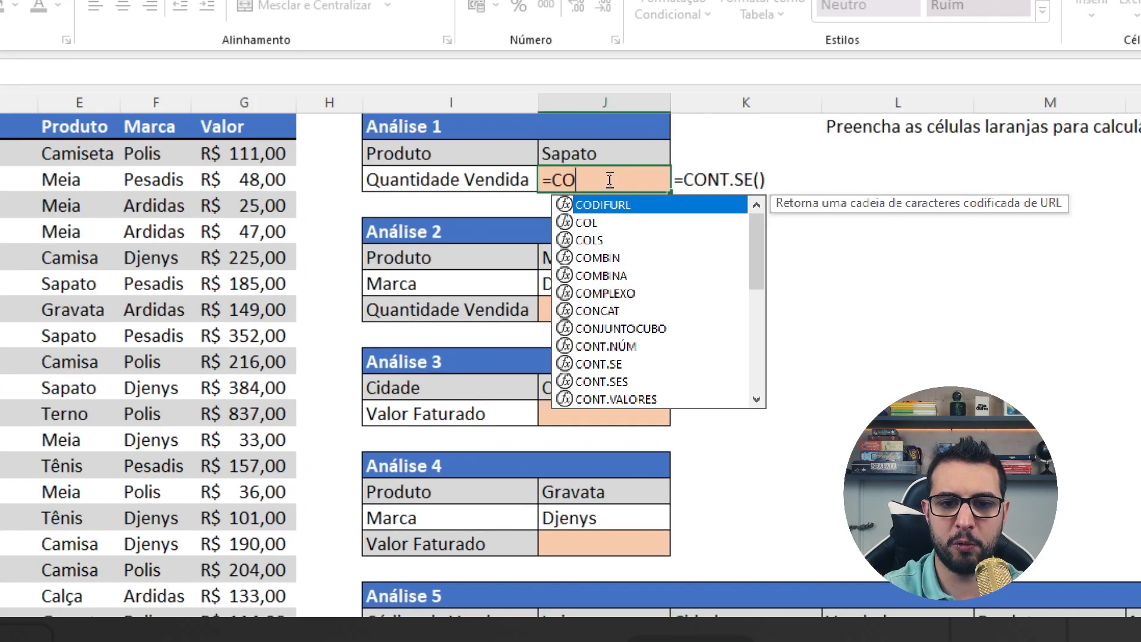
pyautogui.write('(')
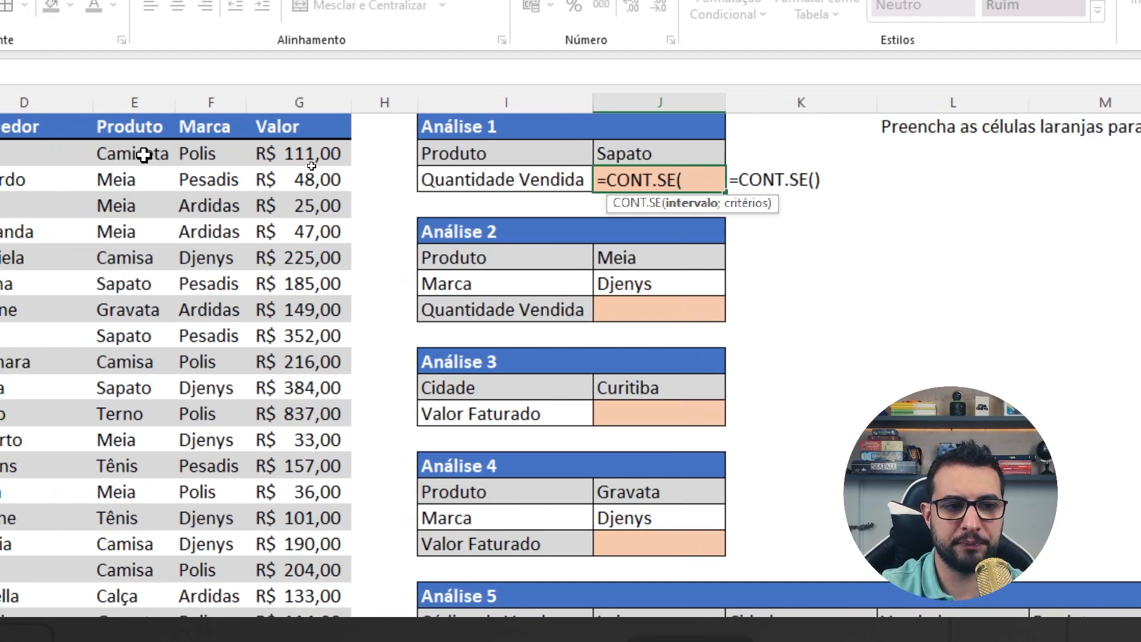
pyautogui.click(144, 155)
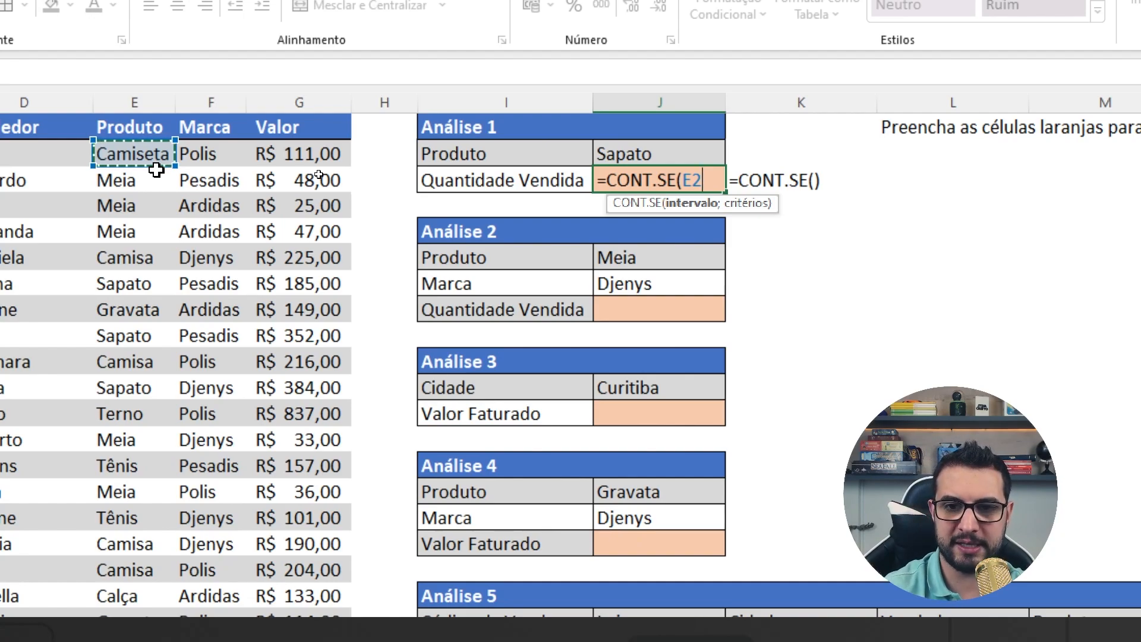
pyautogui.hotkey('ctrl', 'shift', 'Down')
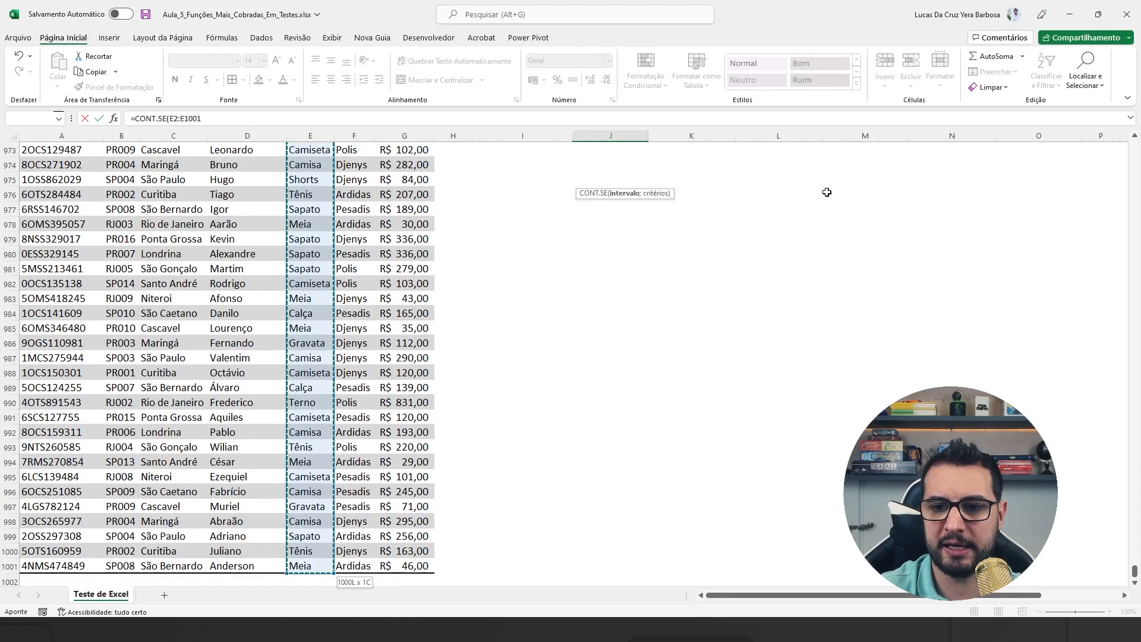
pyautogui.moveTo(1135, 570); pyautogui.dragTo(1132, 144)
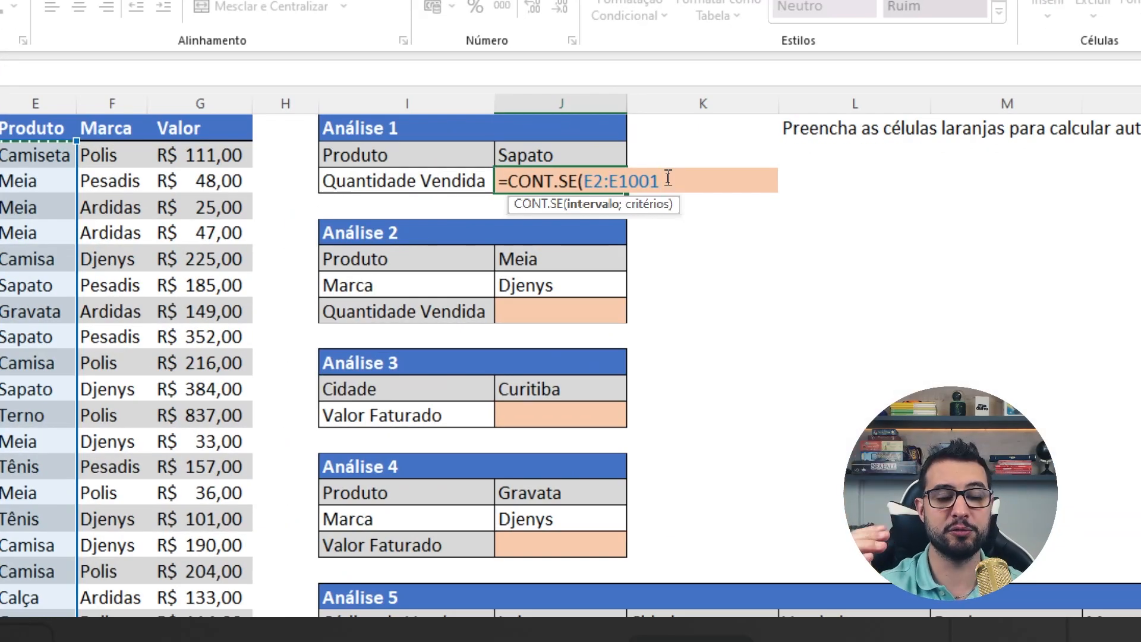
# Set Análise 1's Produto cell J2 as the criterion and complete the formula =CONT.SE(E2:E1001; J2).
pyautogui.write(';')
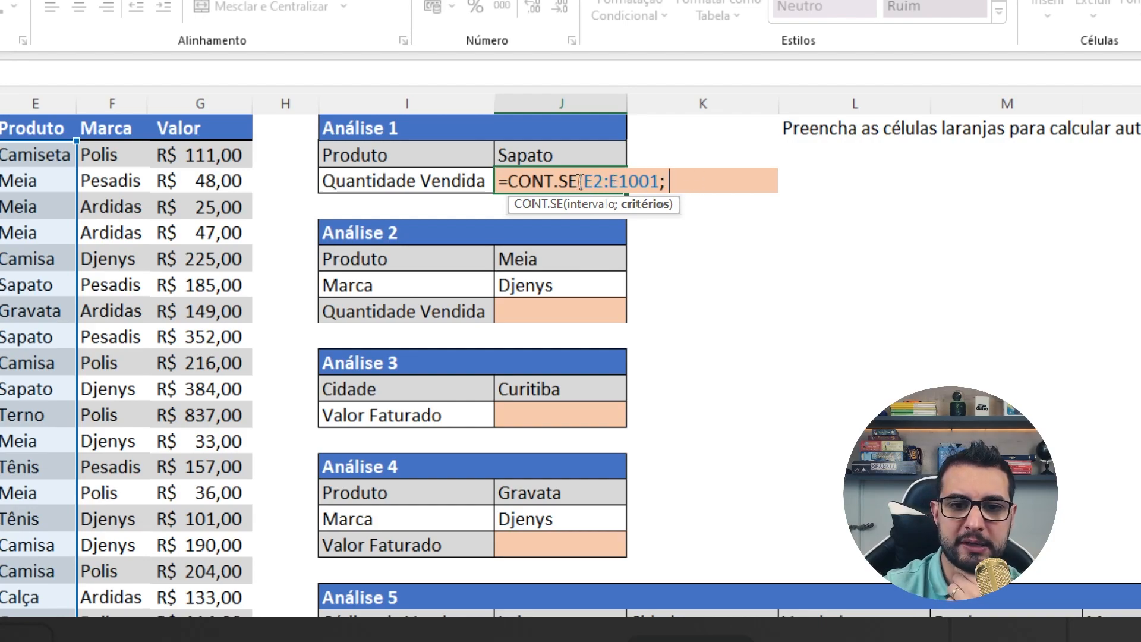
pyautogui.click(555, 157)
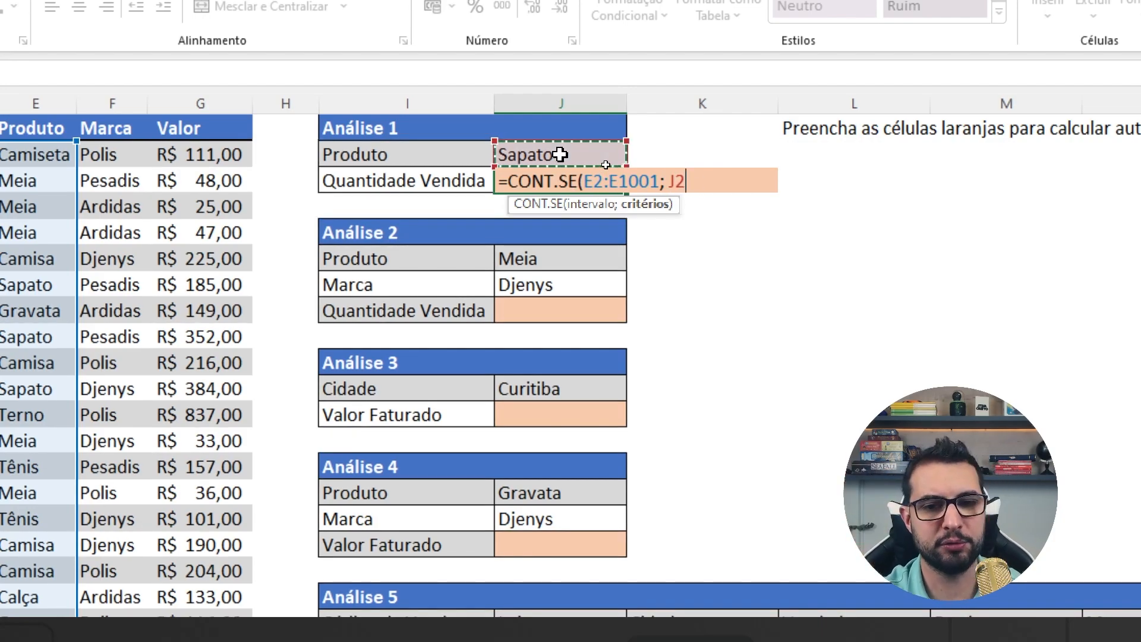
pyautogui.write(')')
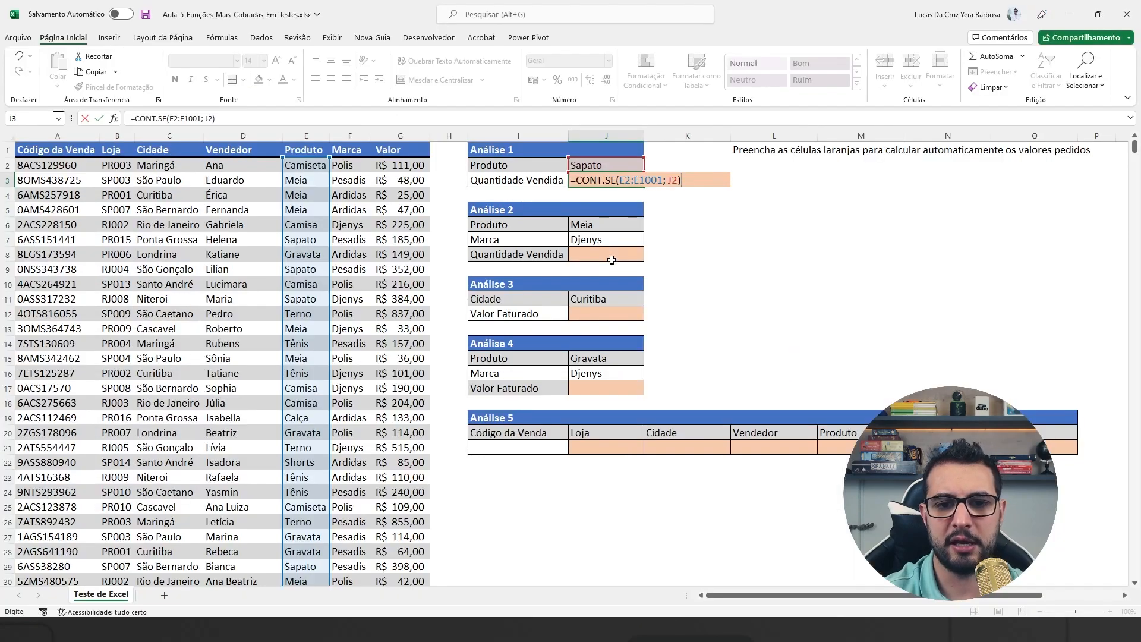
pyautogui.press('Return')
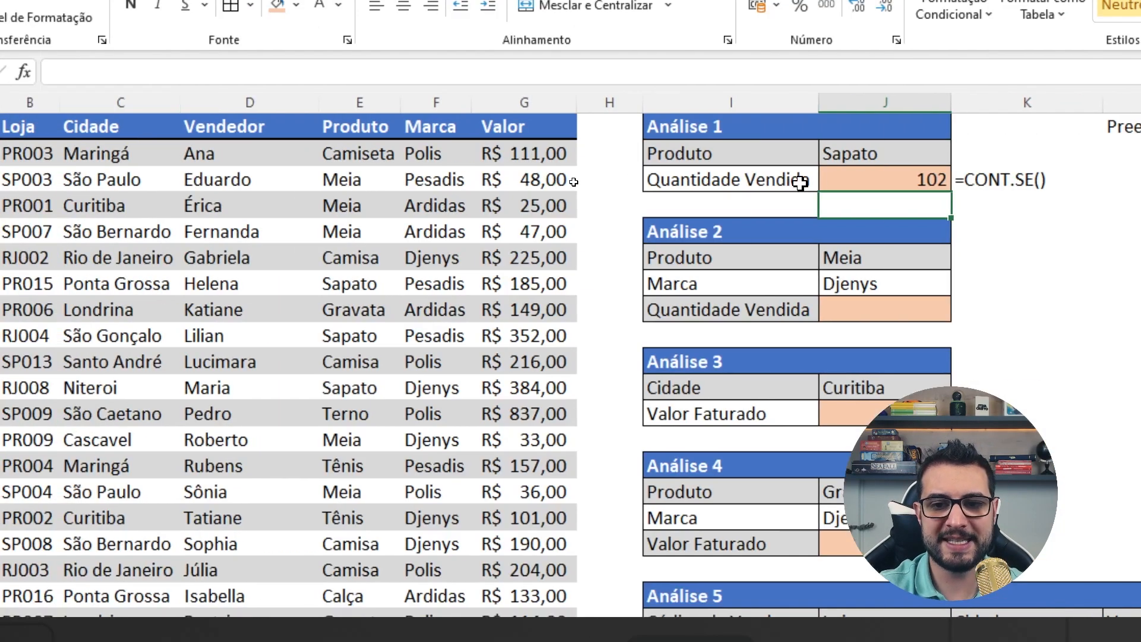
pyautogui.click(595, 181)
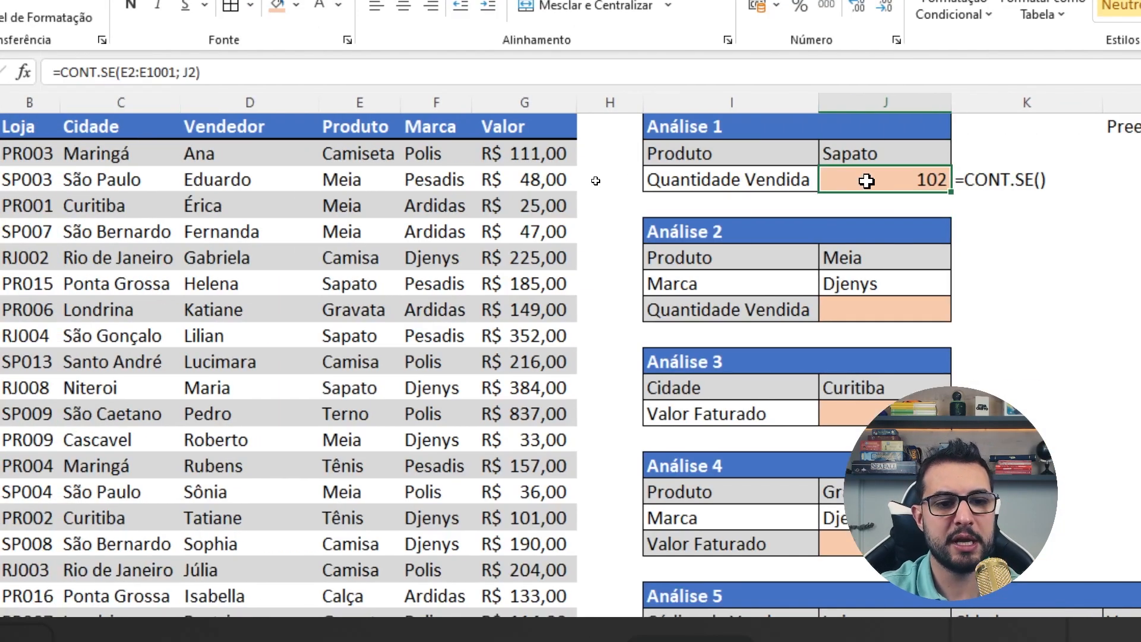
# Switch Análise 1's Produto in J2 through Gravata, Shorts, Tênis and Camisa, ending on Calça.
pyautogui.click(930, 150)
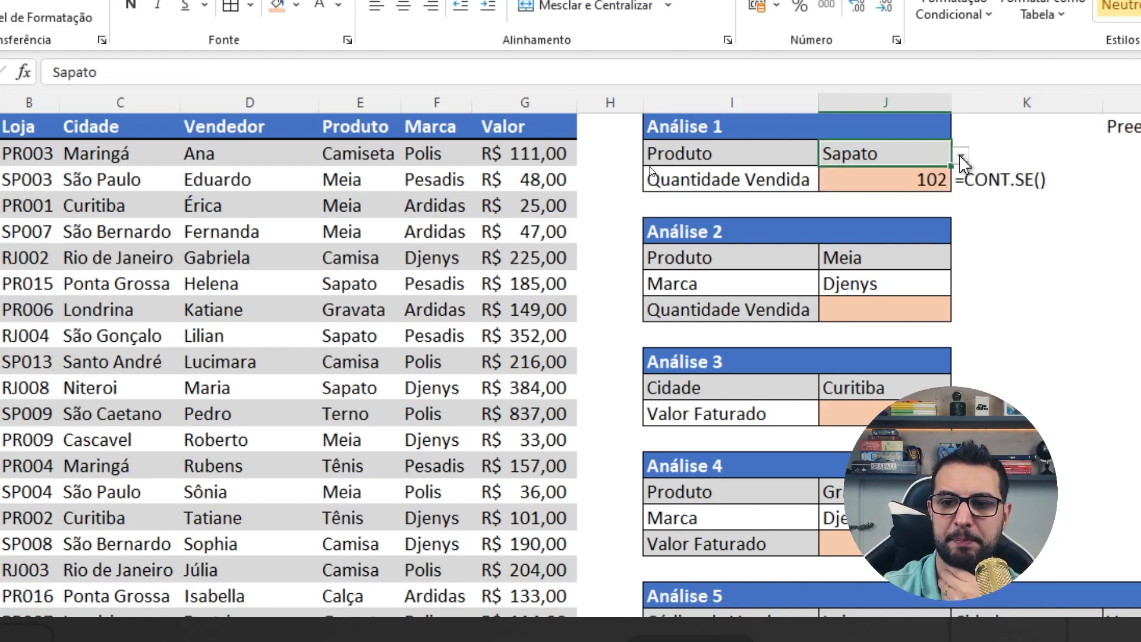
pyautogui.click(960, 155)
pyautogui.scroll(1, 957, 208)
pyautogui.click(960, 156)
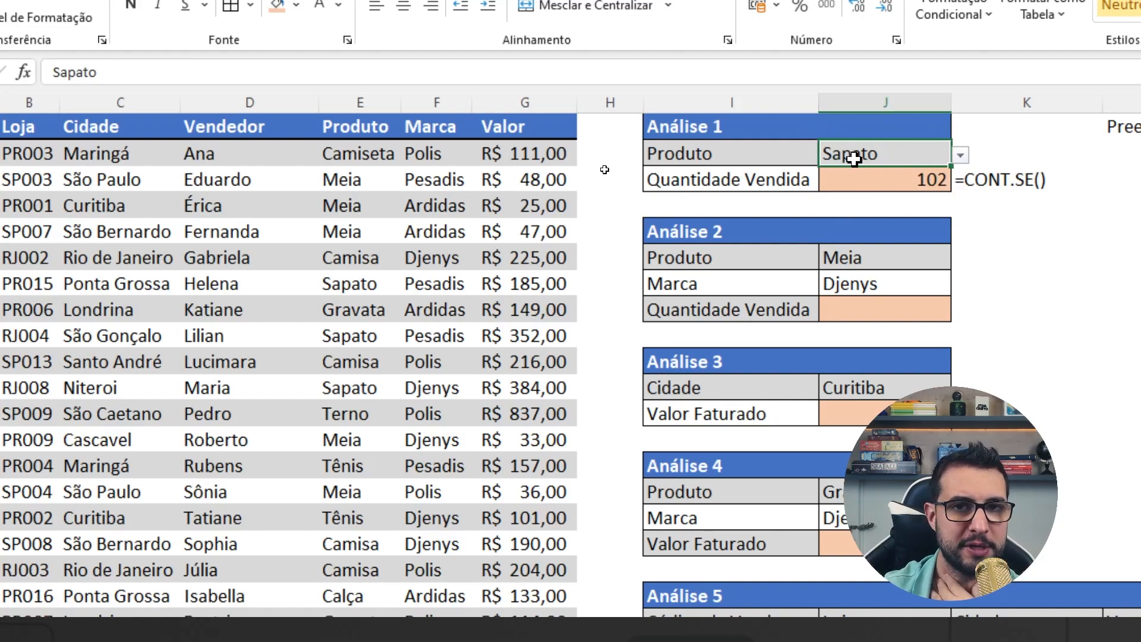
pyautogui.click(960, 156)
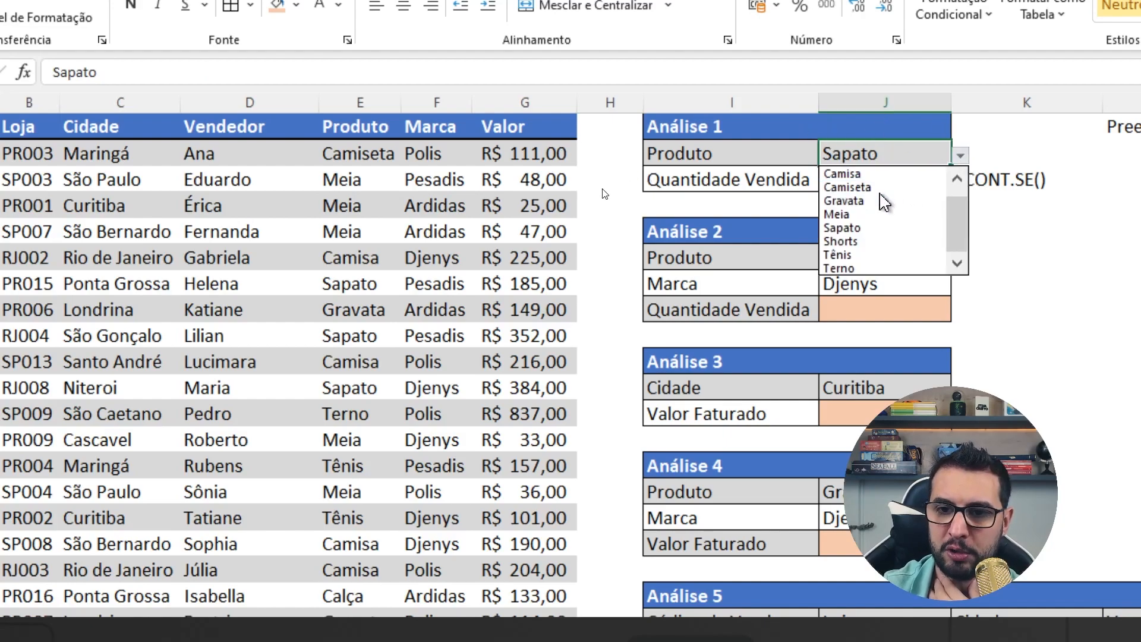
pyautogui.click(856, 201)
pyautogui.click(961, 156)
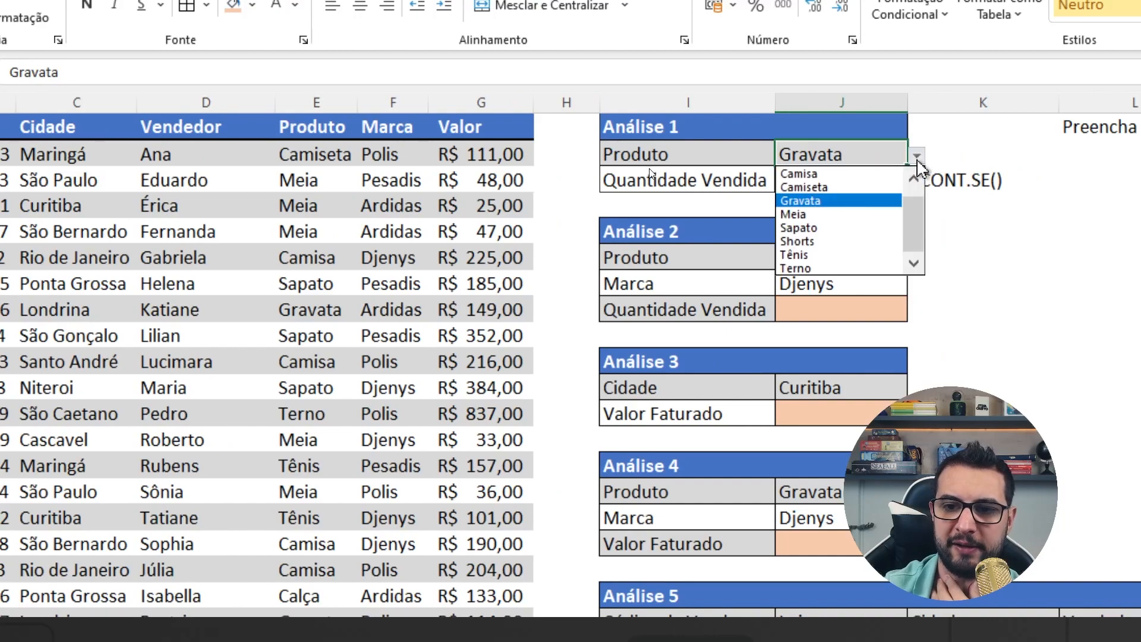
pyautogui.click(835, 242)
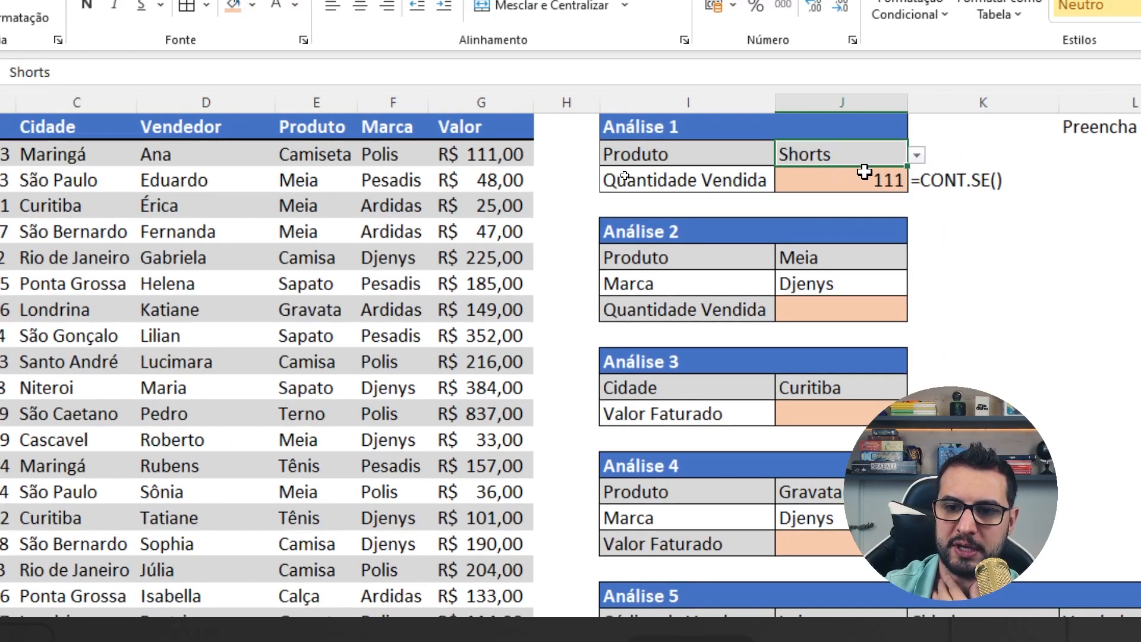
pyautogui.click(918, 157)
pyautogui.click(827, 256)
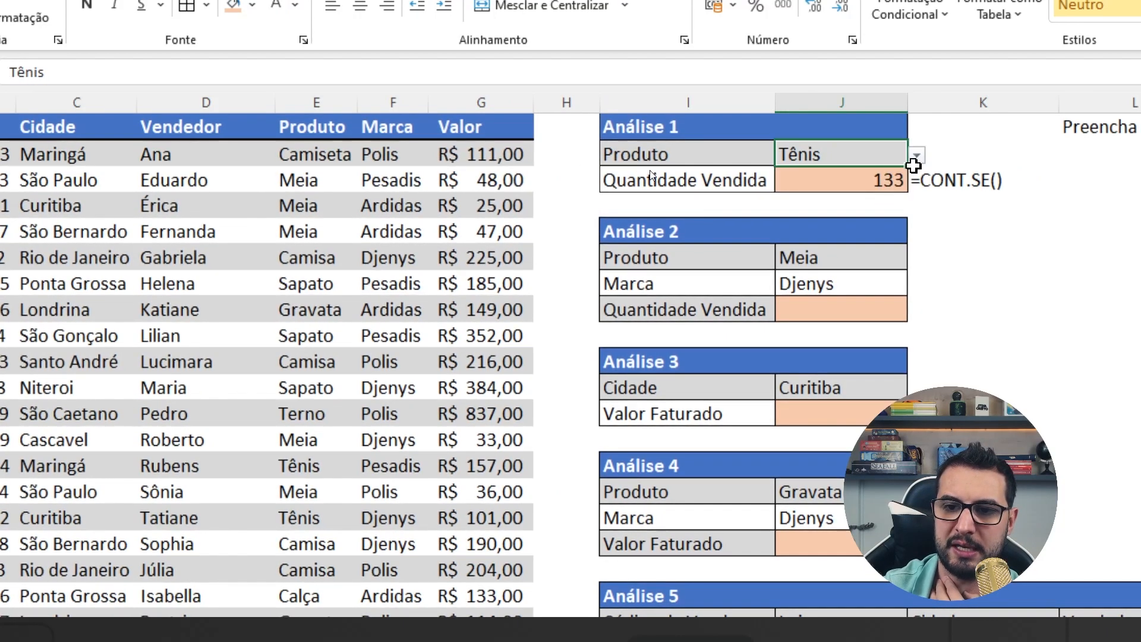
pyautogui.click(917, 156)
pyautogui.click(869, 175)
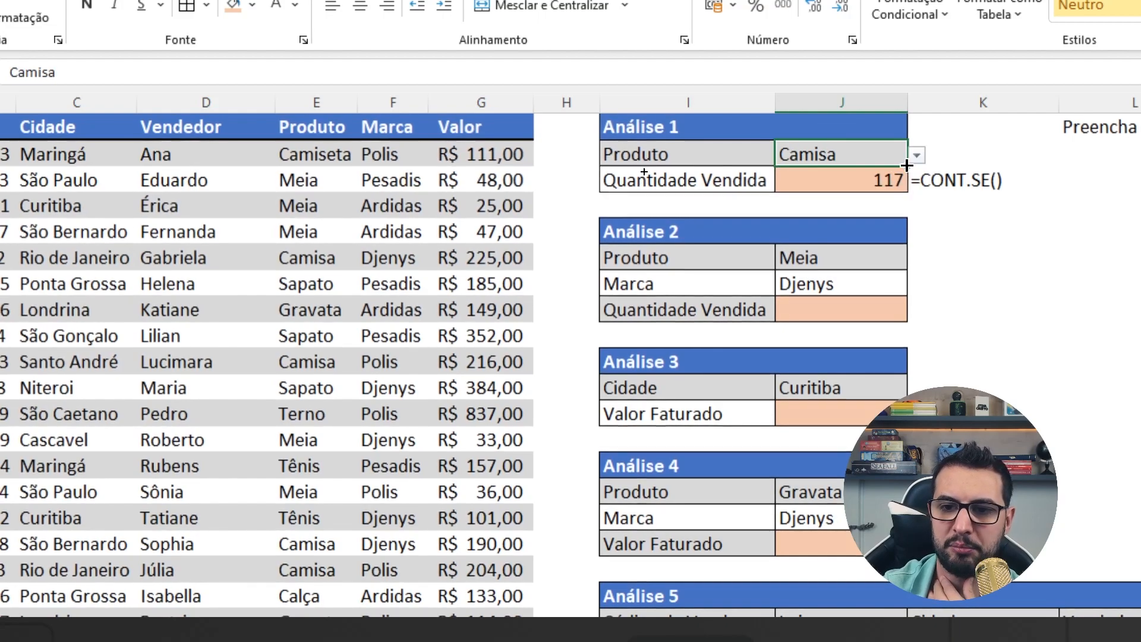
pyautogui.click(917, 156)
pyautogui.scroll(1, 920, 214)
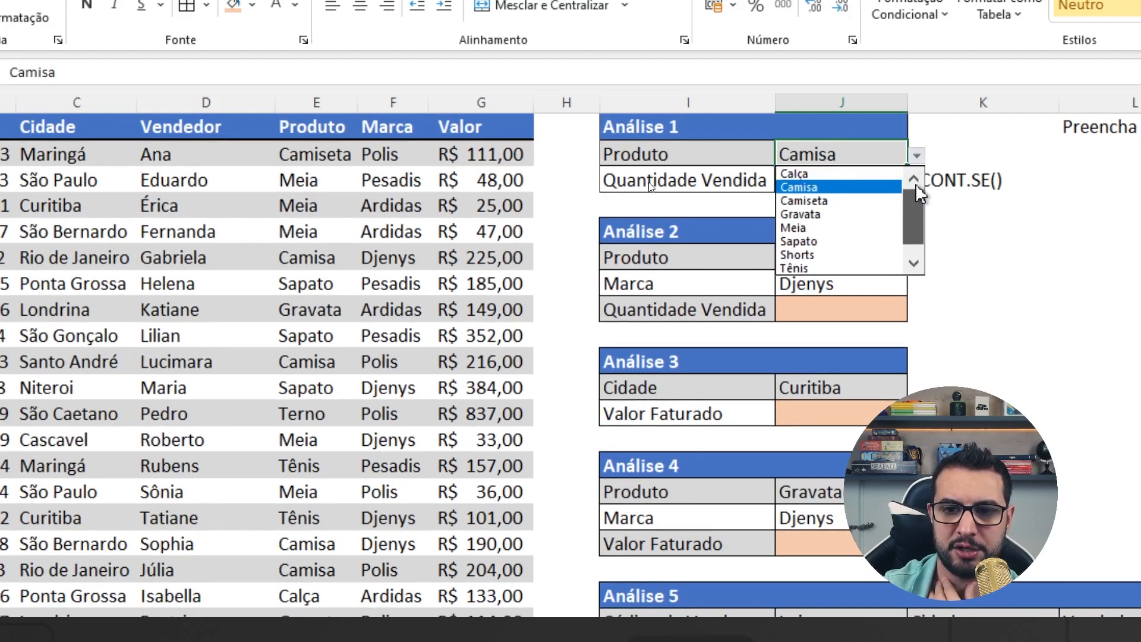
pyautogui.click(843, 173)
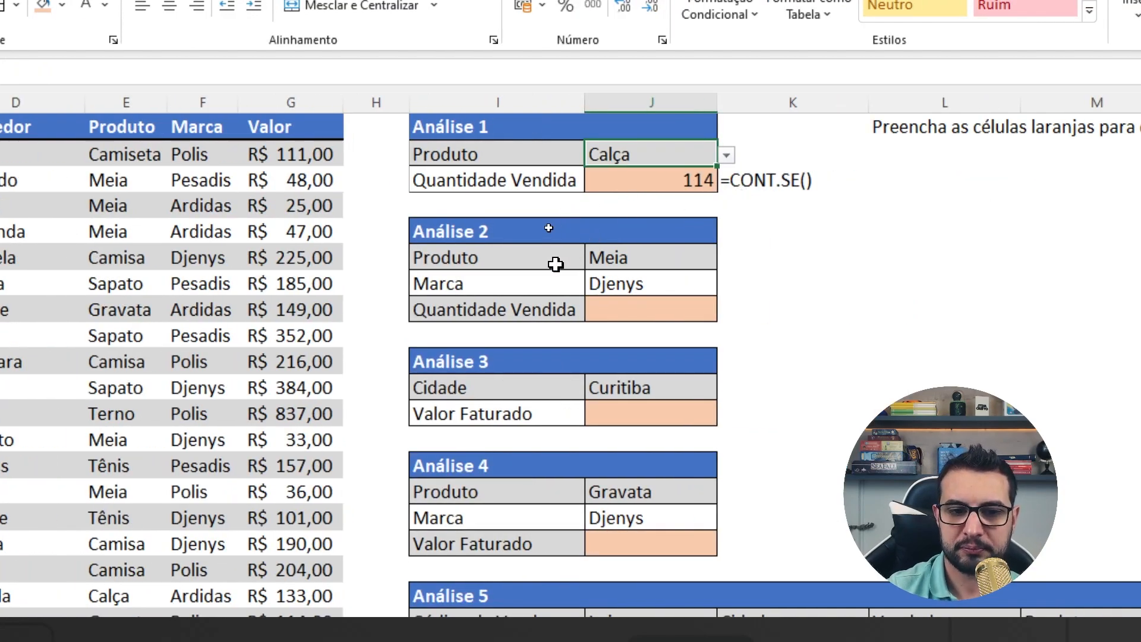
# Start a CONT.SES formula in K8, beside Análise 2's Quantidade Vendida cell.
pyautogui.click(633, 310)
pyautogui.click(767, 311)
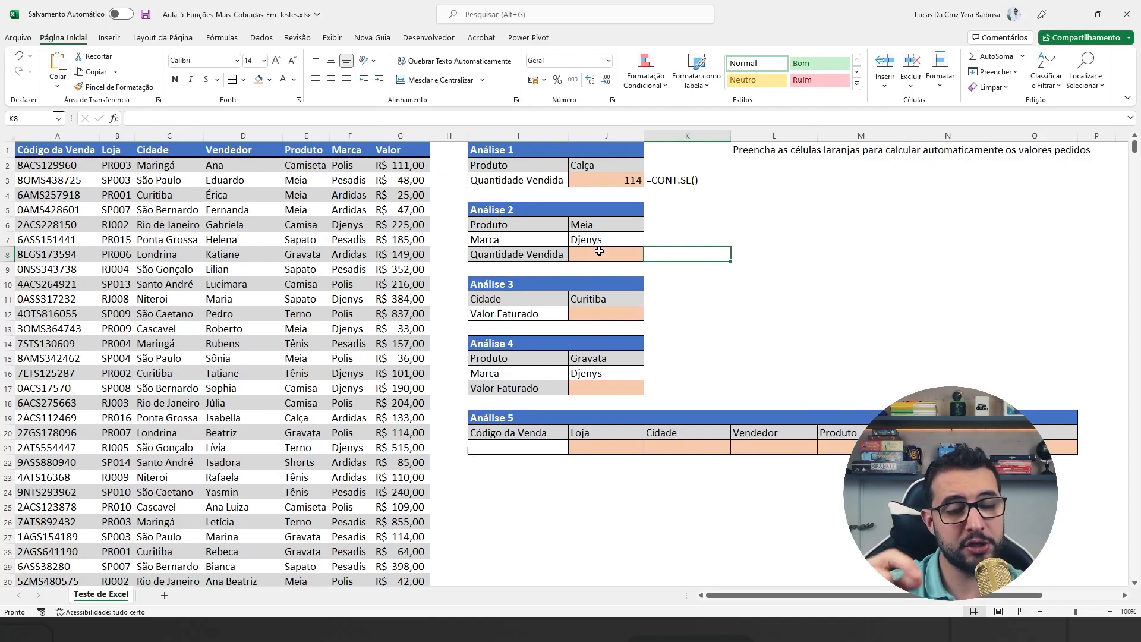
pyautogui.write('=')
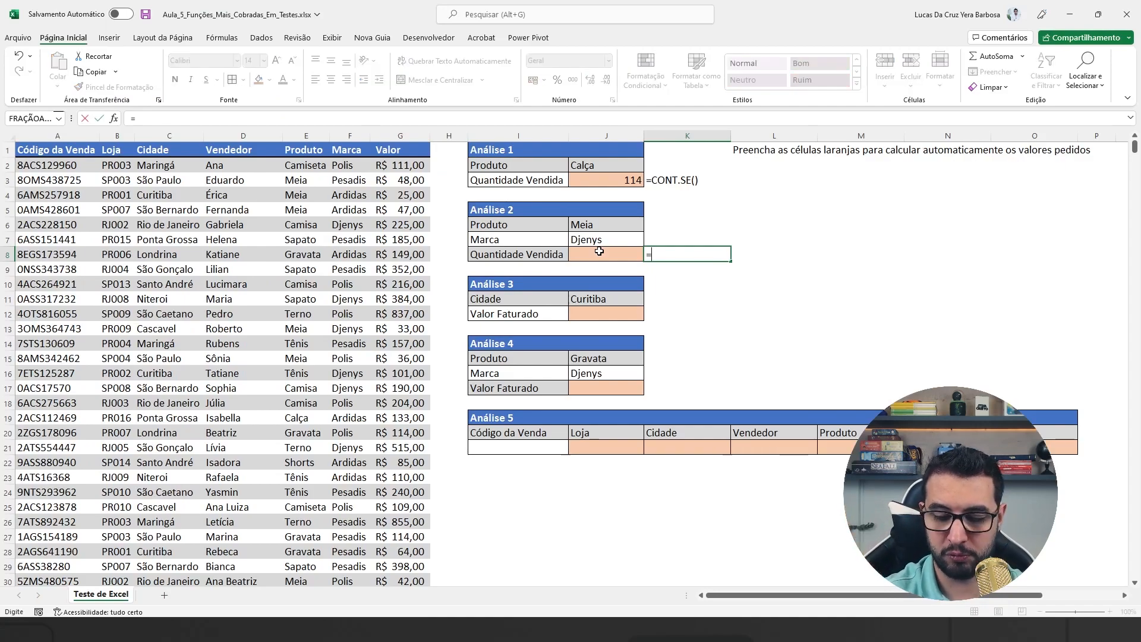
pyautogui.write('CONT.')
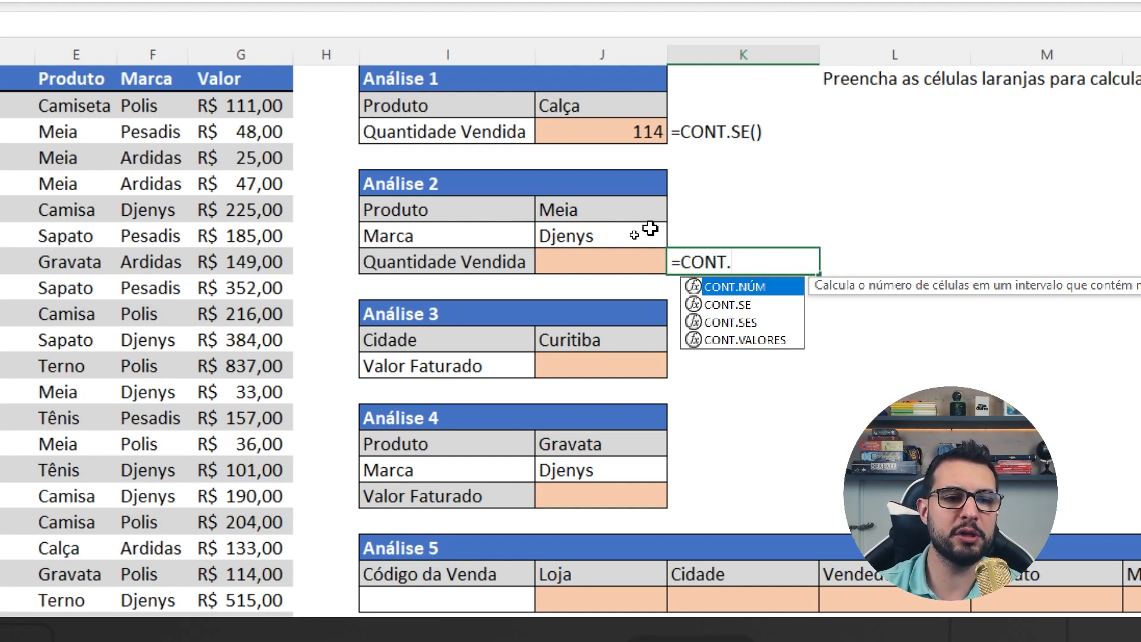
pyautogui.write('S')
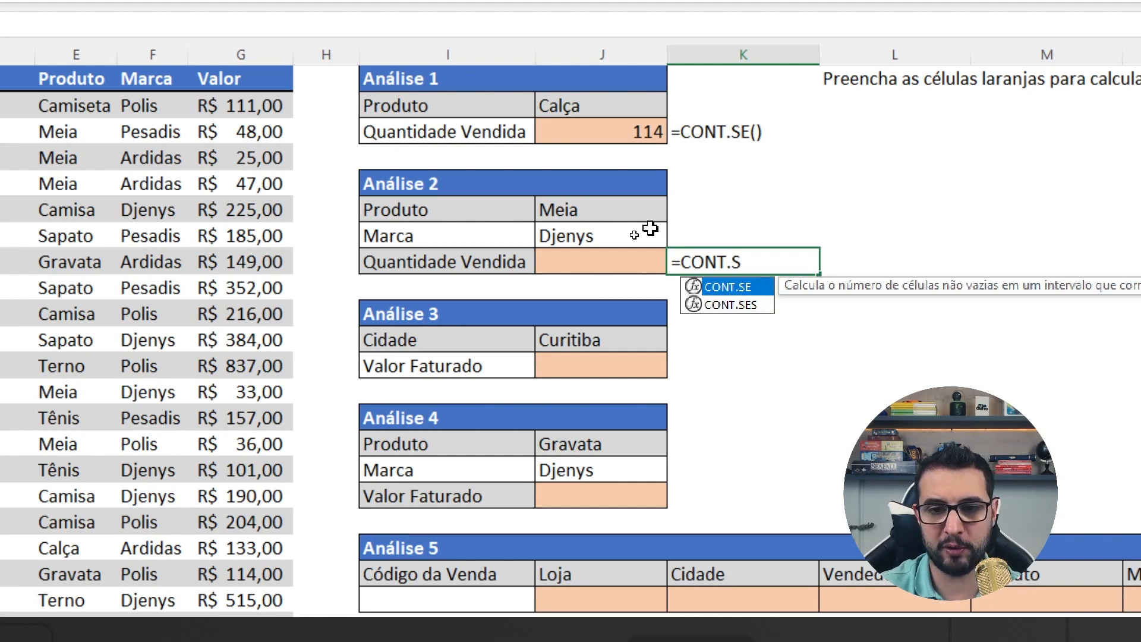
pyautogui.write('ES')
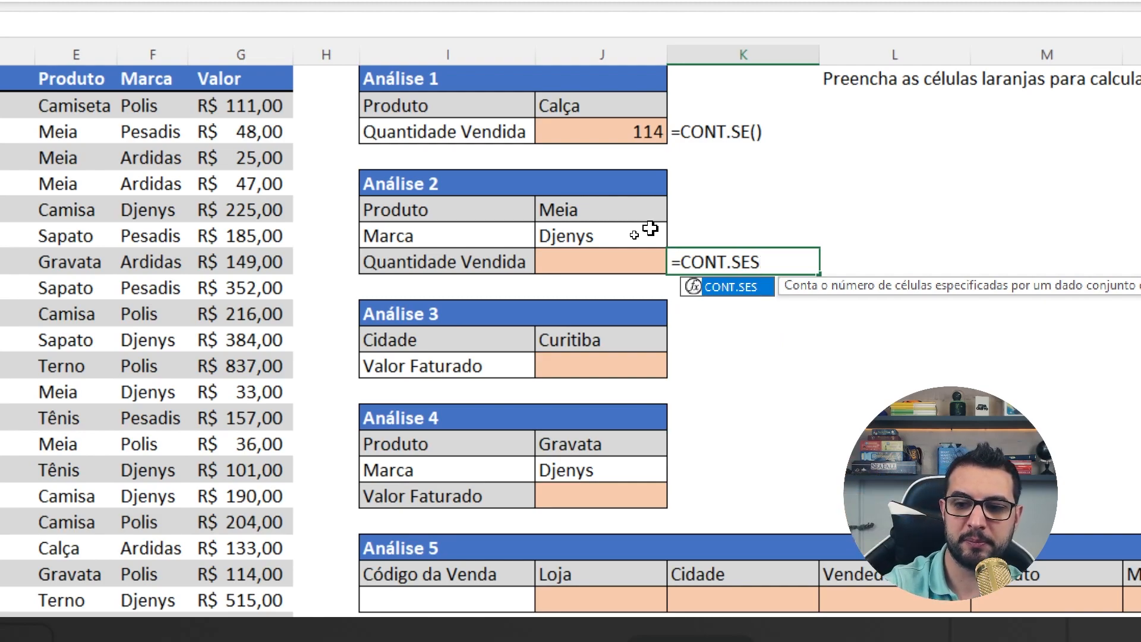
pyautogui.hscroll(2, 832, 226)
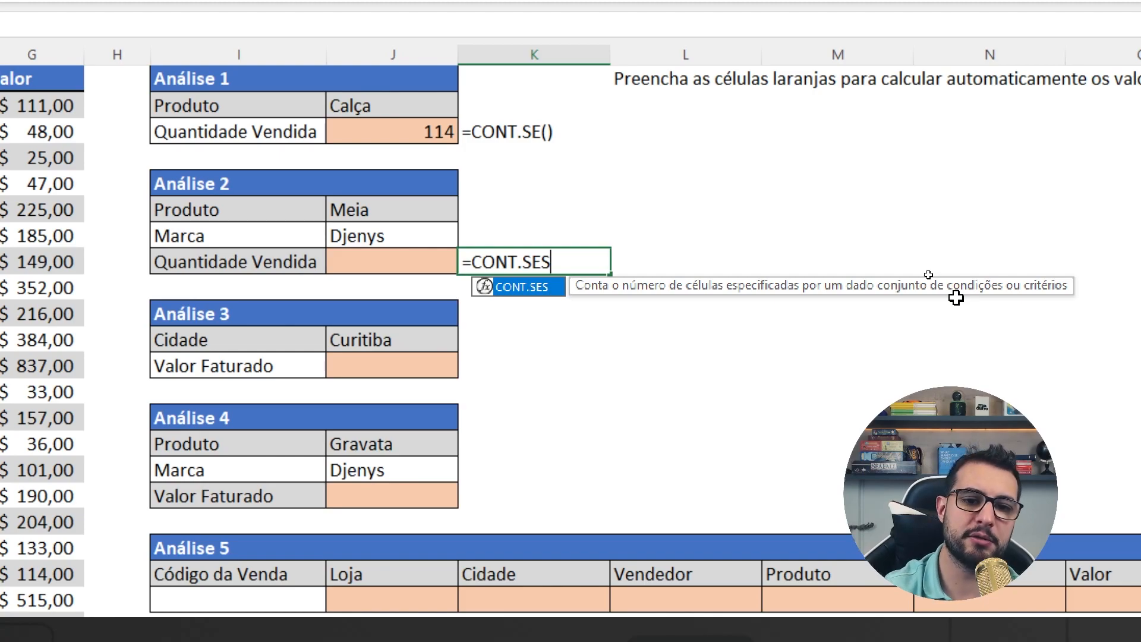
pyautogui.write('(')
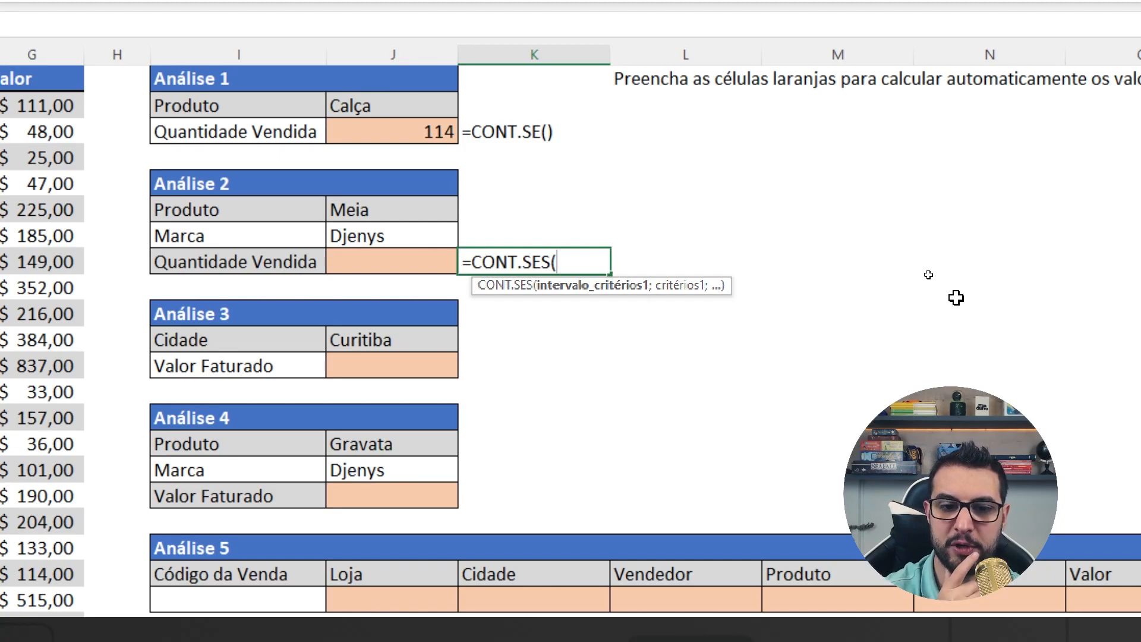
# Add the table's Produto column E2:E1001 as the CONT.SES formula's first range, with Análise 2's Produto cell J6 as its criterion.
pyautogui.hscroll(-2, 511, 255)
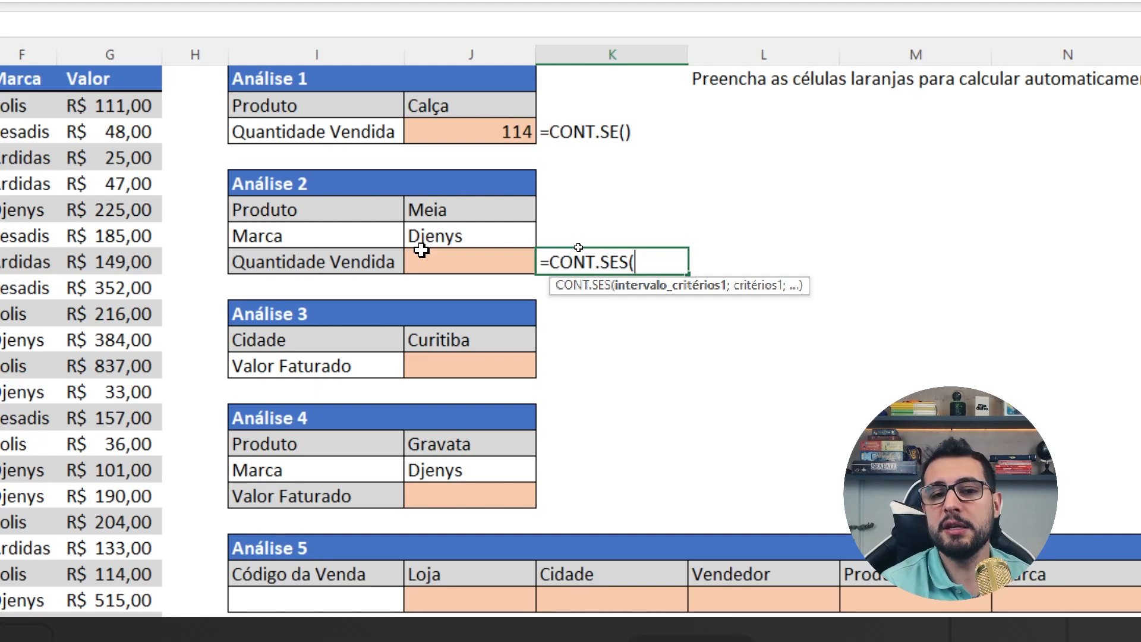
pyautogui.hscroll(-1, 421, 250)
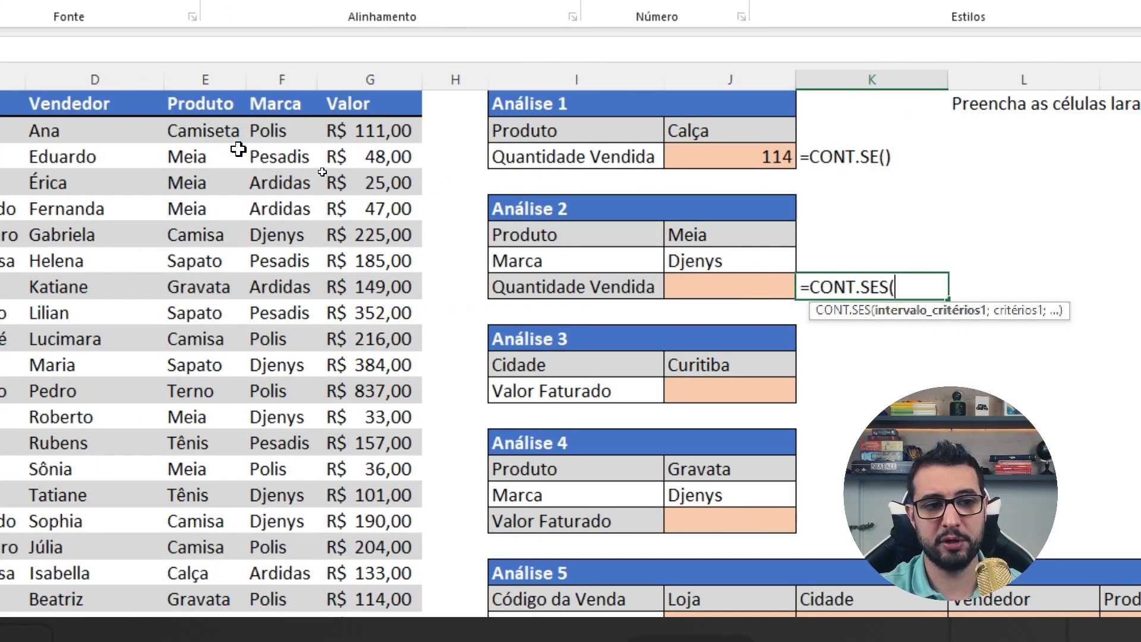
pyautogui.click(215, 131)
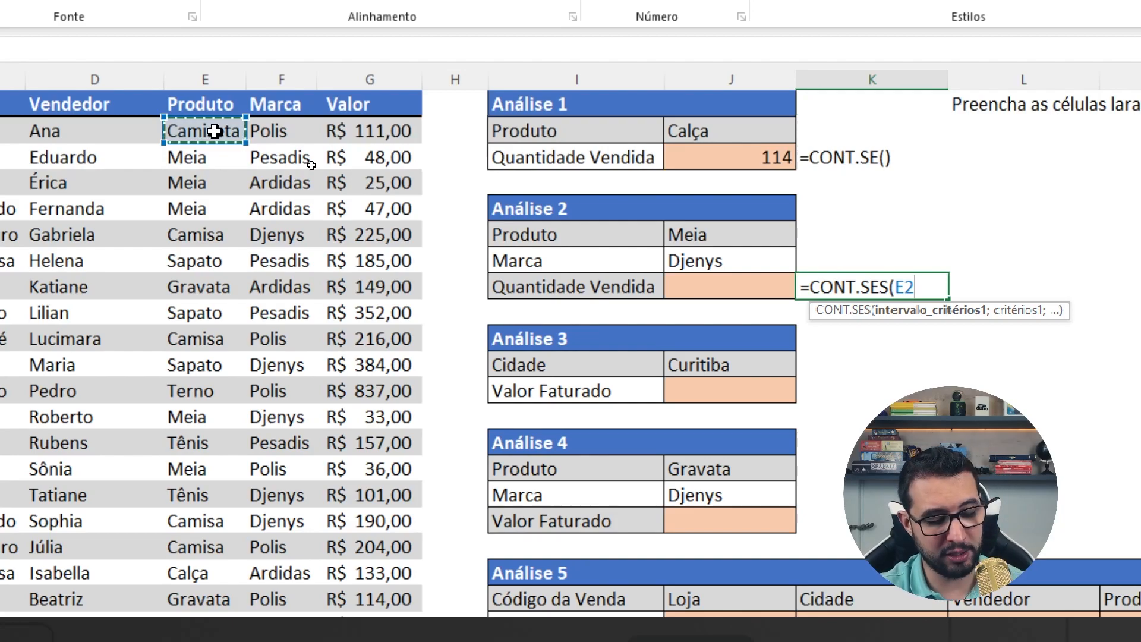
pyautogui.hotkey('ctrl', 'shift', 'Down')
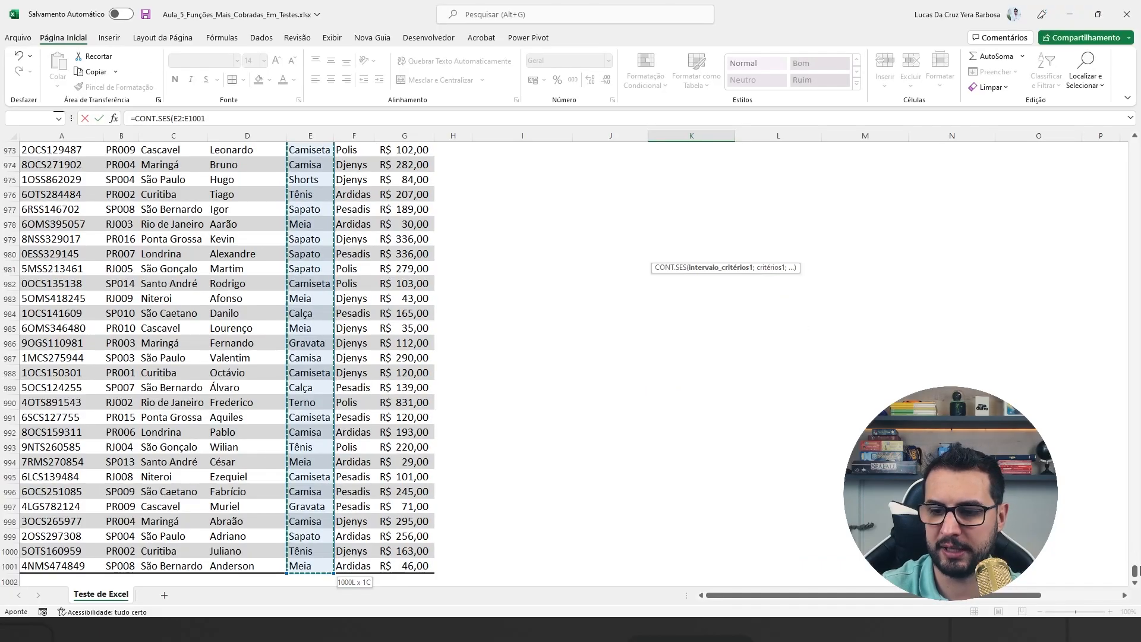
pyautogui.moveTo(1135, 574); pyautogui.dragTo(1131, 142)
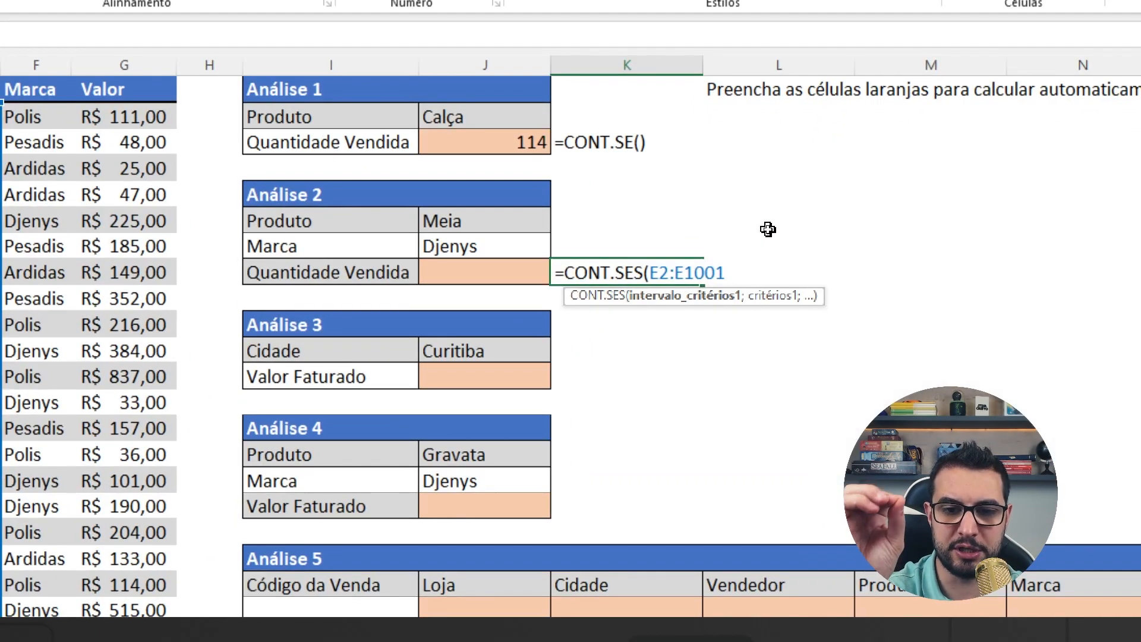
pyautogui.write(';')
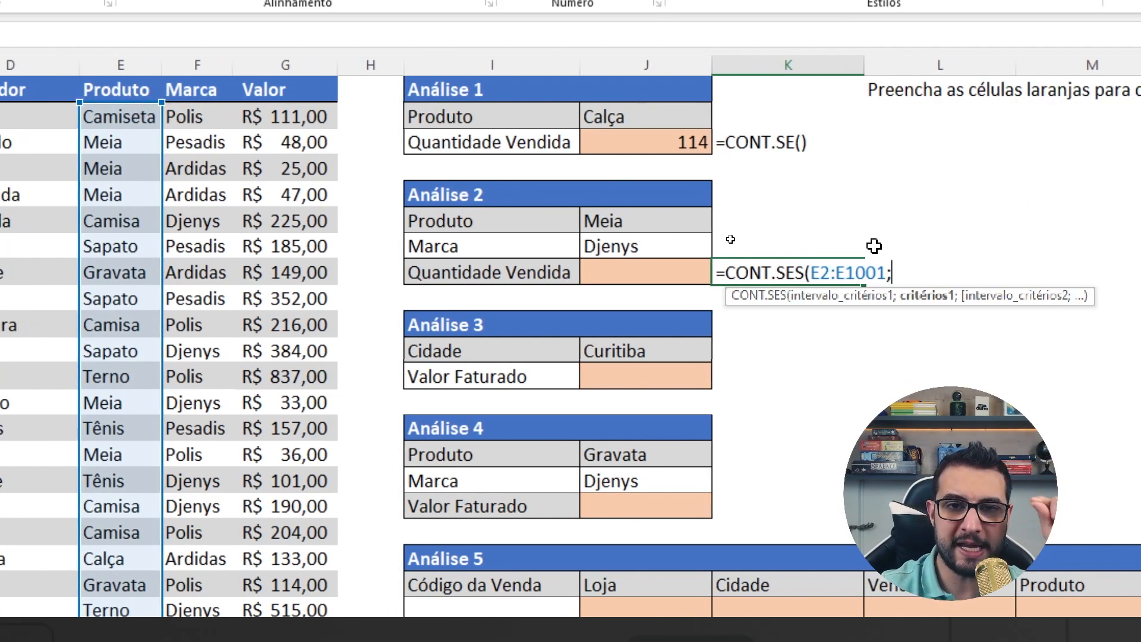
pyautogui.click(664, 221)
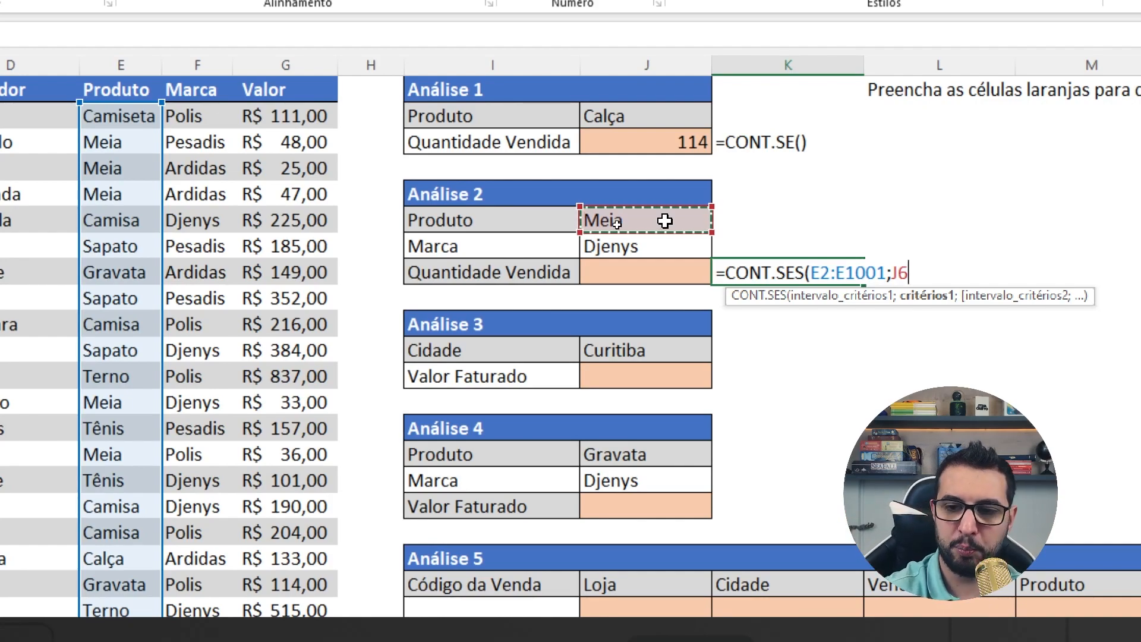
# Add the Marca column F2:F1001 with criterion J7 and complete the formula =CONT.SES(E2:E1001;J6; F2:F1001 ;J7) in K8.
pyautogui.write(';')
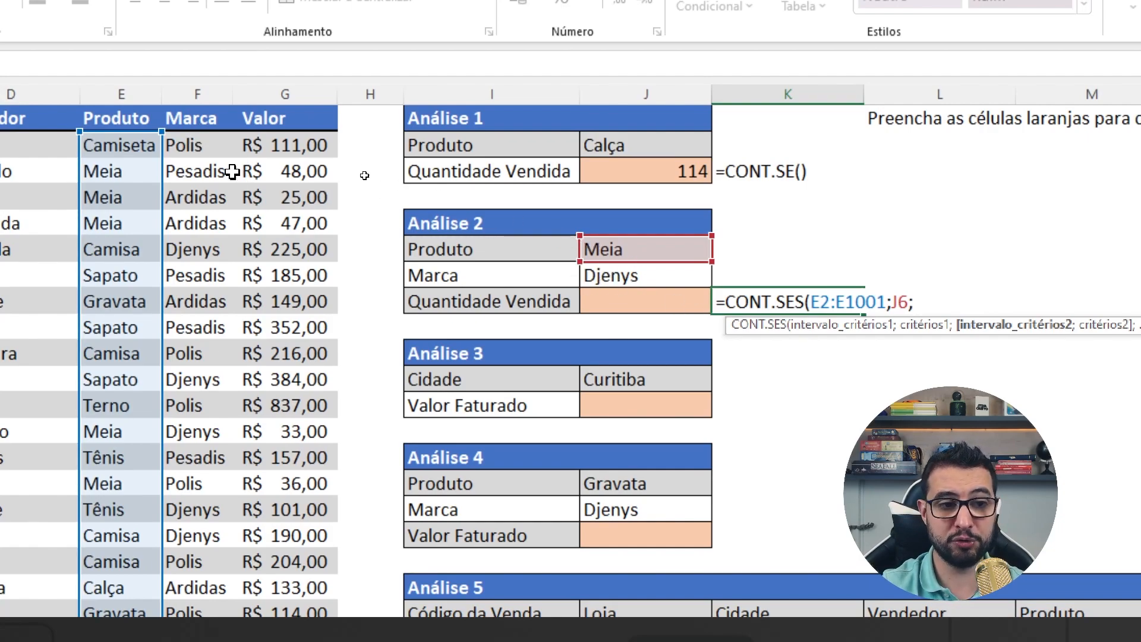
pyautogui.click(209, 148)
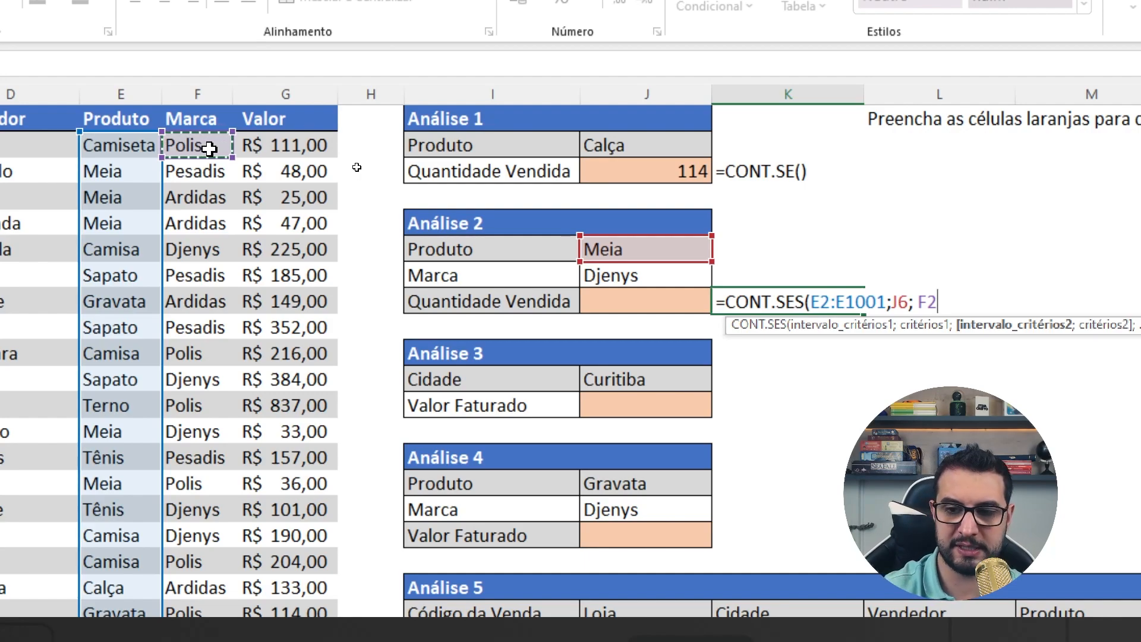
pyautogui.hotkey('ctrl', 'shift', 'Down')
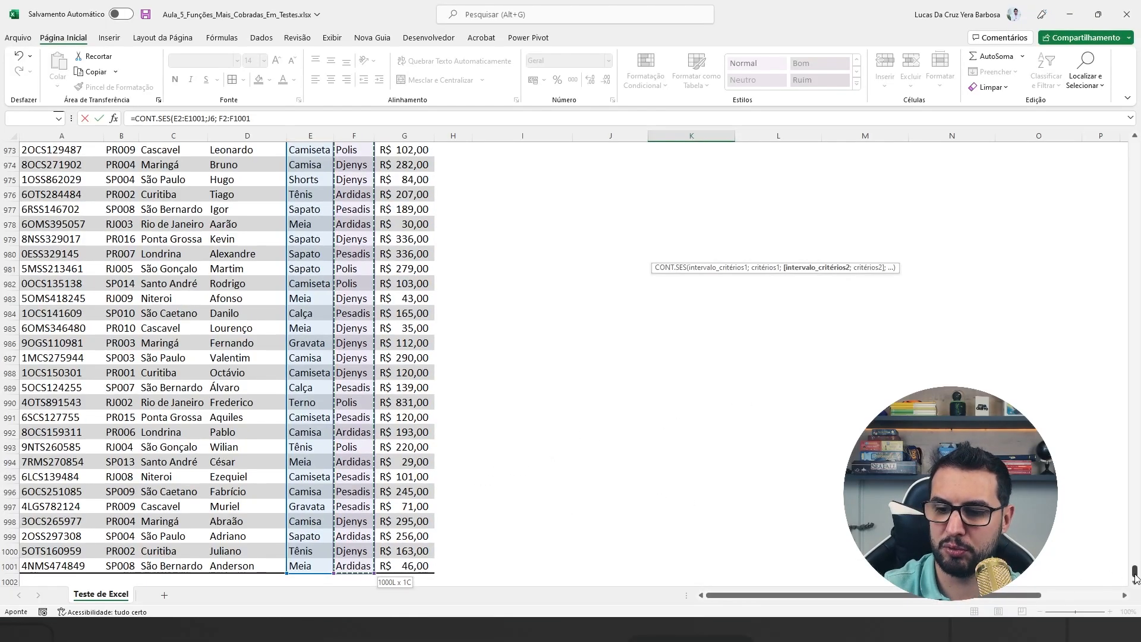
pyautogui.moveTo(1135, 568); pyautogui.dragTo(1138, 148)
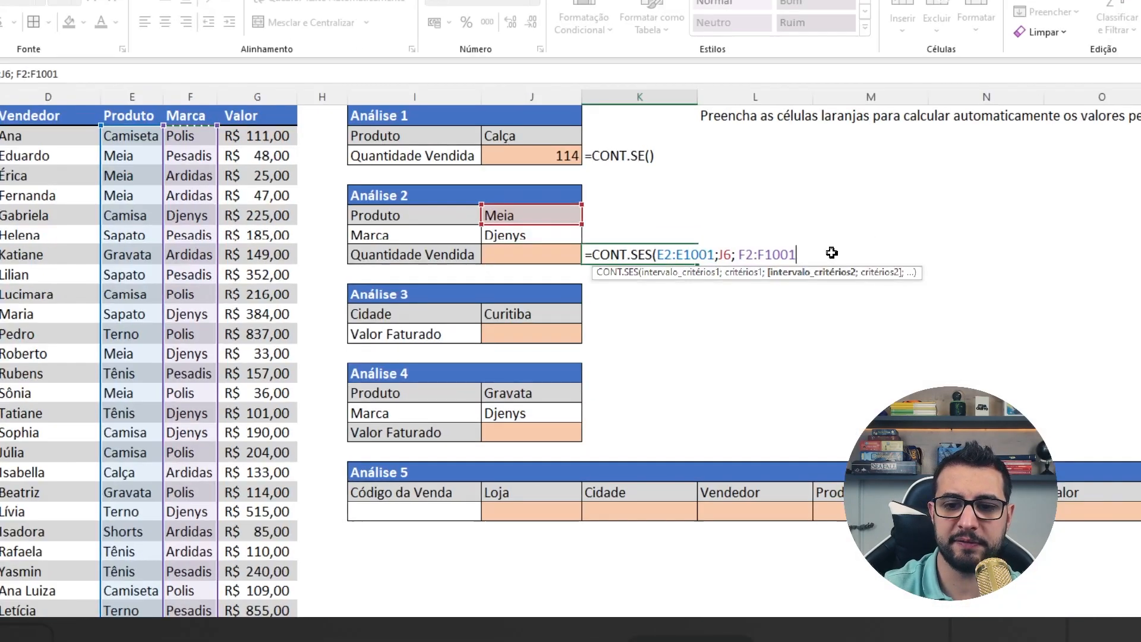
pyautogui.write(';')
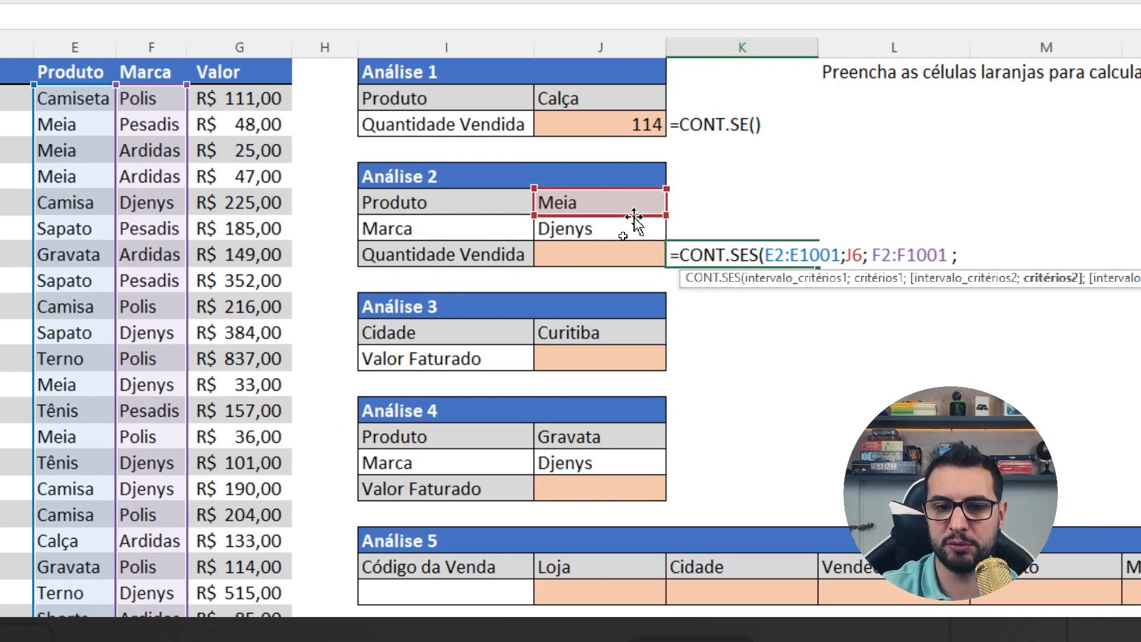
pyautogui.click(602, 232)
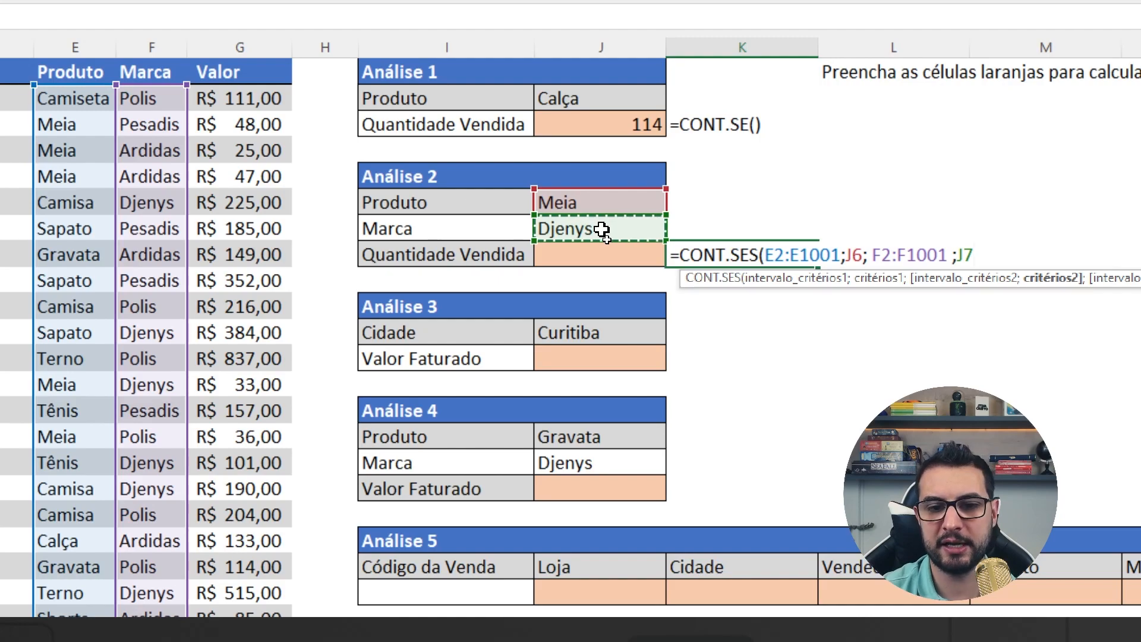
pyautogui.write(')')
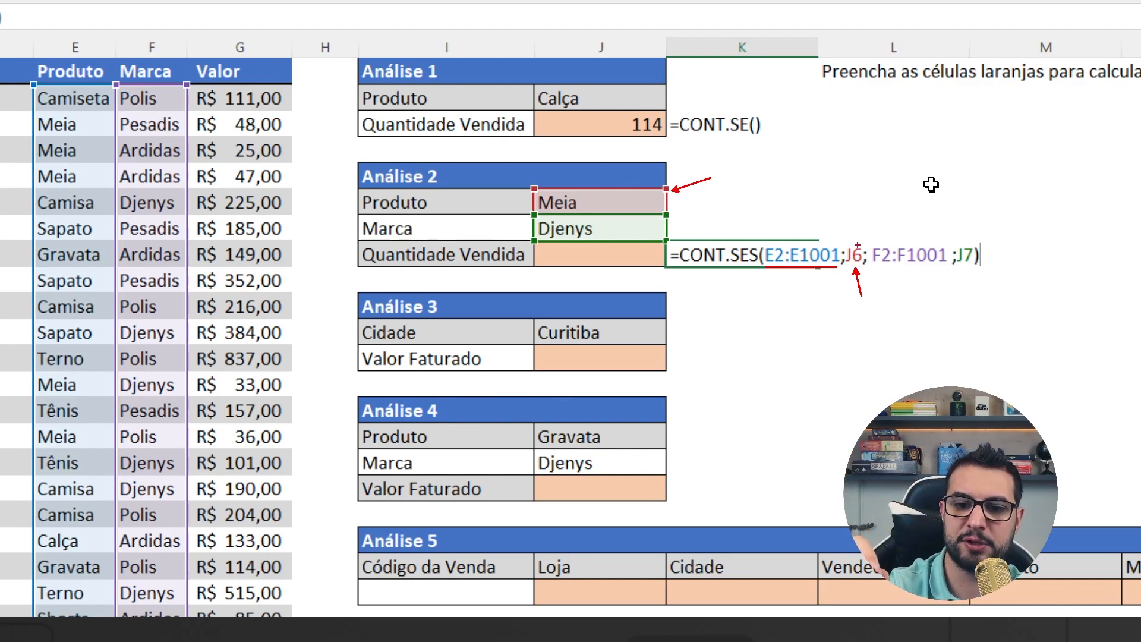
pyautogui.moveTo(875, 269); pyautogui.dragTo(922, 267)
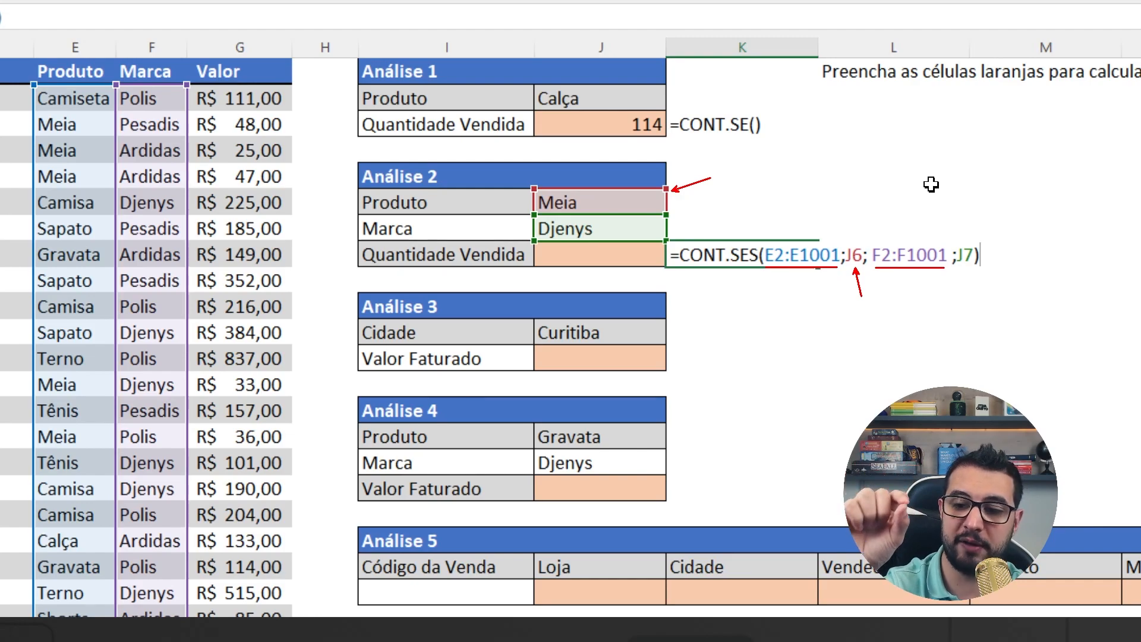
pyautogui.moveTo(958, 245)
pyautogui.mouseDown()
pyautogui.moveTo(924, 231)
pyautogui.moveTo(682, 221)
pyautogui.mouseUp()
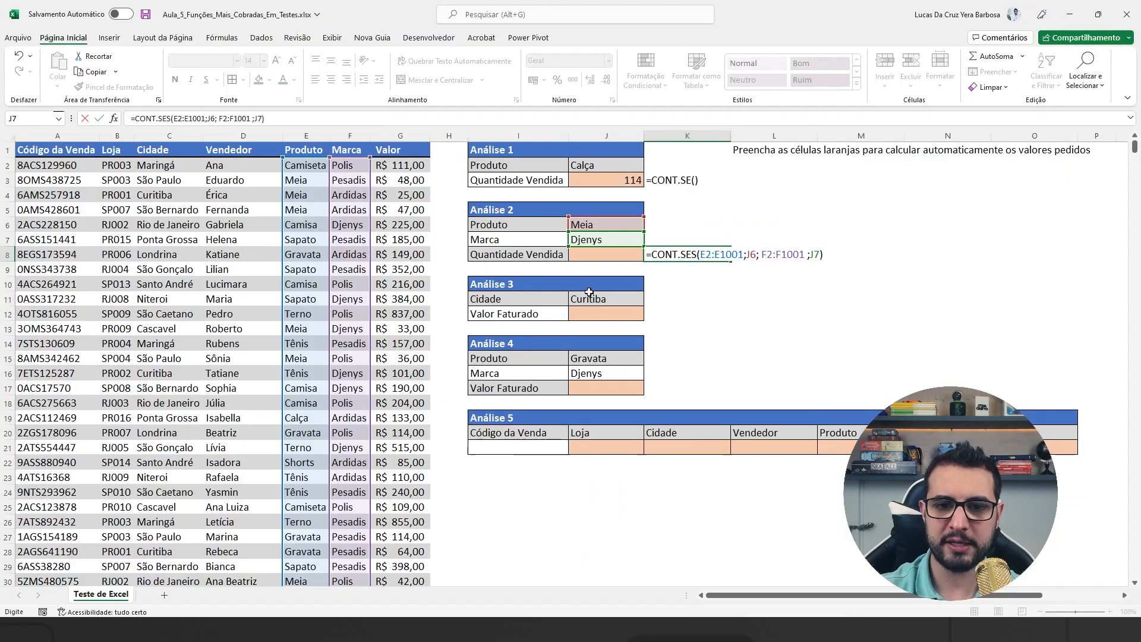
pyautogui.press('Return')
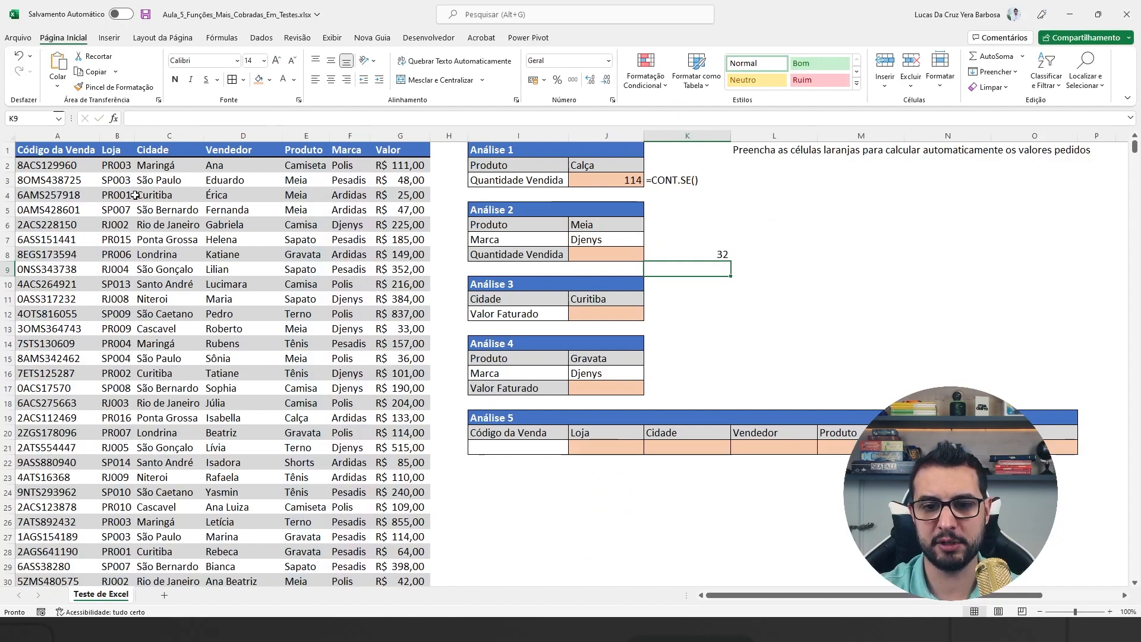
# Copy K8's formula text unchanged into Análise 2's Quantidade Vendida cell J8, and replace K8 with the text note =CONT.SES().
pyautogui.press('Up')
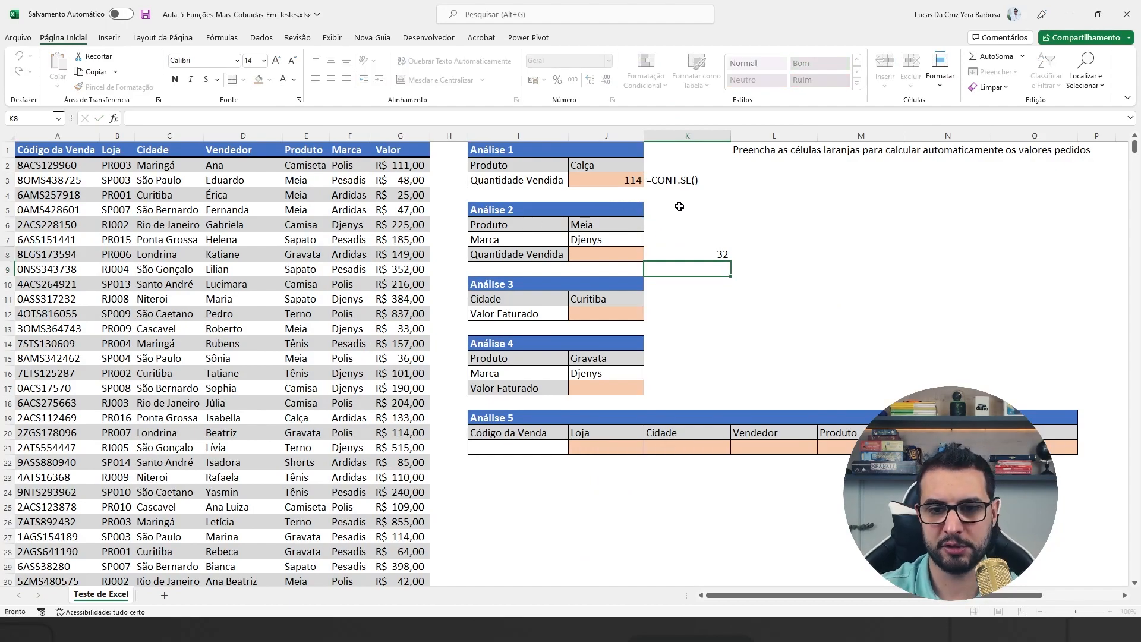
pyautogui.press('F2')
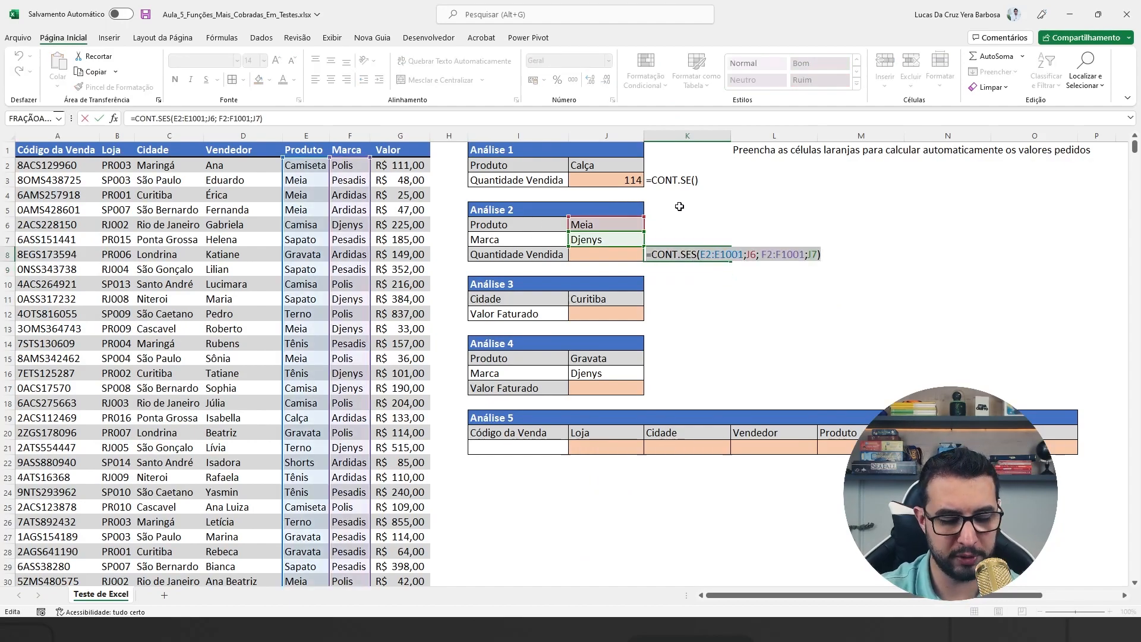
pyautogui.press('Escape')
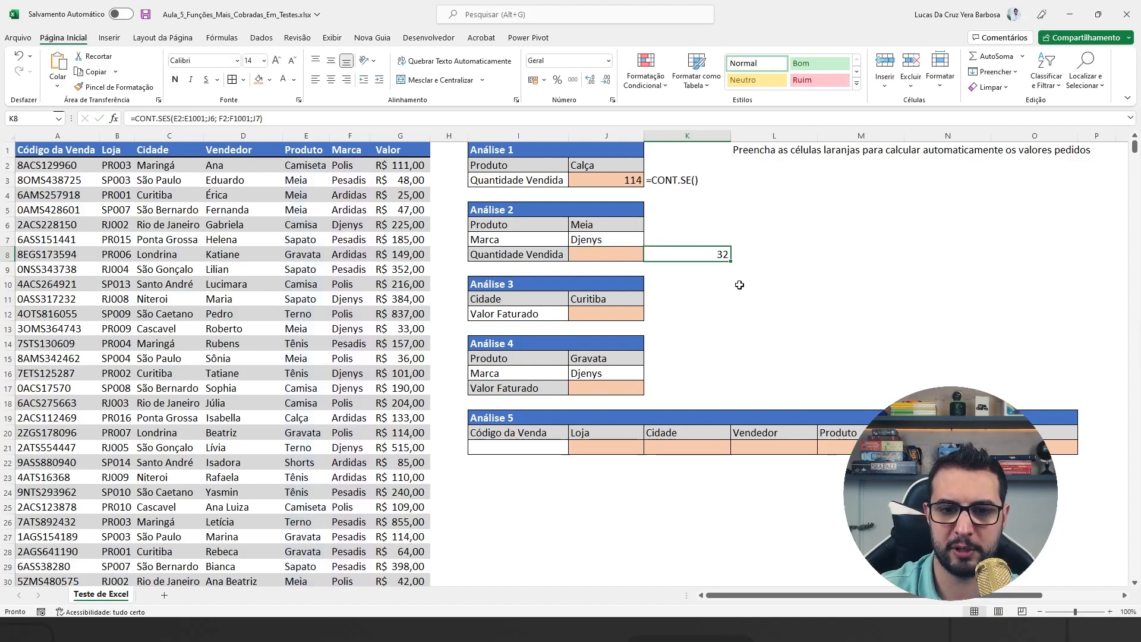
pyautogui.press('Left')
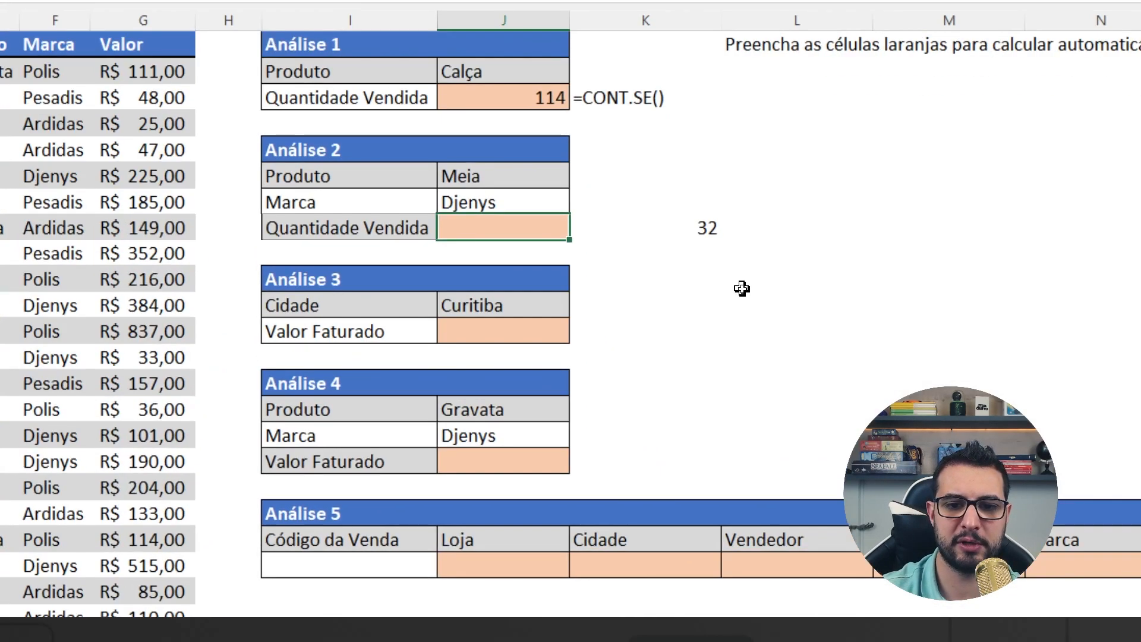
pyautogui.press('F2')
pyautogui.hotkey('ctrl', 'v')
pyautogui.press('Tab')
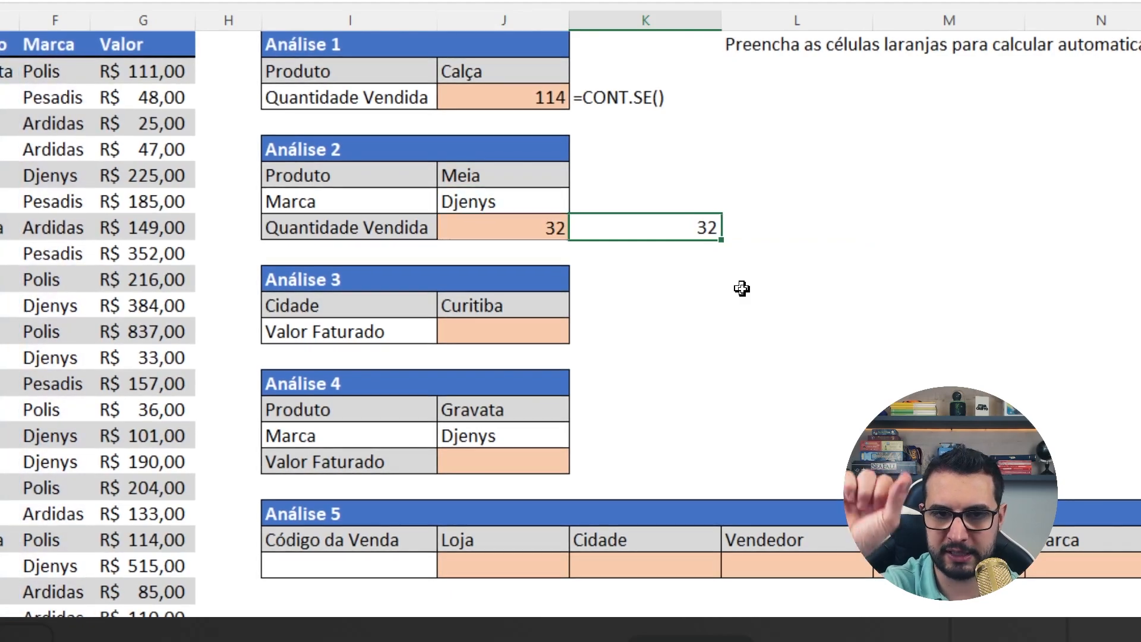
pyautogui.write("'=CONT.SES()")
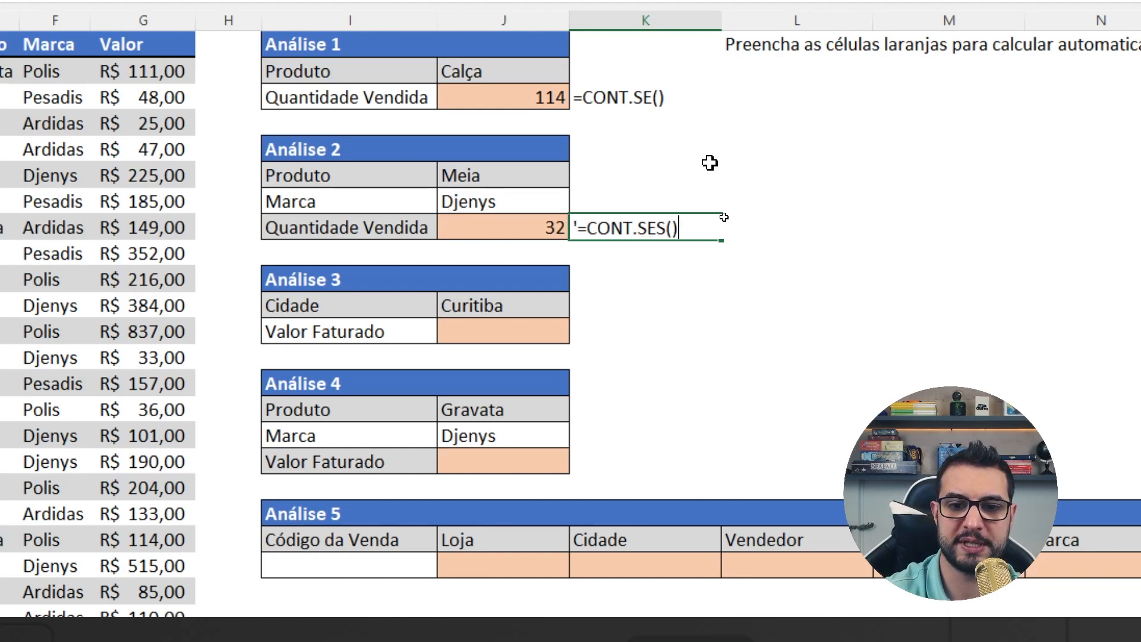
pyautogui.press('Return')
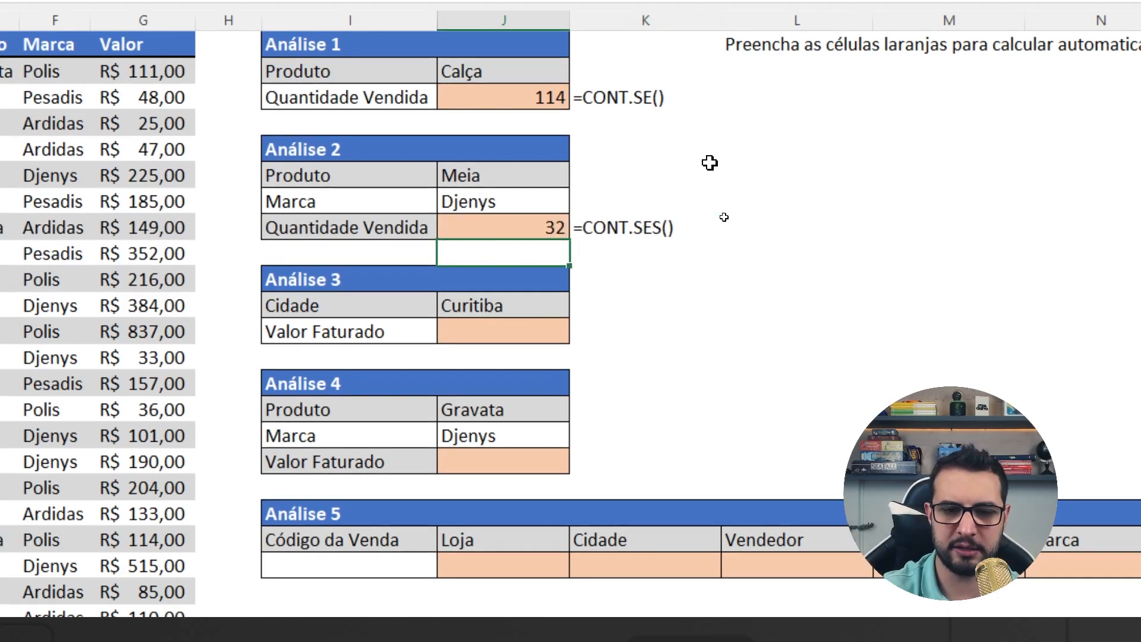
# Switch Análise 2's Marca in J7 through Ardidas and Pesadis, ending on Polis.
pyautogui.hscroll(-2, 479, 163)
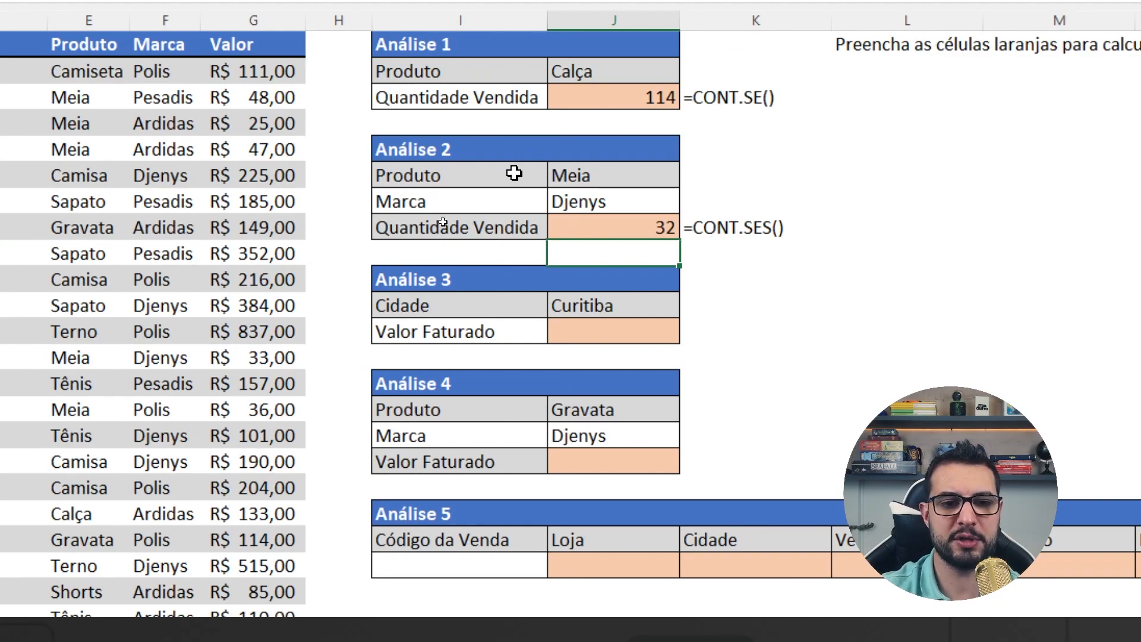
pyautogui.hscroll(-2, 354, 176)
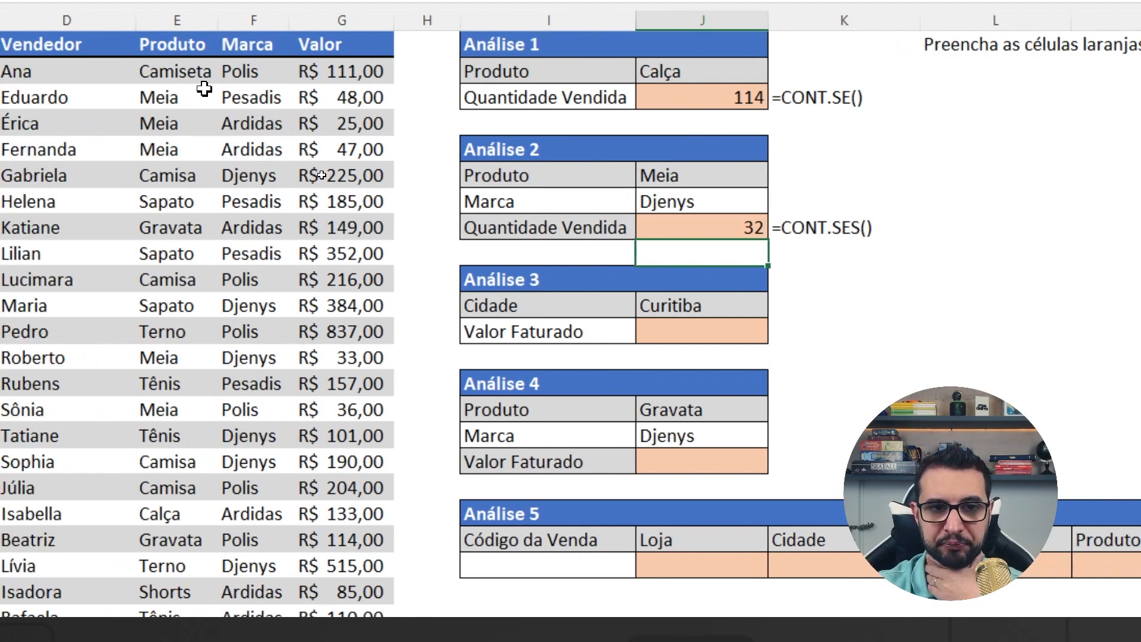
pyautogui.click(676, 175)
pyautogui.click(677, 207)
pyautogui.click(685, 227)
pyautogui.click(732, 201)
pyautogui.click(778, 204)
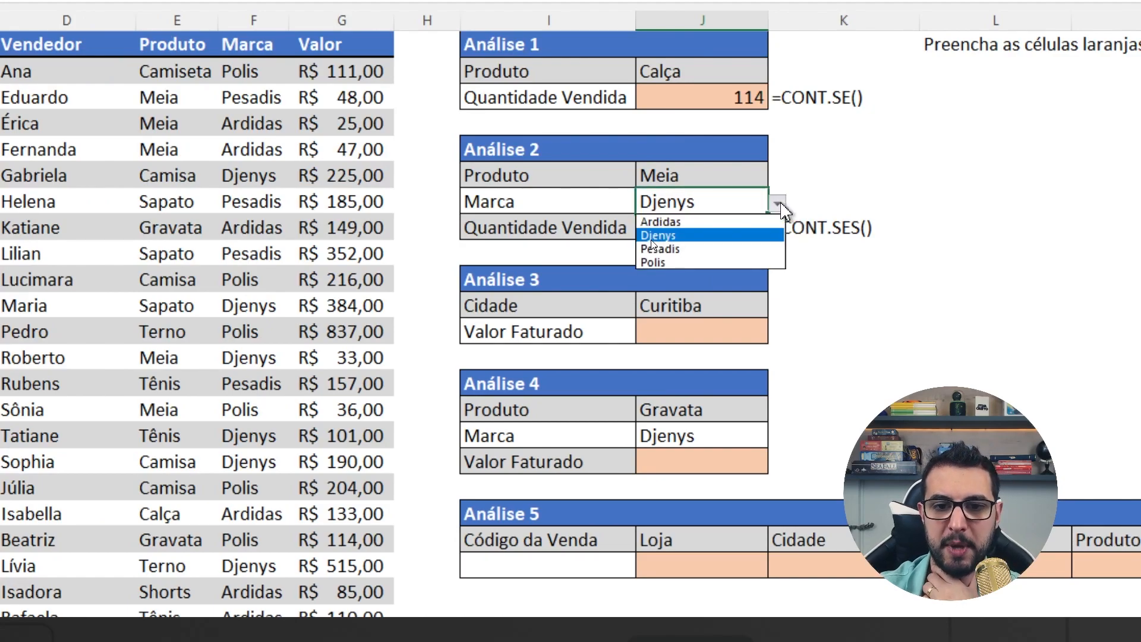
pyautogui.click(692, 223)
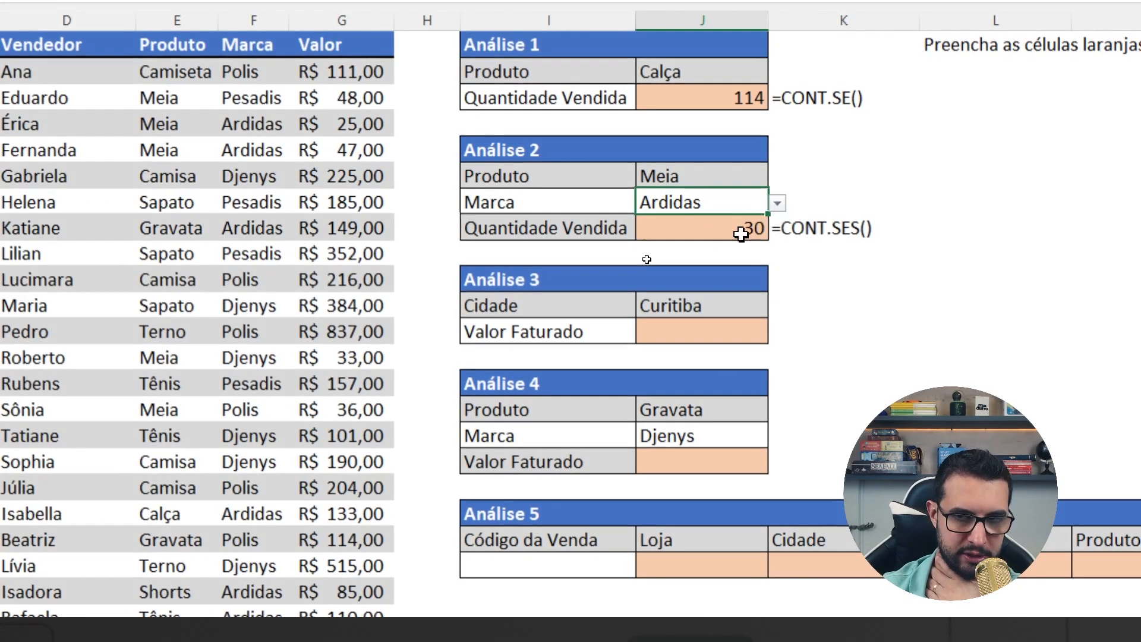
pyautogui.click(778, 204)
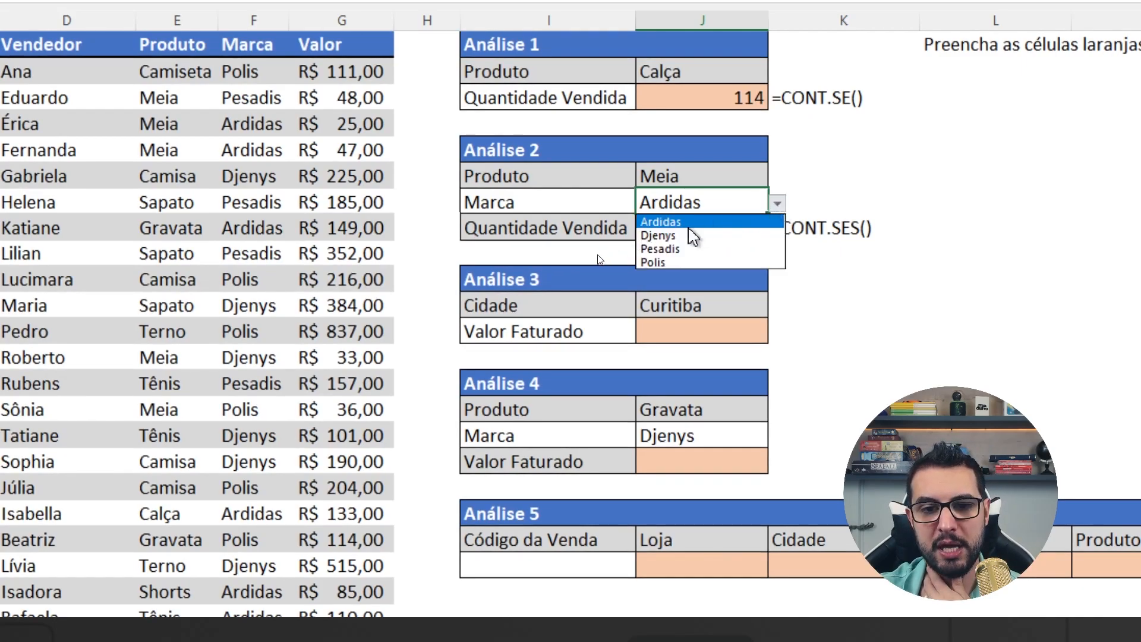
pyautogui.click(690, 249)
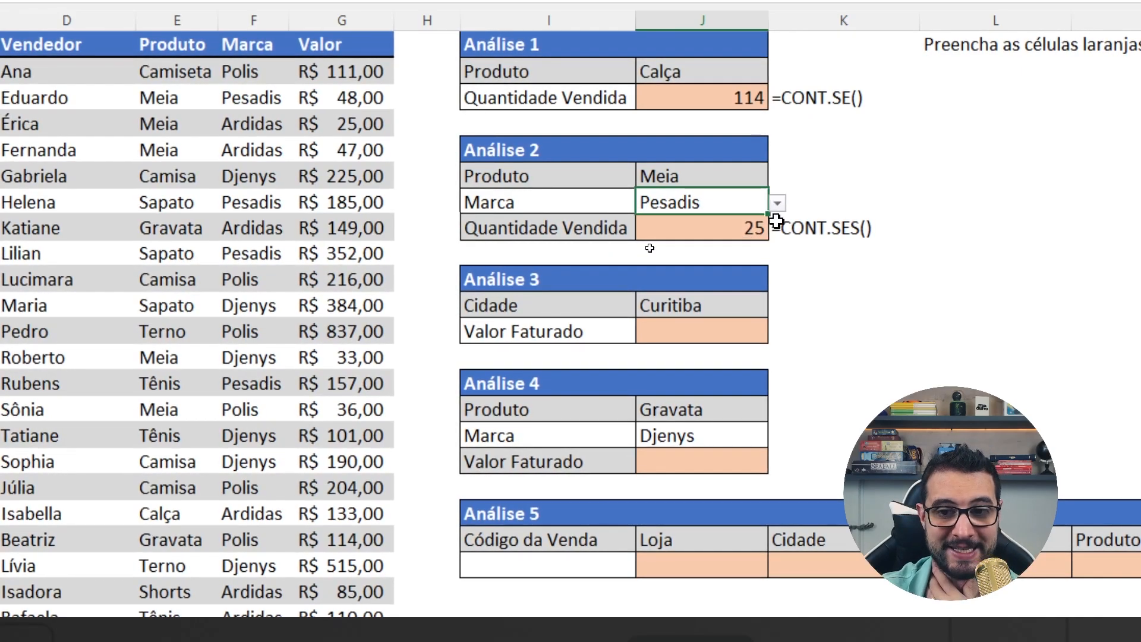
pyautogui.click(779, 207)
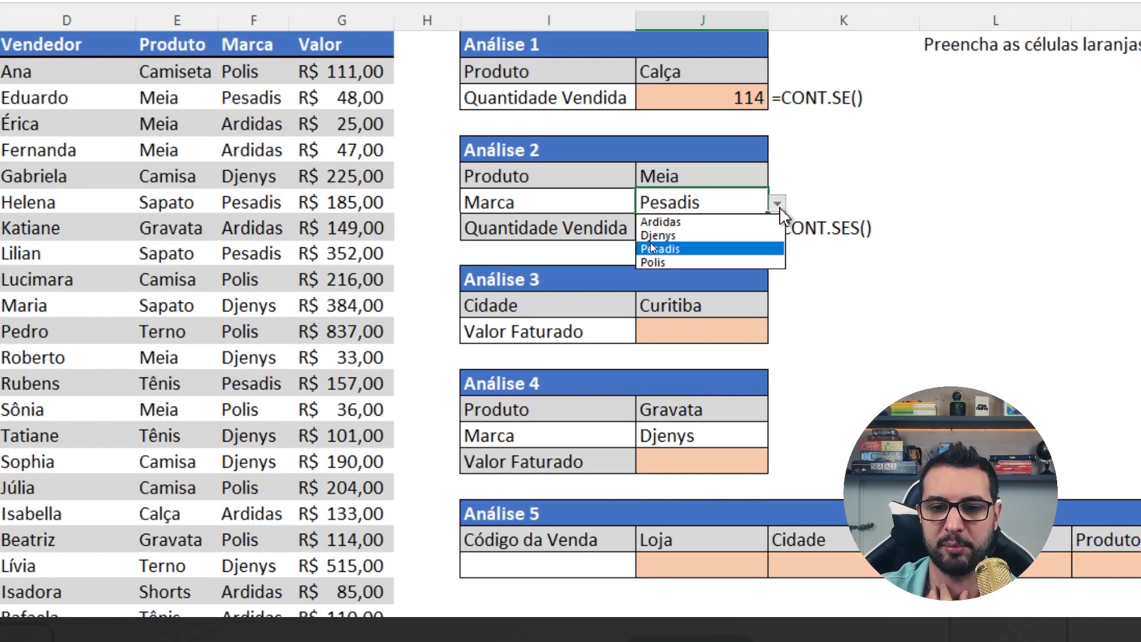
pyautogui.click(683, 262)
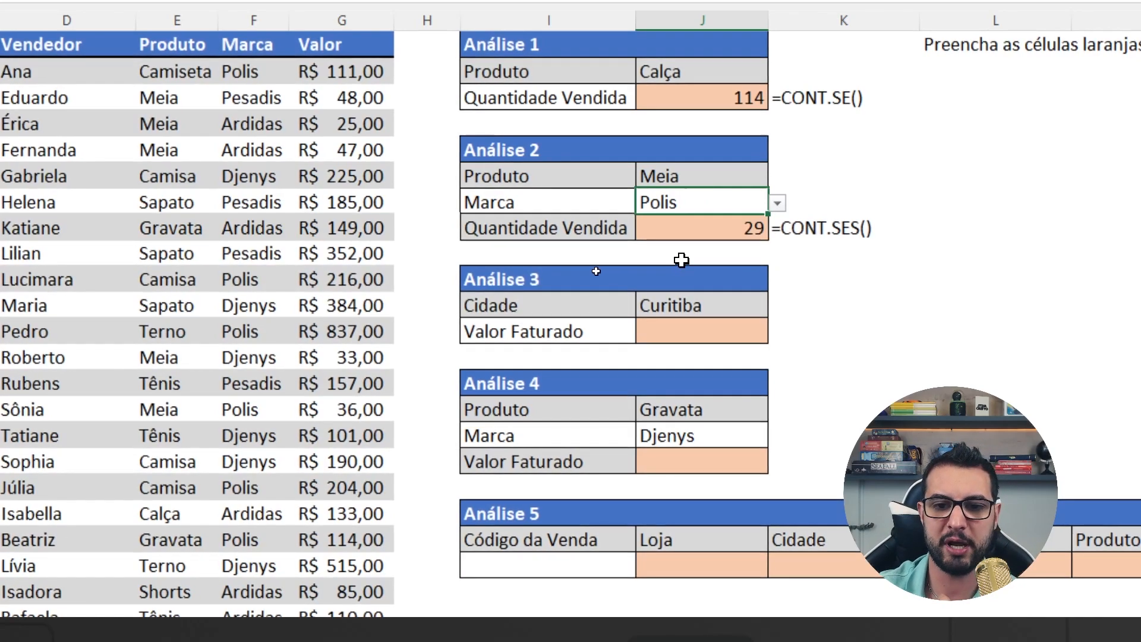
# Set Análise 2's Produto in J6 to Camisa.
pyautogui.click(701, 179)
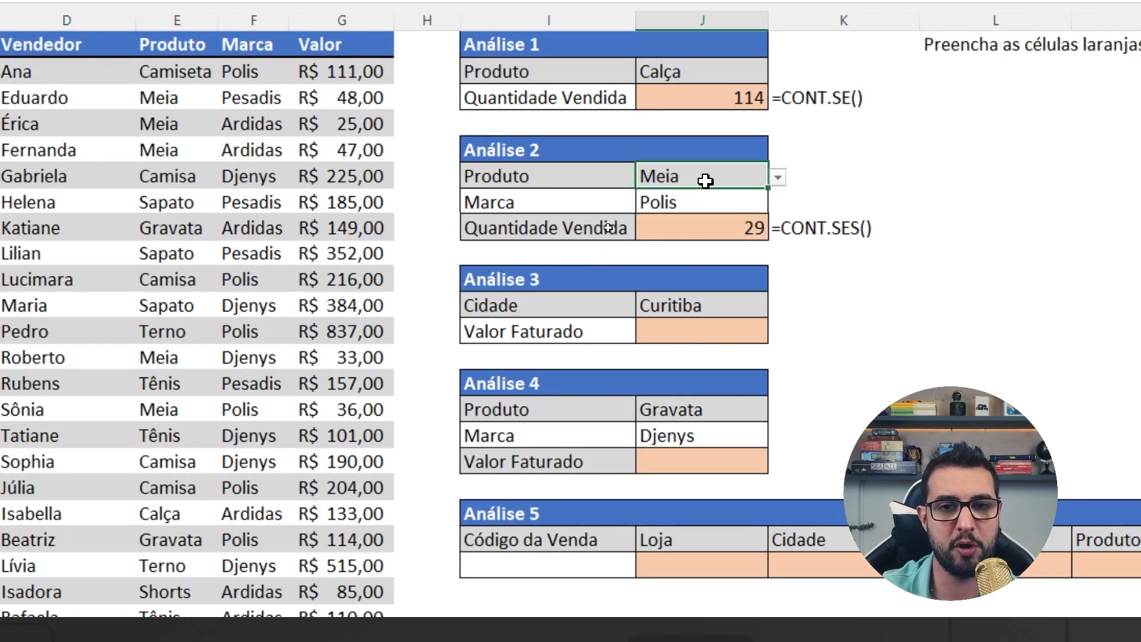
pyautogui.click(777, 178)
pyautogui.moveTo(774, 232); pyautogui.dragTo(776, 206)
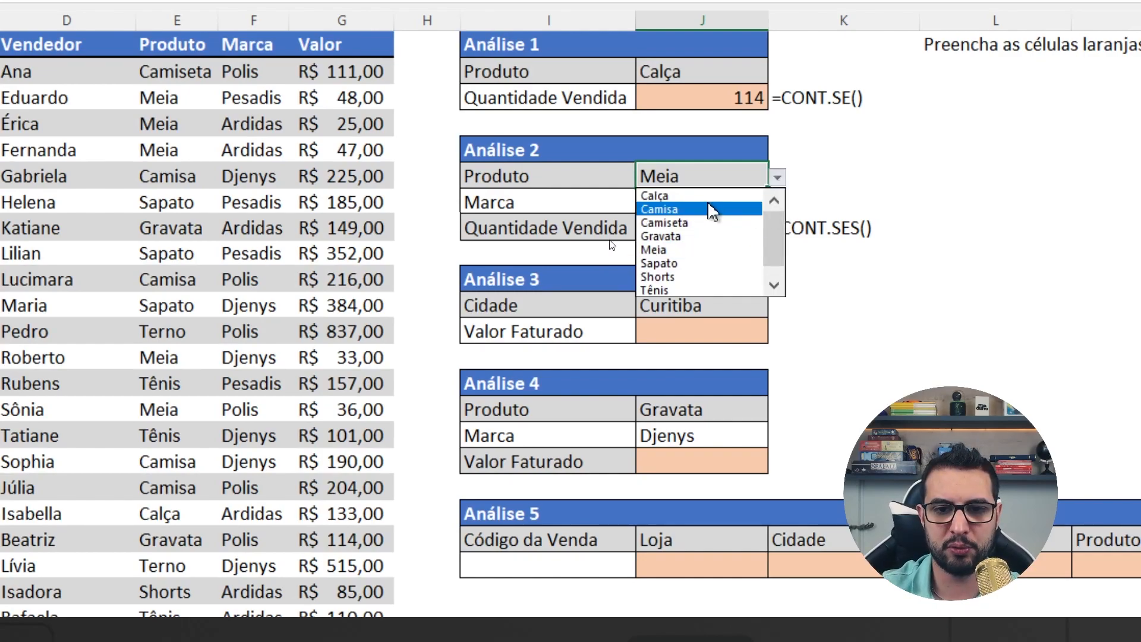
pyautogui.click(708, 208)
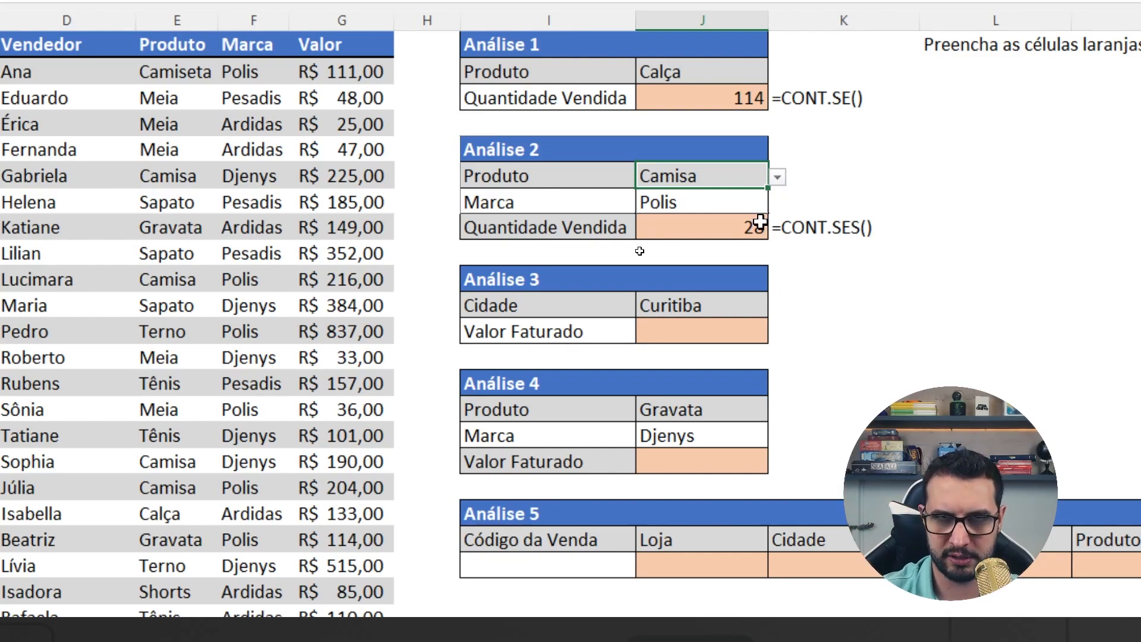
# Examine Análise 3's Cidade criterion and Valor Faturado cell together with the sales table's Cidade and Valor columns.
pyautogui.click(771, 326)
pyautogui.click(743, 220)
pyautogui.click(792, 332)
pyautogui.click(685, 326)
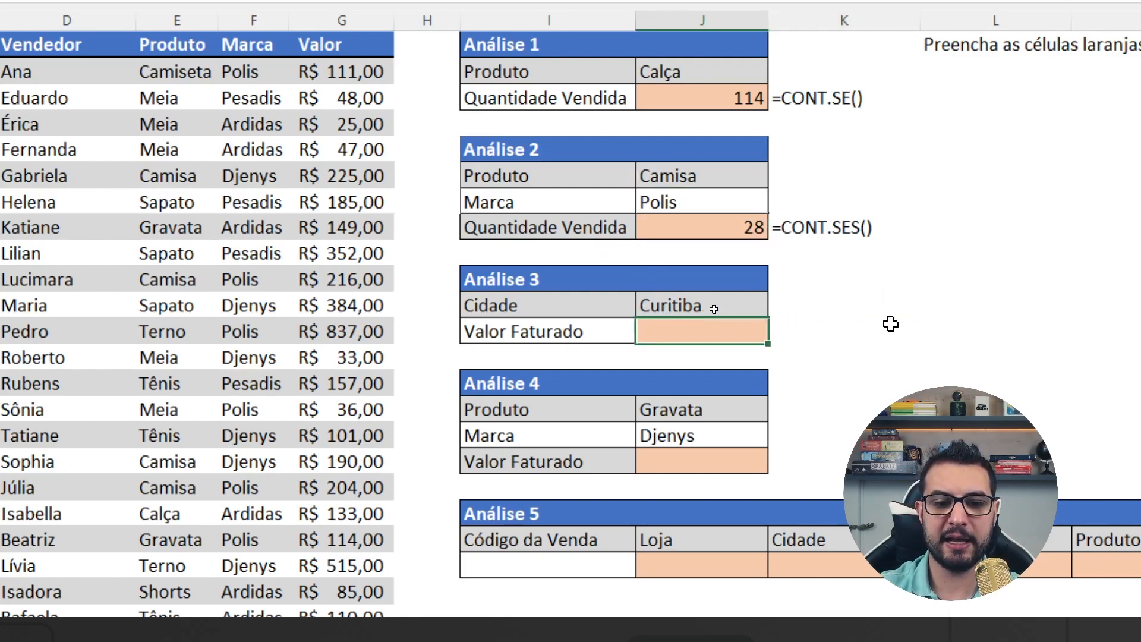
pyautogui.moveTo(773, 327); pyautogui.dragTo(909, 301)
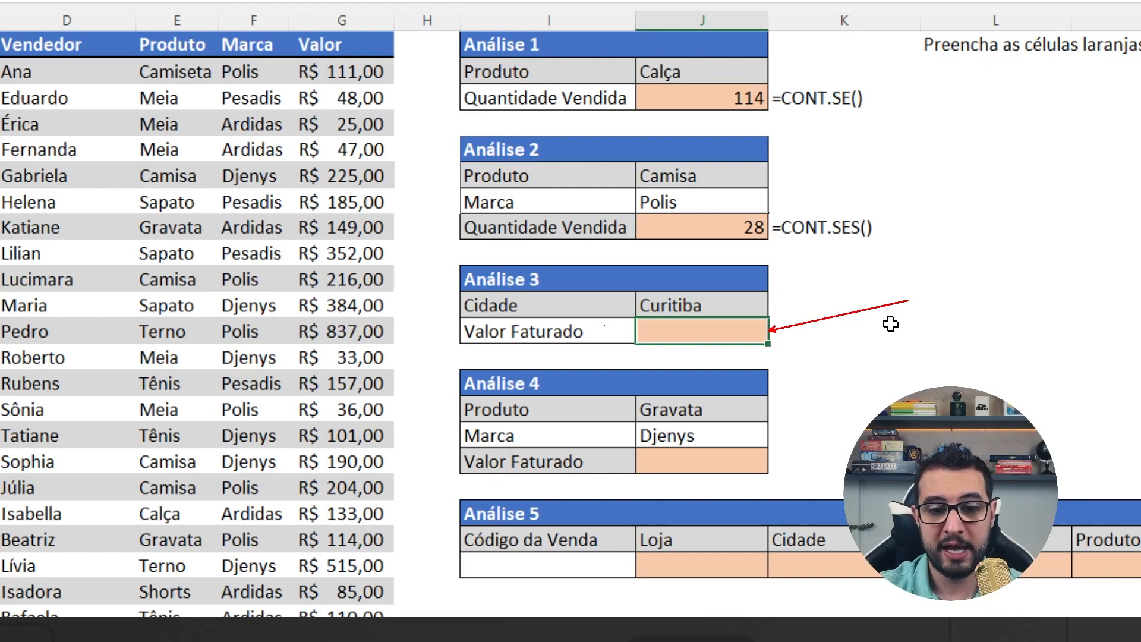
pyautogui.moveTo(629, 331); pyautogui.dragTo(588, 331)
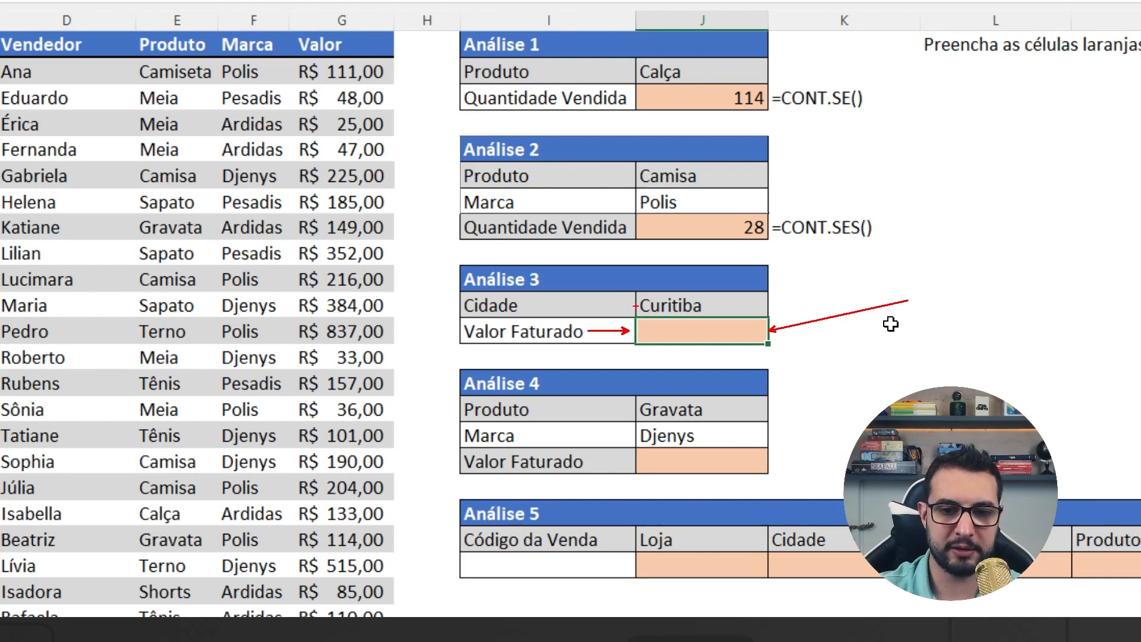
pyautogui.moveTo(637, 306); pyautogui.dragTo(523, 305)
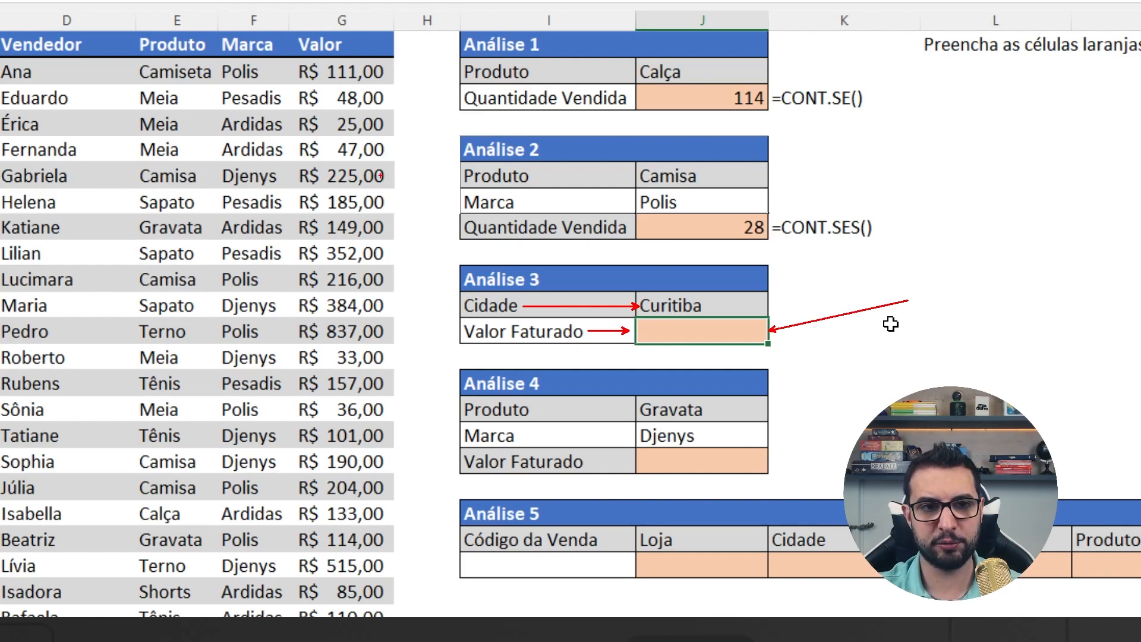
pyautogui.moveTo(285, 28)
pyautogui.mouseDown()
pyautogui.moveTo(342, 197)
pyautogui.moveTo(397, 428)
pyautogui.moveTo(402, 536)
pyautogui.mouseUp()
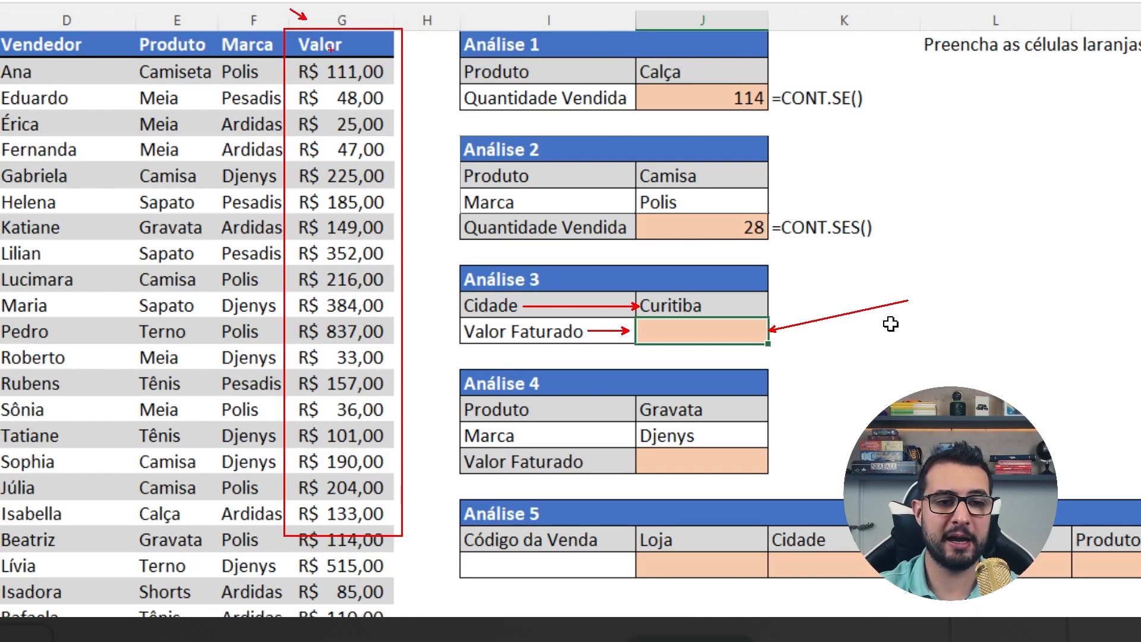
pyautogui.press('Escape')
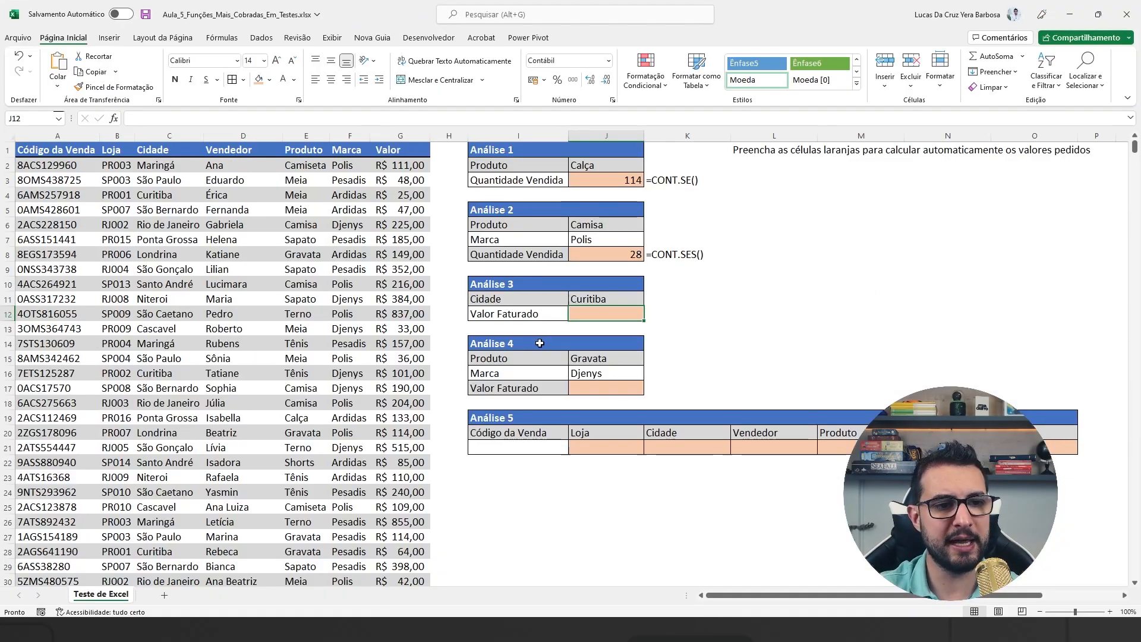
pyautogui.moveTo(177, 131); pyautogui.dragTo(191, 102)
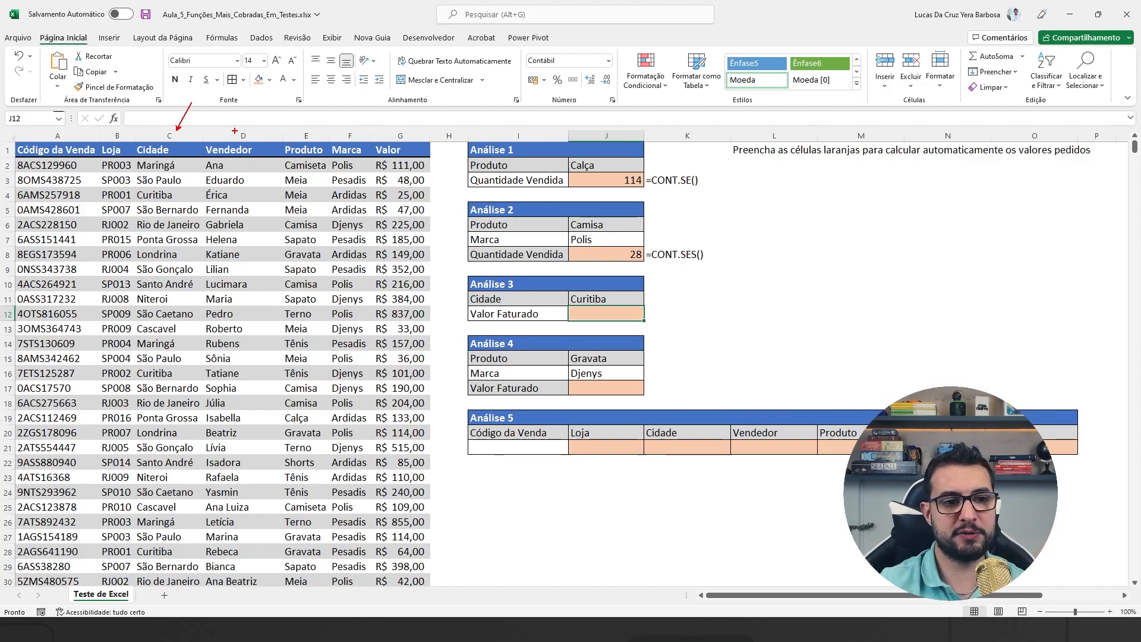
pyautogui.moveTo(170, 134); pyautogui.dragTo(157, 105)
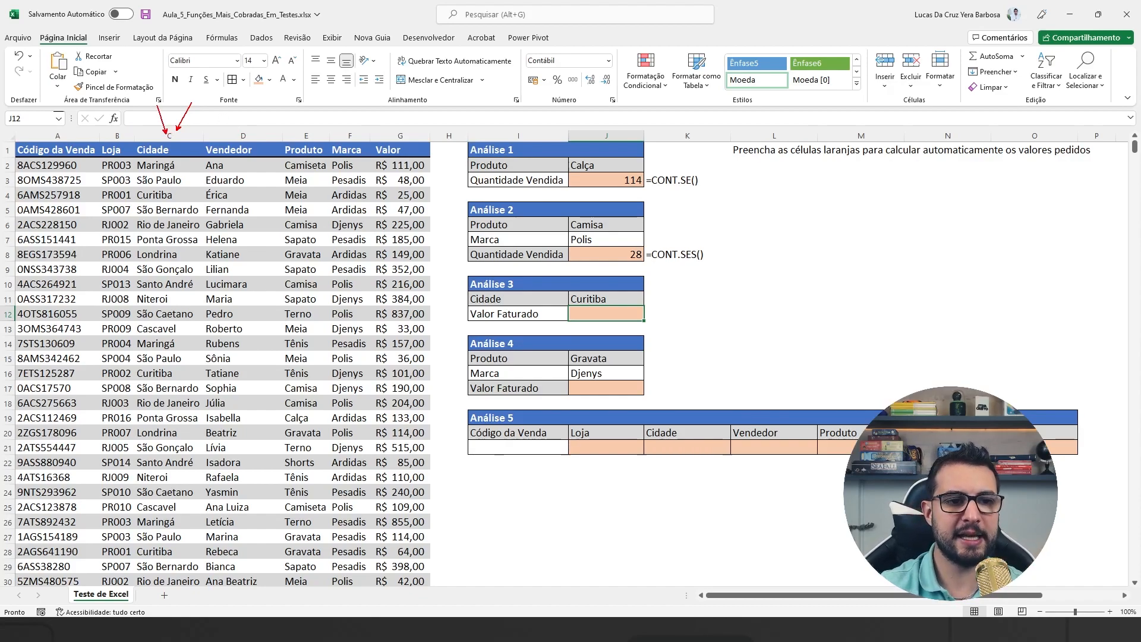
pyautogui.moveTo(410, 134); pyautogui.dragTo(413, 111)
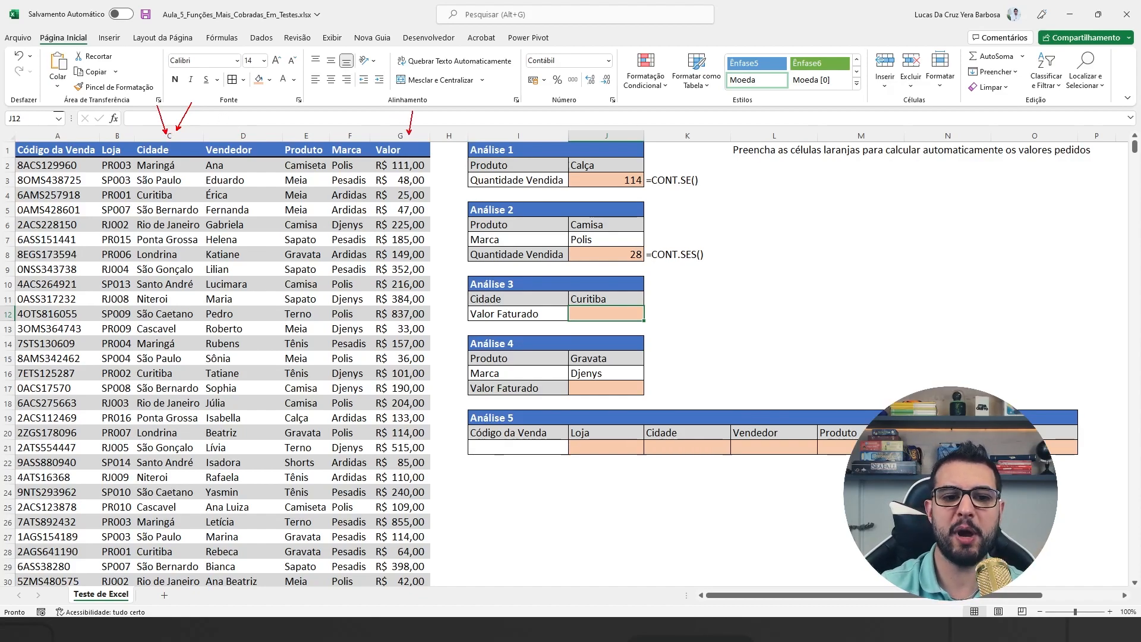
pyautogui.press('Escape')
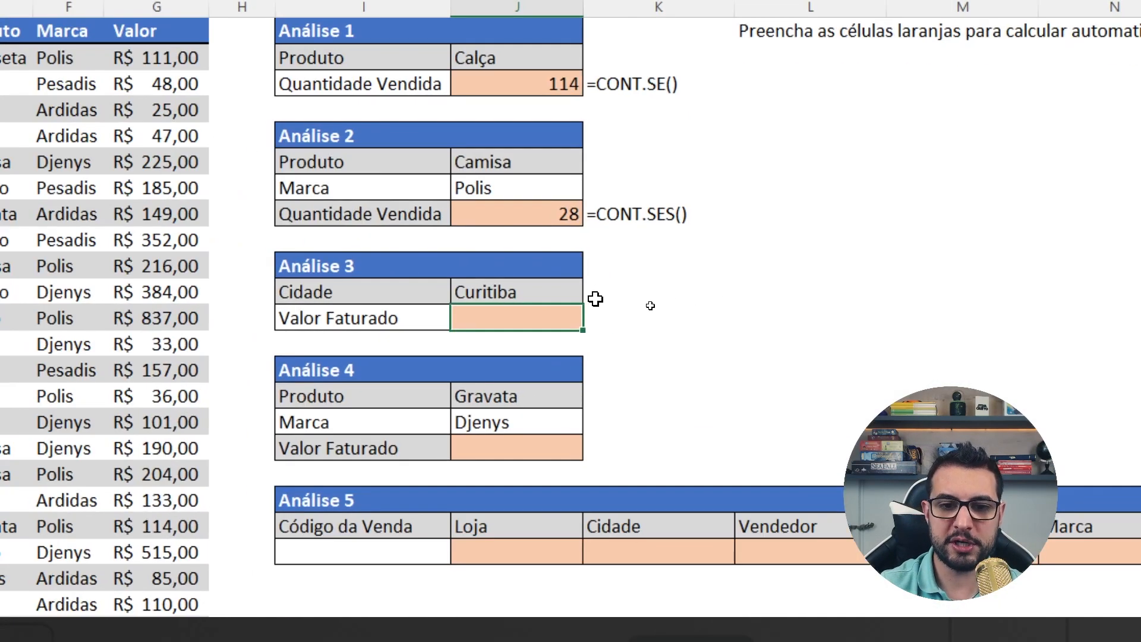
pyautogui.click(651, 317)
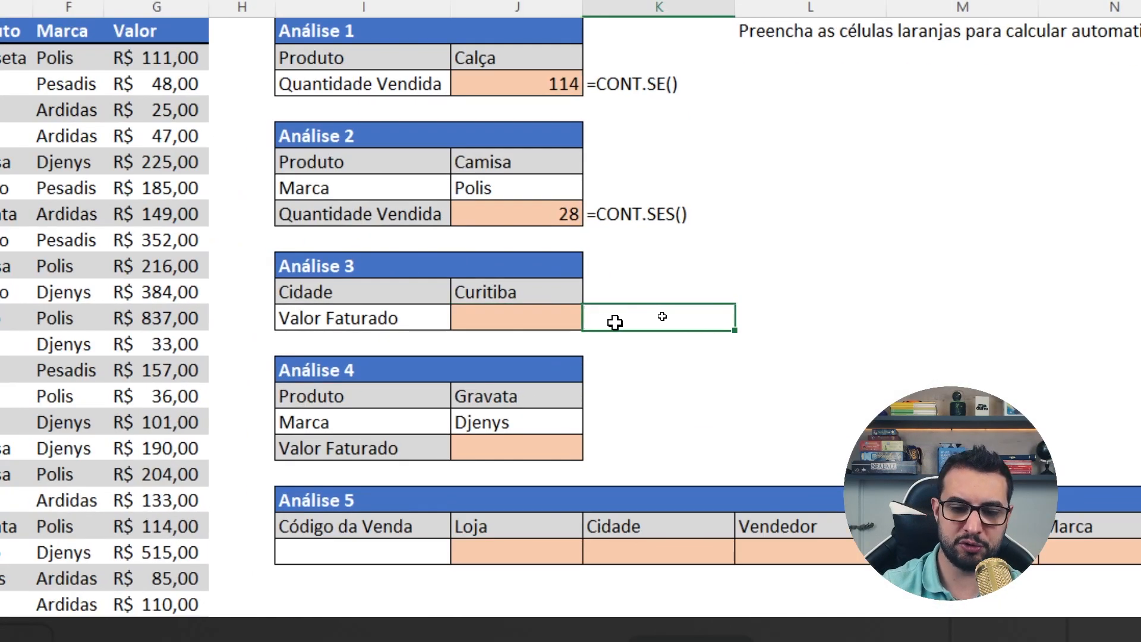
pyautogui.write('=SOMASE')
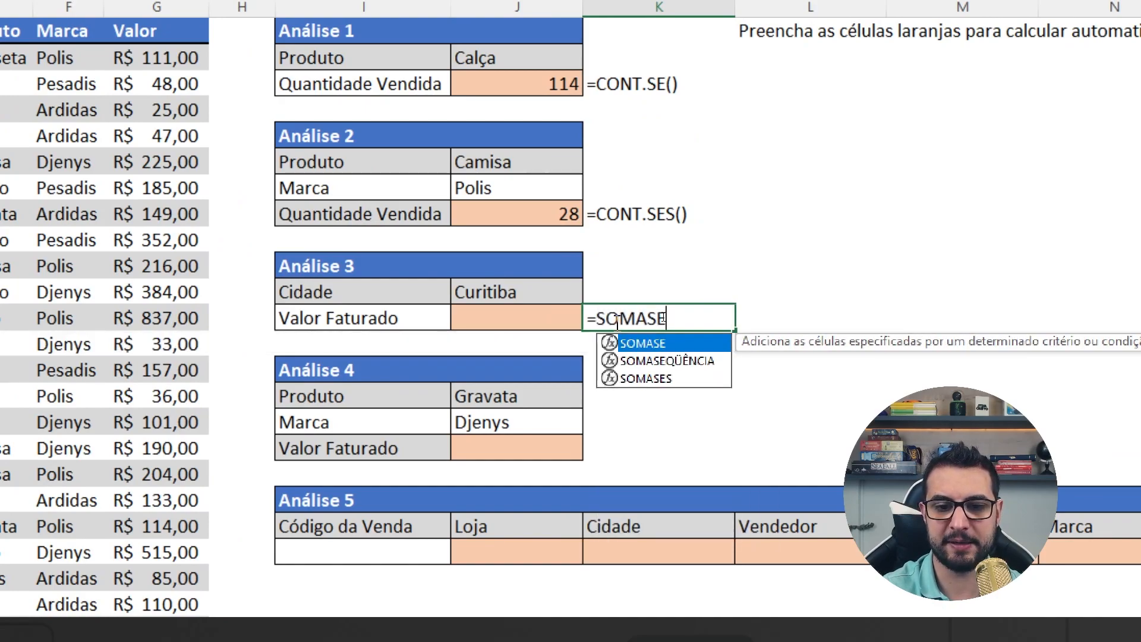
pyautogui.write('(')
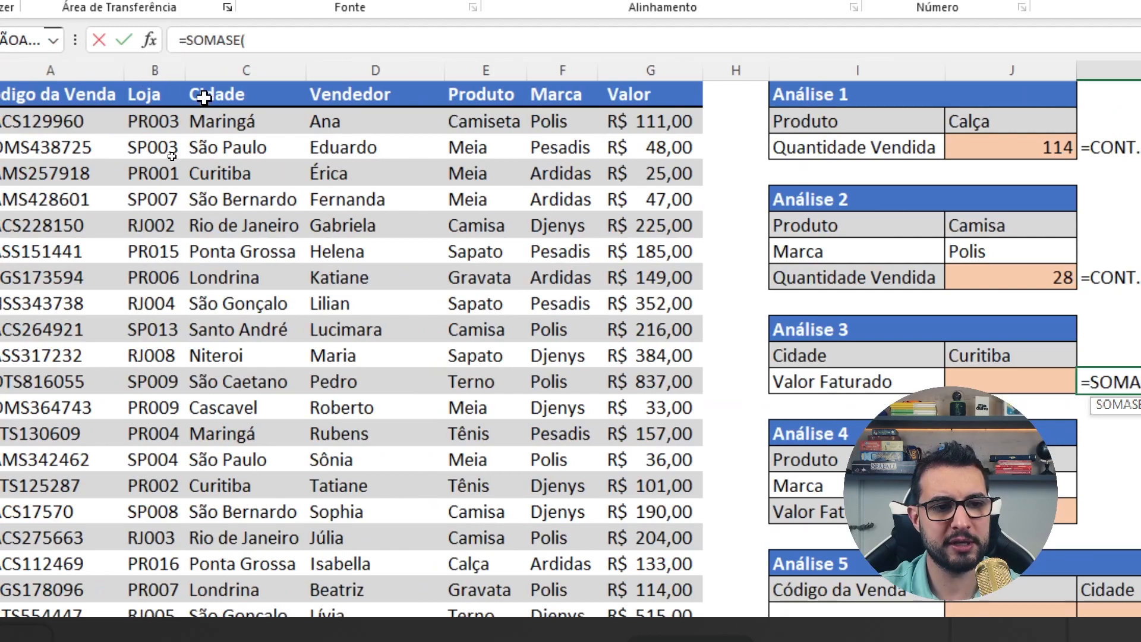
pyautogui.click(243, 121)
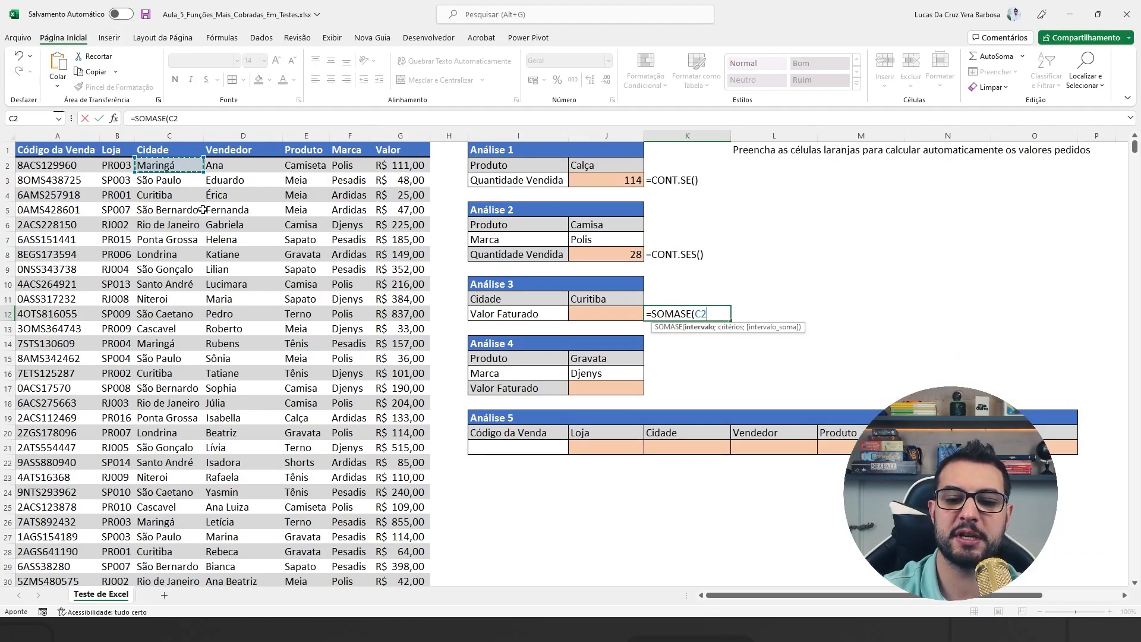
pyautogui.hotkey('ctrl', 'shift', 'Down')
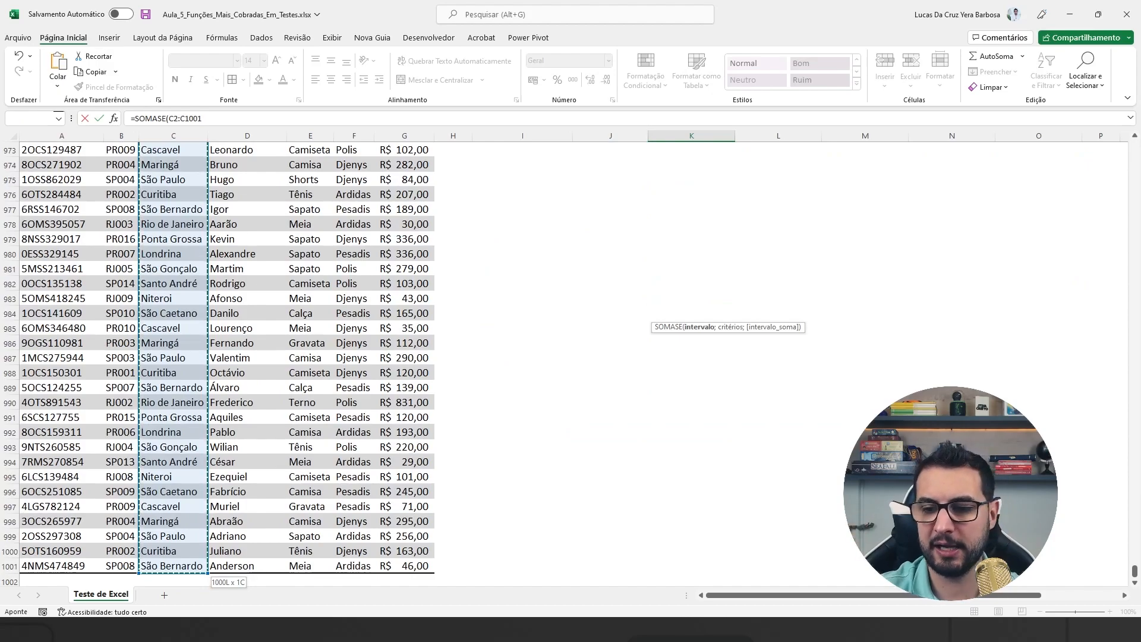
pyautogui.moveTo(1135, 571); pyautogui.dragTo(1135, 143)
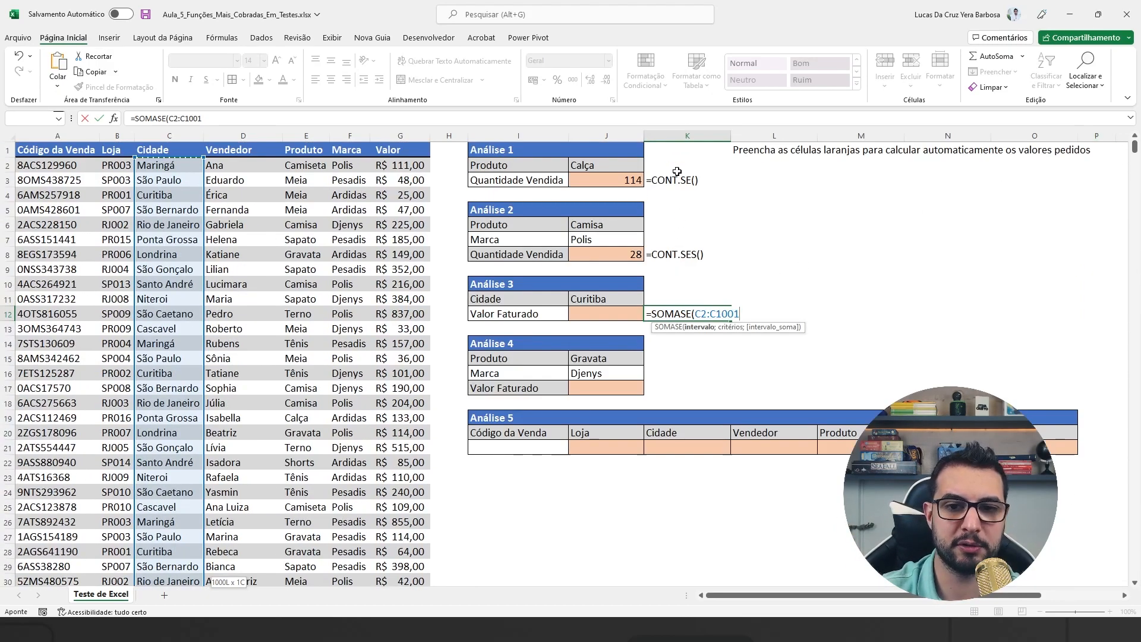
pyautogui.press('Escape')
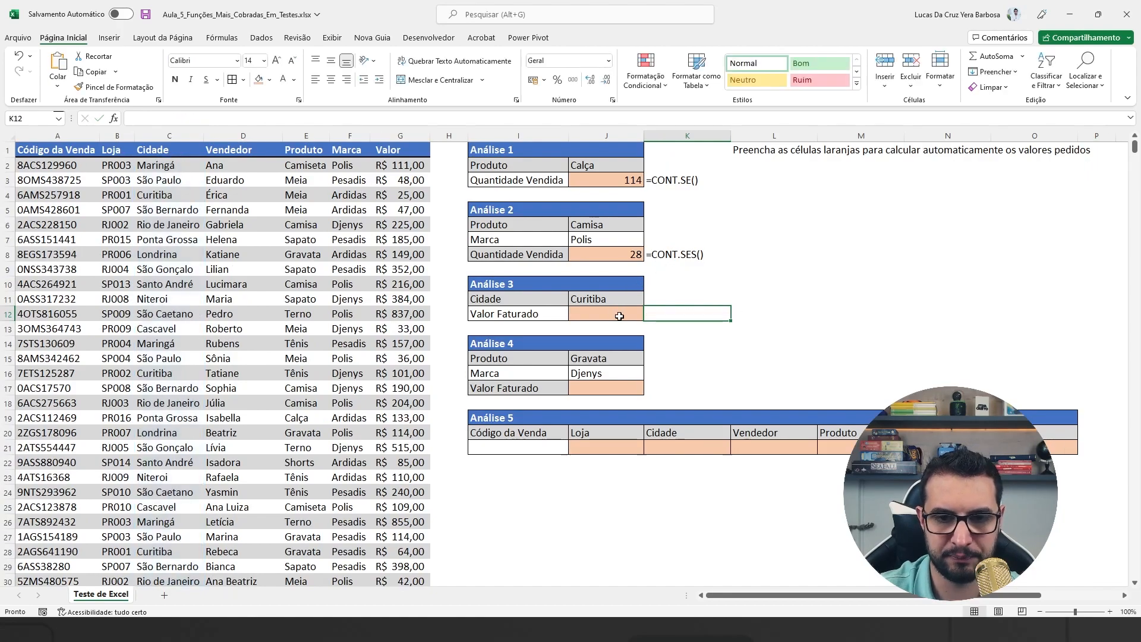
# Start a SOMASE formula in Análise 3's Valor Faturado cell J12 with the Cidade range C2:C1001 and criterion J11.
pyautogui.click(622, 313)
pyautogui.write('=SOMASE(')
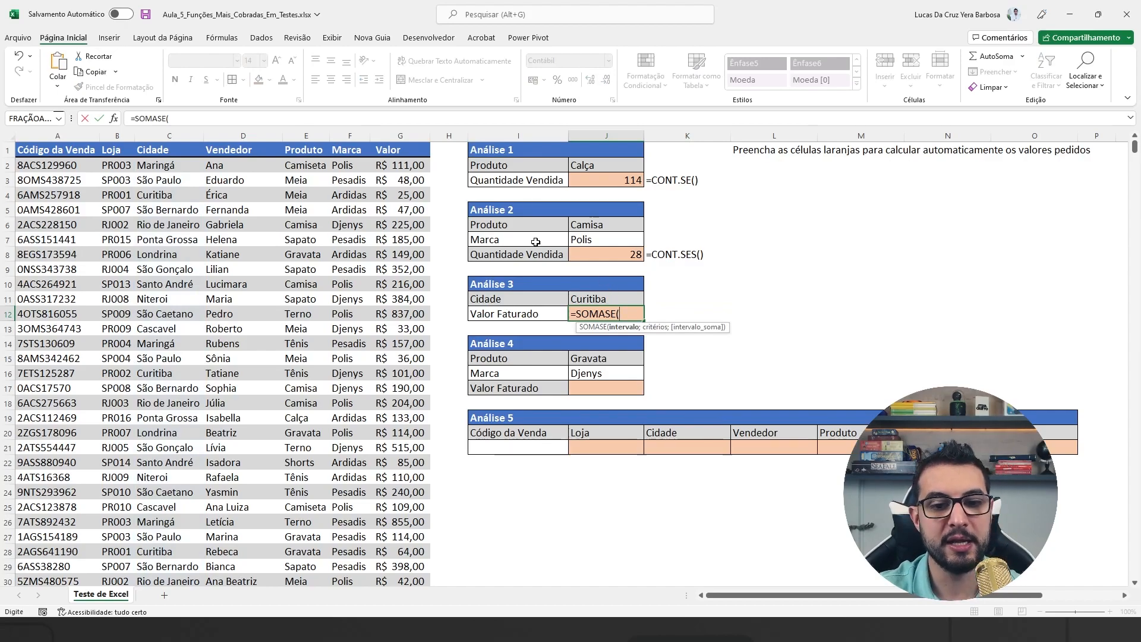
pyautogui.click(174, 167)
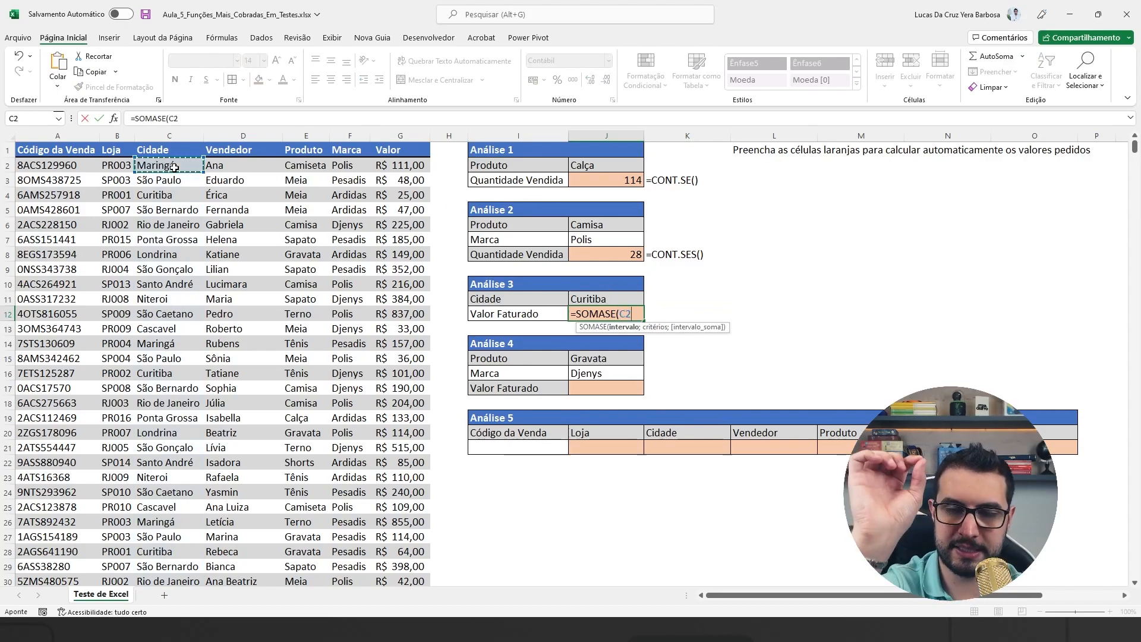
pyautogui.hotkey('ctrl', 'shift', 'Down')
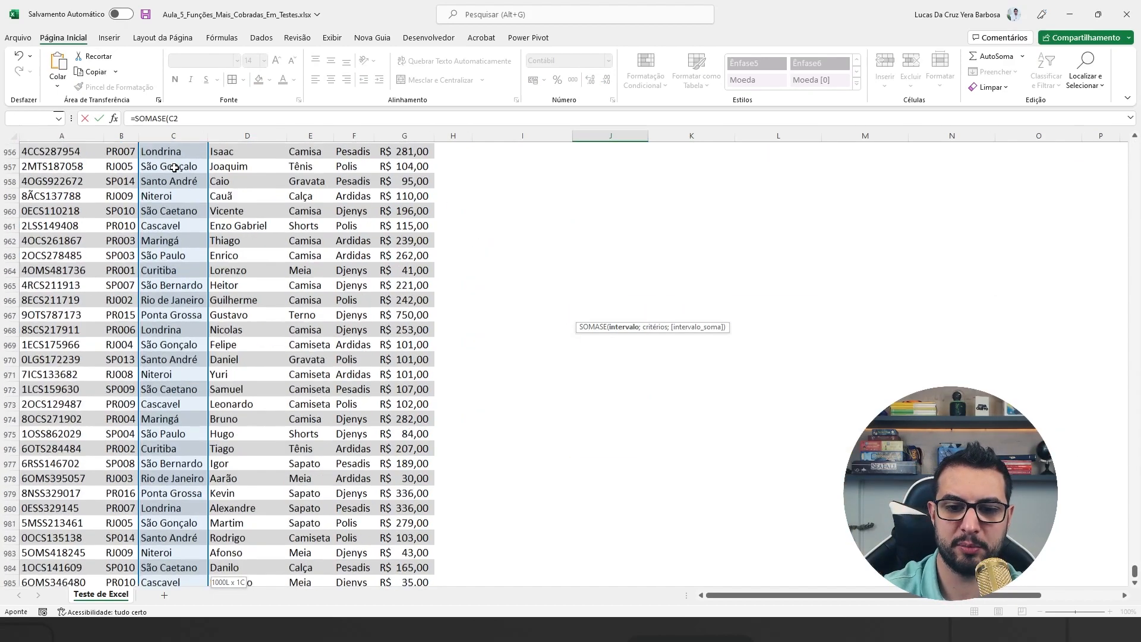
pyautogui.moveTo(1135, 571); pyautogui.dragTo(1134, 146)
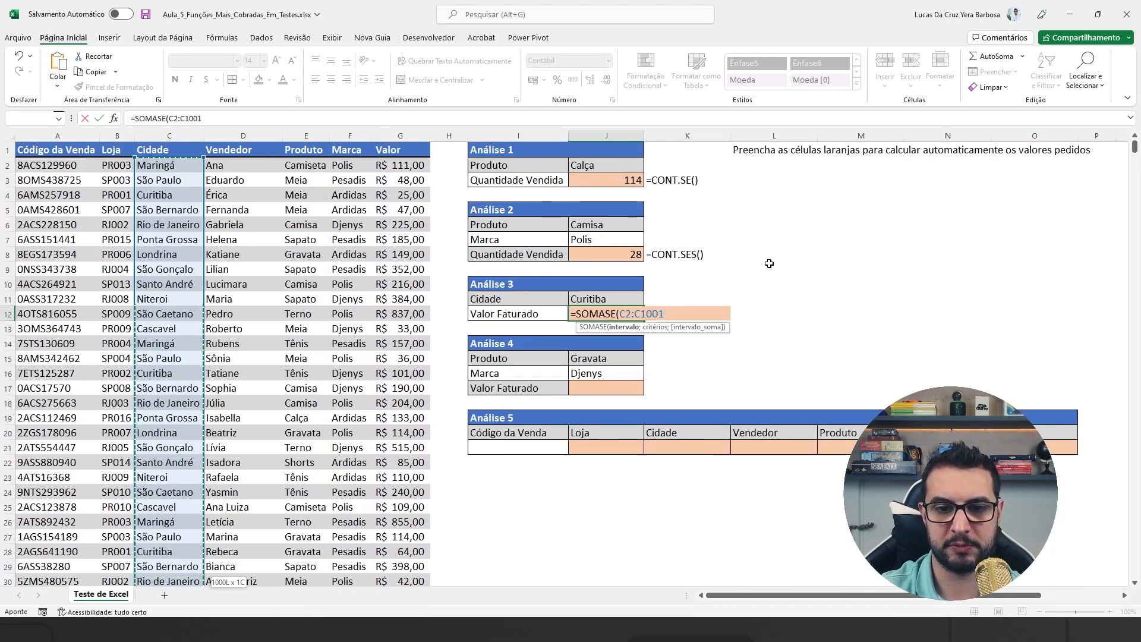
pyautogui.write(';')
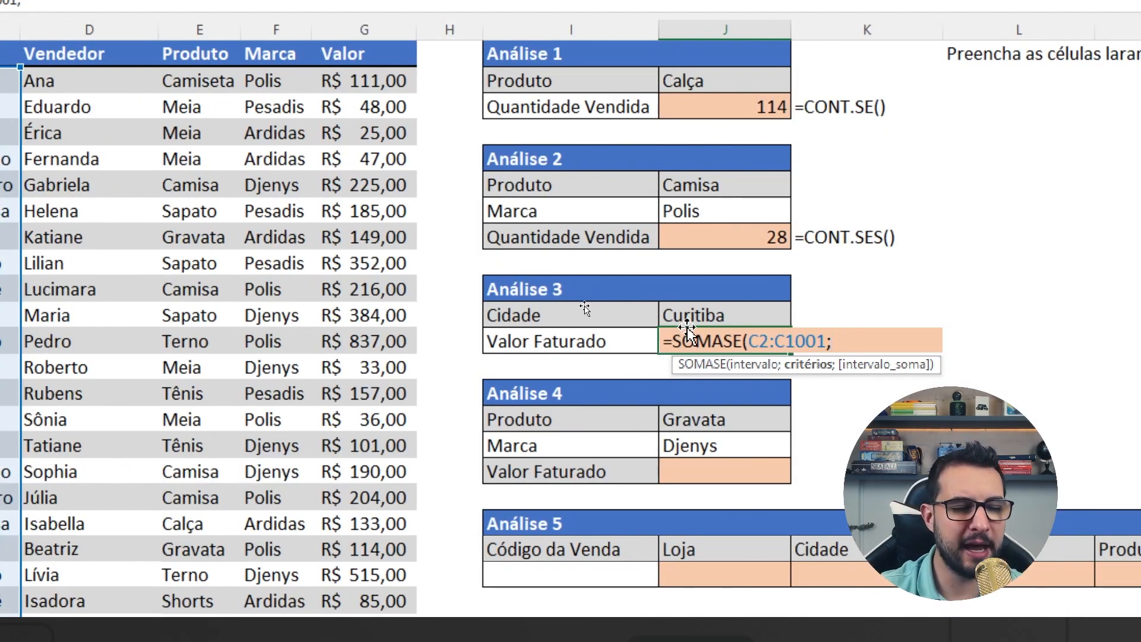
pyautogui.click(716, 315)
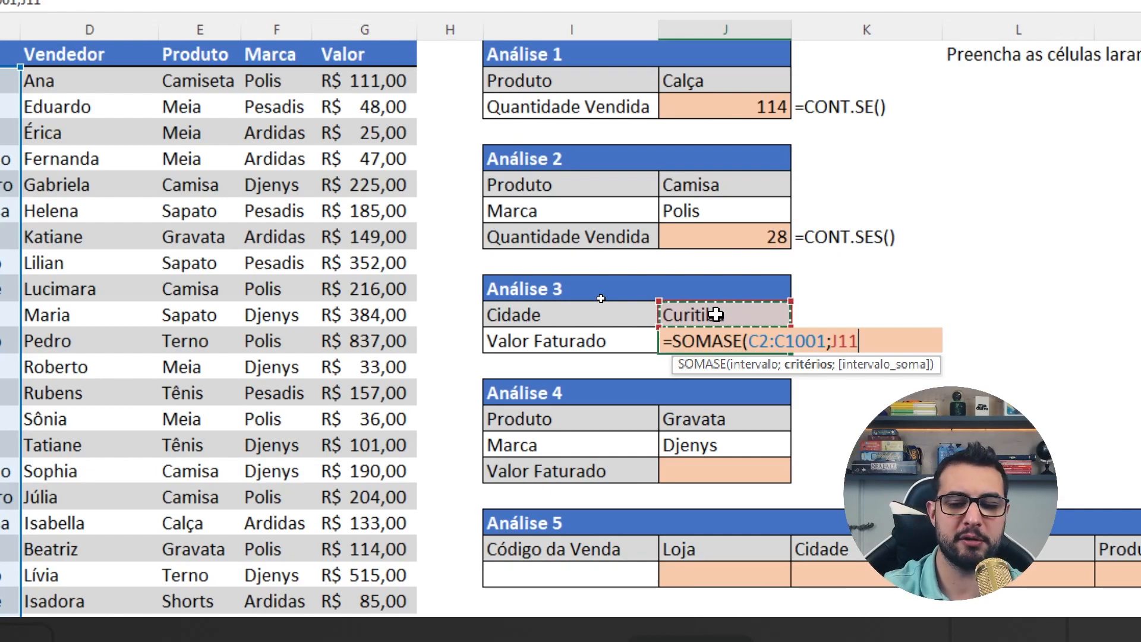
pyautogui.write(';')
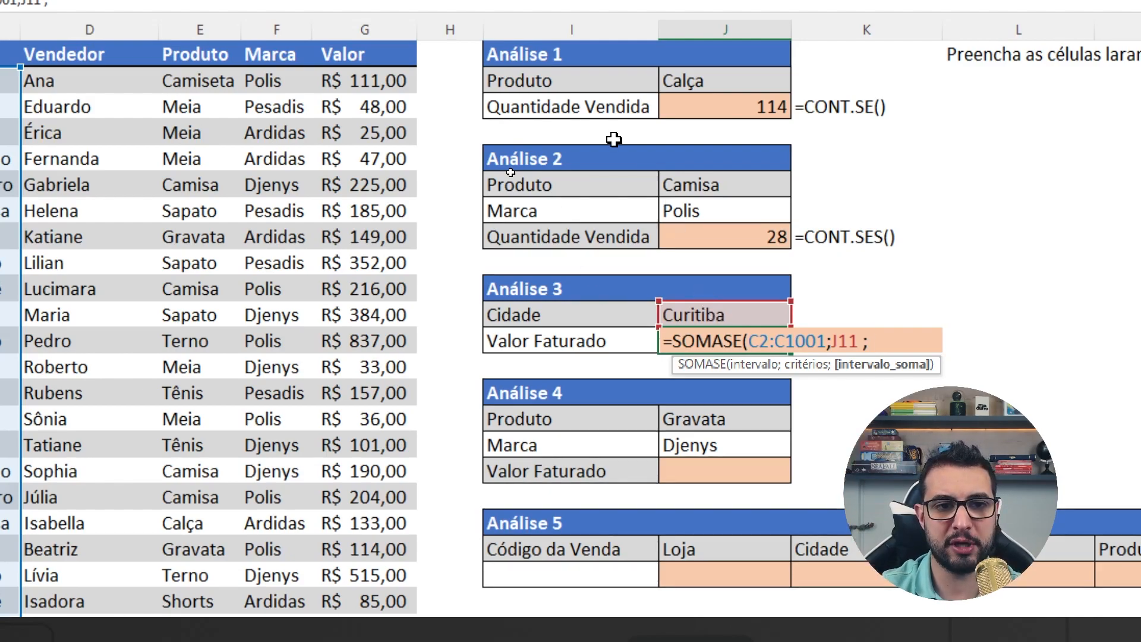
# Add the Valor column G2:G1001 as the sum range and complete the formula =SOMASE(C2:C1001;J11 ; G2:G1001) in J12.
pyautogui.click(384, 84)
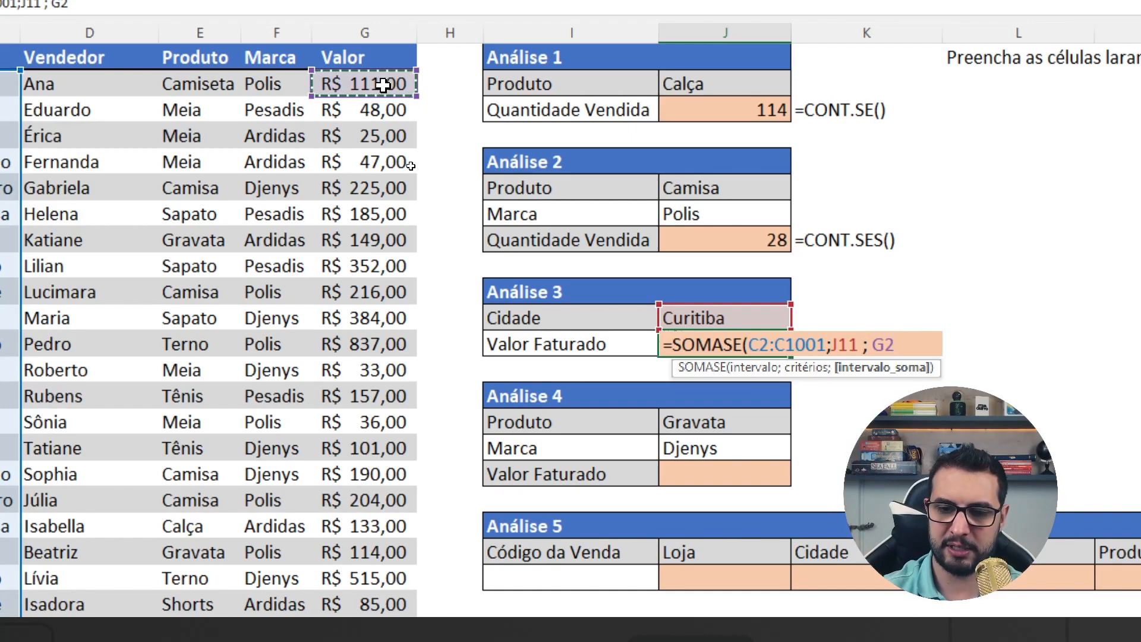
pyautogui.hotkey('ctrl', 'shift', 'Down')
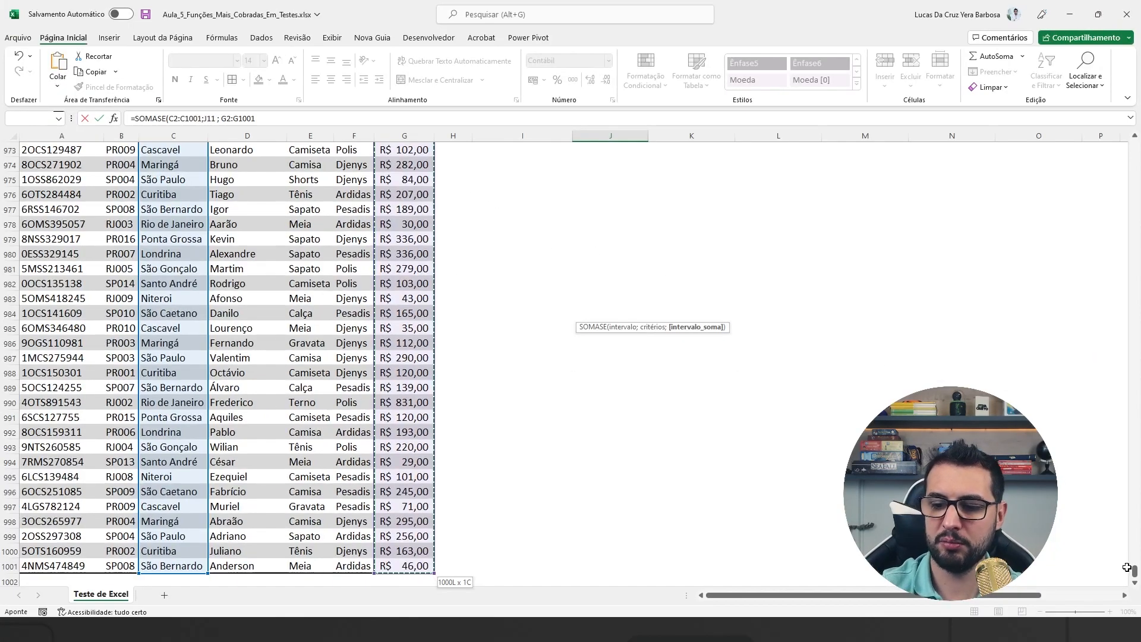
pyautogui.moveTo(1135, 571); pyautogui.dragTo(1135, 140)
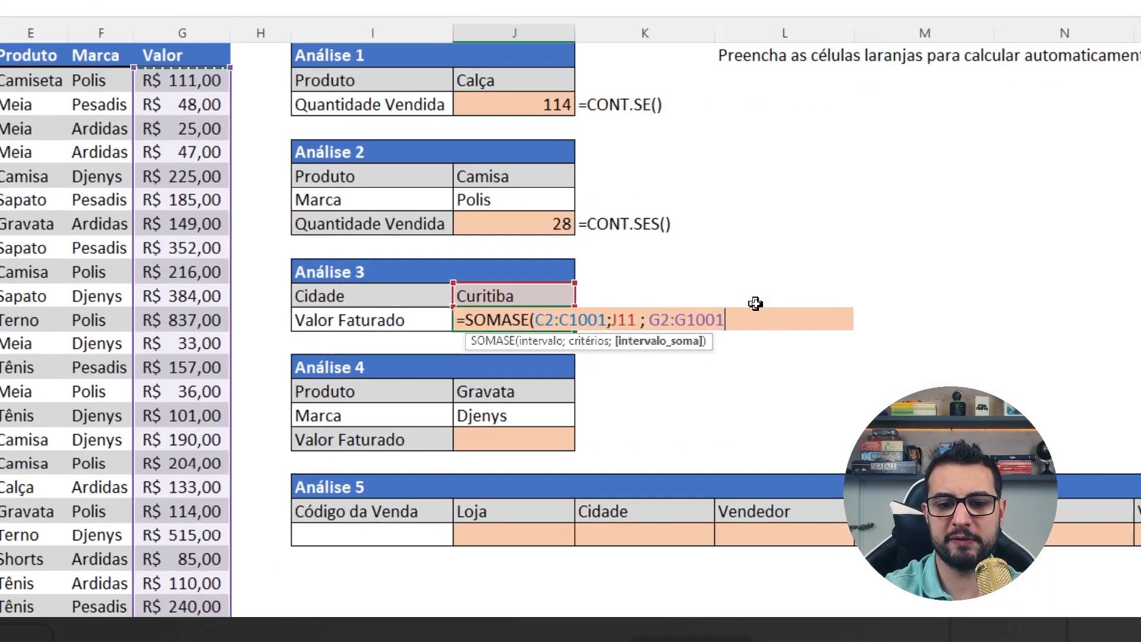
pyautogui.write(')')
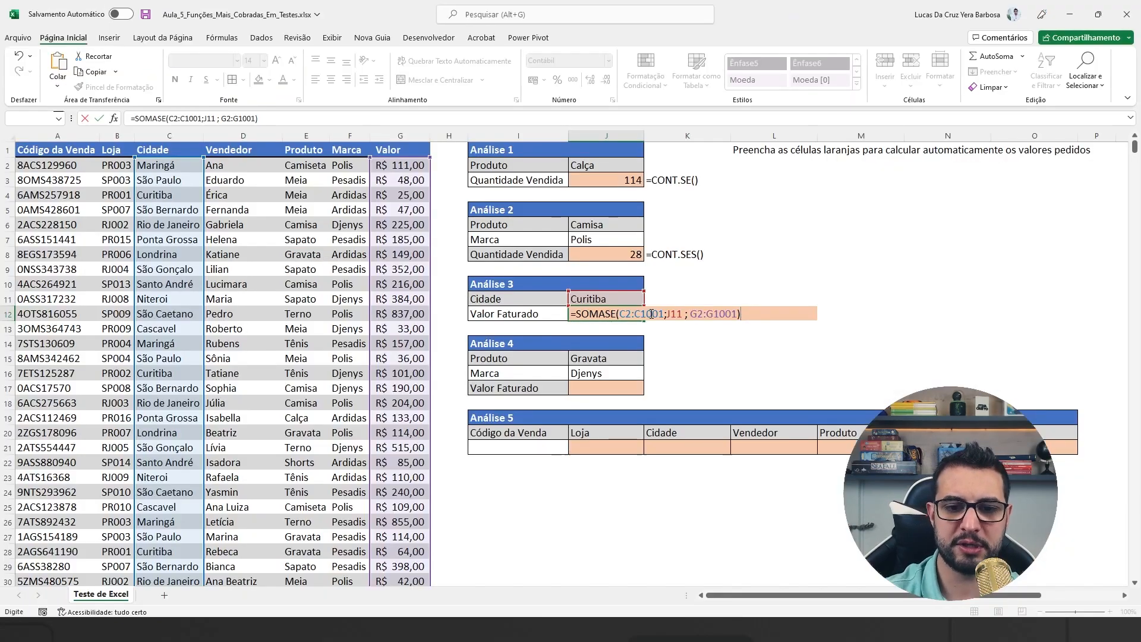
pyautogui.press('Return')
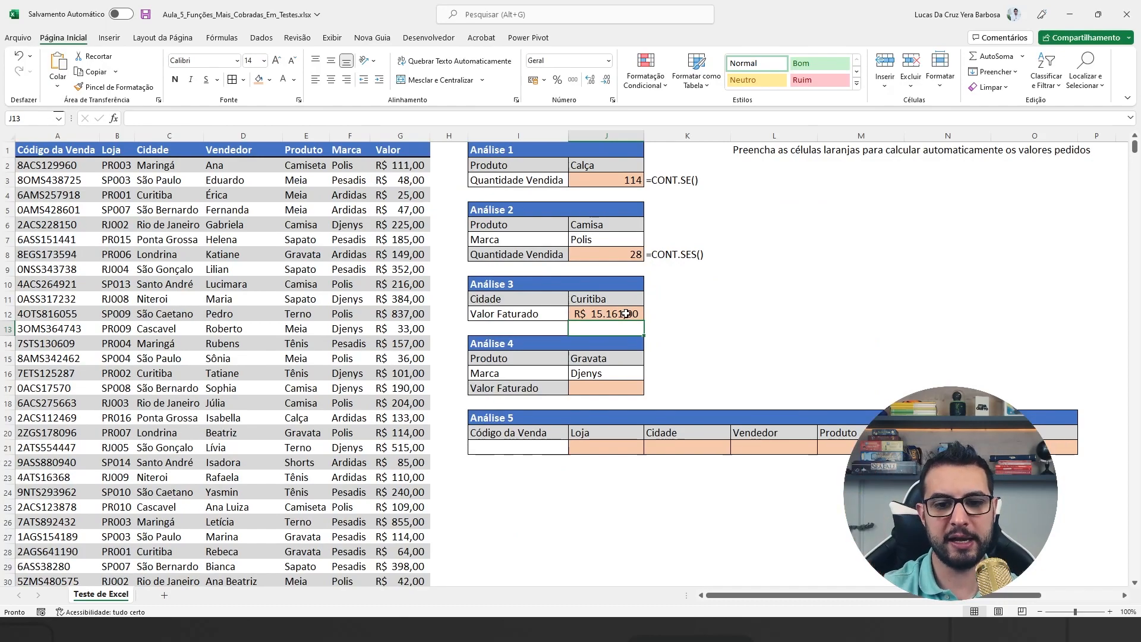
# Enter the text note =SOMASE() in K12 beside Análise 3's Valor Faturado.
pyautogui.press('Right')
pyautogui.press('Up')
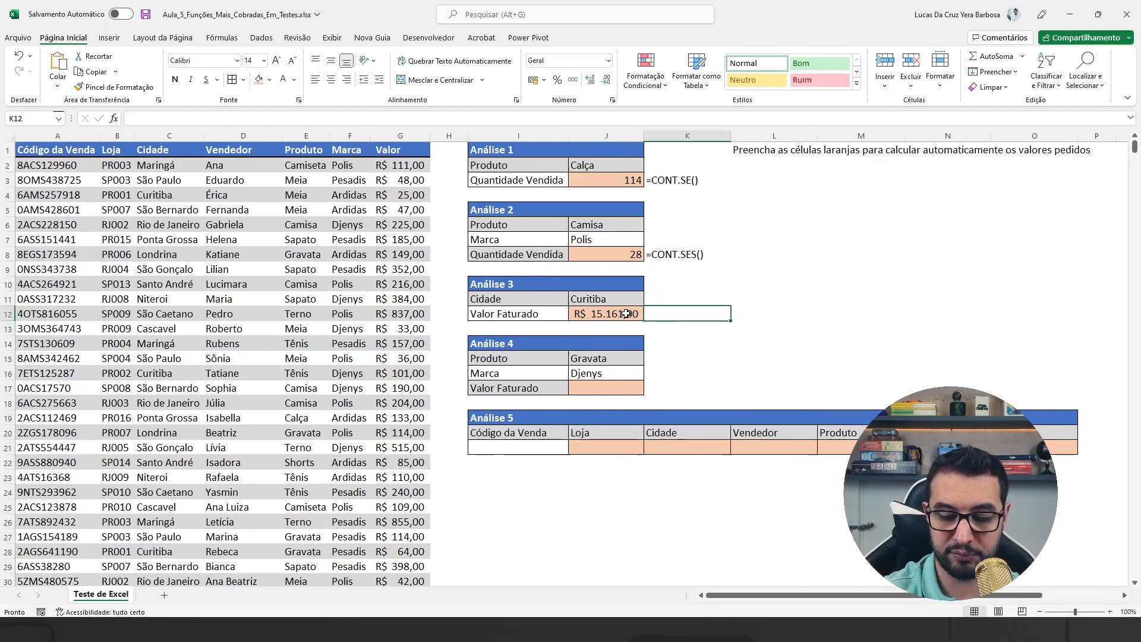
pyautogui.write('=')
pyautogui.press('BackSpace')
pyautogui.write("'=SOMASE")
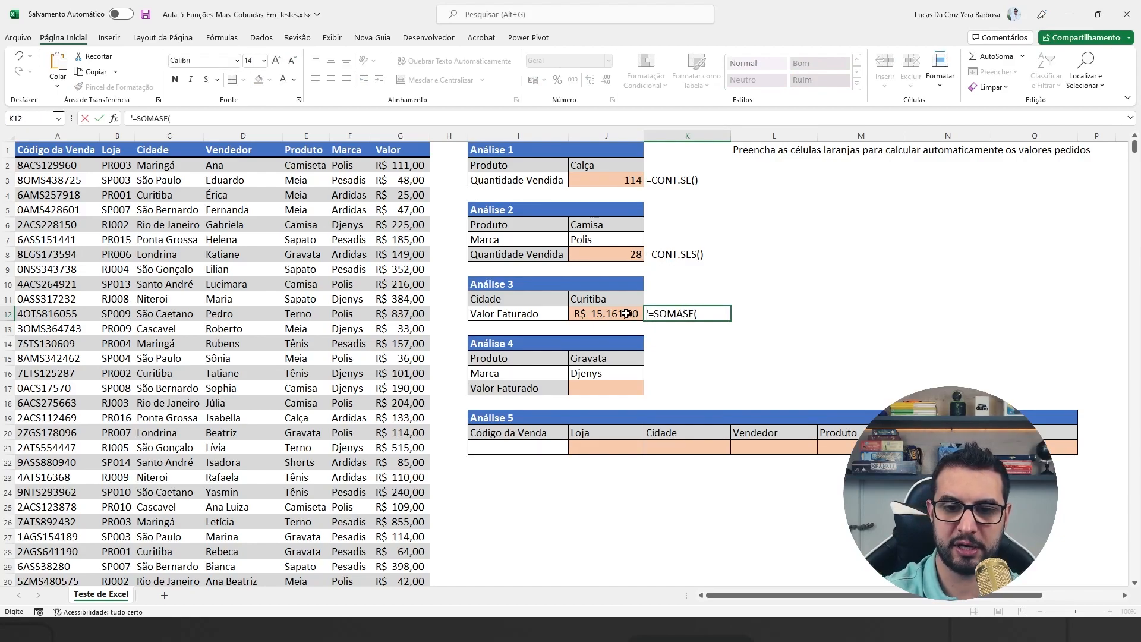
pyautogui.write('()')
pyautogui.press('Return')
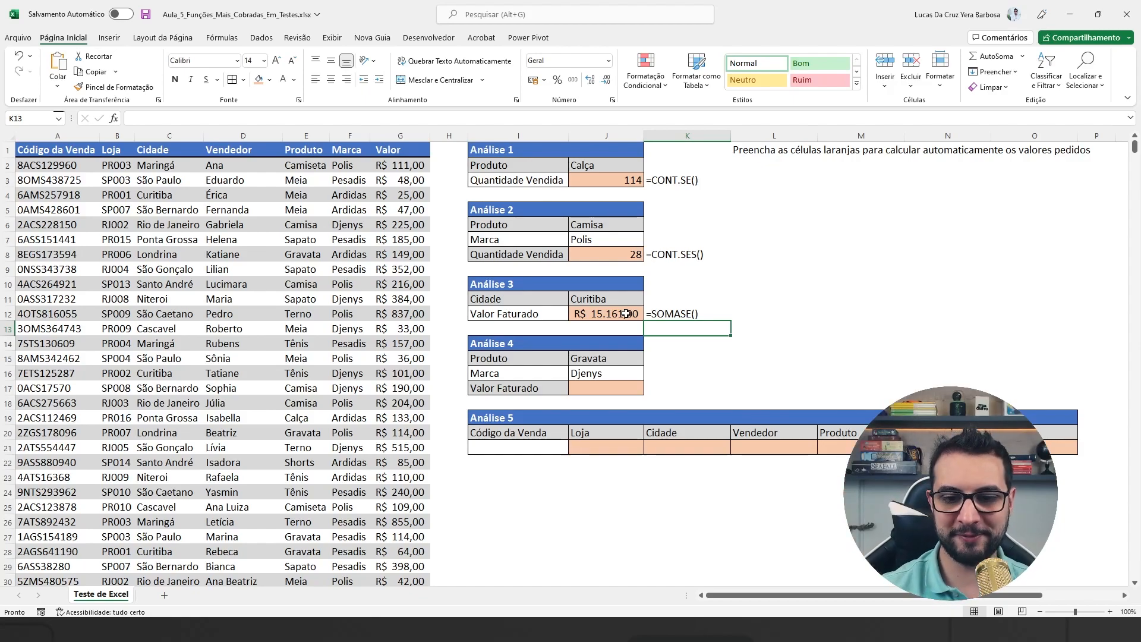
pyautogui.click(593, 312)
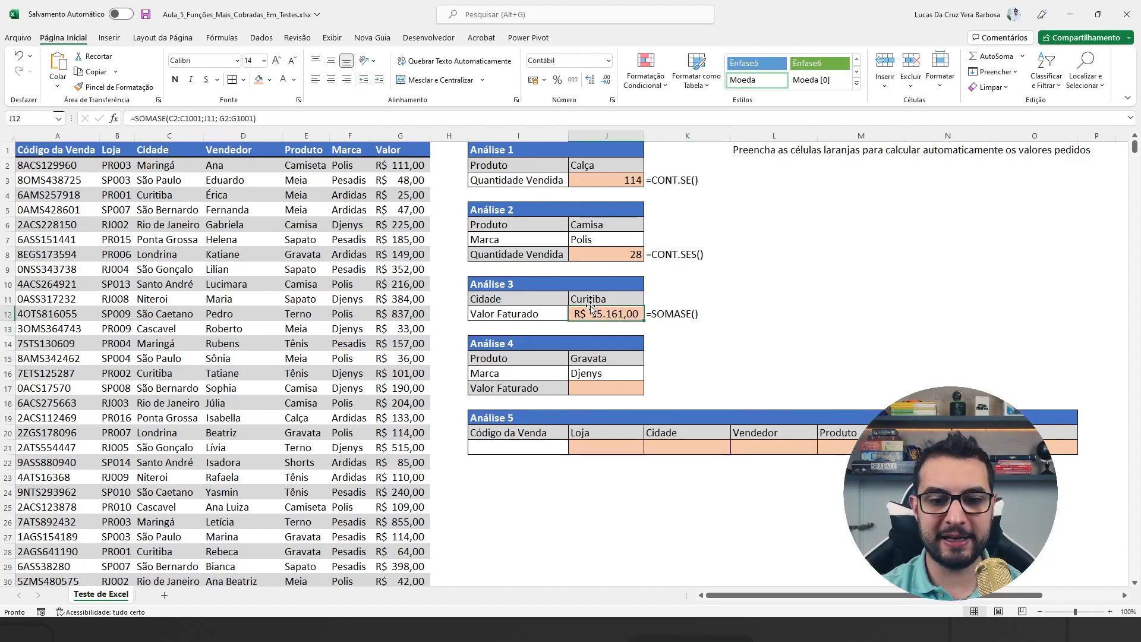
pyautogui.click(566, 367)
pyautogui.click(523, 390)
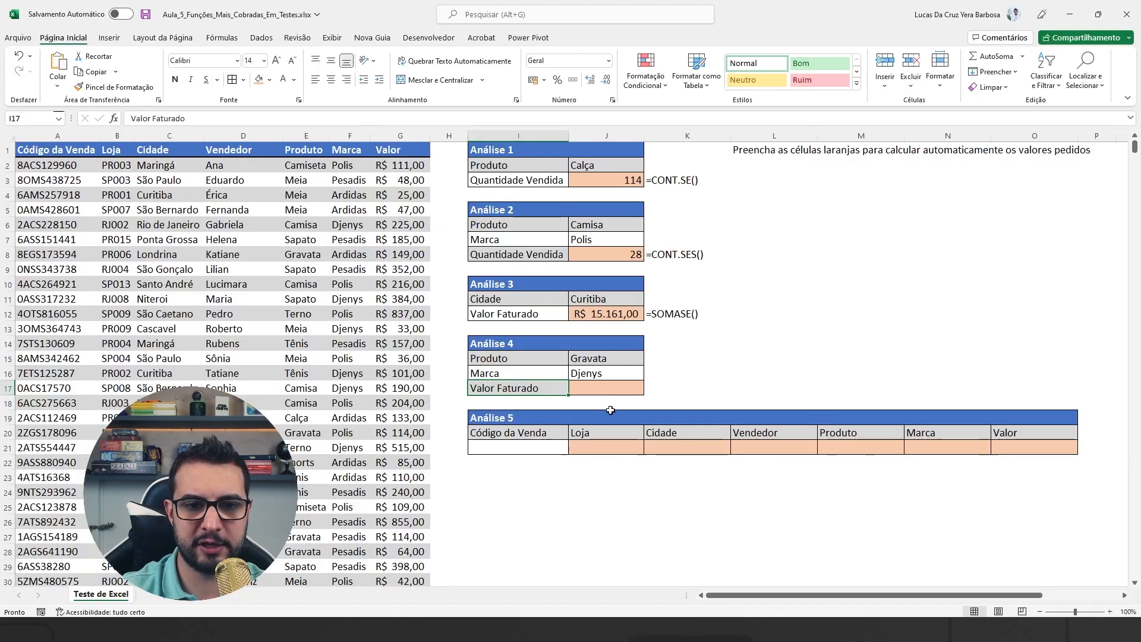
pyautogui.click(573, 333)
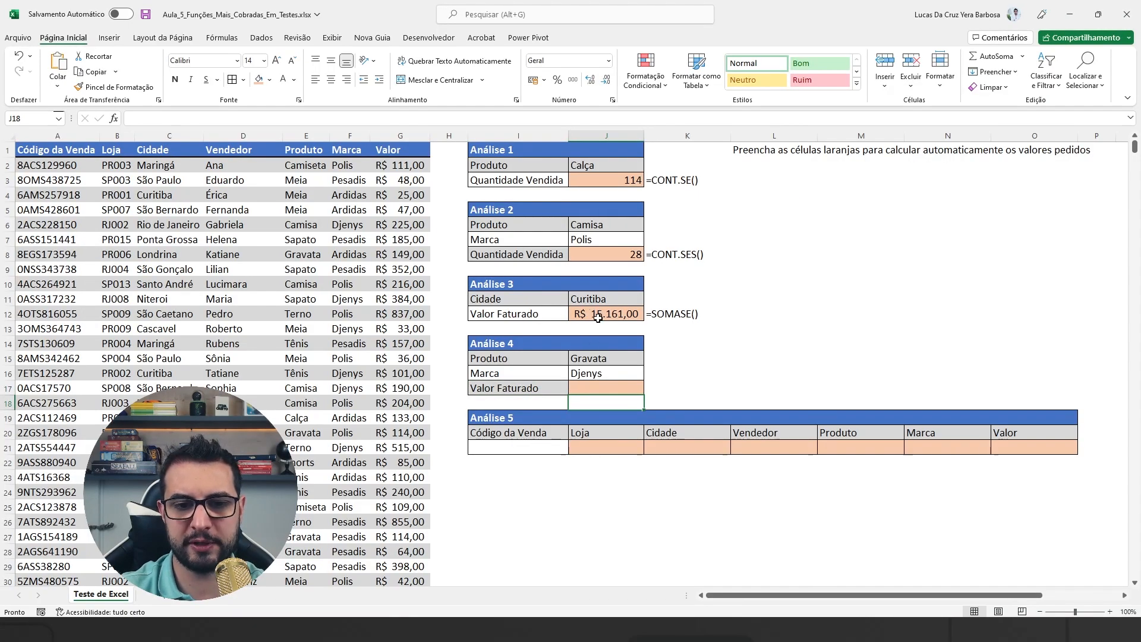
# Switch Análise 3's Cidade criterion in J11 to Niteroi and finally to São Bernardo to test the SOMASE formula.
pyautogui.click(636, 300)
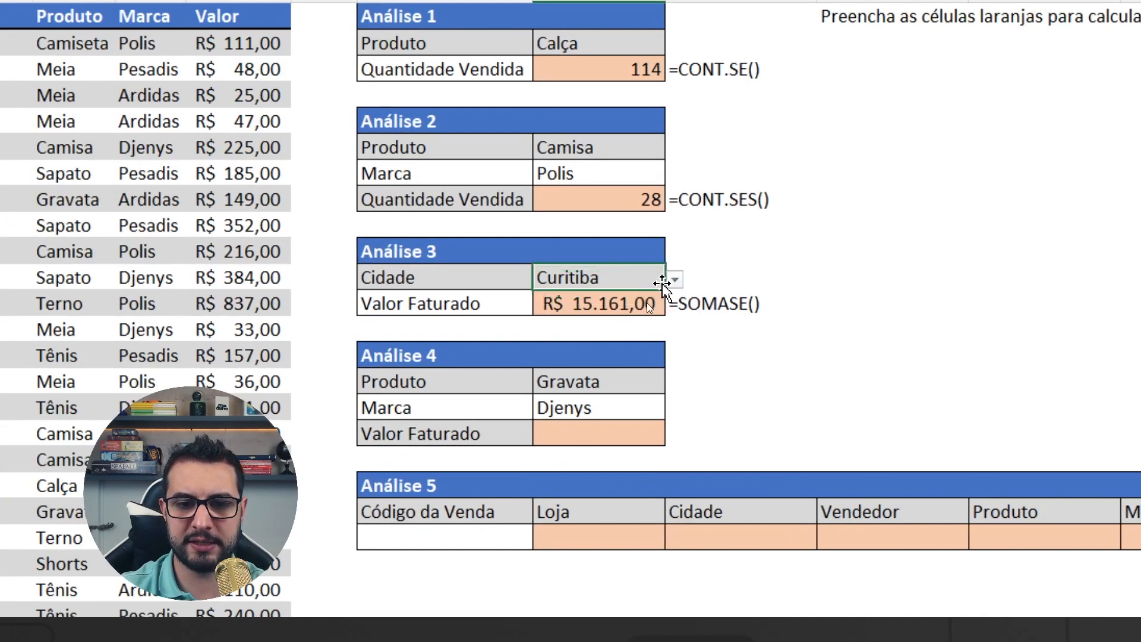
pyautogui.click(676, 280)
pyautogui.click(562, 311)
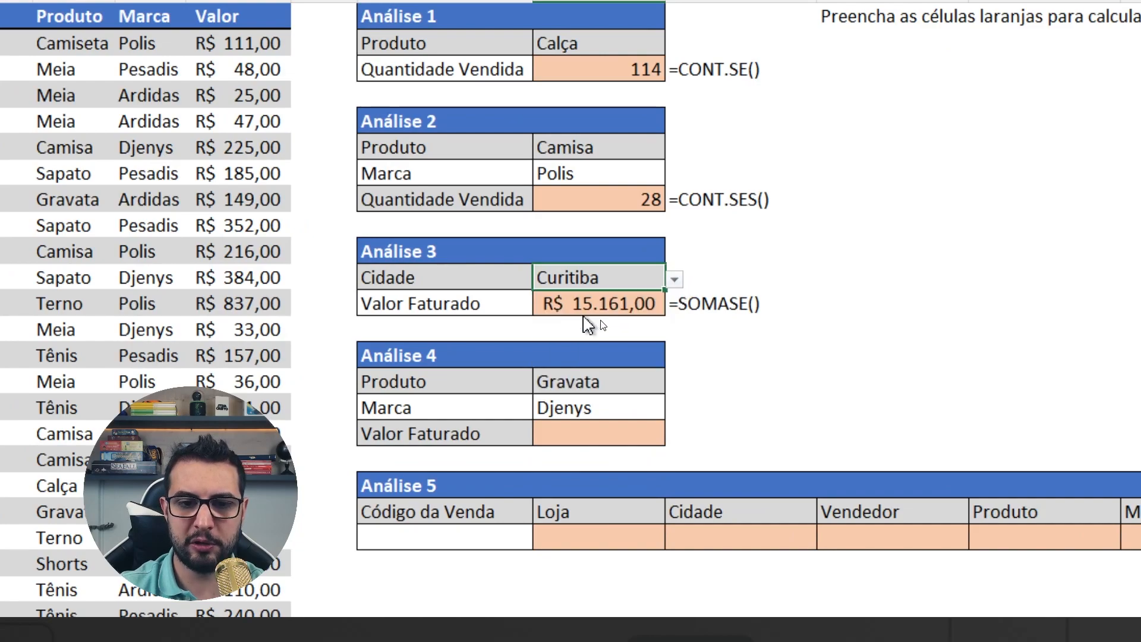
pyautogui.click(674, 279)
pyautogui.click(561, 322)
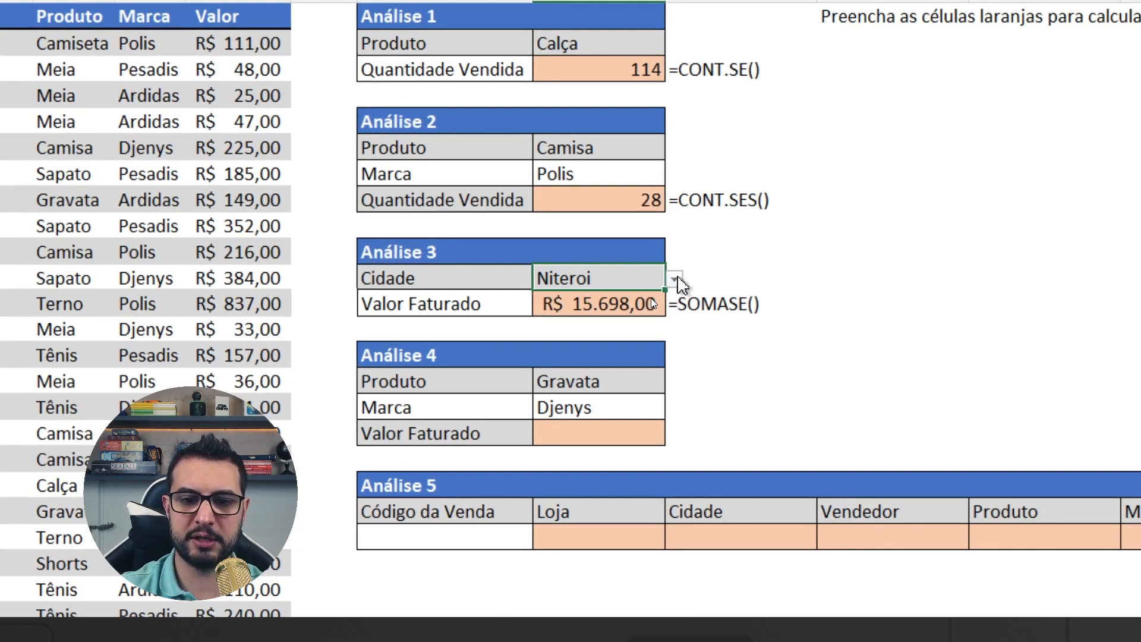
pyautogui.click(674, 279)
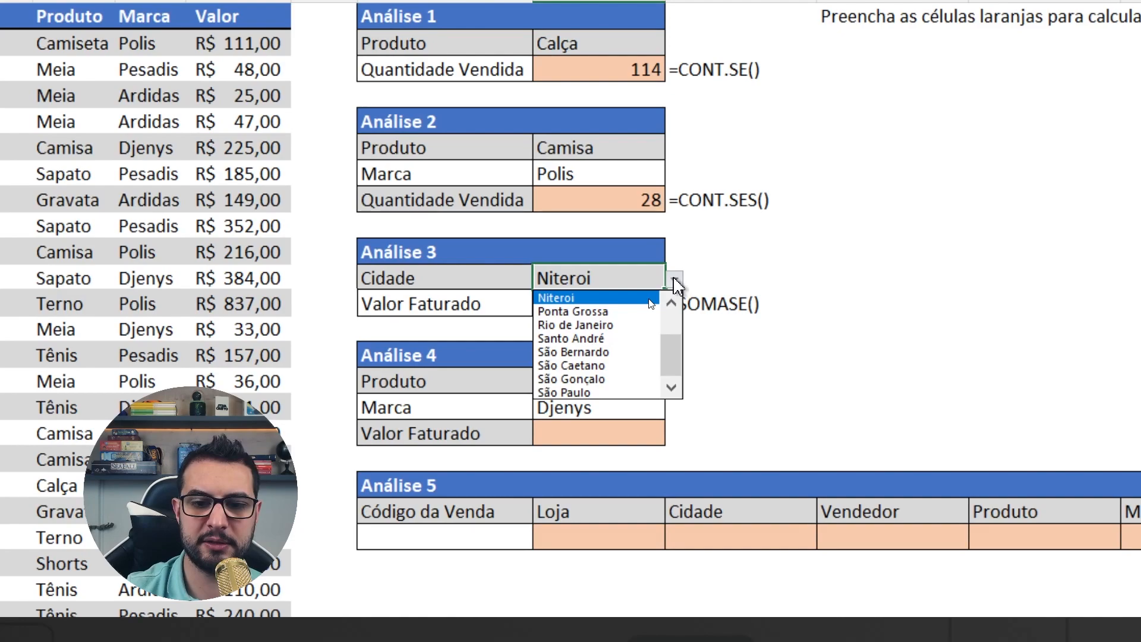
pyautogui.click(607, 349)
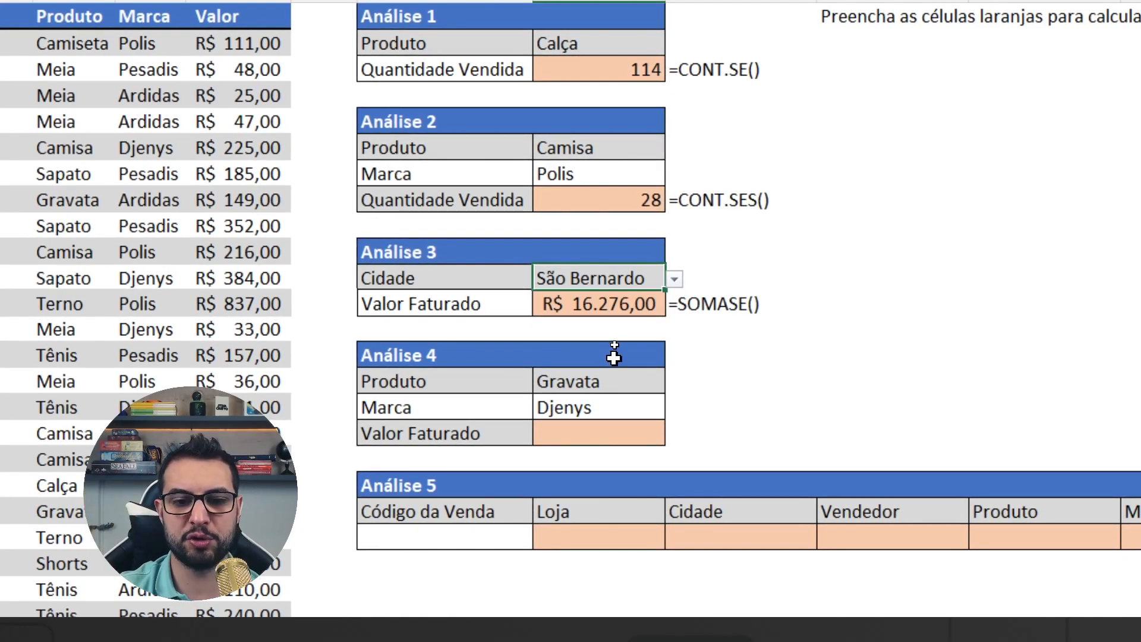
# Start a SOMASES formula in Análise 4's Valor Faturado cell J17 with the Valor column G2:G1001 as the sum range.
pyautogui.click(494, 357)
pyautogui.click(558, 428)
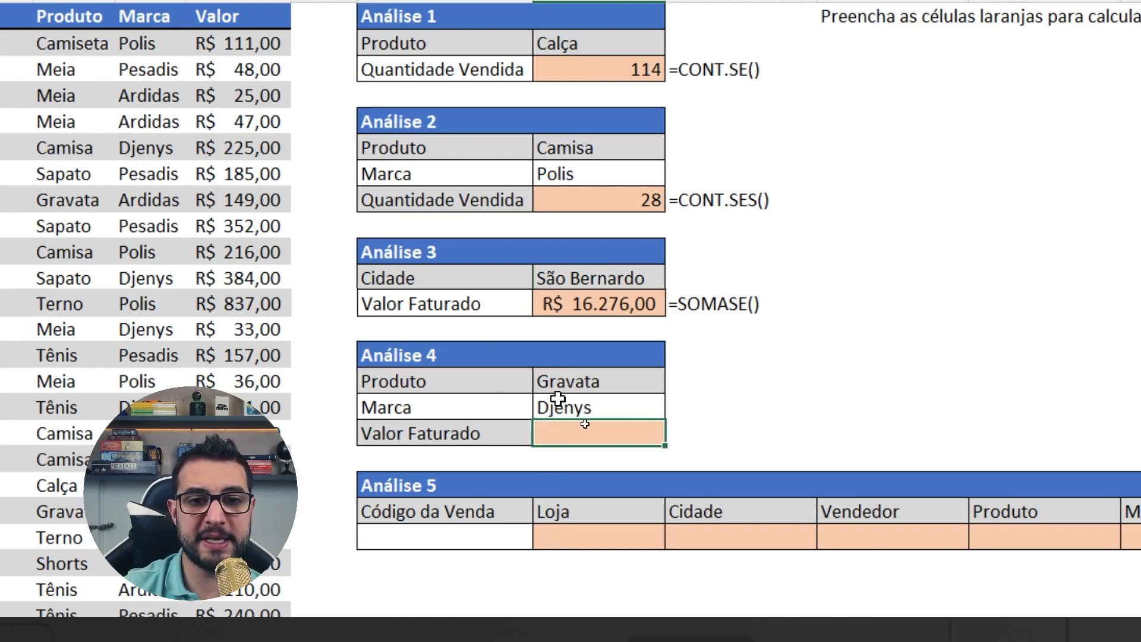
pyautogui.scroll(-1, 579, 327)
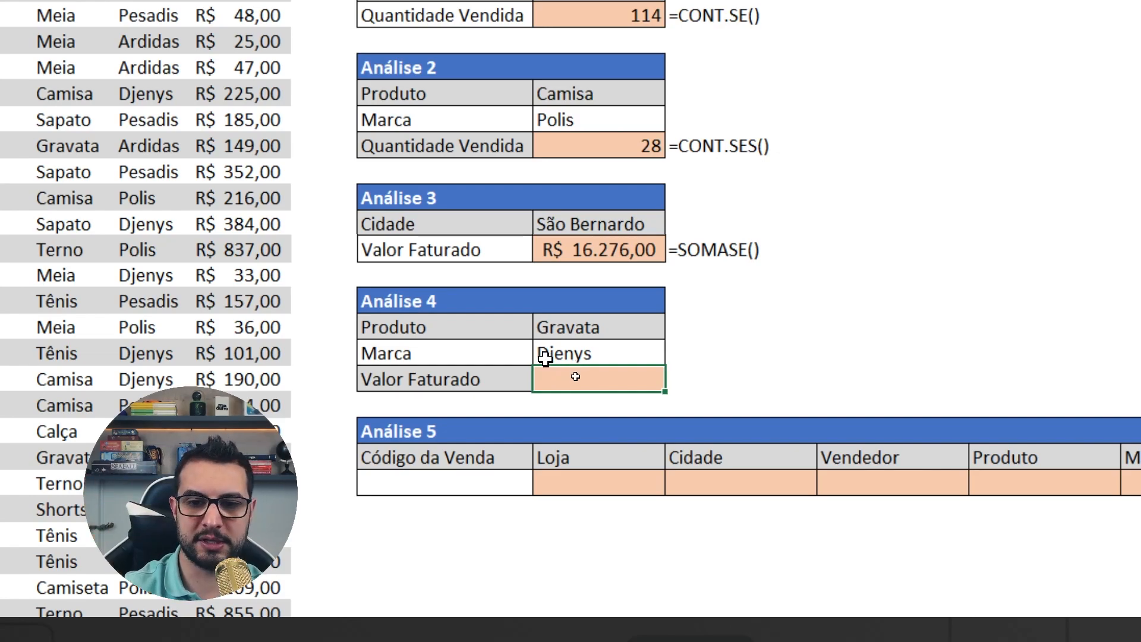
pyautogui.click(715, 376)
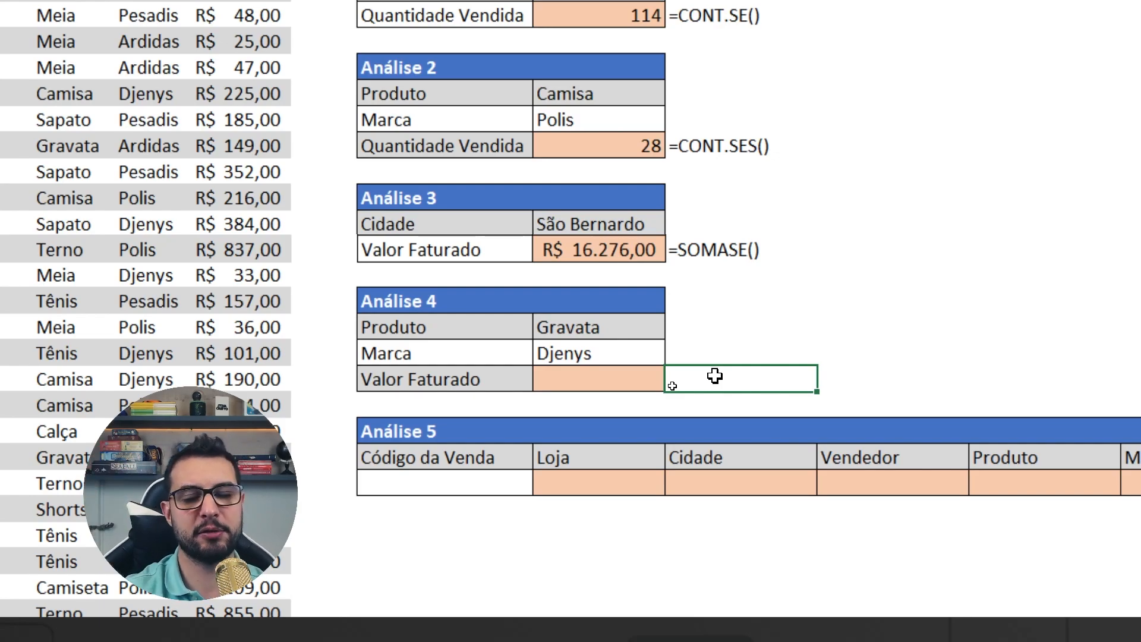
pyautogui.press('Left')
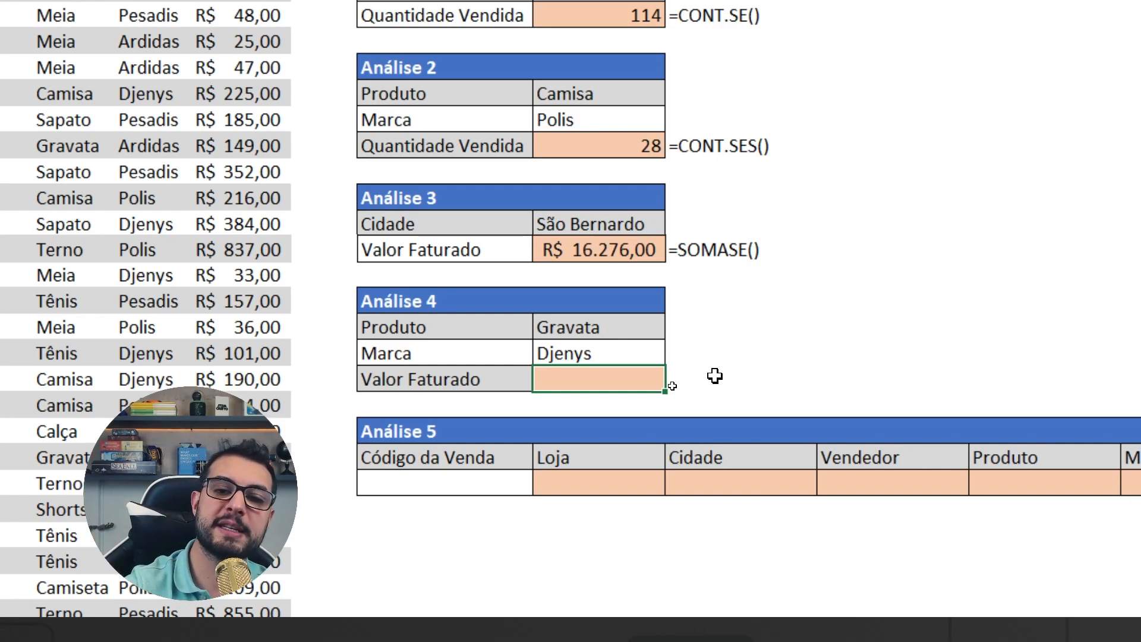
pyautogui.write('=')
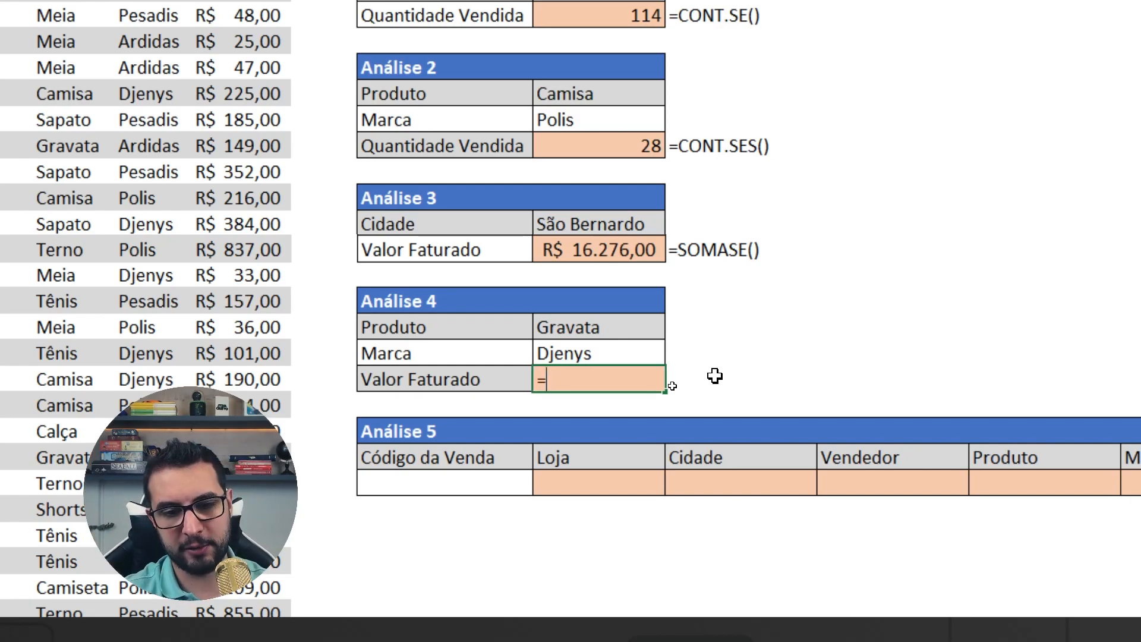
pyautogui.write('SOMASES')
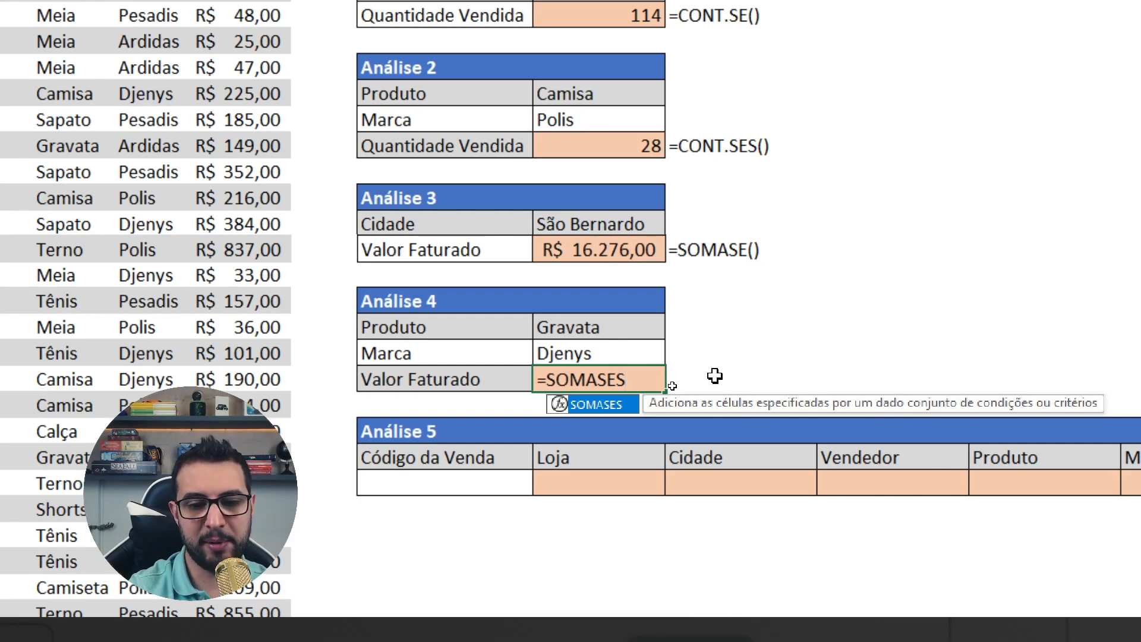
pyautogui.write('(')
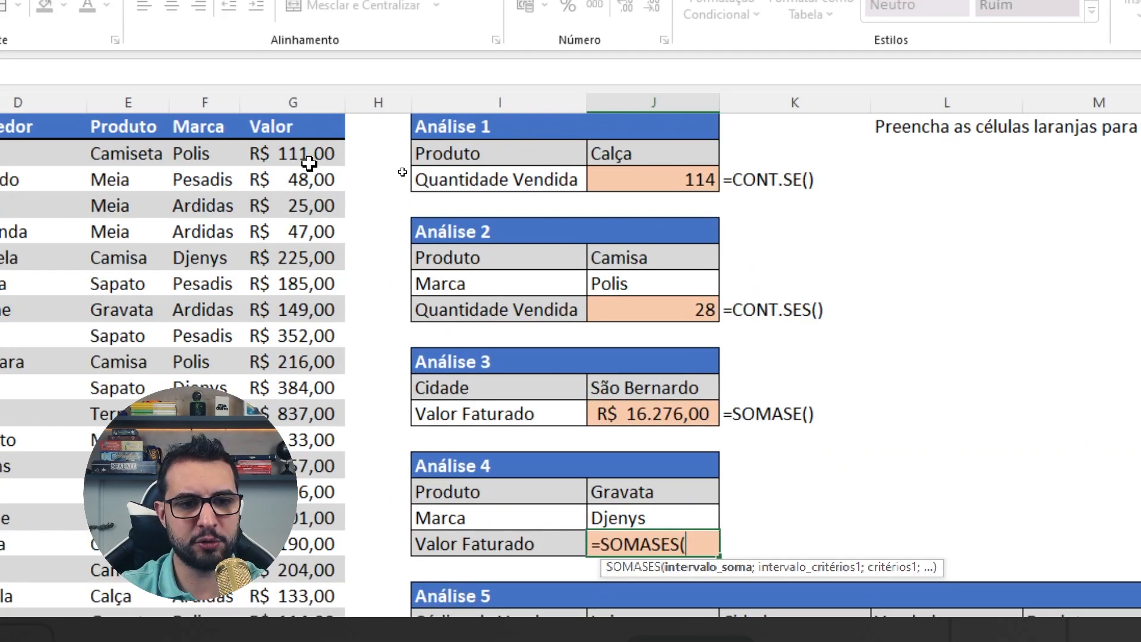
pyautogui.click(409, 166)
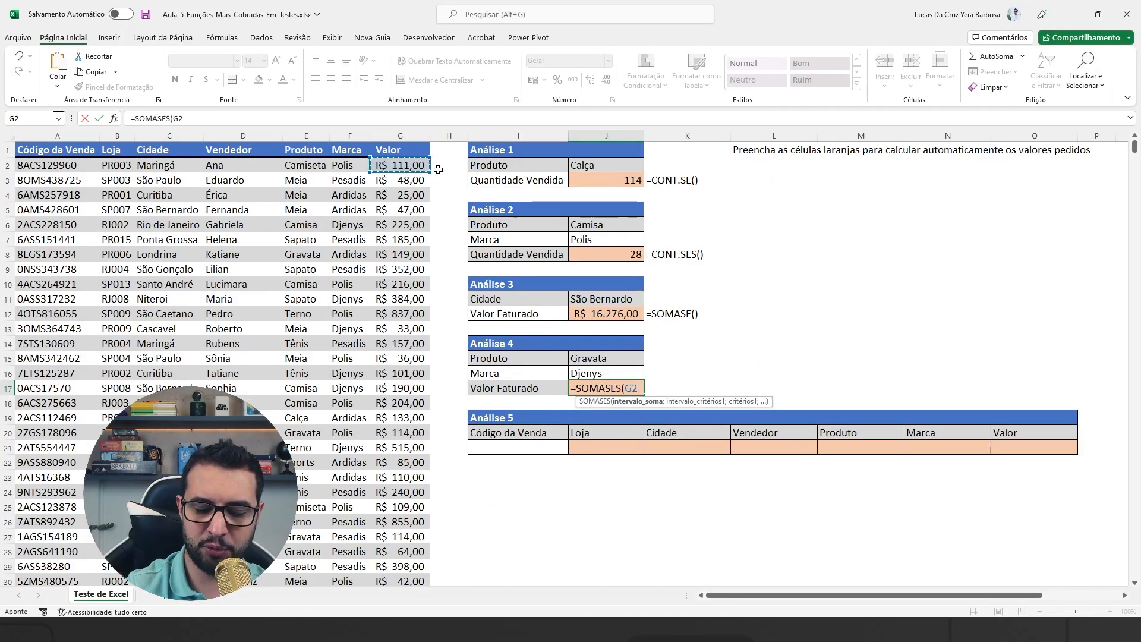
pyautogui.hotkey('ctrl', 'shift', 'Down')
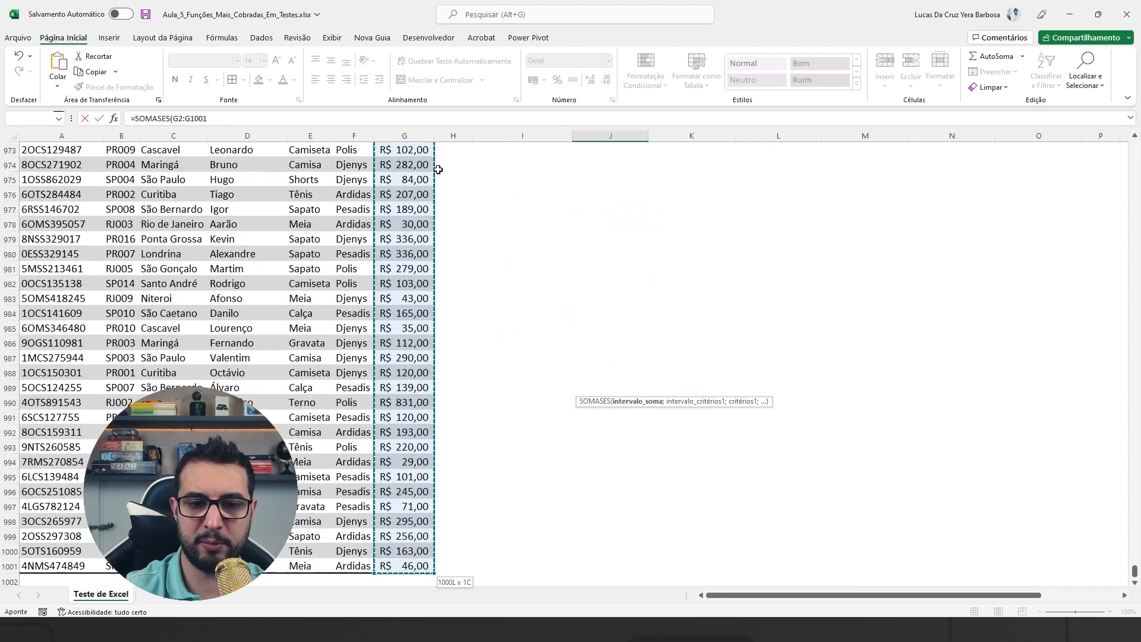
pyautogui.moveTo(1135, 571); pyautogui.dragTo(1109, 145)
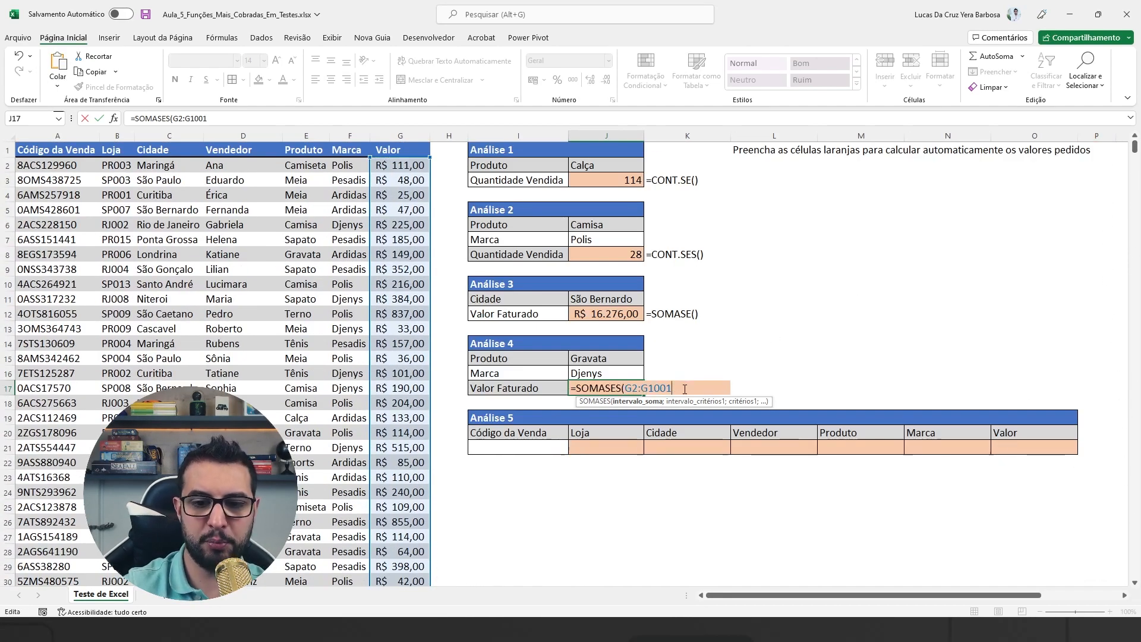
pyautogui.write(';')
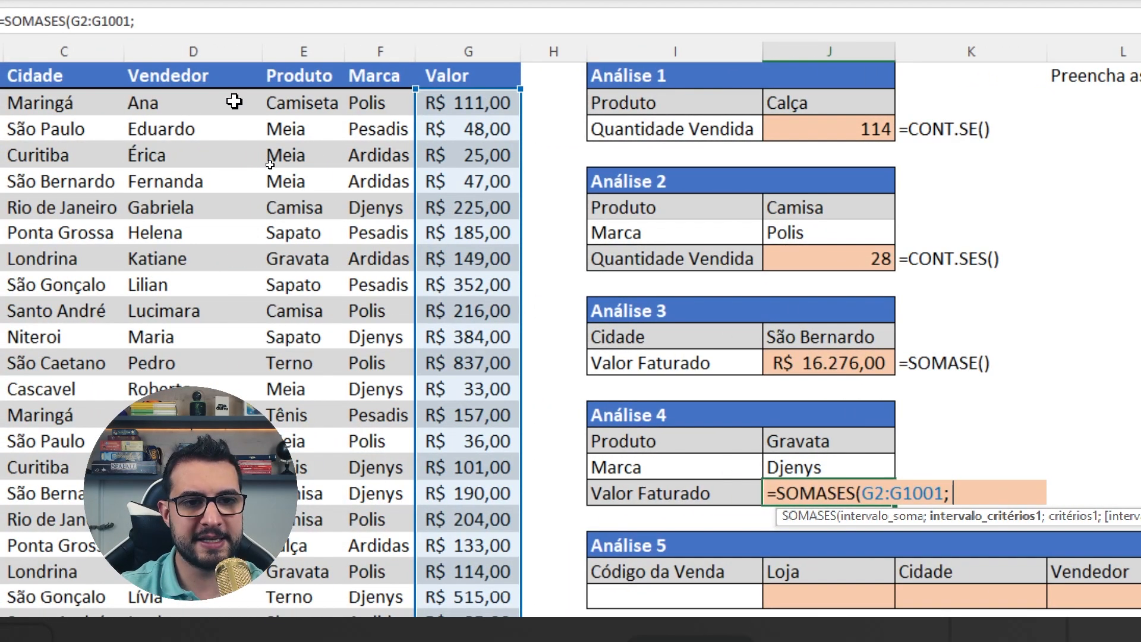
# Add the Produto range E2:E1001 and its criterion cell J15 to the SOMASES formula as the first condition.
pyautogui.click(307, 104)
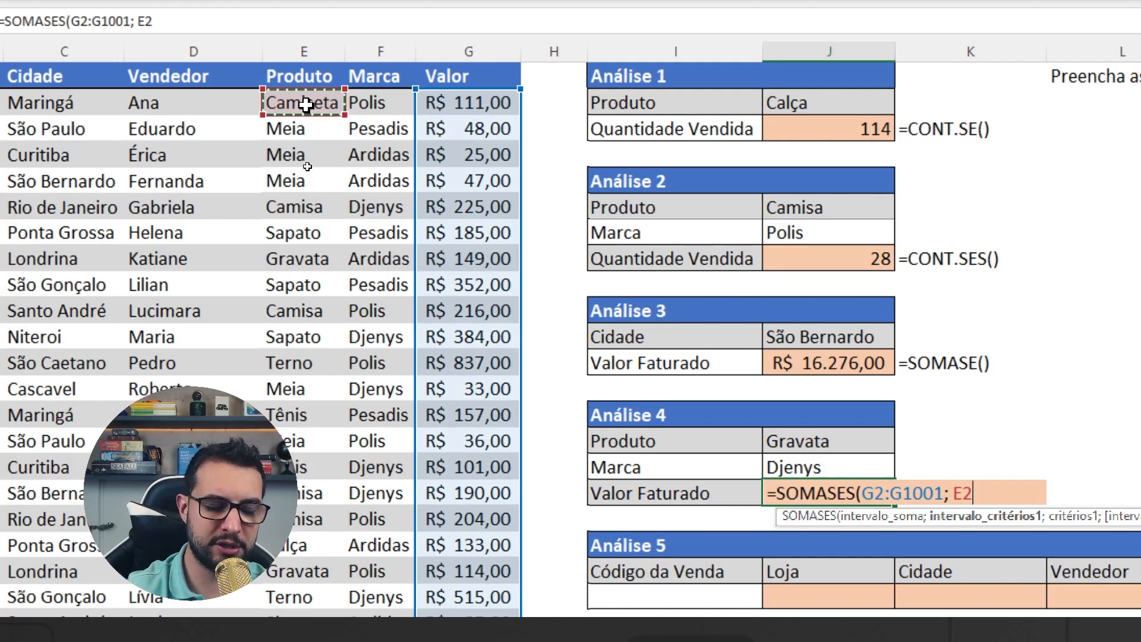
pyautogui.hotkey('ctrl', 'shift', 'Down')
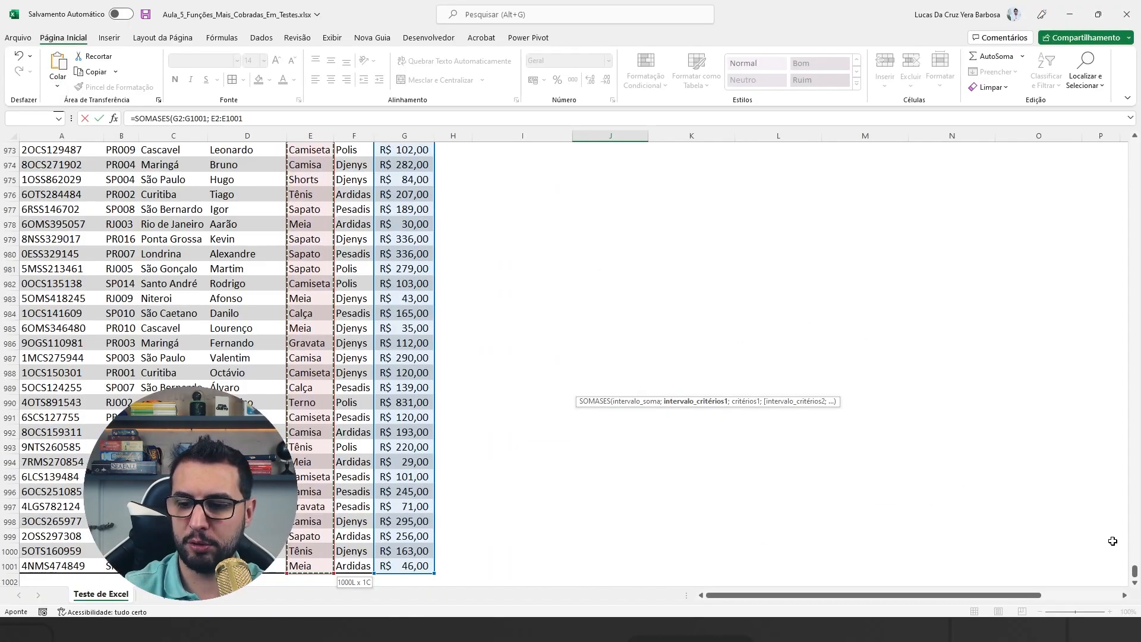
pyautogui.moveTo(1134, 559); pyautogui.dragTo(1135, 146)
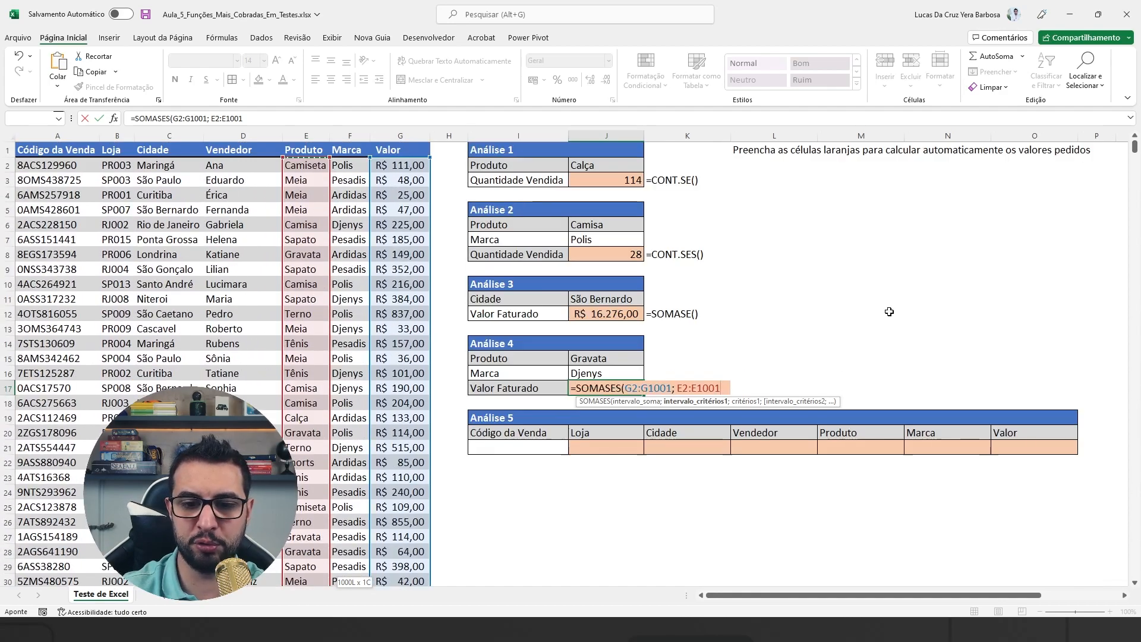
pyautogui.write(';')
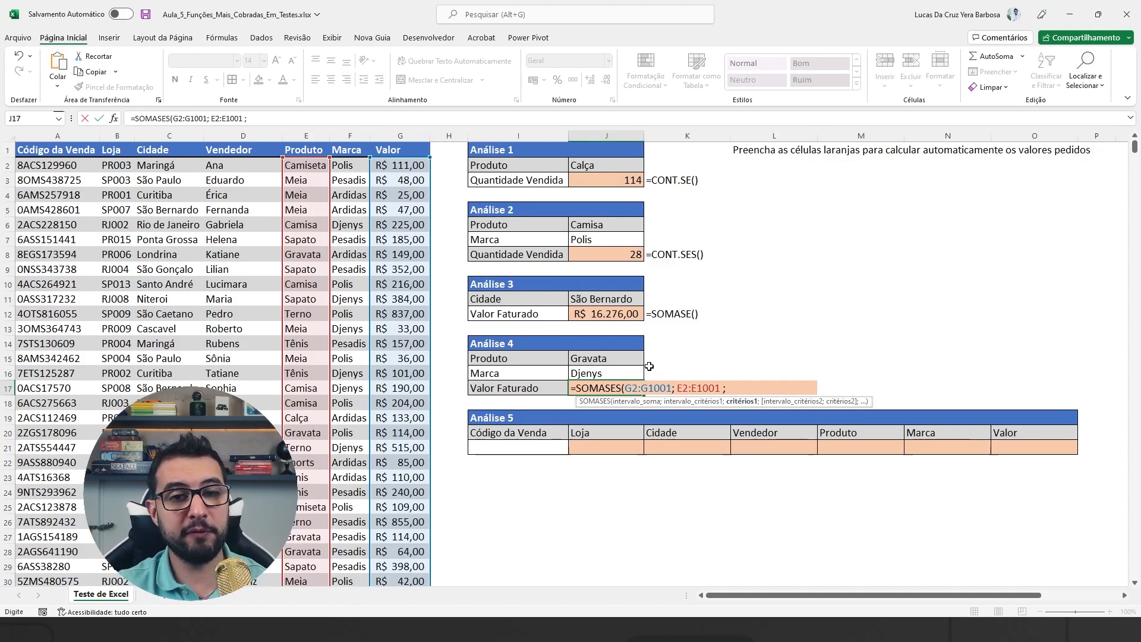
pyautogui.click(622, 360)
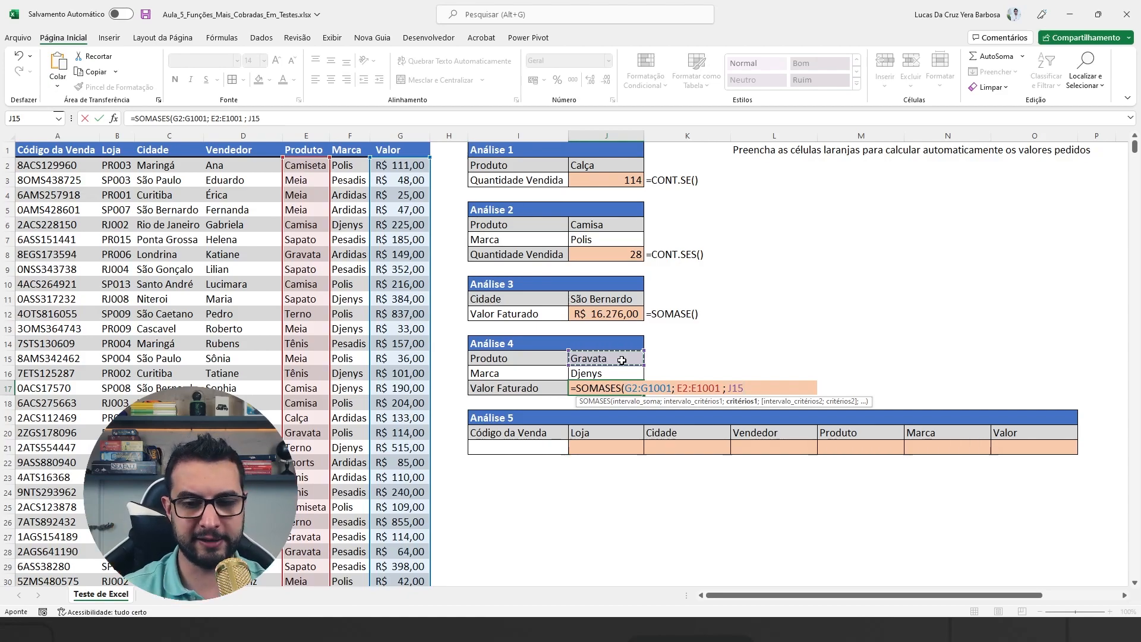
pyautogui.write(';')
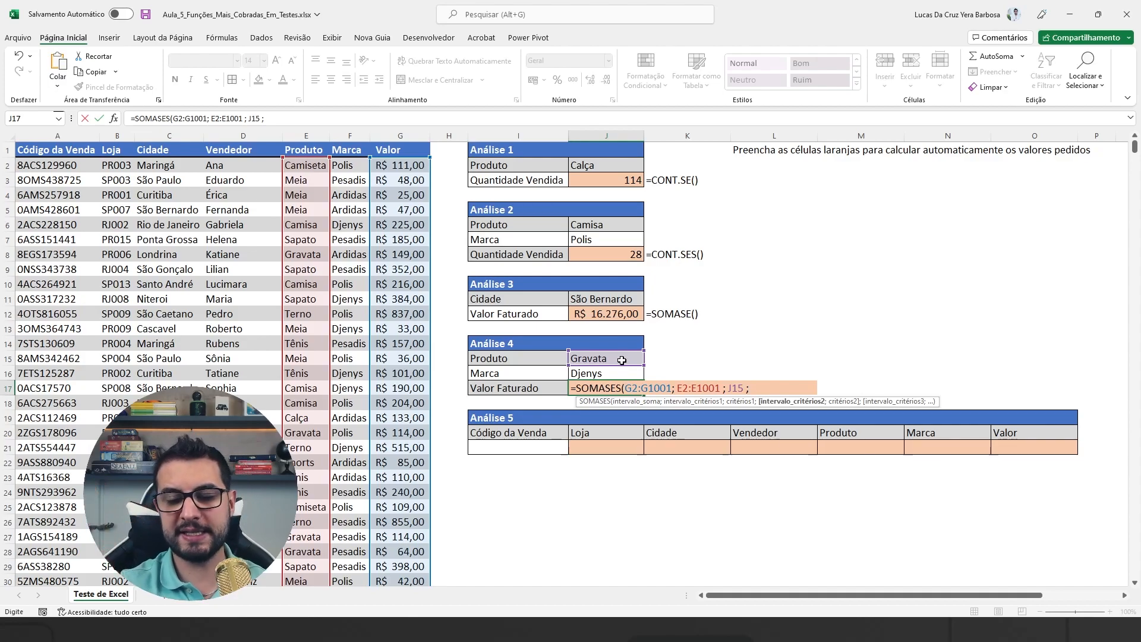
pyautogui.moveTo(676, 374)
pyautogui.mouseDown()
pyautogui.moveTo(748, 399)
pyautogui.moveTo(737, 355)
pyautogui.mouseUp()
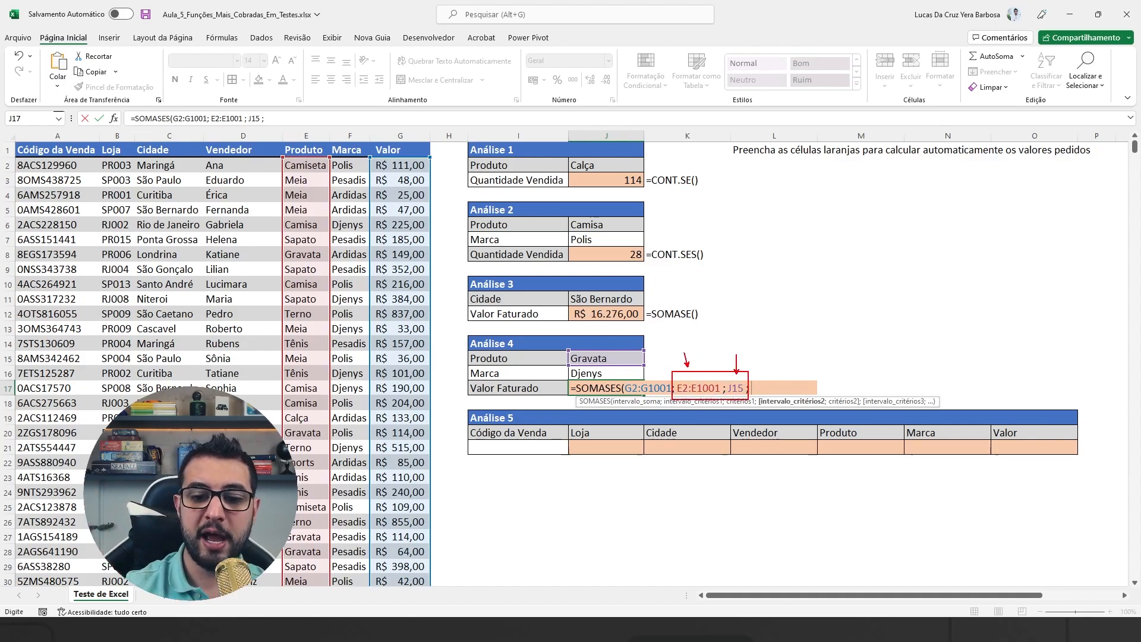
pyautogui.moveTo(463, 349); pyautogui.dragTo(652, 365)
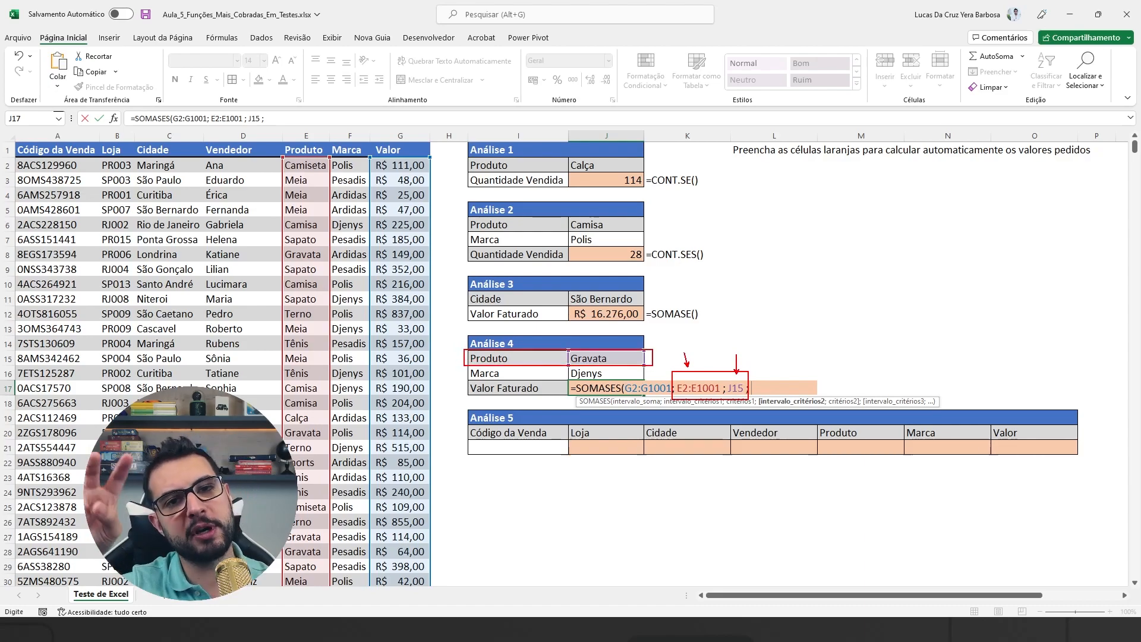
pyautogui.moveTo(802, 373)
pyautogui.mouseDown()
pyautogui.moveTo(806, 392)
pyautogui.moveTo(839, 390)
pyautogui.mouseUp()
pyautogui.moveTo(457, 366); pyautogui.dragTo(656, 380)
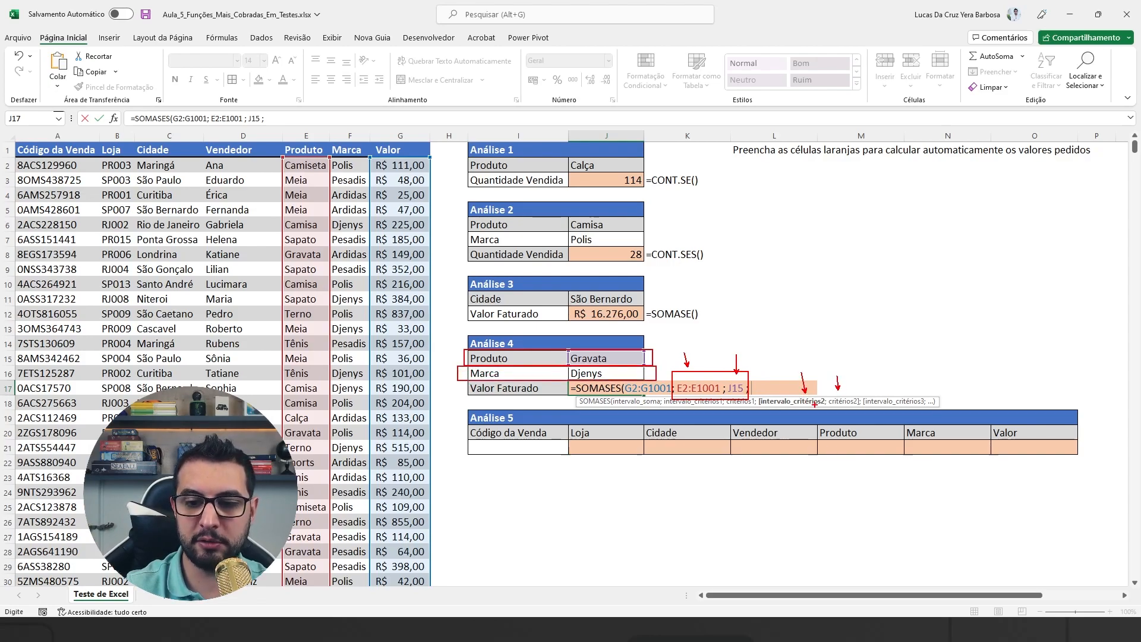
pyautogui.press('Escape')
# Add the Marca range F2:F1001 with criterion J16 as the second condition and close the SOMASES formula's parenthesis.
pyautogui.click(774, 387)
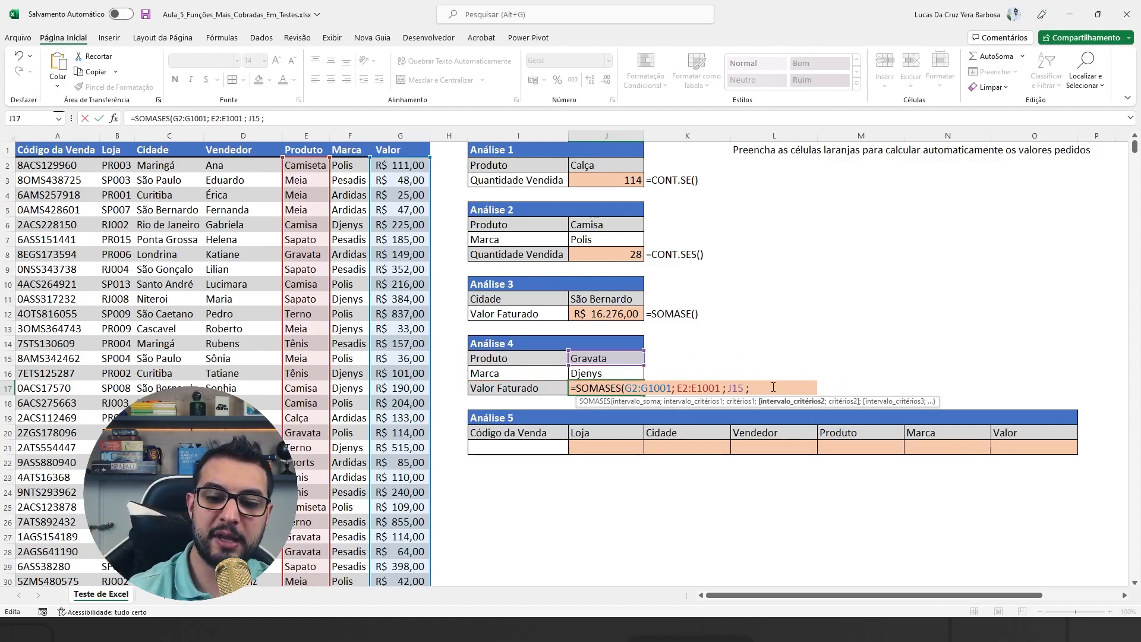
pyautogui.click(351, 167)
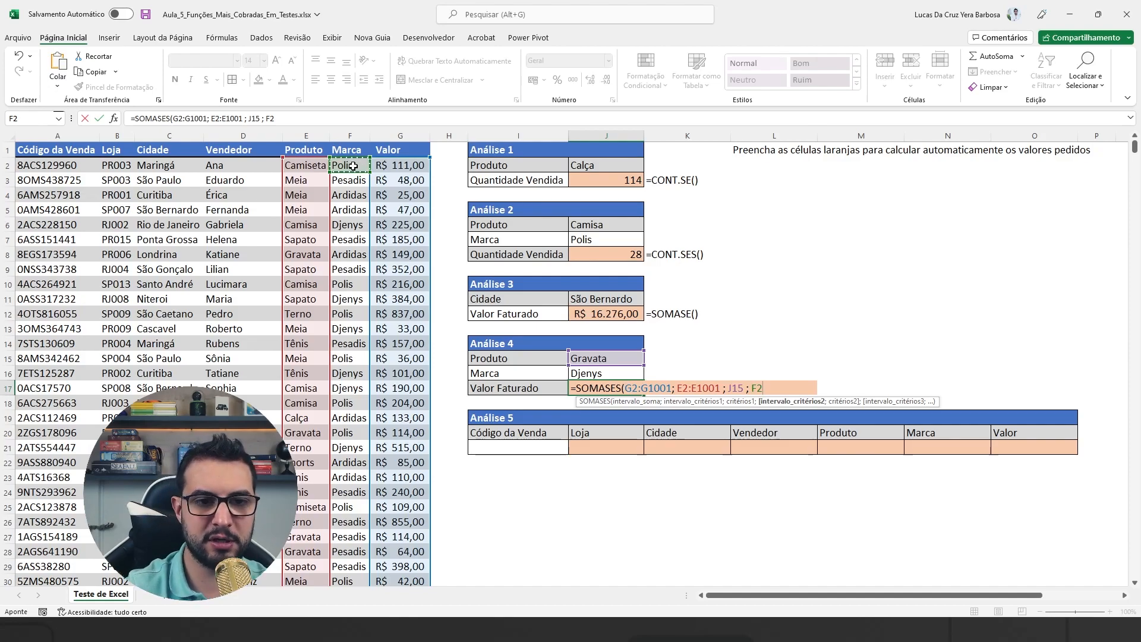
pyautogui.hotkey('ctrl', 'shift', 'Down')
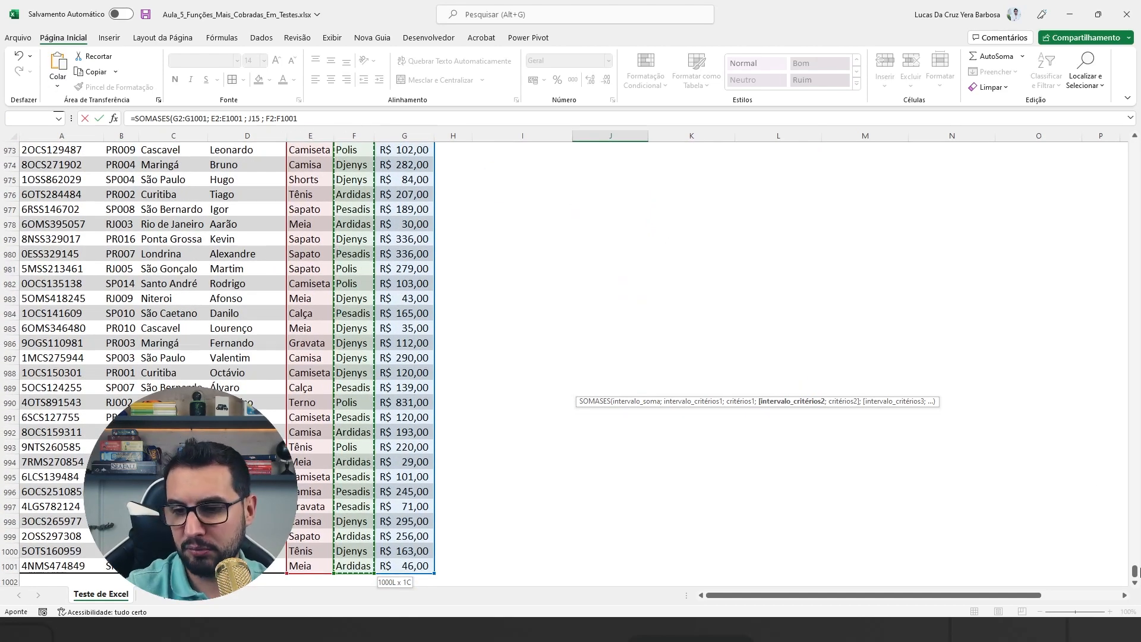
pyautogui.moveTo(1134, 571); pyautogui.dragTo(1132, 131)
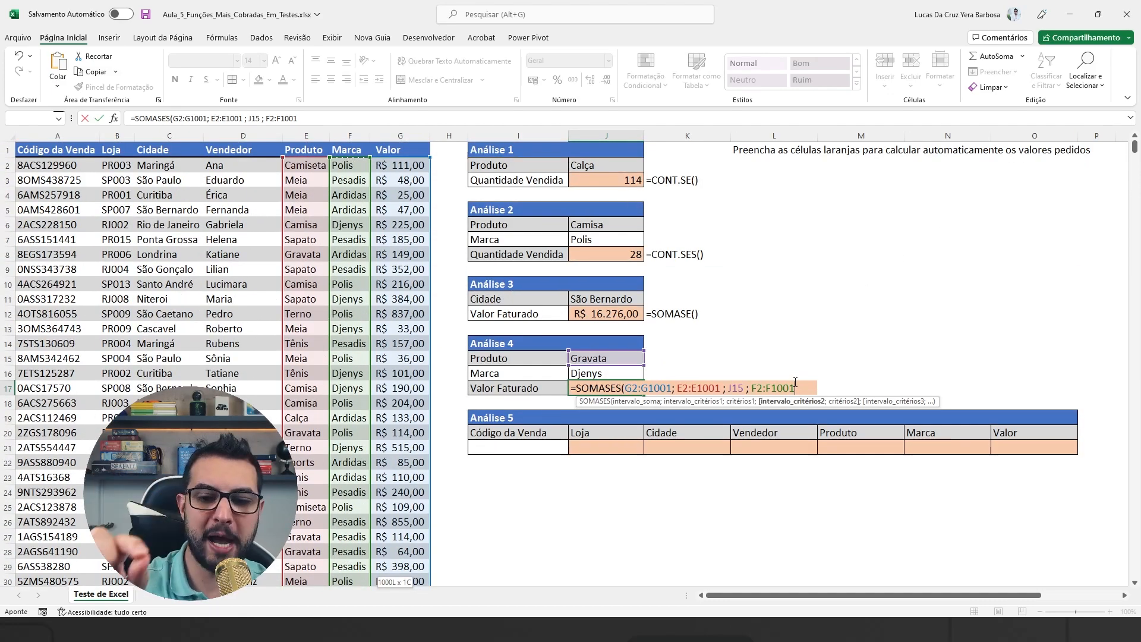
pyautogui.write(';')
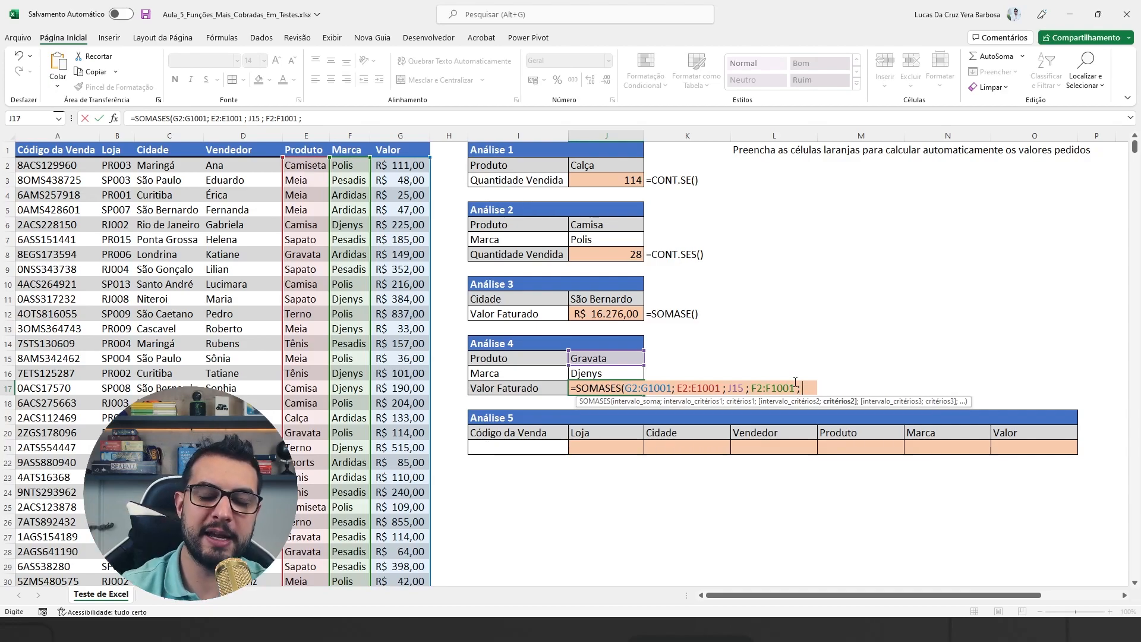
pyautogui.click(612, 373)
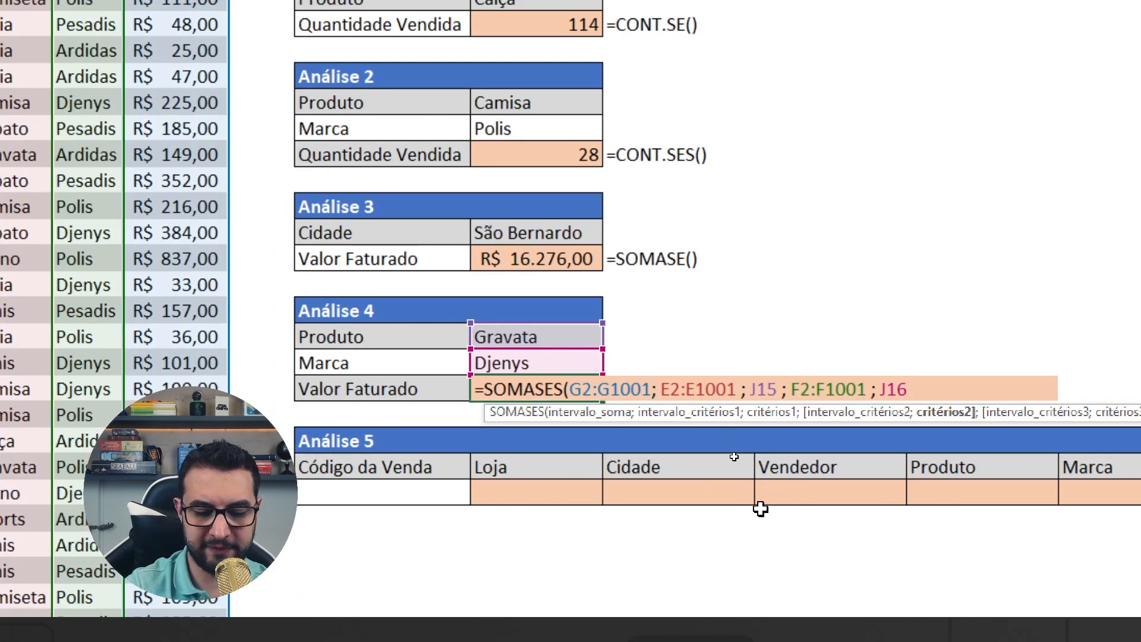
pyautogui.write(')')
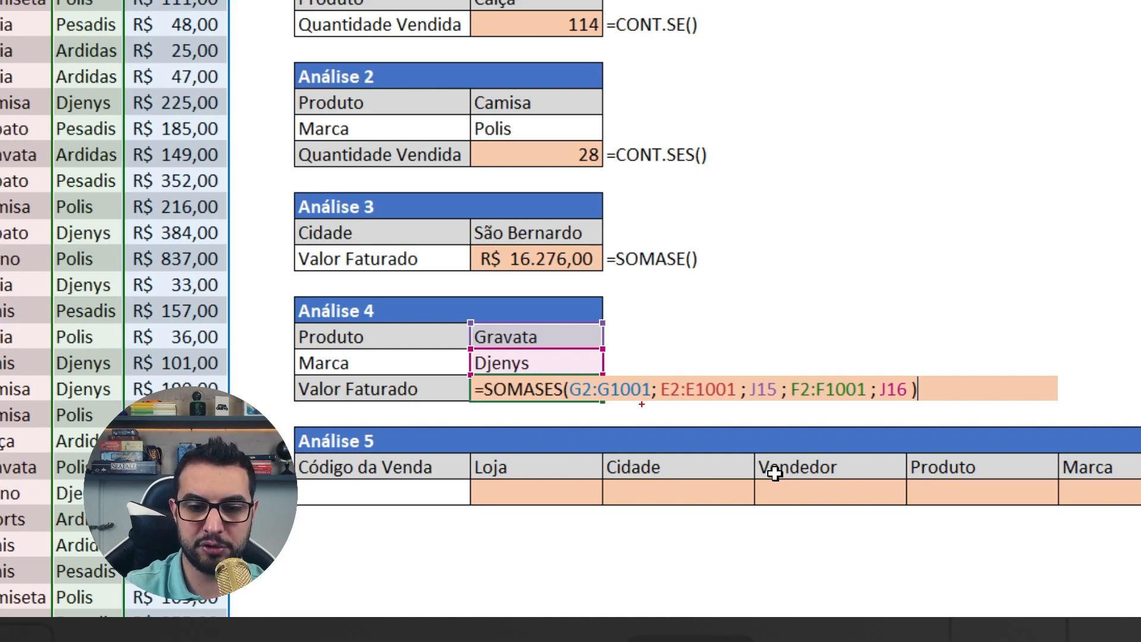
pyautogui.moveTo(650, 401)
pyautogui.mouseDown()
pyautogui.moveTo(563, 401)
pyautogui.moveTo(651, 401)
pyautogui.mouseUp()
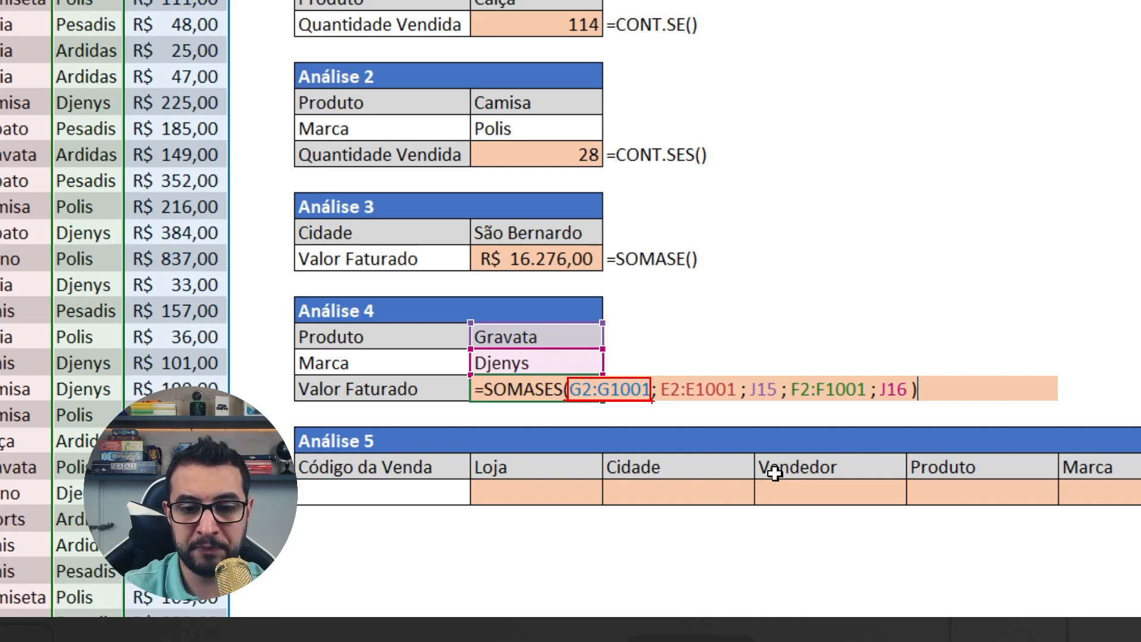
pyautogui.moveTo(658, 375); pyautogui.dragTo(736, 401)
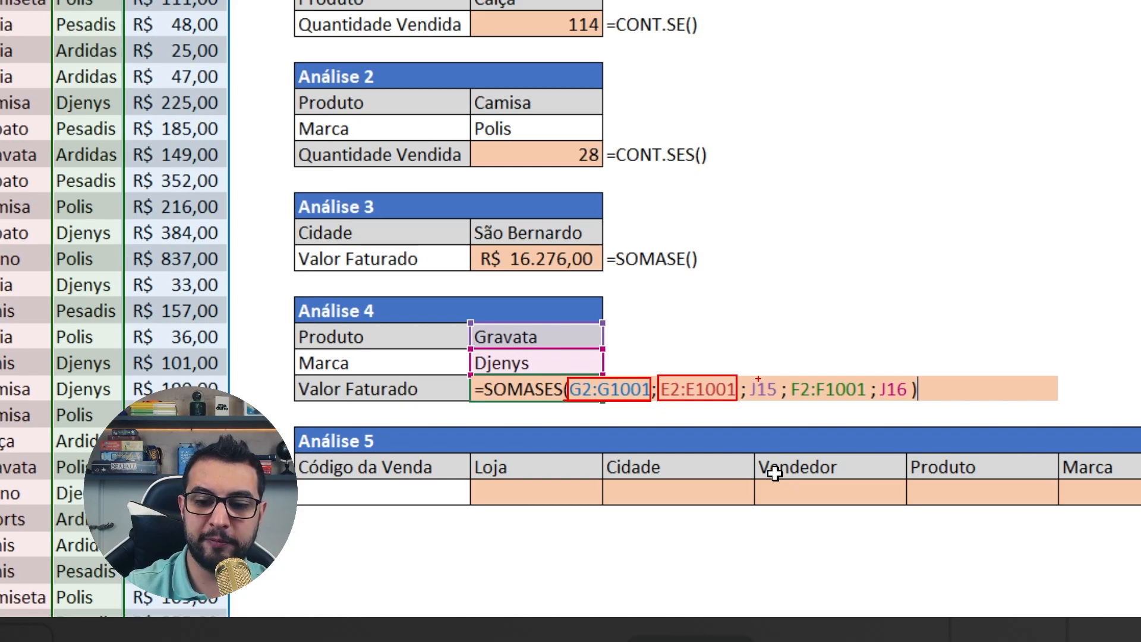
pyautogui.moveTo(755, 377); pyautogui.dragTo(711, 367)
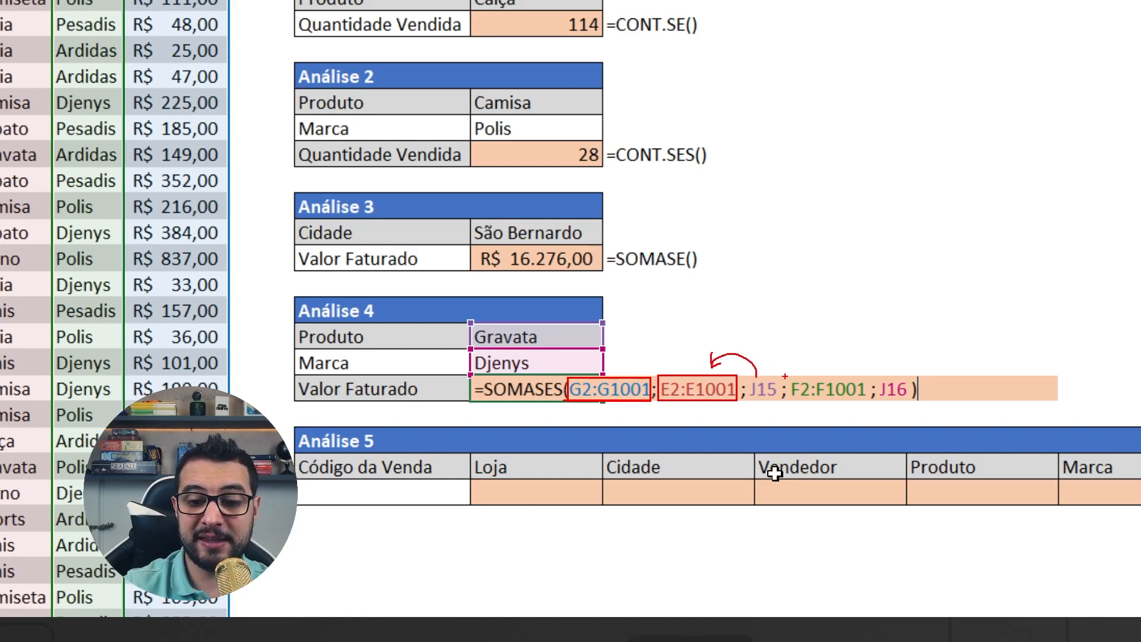
pyautogui.moveTo(788, 376); pyautogui.dragTo(870, 400)
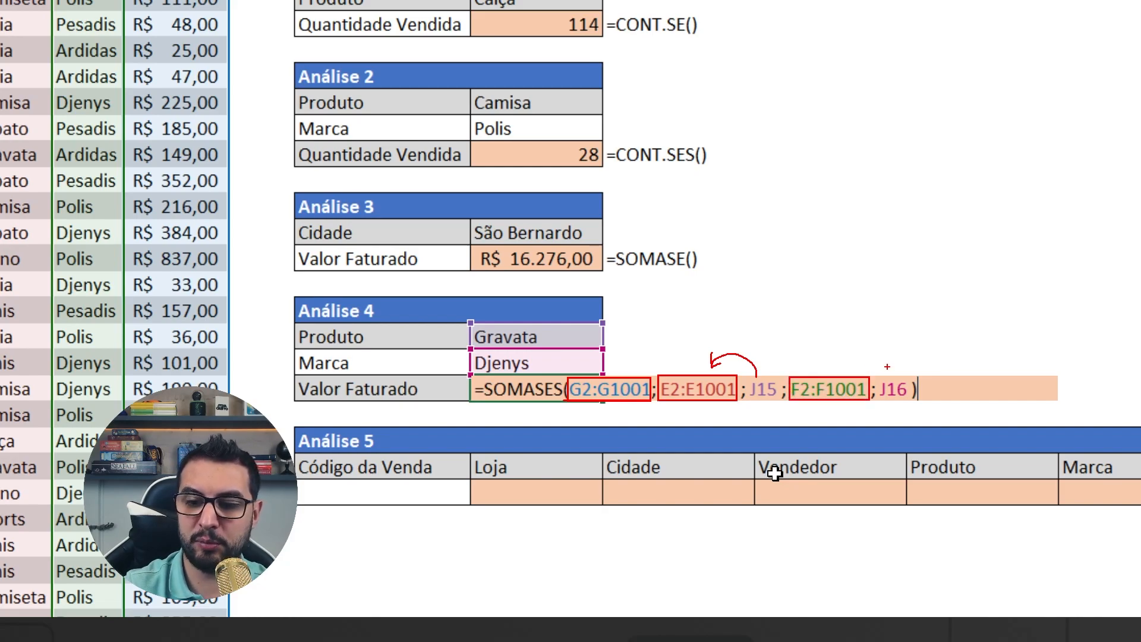
pyautogui.moveTo(892, 378)
pyautogui.mouseDown()
pyautogui.moveTo(869, 352)
pyautogui.moveTo(852, 364)
pyautogui.mouseUp()
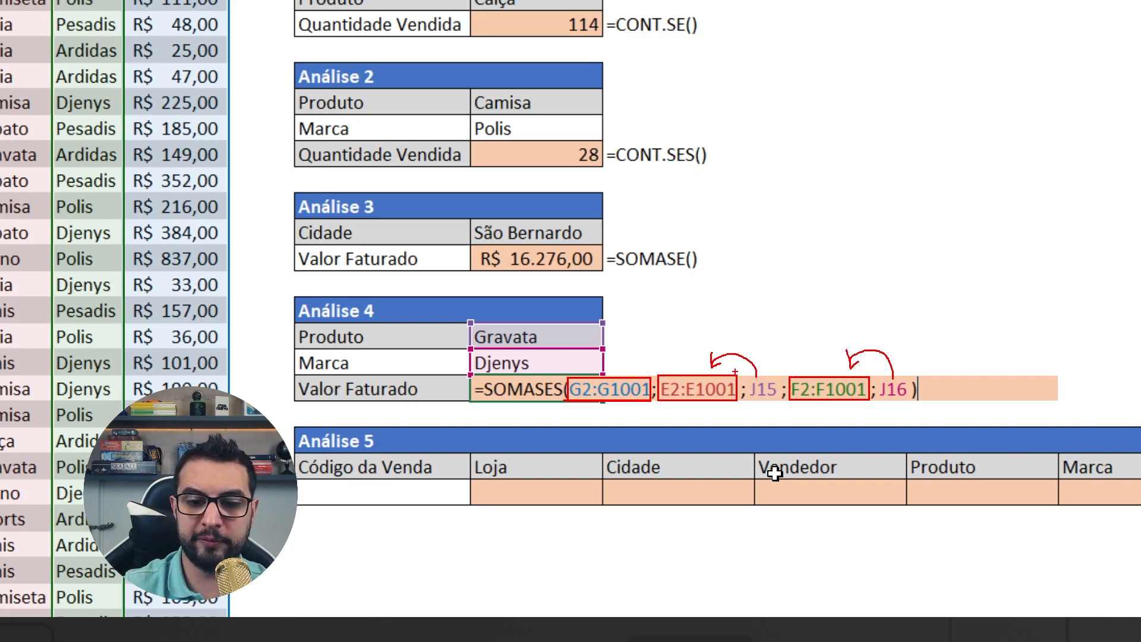
pyautogui.moveTo(609, 336)
pyautogui.mouseDown()
pyautogui.moveTo(572, 335)
pyautogui.moveTo(604, 363)
pyautogui.mouseUp()
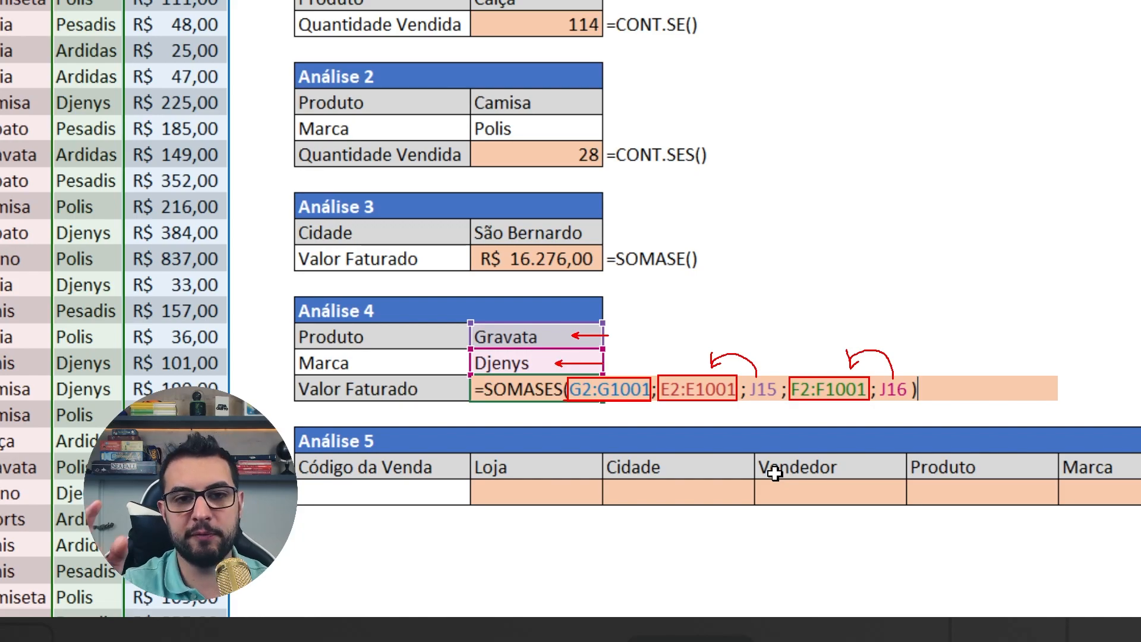
pyautogui.moveTo(572, 424); pyautogui.dragTo(585, 405)
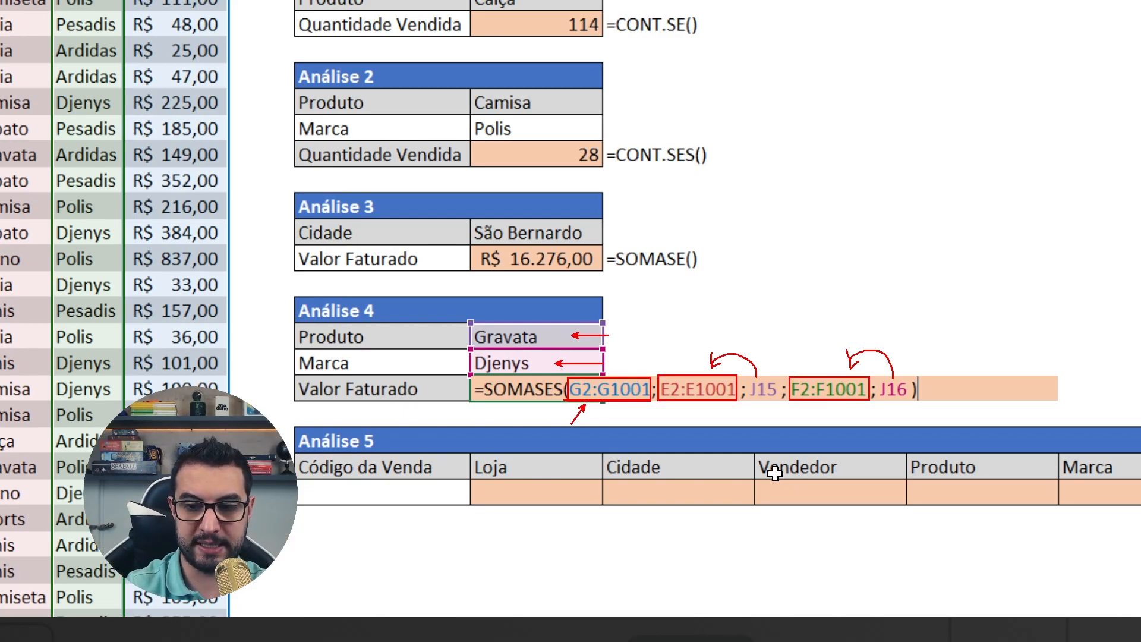
pyautogui.press('Escape')
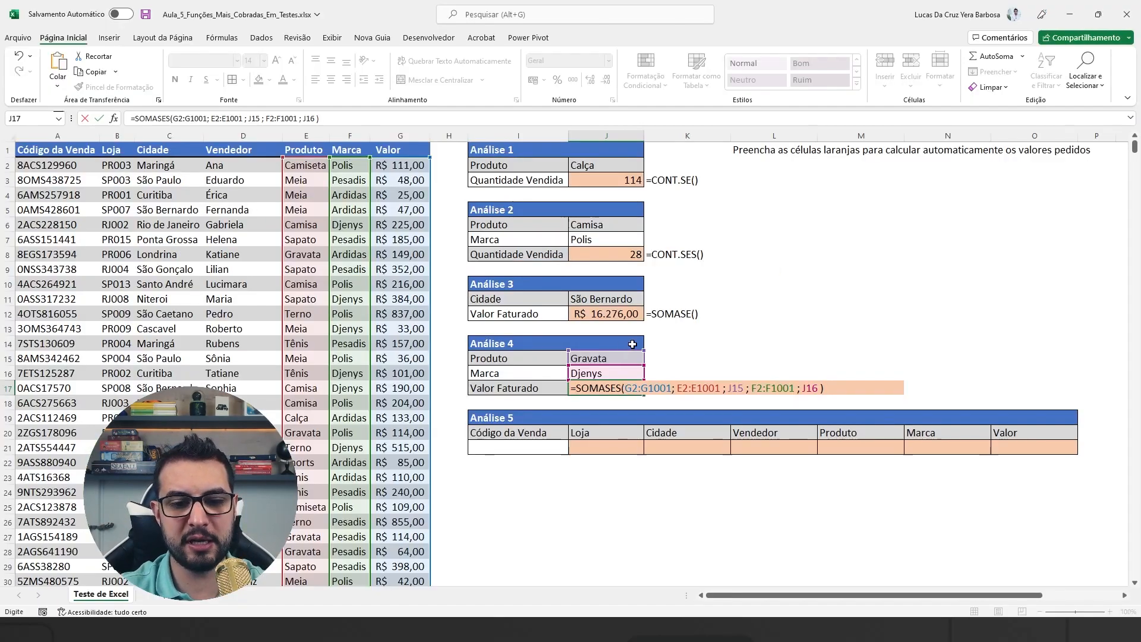
# Commit the SOMASES formula and apply the accounting number format to Análise 4's Valor Faturado cell J17.
pyautogui.press('Return')
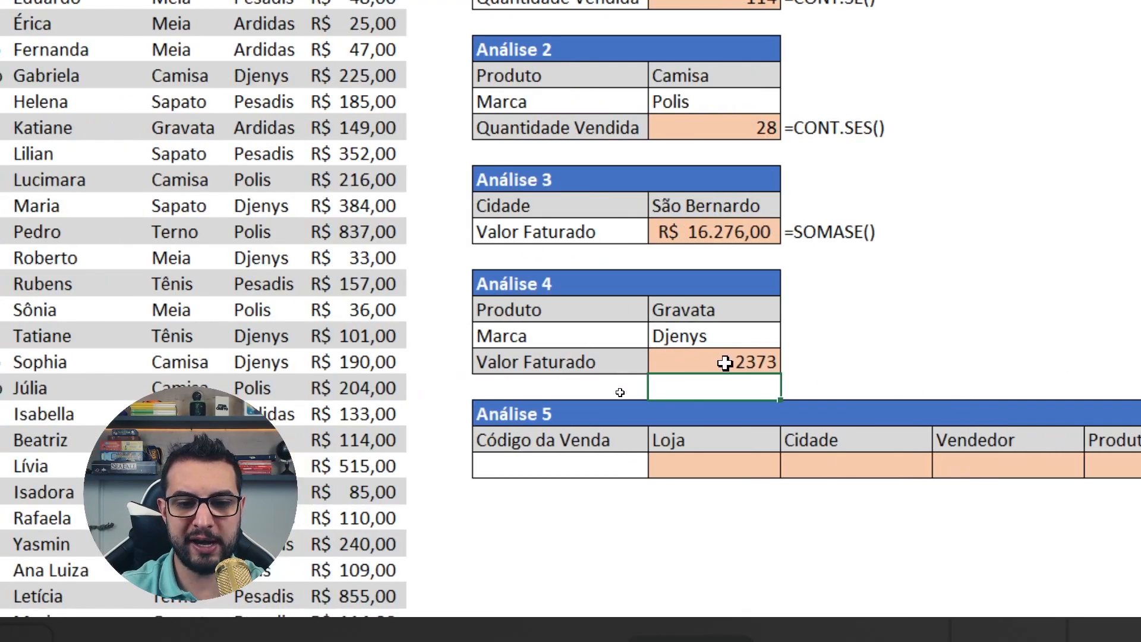
pyautogui.click(605, 386)
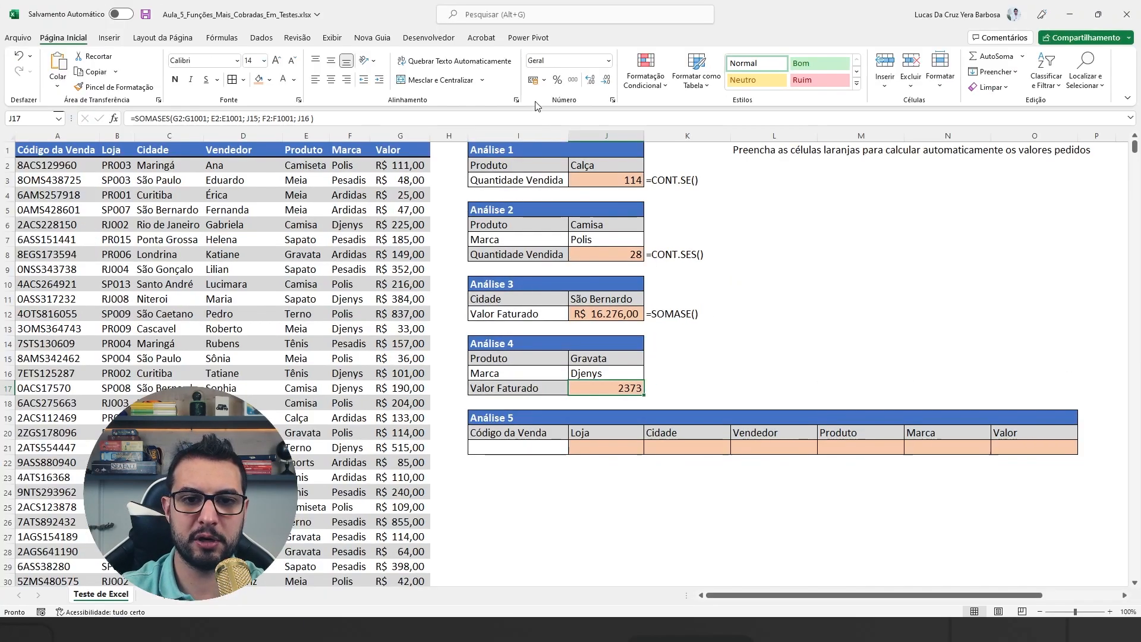
pyautogui.click(535, 83)
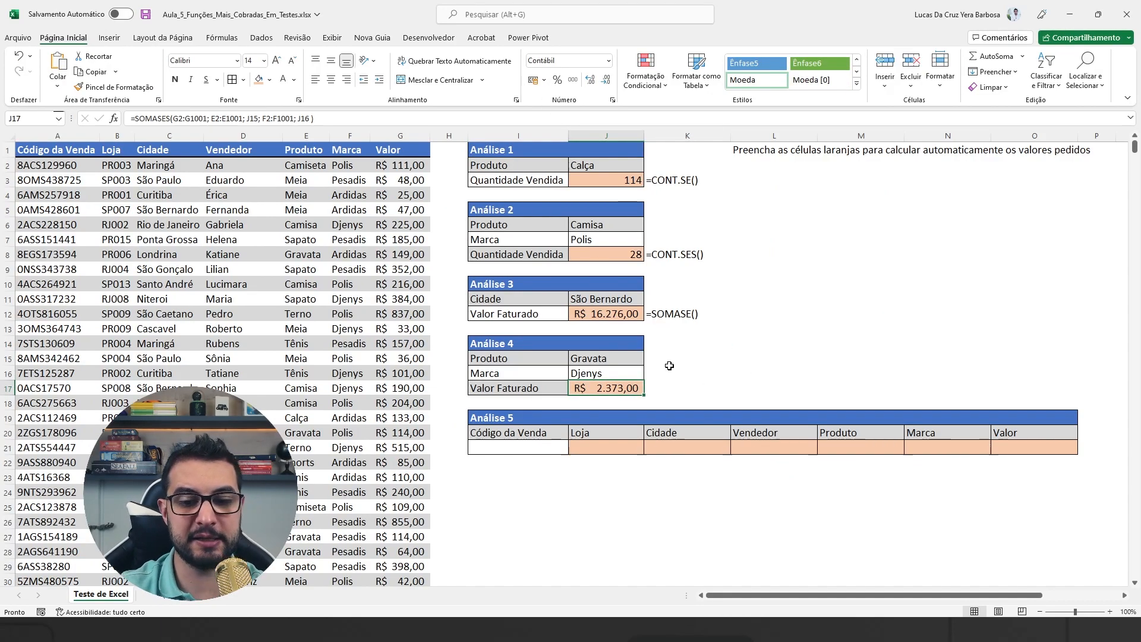
# Switch Análise 4's Marca criterion in J16 to Ardidas and finally to Pesadis to test the SOMASES formula.
pyautogui.click(624, 373)
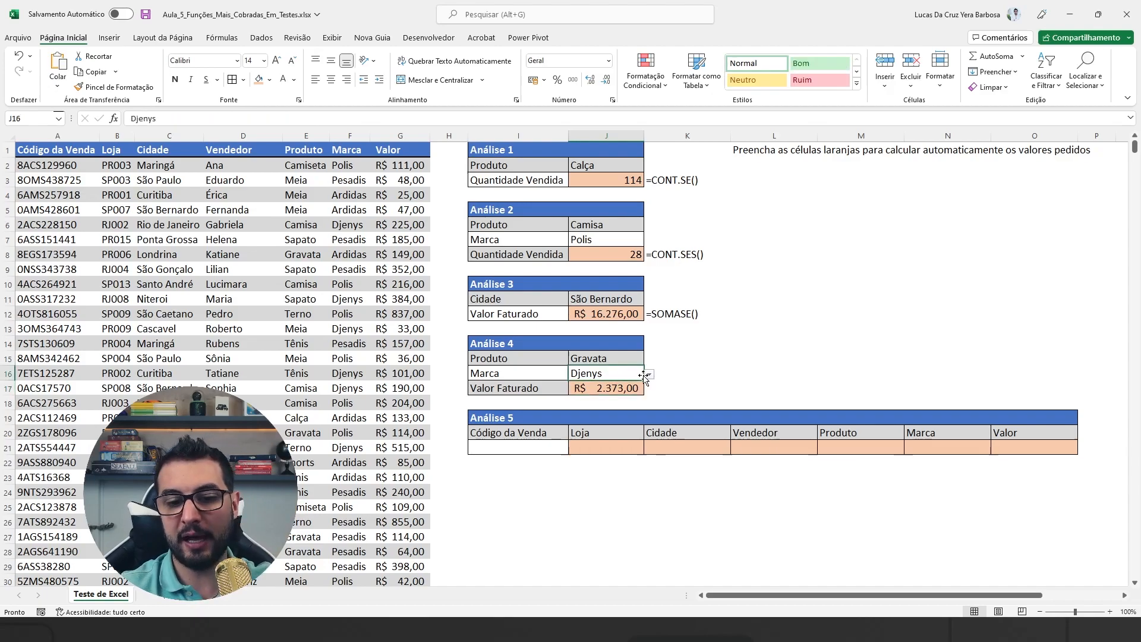
pyautogui.click(649, 375)
pyautogui.click(612, 384)
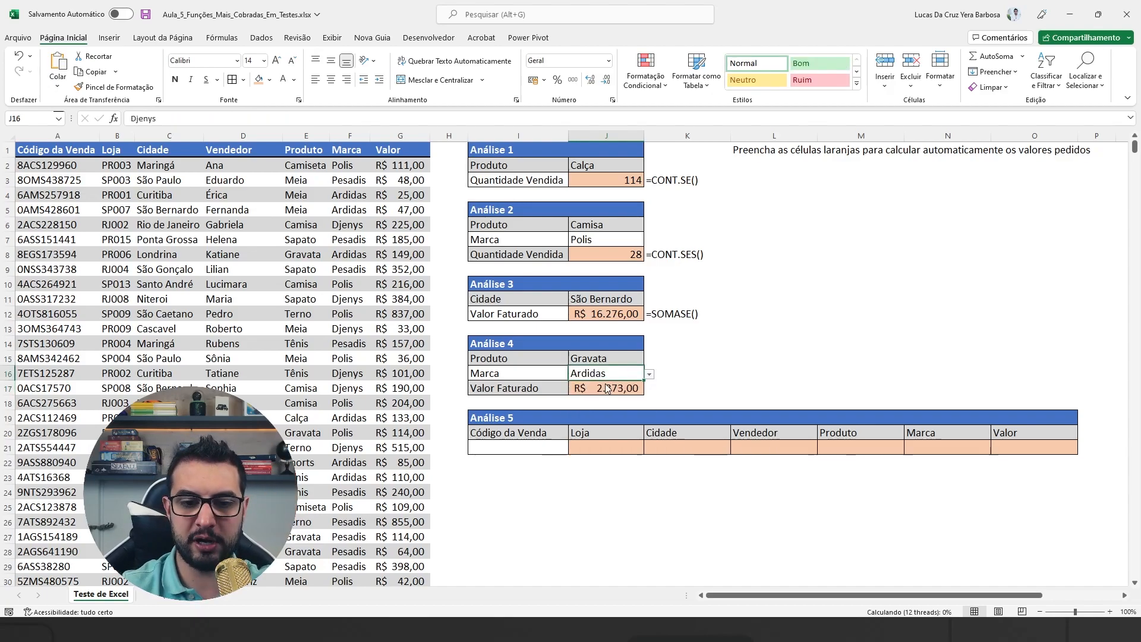
pyautogui.click(649, 374)
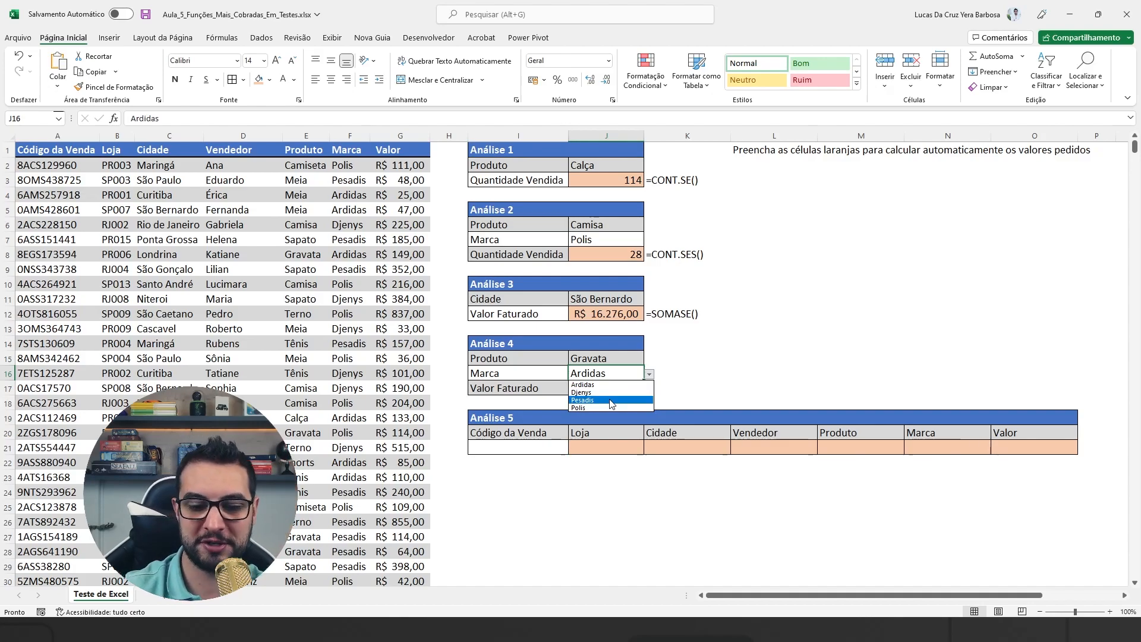
pyautogui.click(610, 400)
# Switch Análise 4's Produto criterion in J15 to Camisa and finally to Shorts to test the SOMASES formula.
pyautogui.click(633, 359)
pyautogui.click(649, 361)
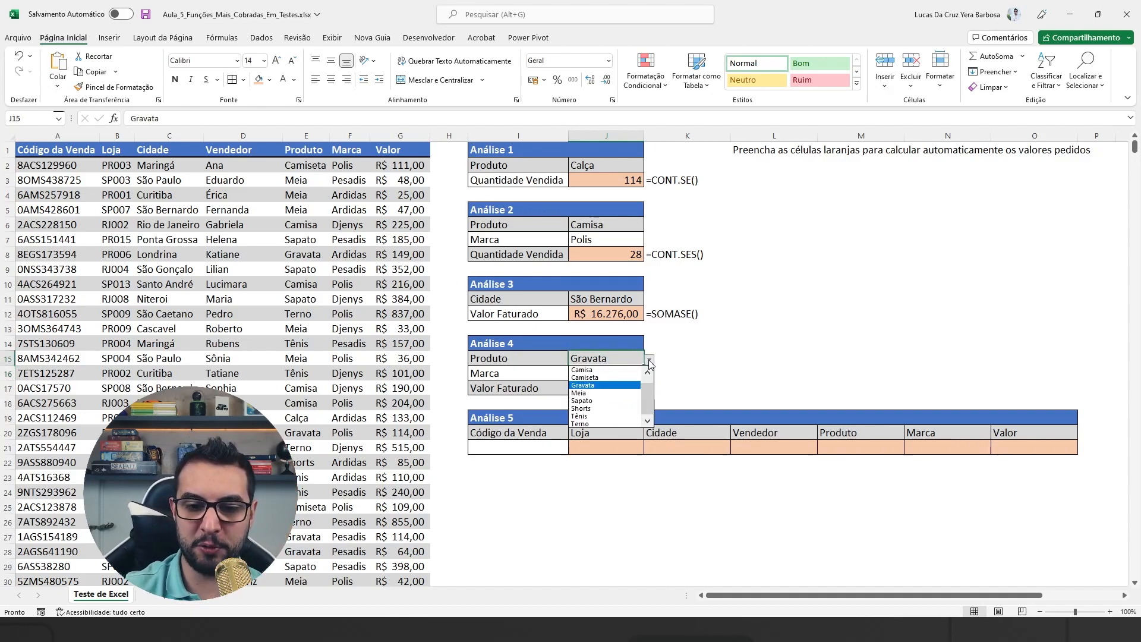
pyautogui.click(585, 370)
pyautogui.click(649, 360)
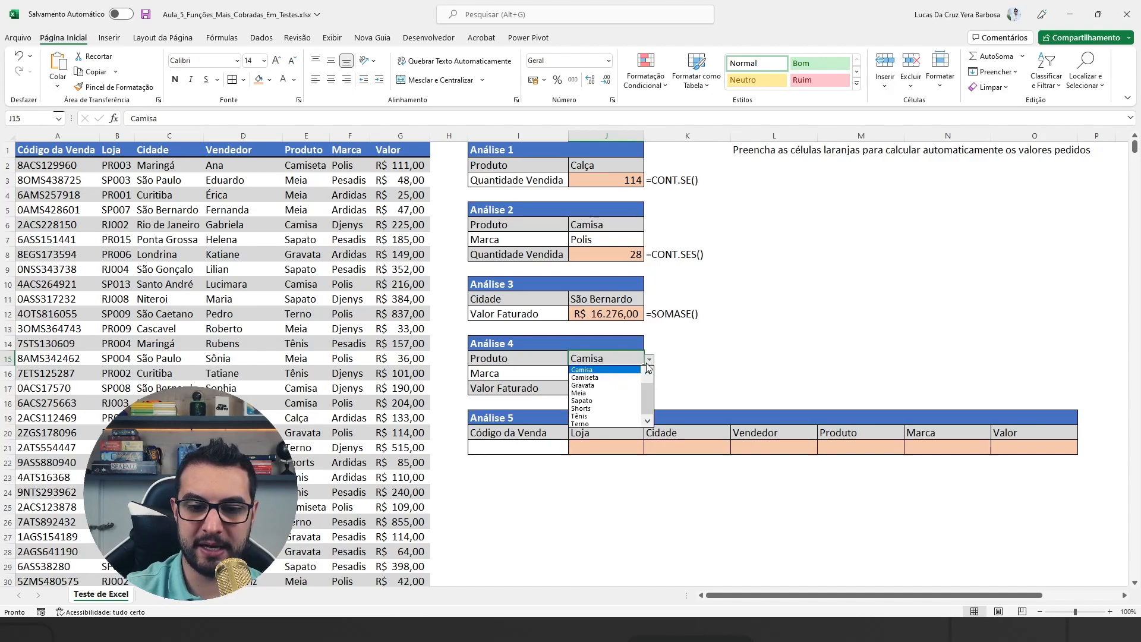
pyautogui.click(636, 408)
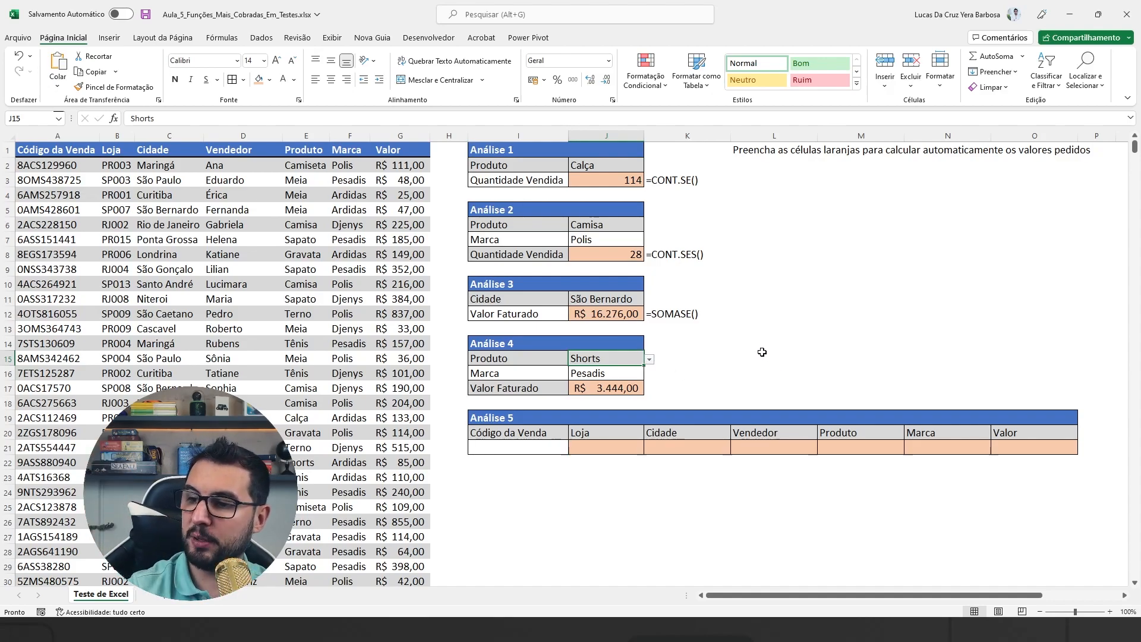
pyautogui.click(729, 359)
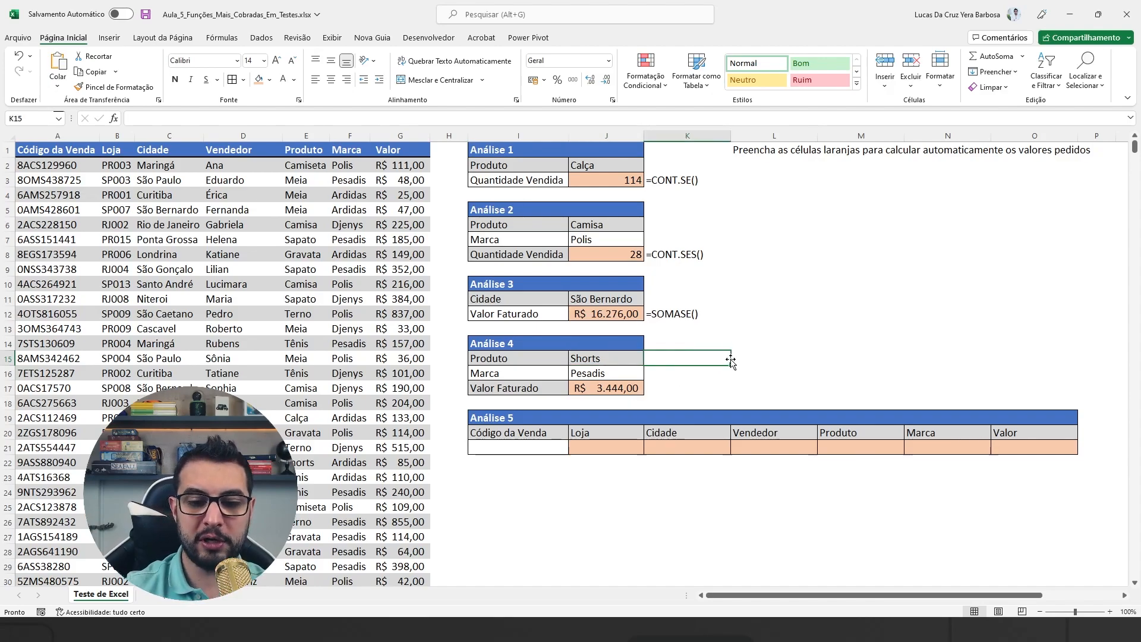
pyautogui.click(540, 421)
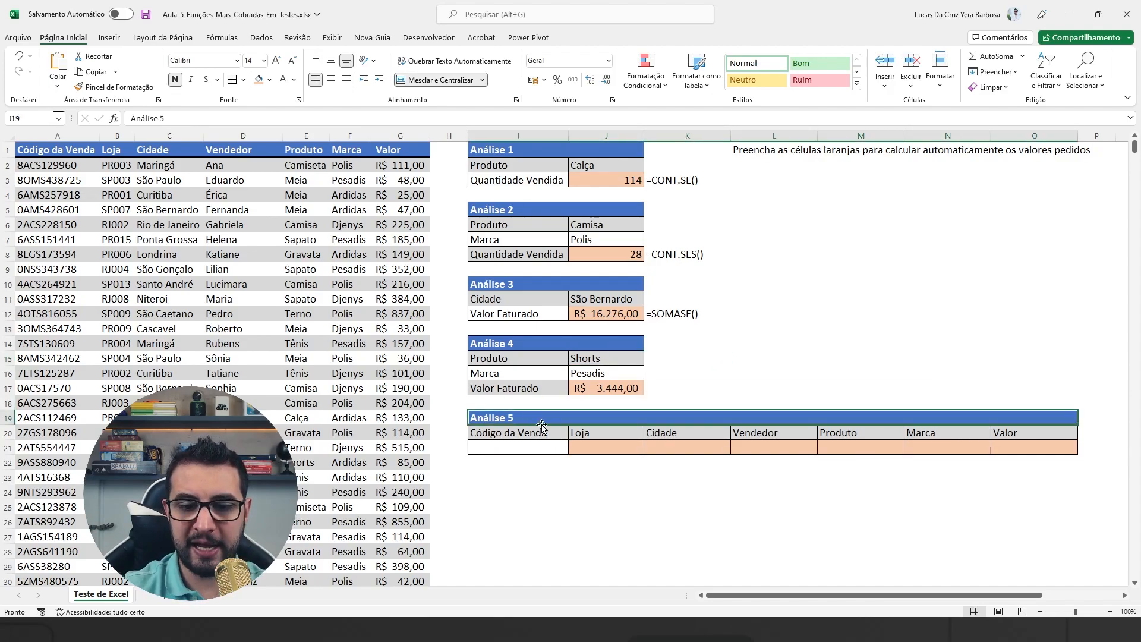
pyautogui.click(550, 476)
pyautogui.scroll(-2, 550, 447)
pyautogui.scroll(2, 558, 455)
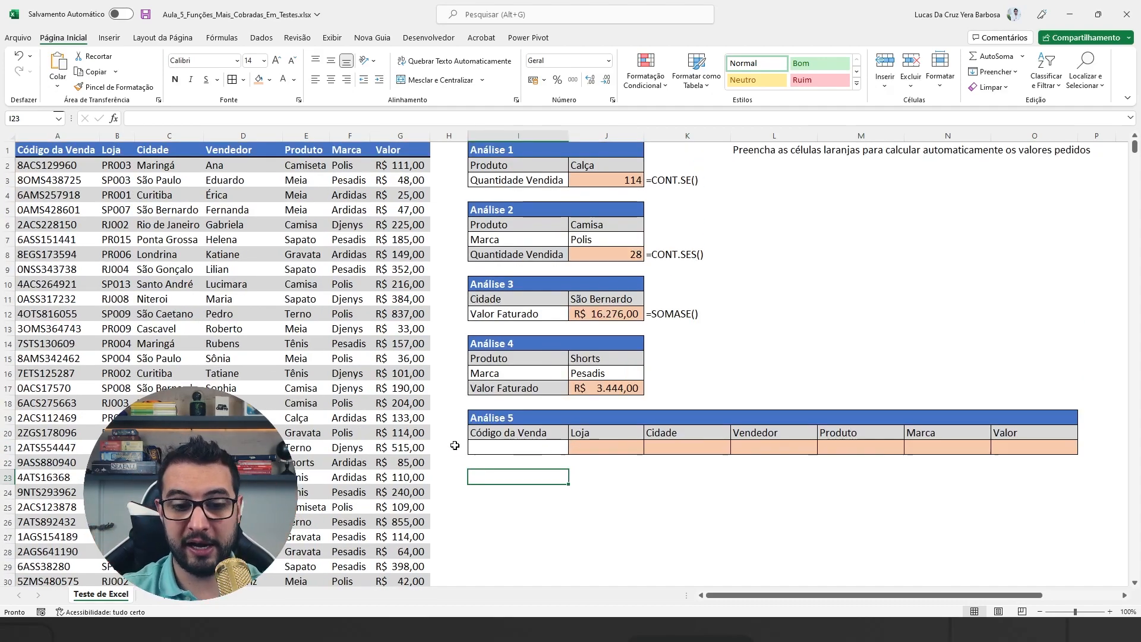
pyautogui.moveTo(462, 405); pyautogui.dragTo(1087, 463)
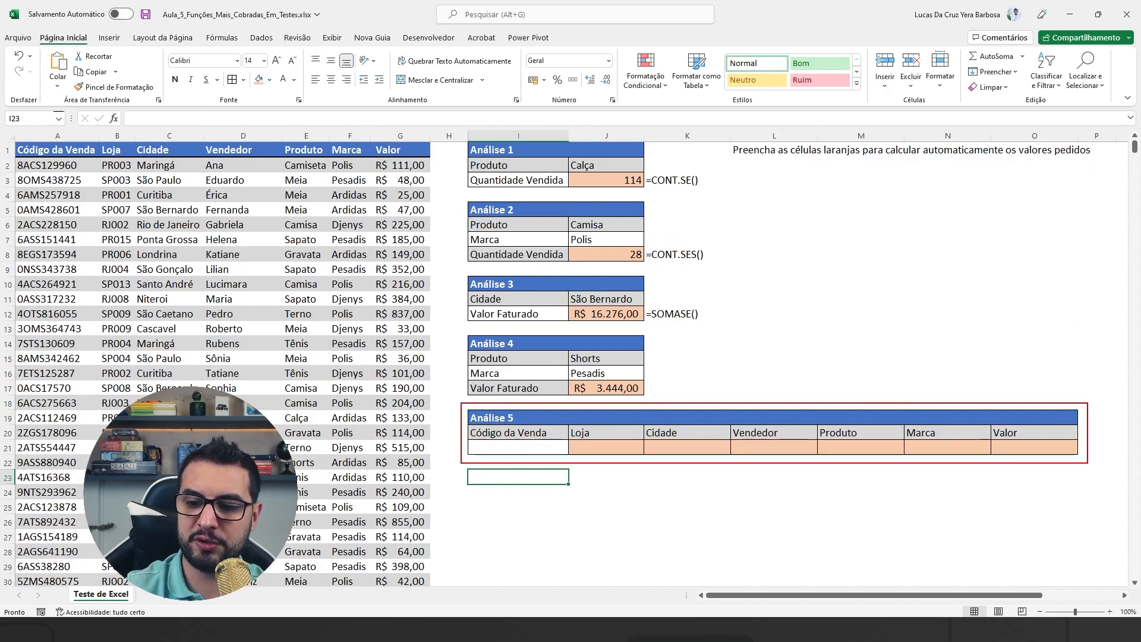
pyautogui.moveTo(433, 126)
pyautogui.mouseDown()
pyautogui.moveTo(406, 152)
pyautogui.moveTo(189, 178)
pyautogui.moveTo(14, 177)
pyautogui.mouseUp()
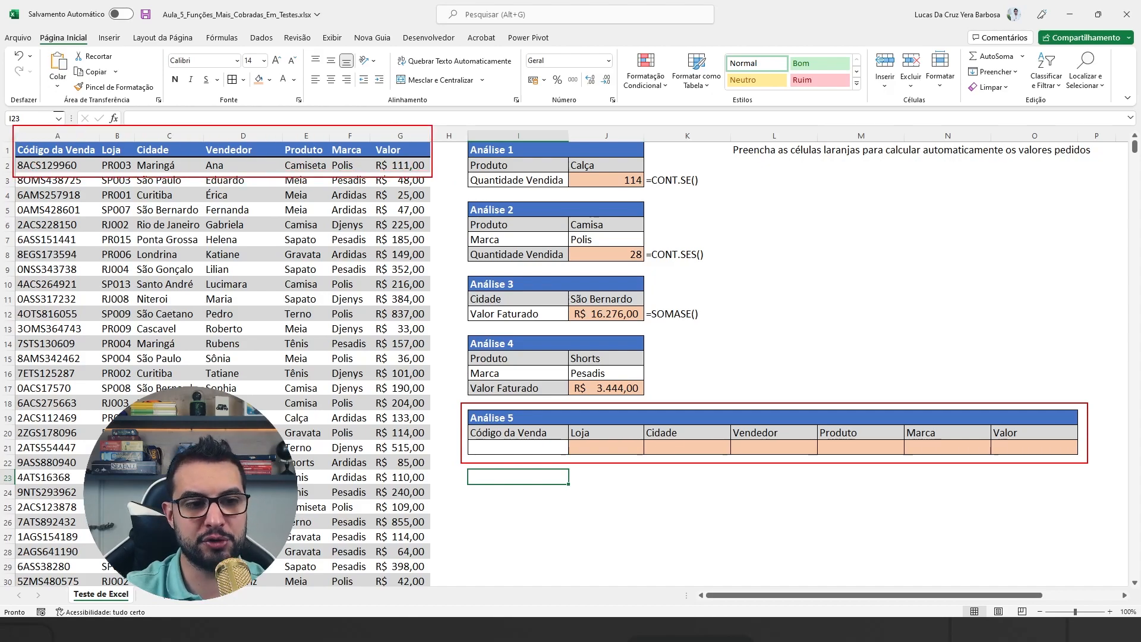
pyautogui.moveTo(488, 445); pyautogui.dragTo(447, 443)
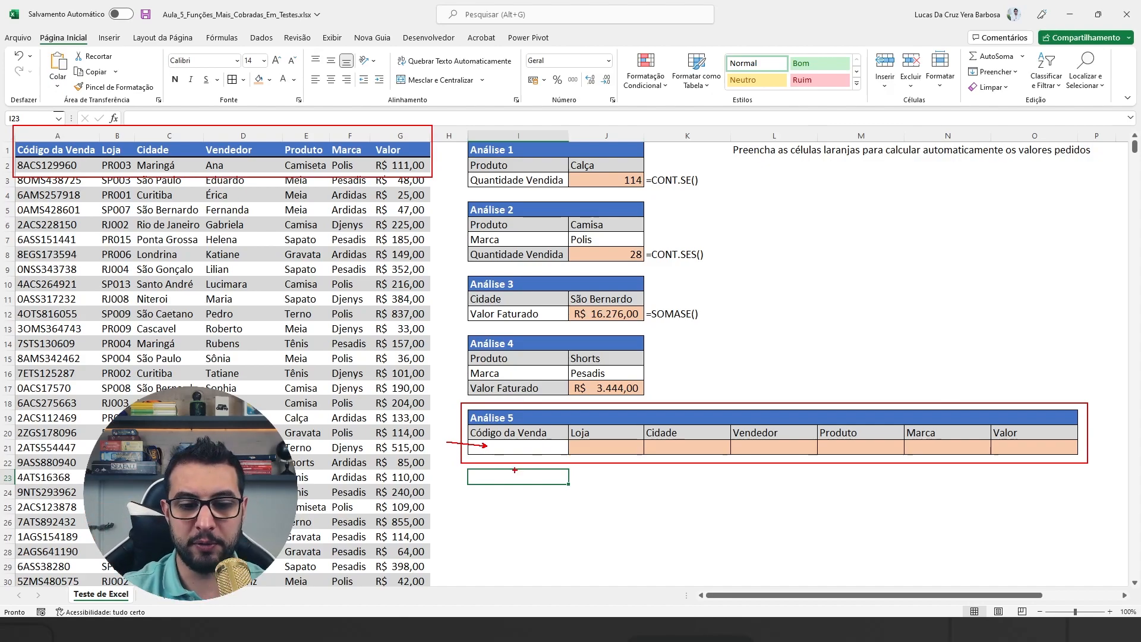
pyautogui.moveTo(13, 155); pyautogui.dragTo(83, 175)
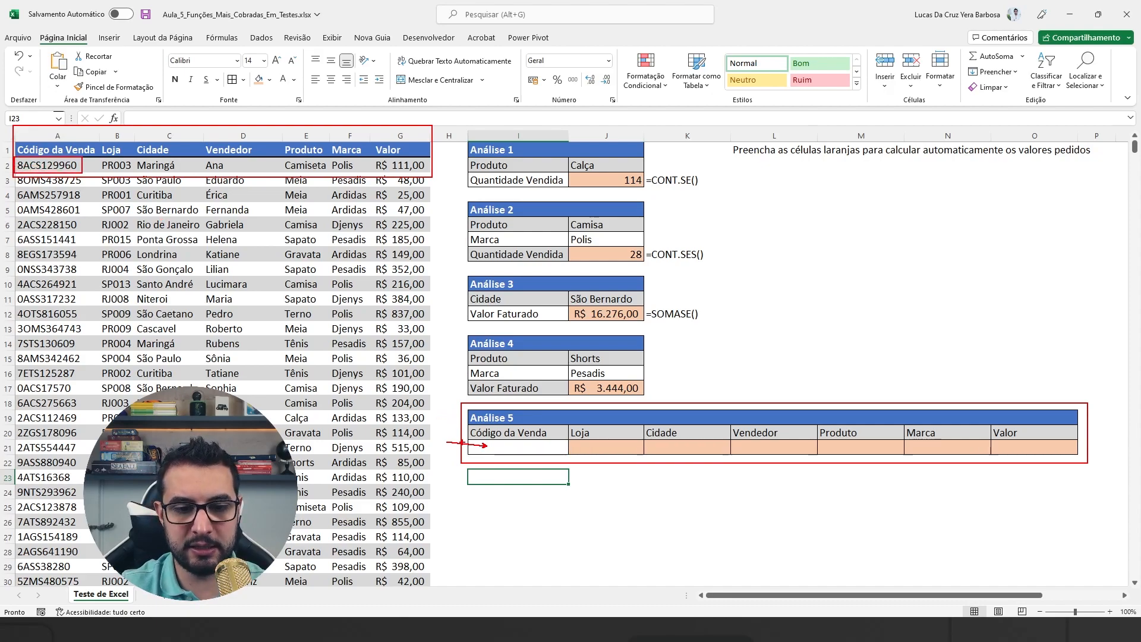
pyautogui.moveTo(494, 443); pyautogui.dragTo(473, 422)
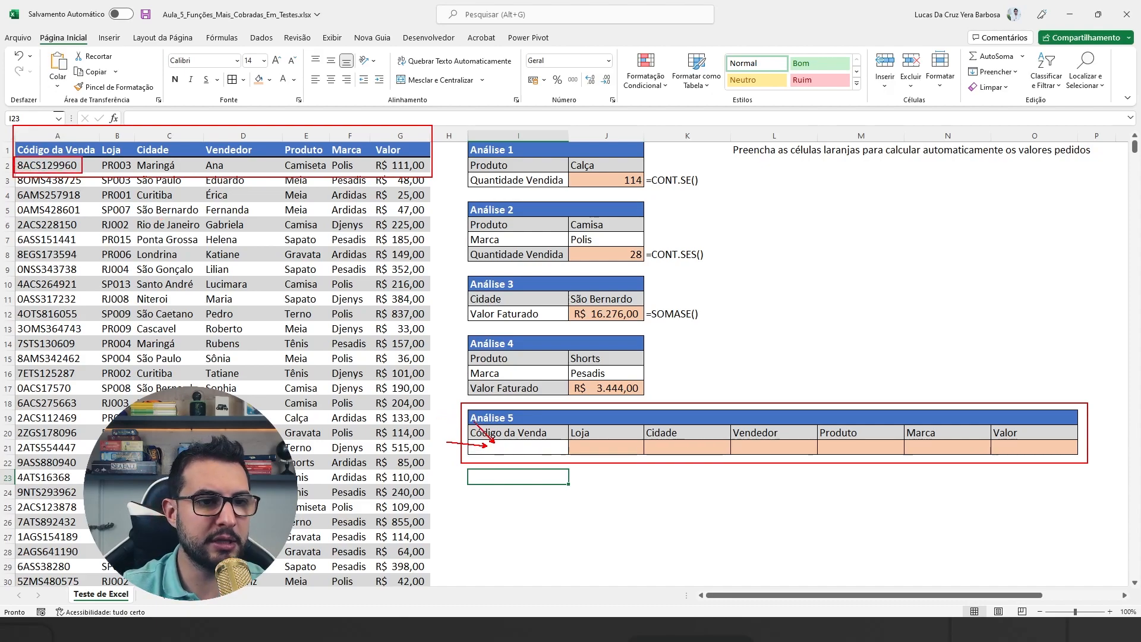
pyautogui.moveTo(564, 437)
pyautogui.mouseDown()
pyautogui.moveTo(799, 456)
pyautogui.moveTo(1083, 457)
pyautogui.mouseUp()
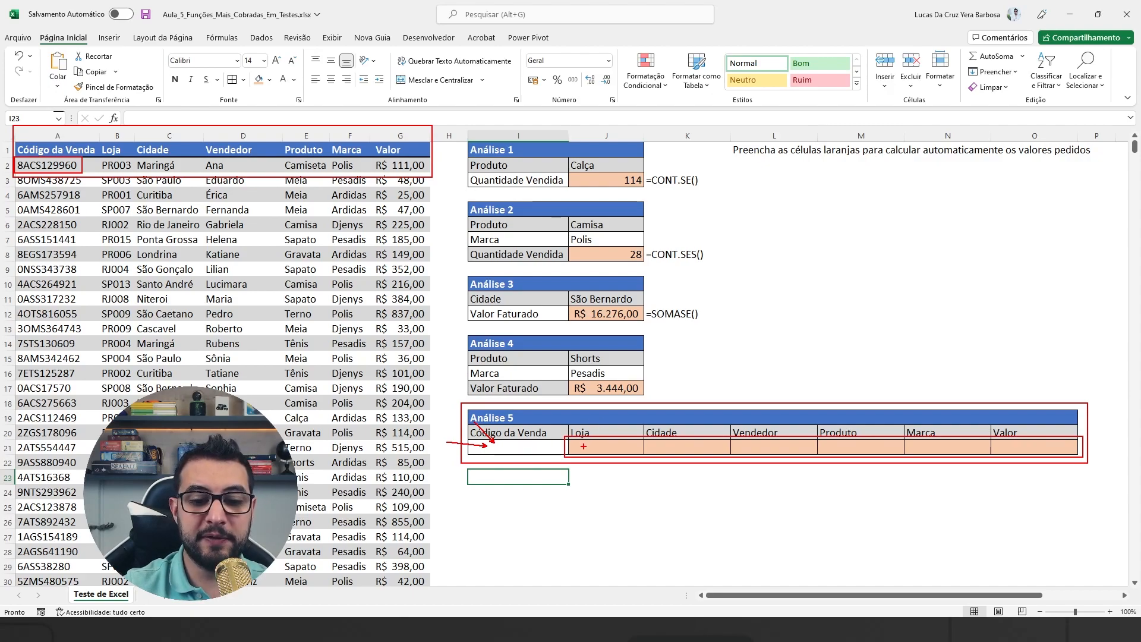
pyautogui.moveTo(131, 170); pyautogui.dragTo(581, 449)
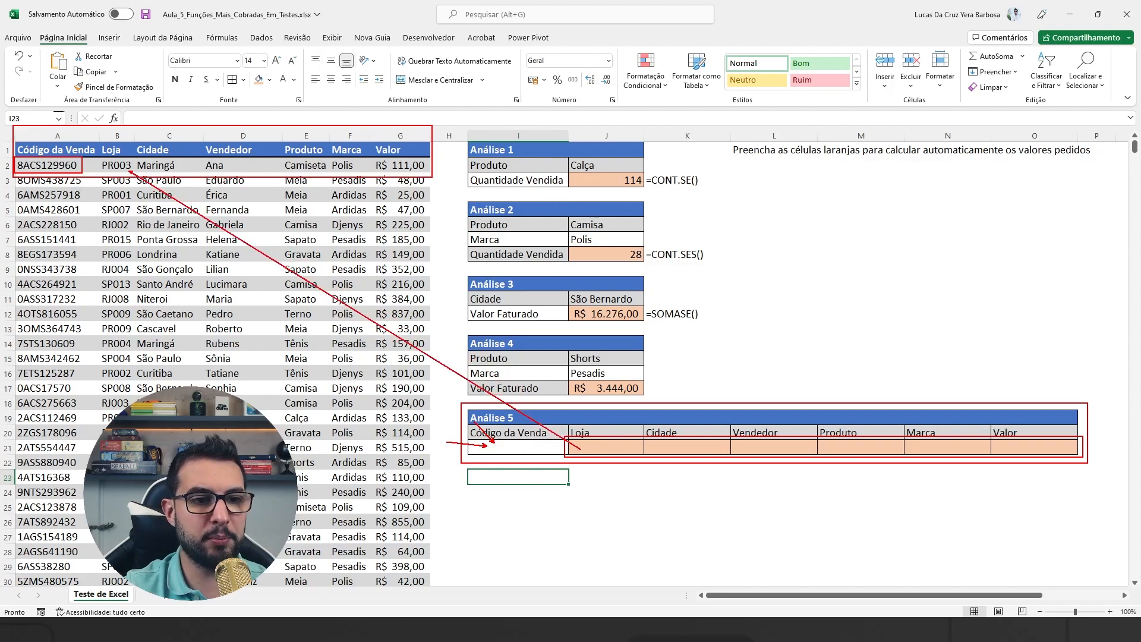
pyautogui.moveTo(179, 173)
pyautogui.mouseDown()
pyautogui.moveTo(520, 337)
pyautogui.moveTo(662, 450)
pyautogui.mouseUp()
pyautogui.moveTo(223, 168); pyautogui.dragTo(762, 450)
pyautogui.moveTo(311, 167); pyautogui.dragTo(854, 447)
pyautogui.moveTo(357, 168); pyautogui.dragTo(921, 444)
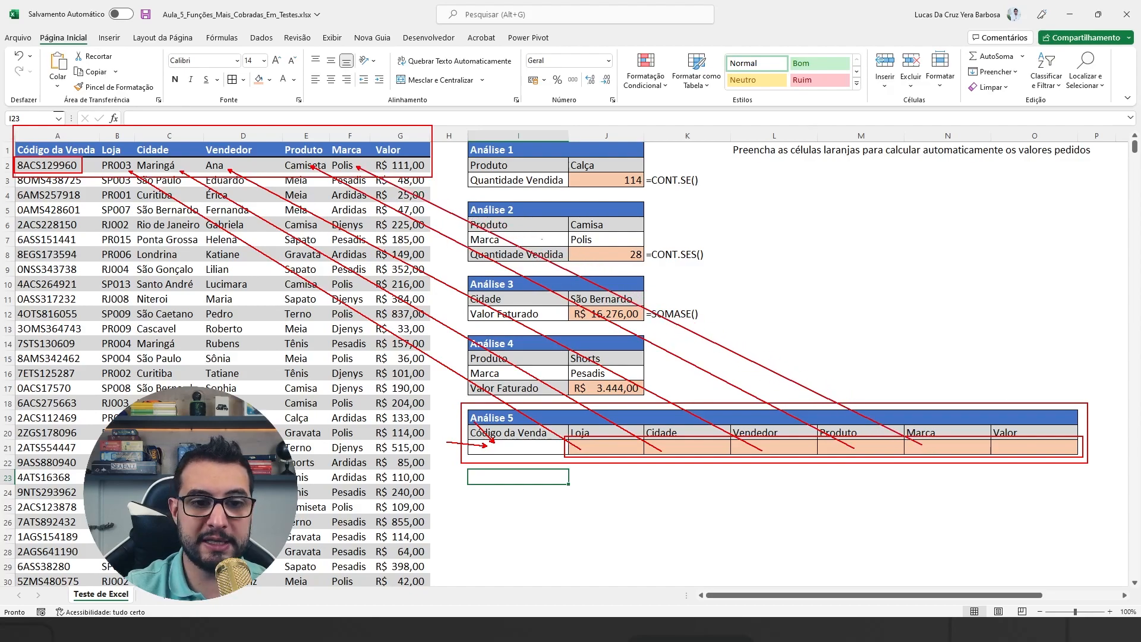
pyautogui.moveTo(424, 172); pyautogui.dragTo(1012, 444)
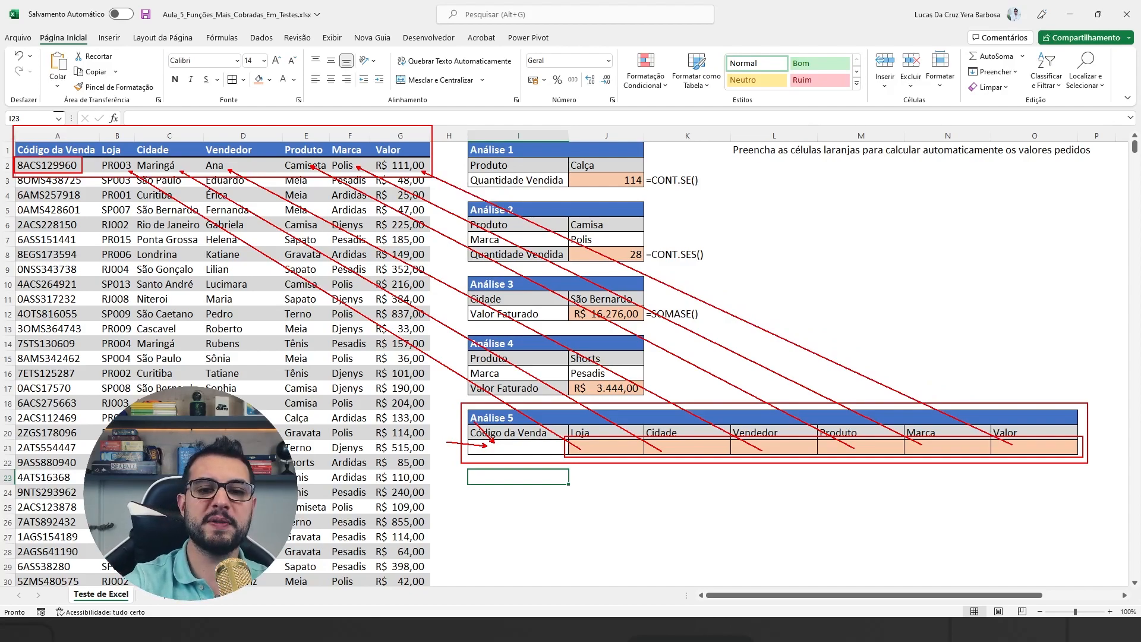
pyautogui.press('Escape')
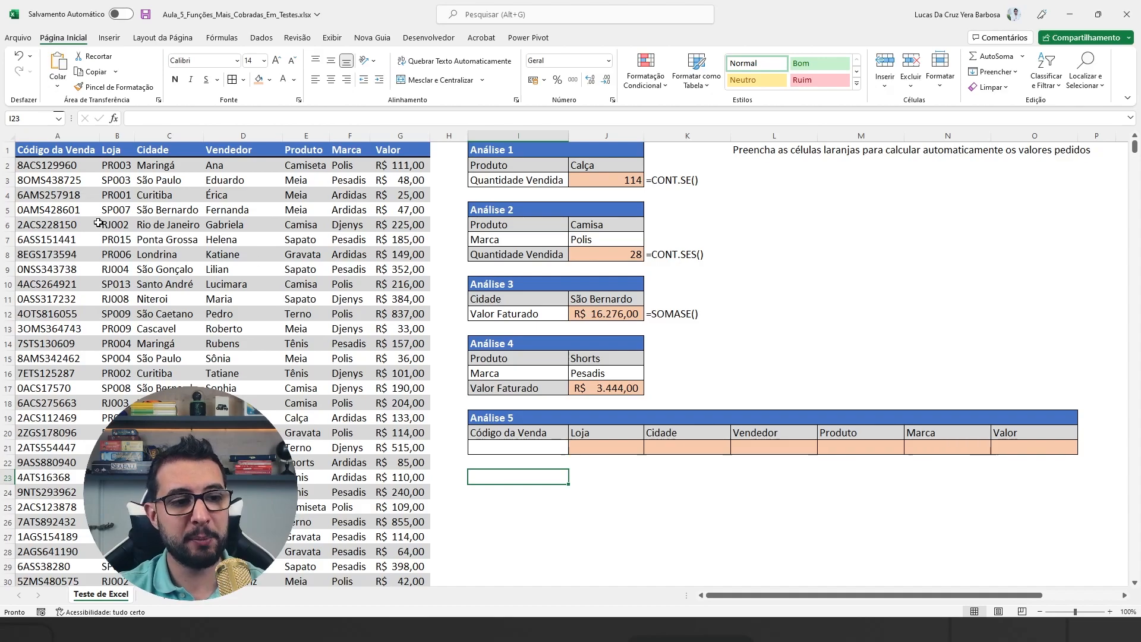
# Copy the first sale's code from A2 into Análise 5's Código da Venda cell I21.
pyautogui.click(64, 168)
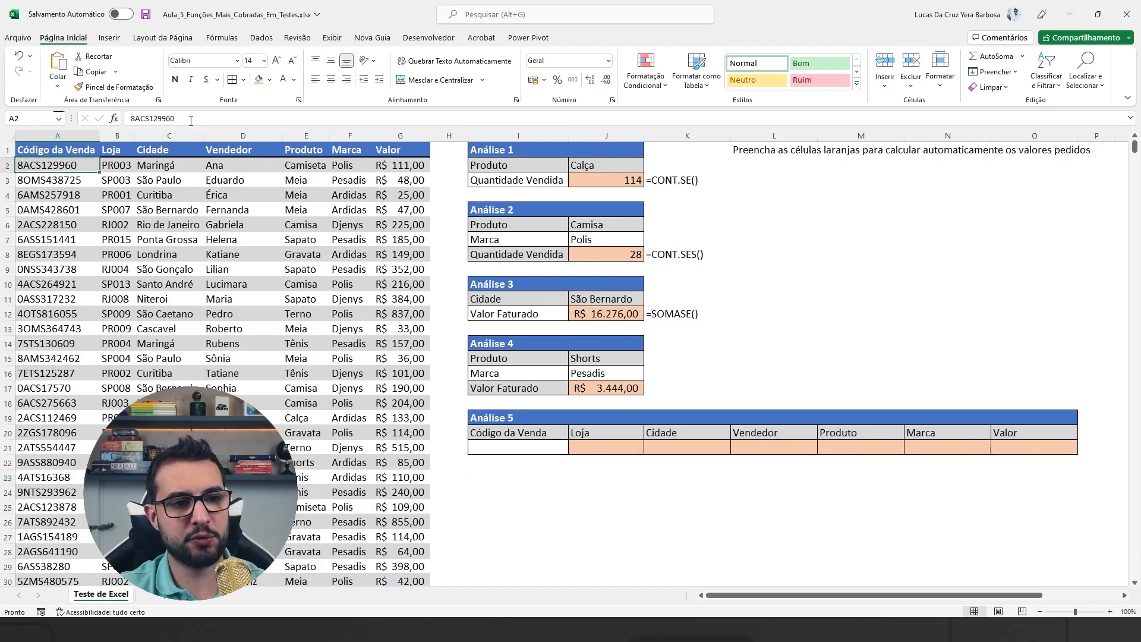
pyautogui.doubleClick(171, 119)
pyautogui.hotkey('ctrl', 'c')
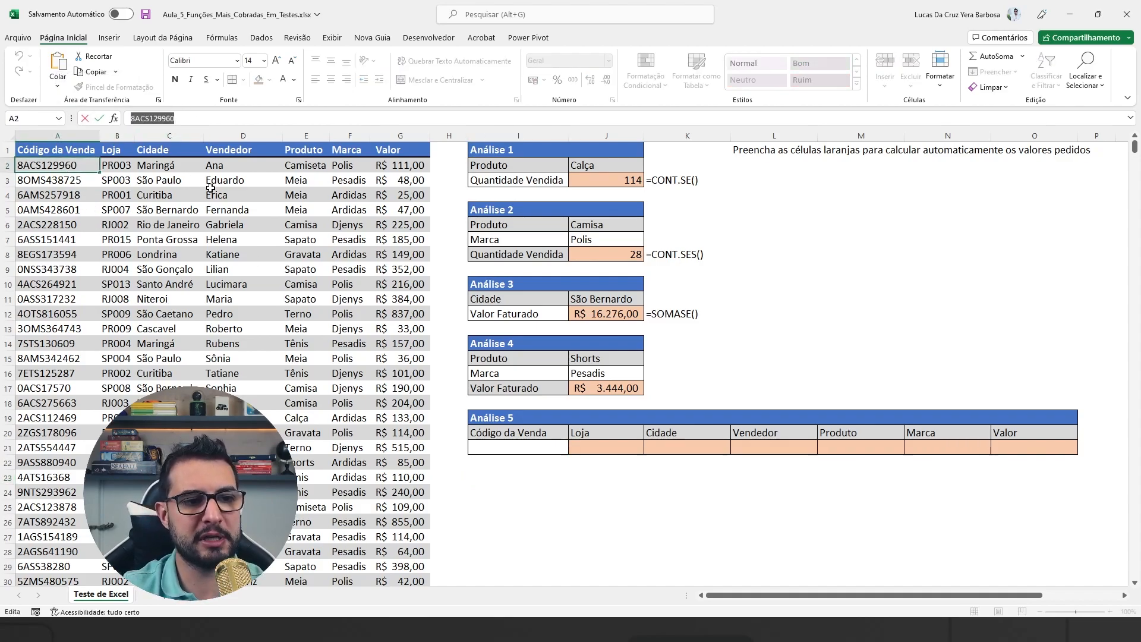
pyautogui.press('Escape')
pyautogui.click(517, 448)
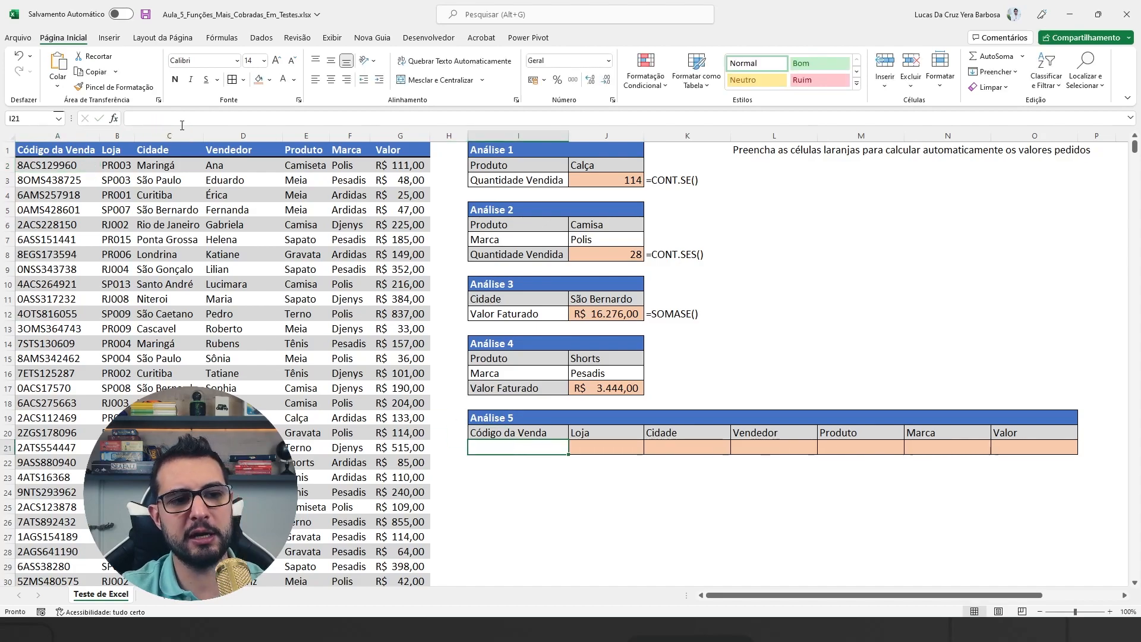
pyautogui.hotkey('ctrl', 'v')
pyautogui.press('Tab')
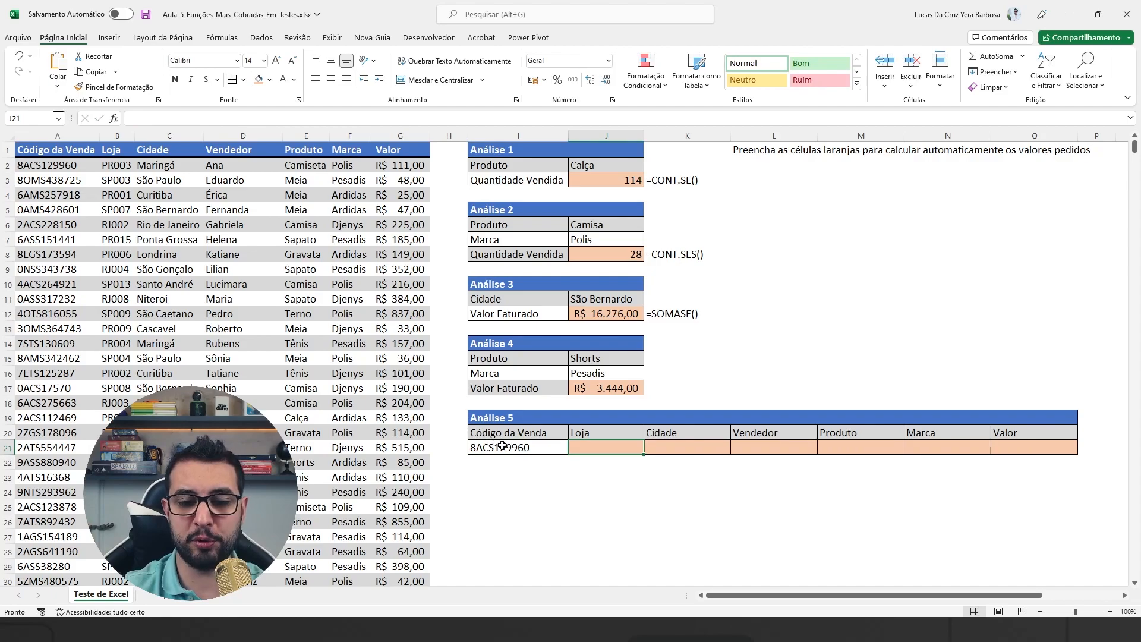
# Start a PROCV formula in Análise 5's Loja cell J21 with the sale code cell I21 as the lookup value.
pyautogui.scroll(-2, 512, 439)
pyautogui.scroll(2, 518, 439)
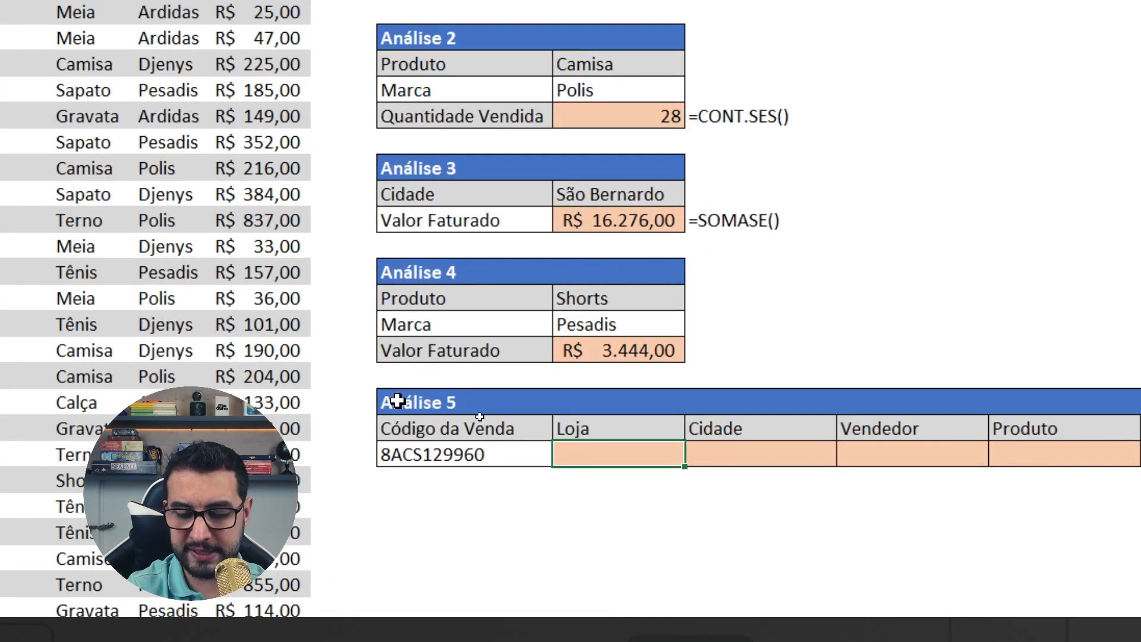
pyautogui.write('=PROCV')
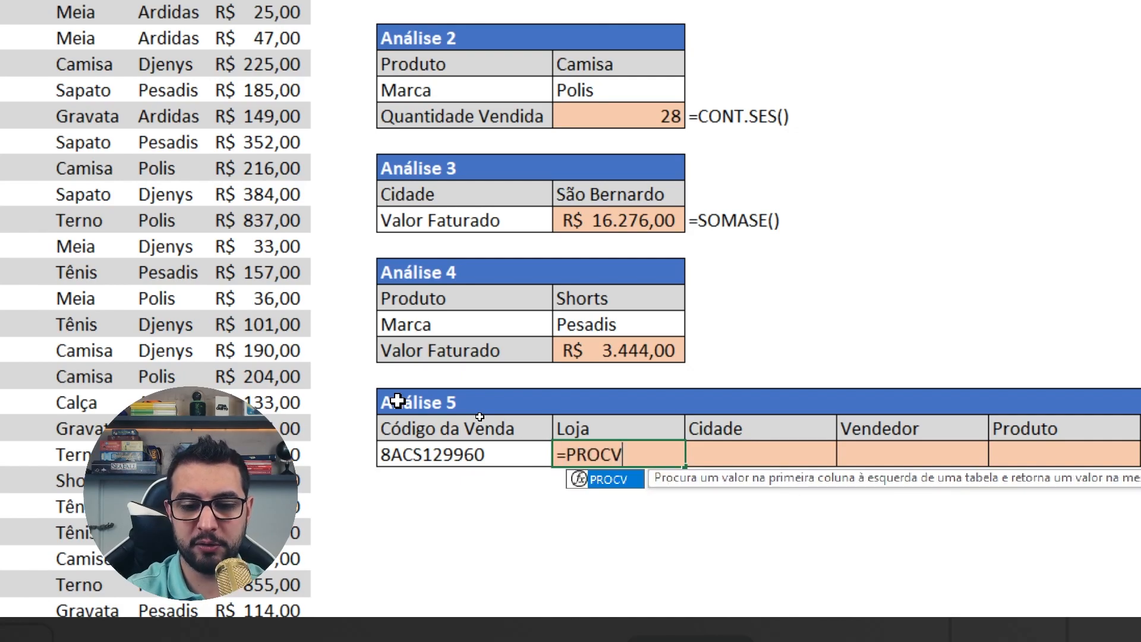
pyautogui.write('(')
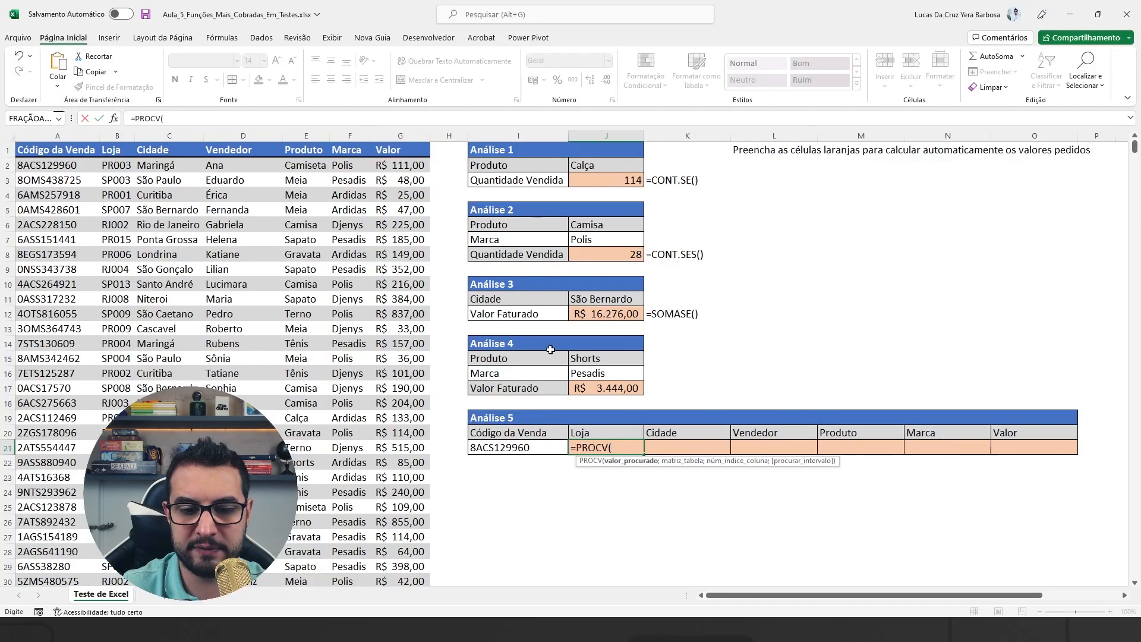
pyautogui.click(546, 448)
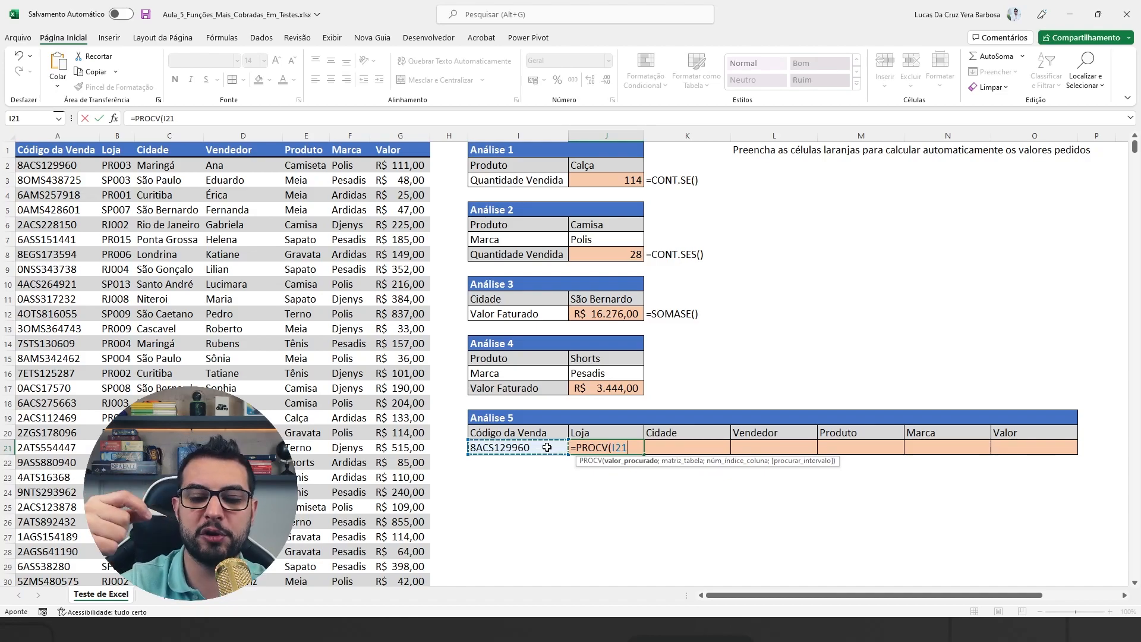
# Set the sales table range A2:G1001 as the lookup table of the PROCV formula in Análise 5's Loja cell.
pyautogui.write(';')
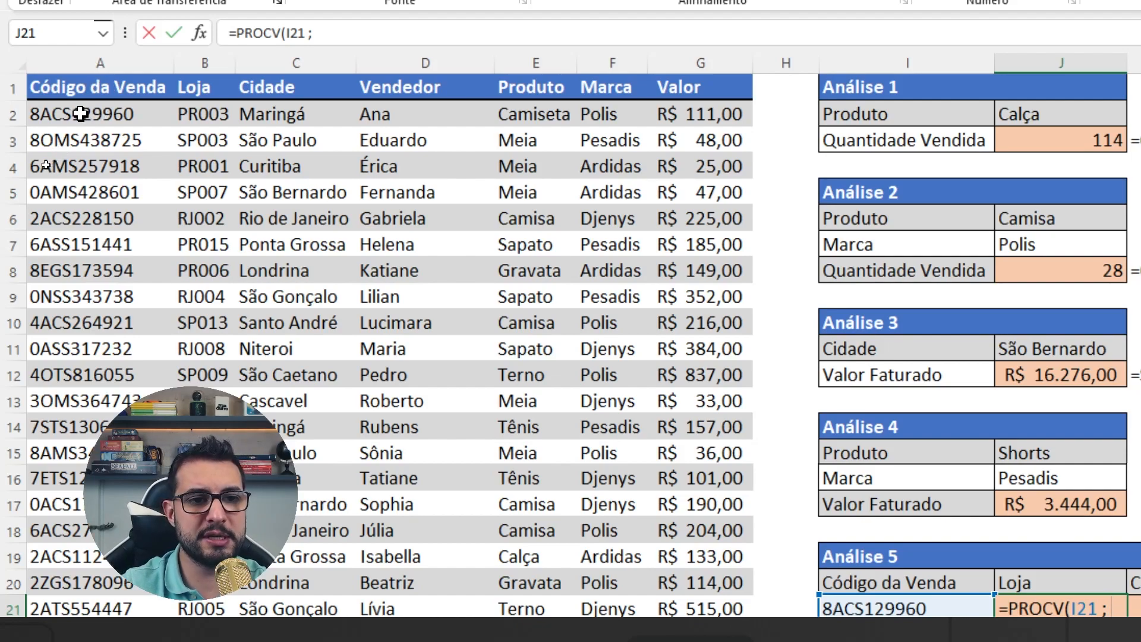
pyautogui.moveTo(80, 113); pyautogui.dragTo(688, 107)
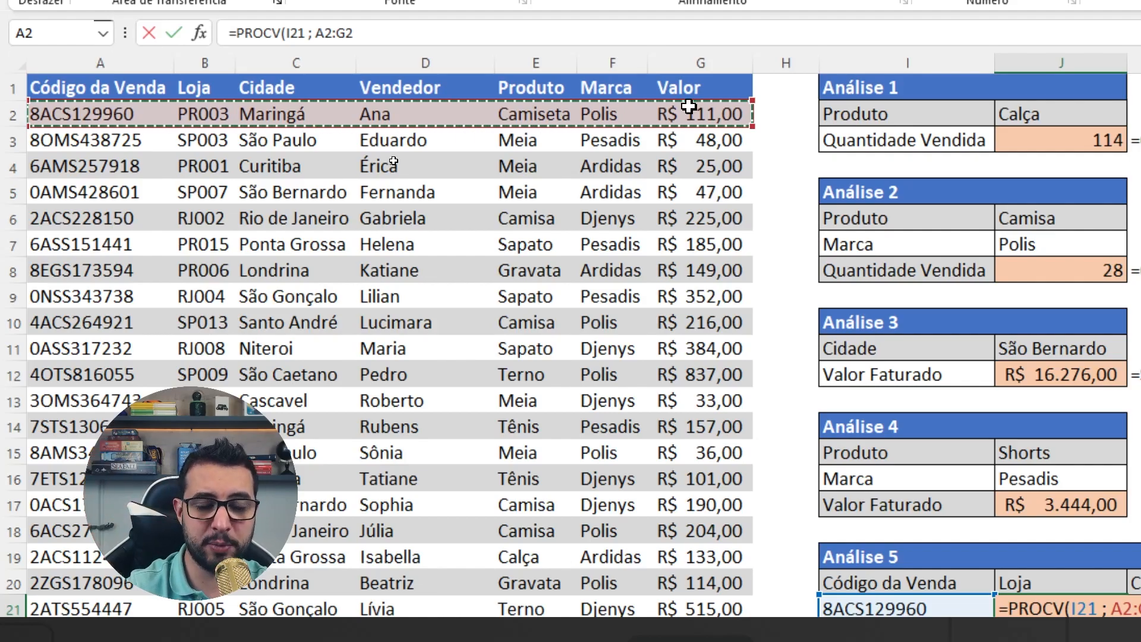
pyautogui.hotkey('ctrl', 'shift', 'Down')
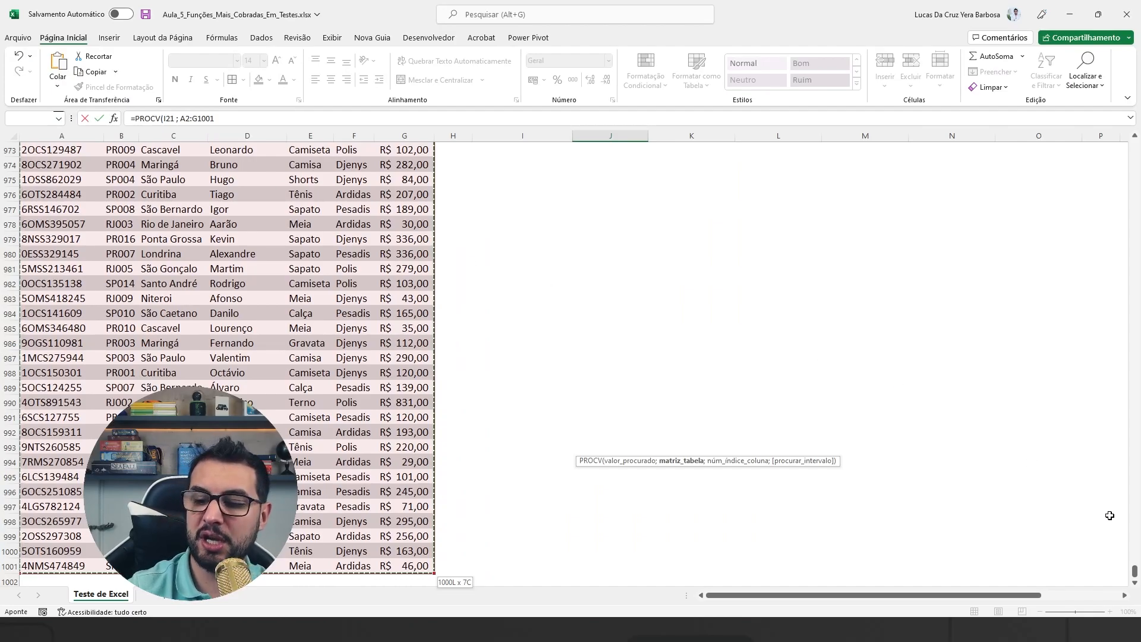
pyautogui.moveTo(1135, 572); pyautogui.dragTo(1135, 146)
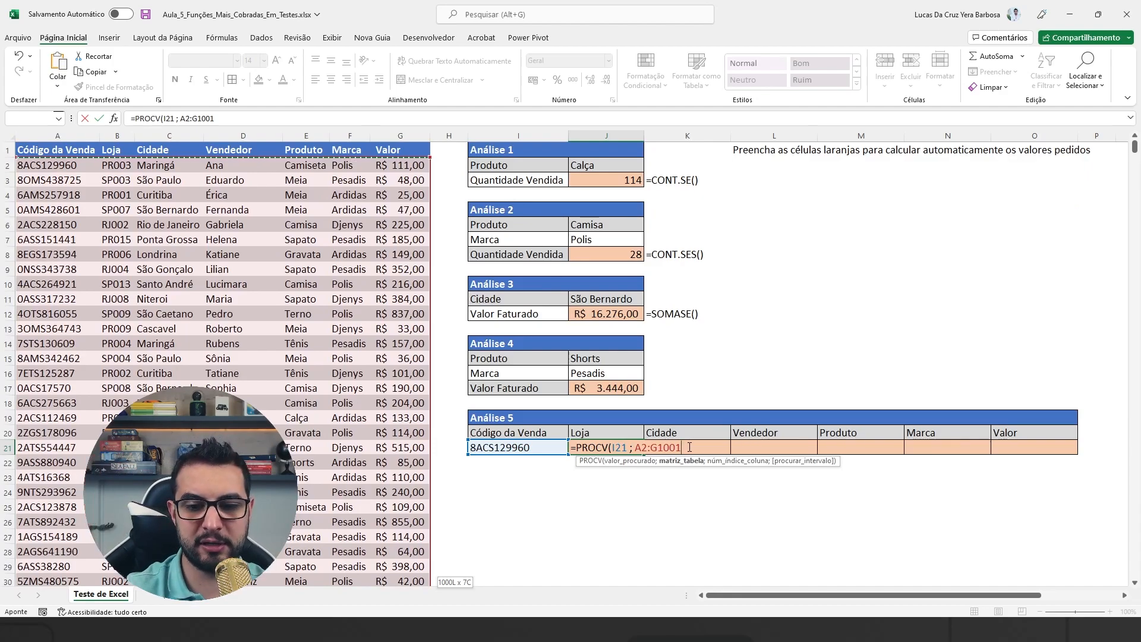
pyautogui.write(';')
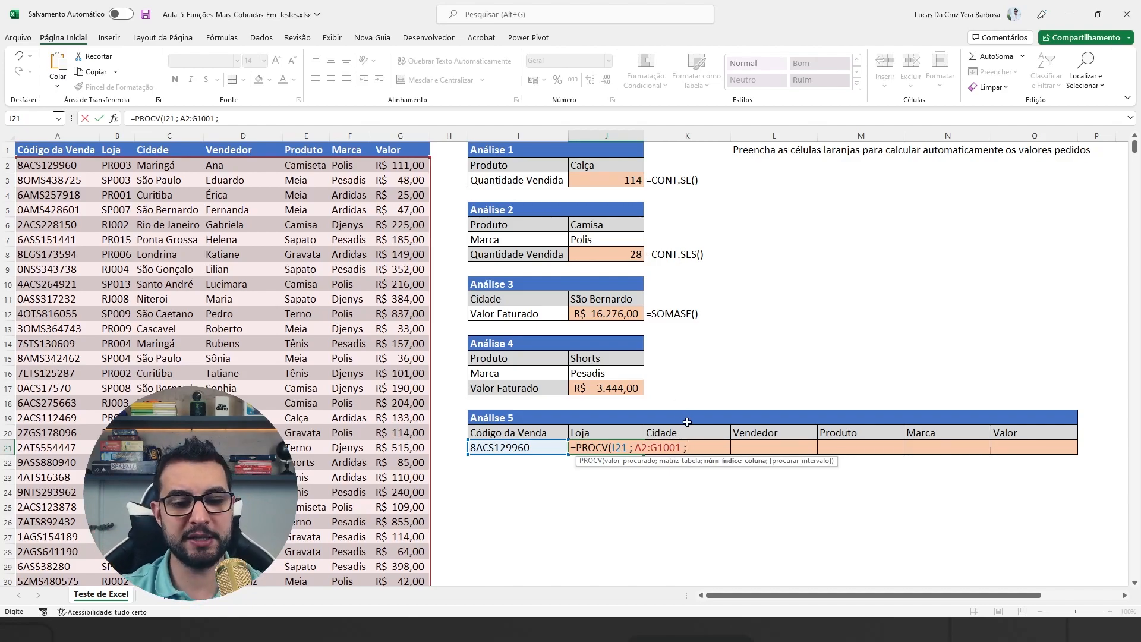
pyautogui.moveTo(469, 449); pyautogui.dragTo(440, 447)
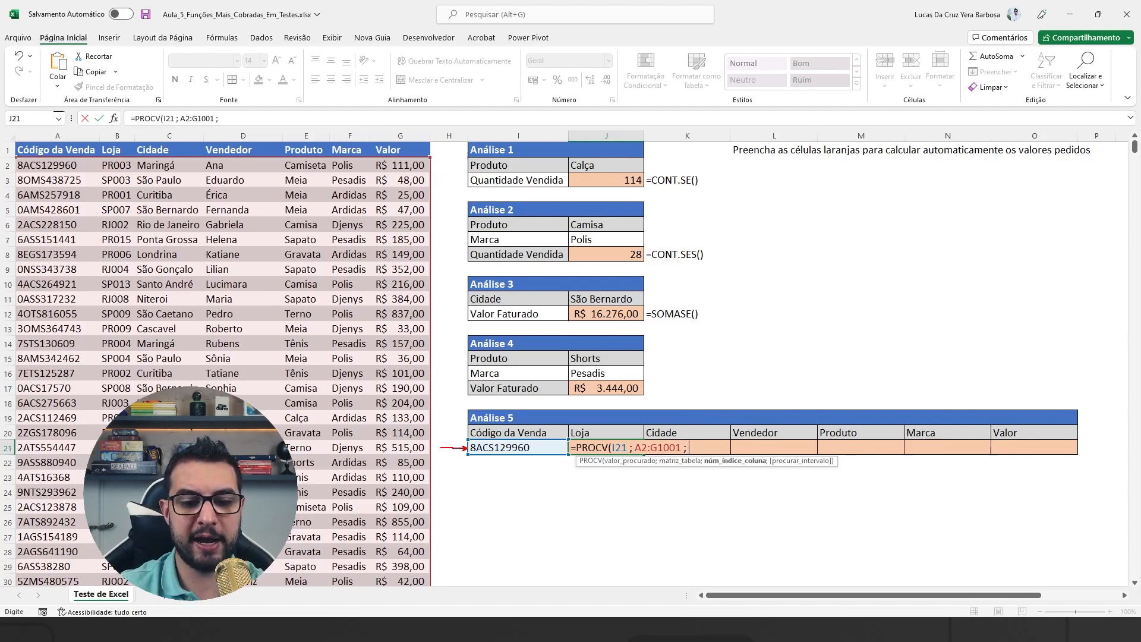
pyautogui.moveTo(50, 135); pyautogui.dragTo(50, 83)
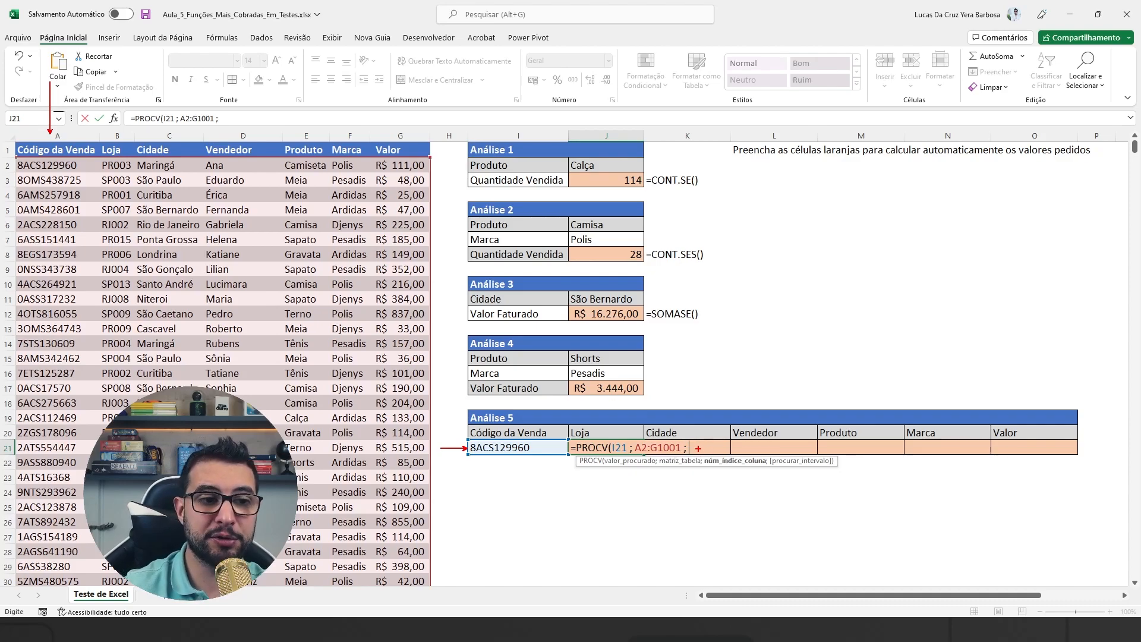
pyautogui.moveTo(75, 138)
pyautogui.mouseDown()
pyautogui.moveTo(223, 133)
pyautogui.moveTo(336, 146)
pyautogui.moveTo(389, 132)
pyautogui.mouseUp()
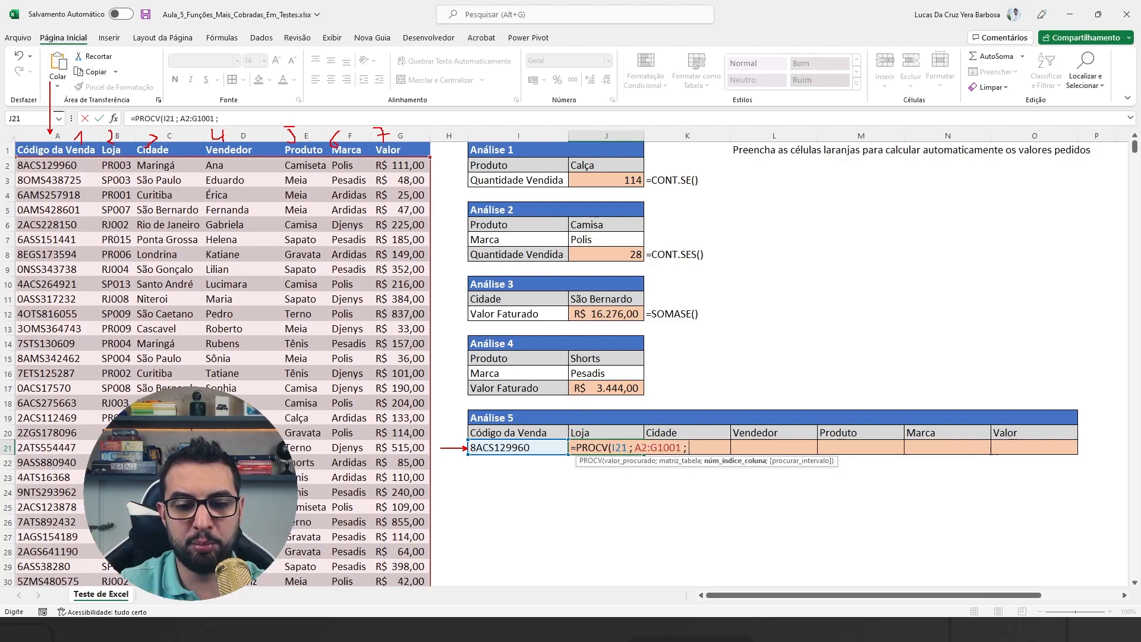
pyautogui.moveTo(123, 166); pyautogui.dragTo(580, 436)
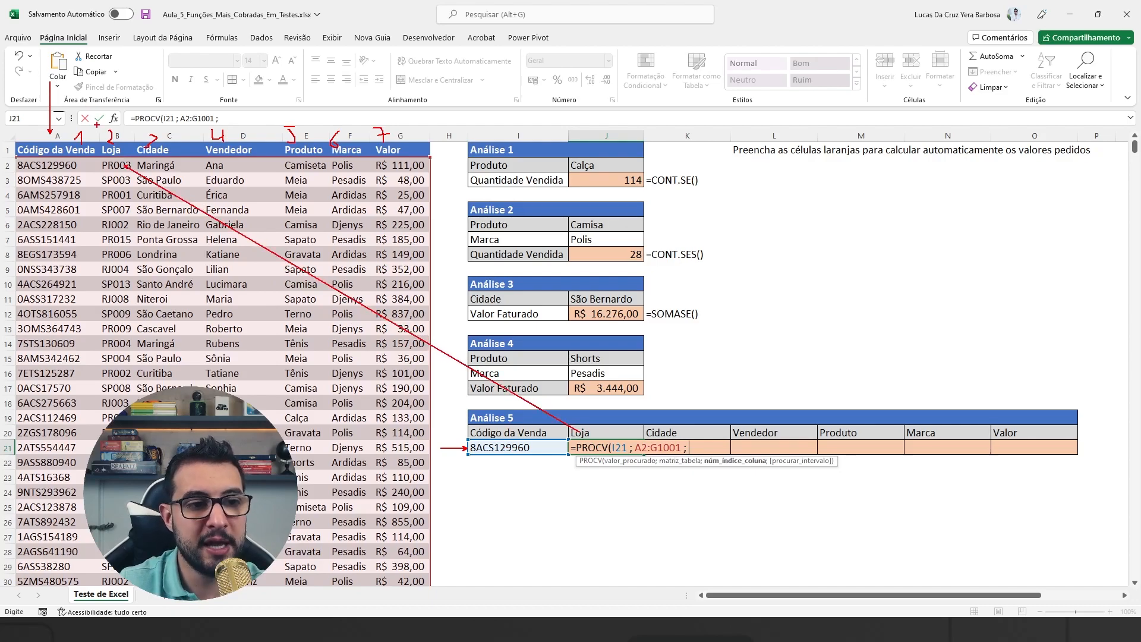
pyautogui.moveTo(96, 125); pyautogui.dragTo(137, 259)
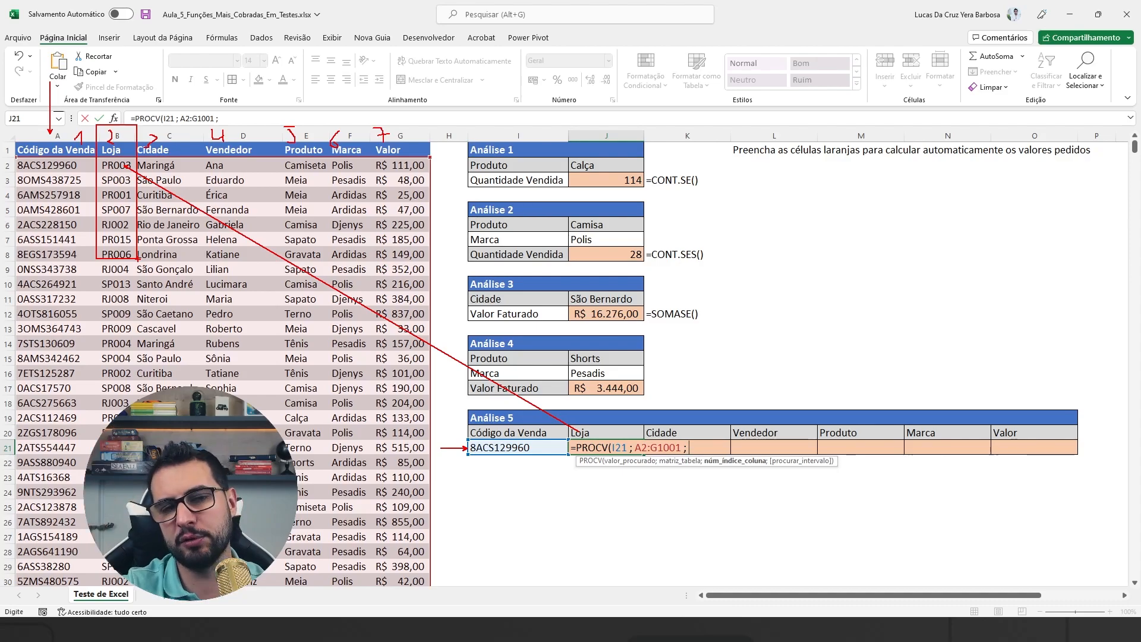
pyautogui.press('Escape')
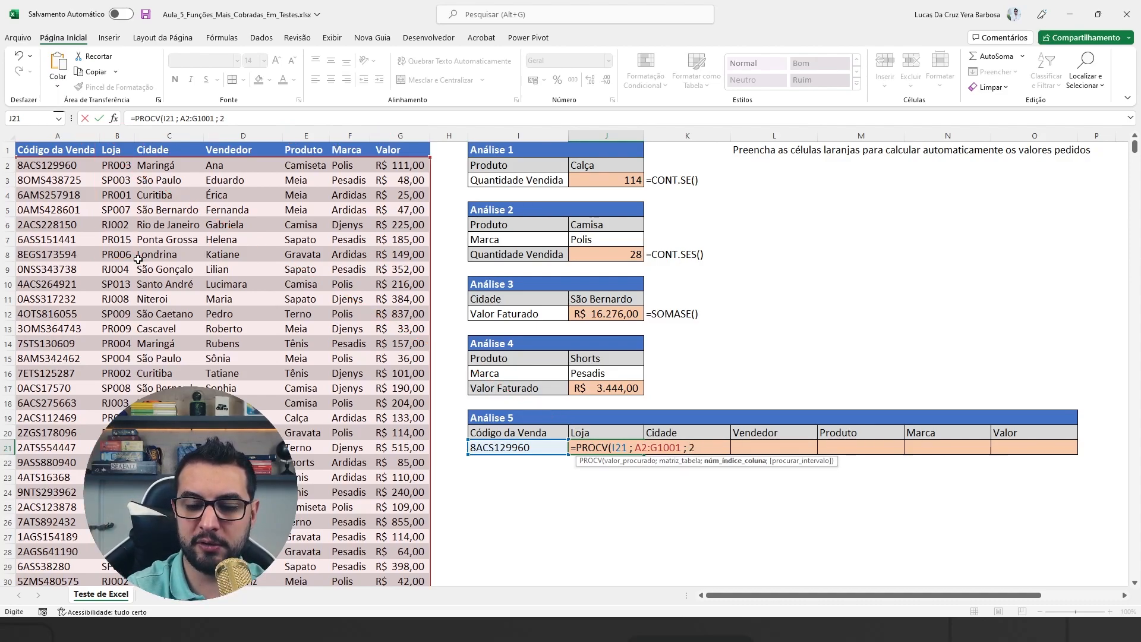
# Set the PROCV formula's column index to 2 and proceed to the match-type argument.
pyautogui.write(';')
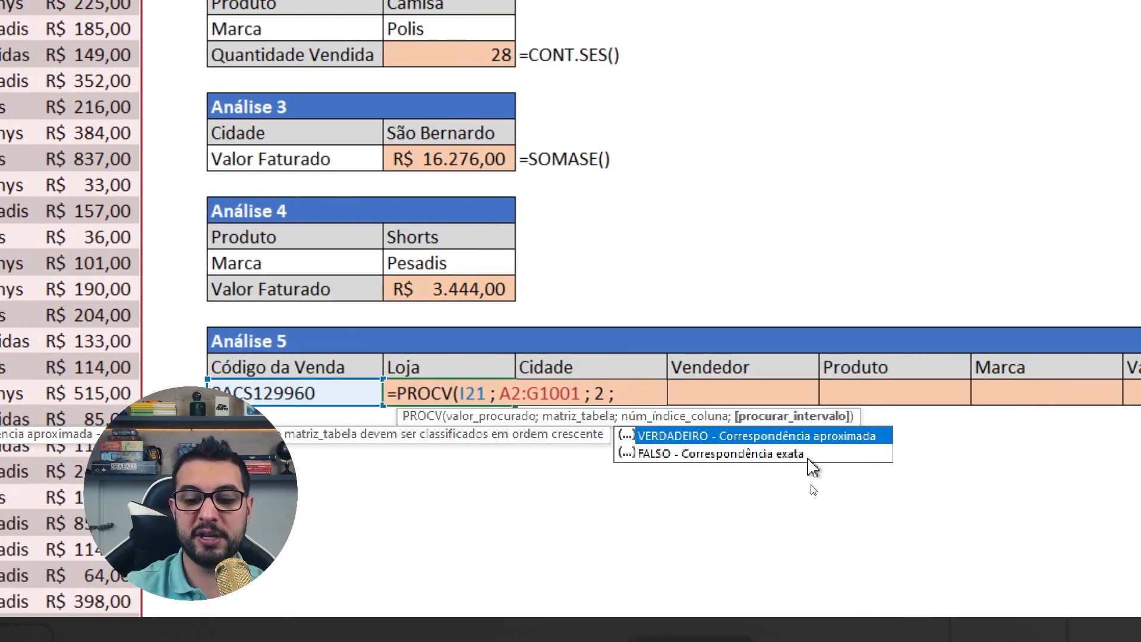
pyautogui.click(743, 455)
pyautogui.doubleClick(691, 455)
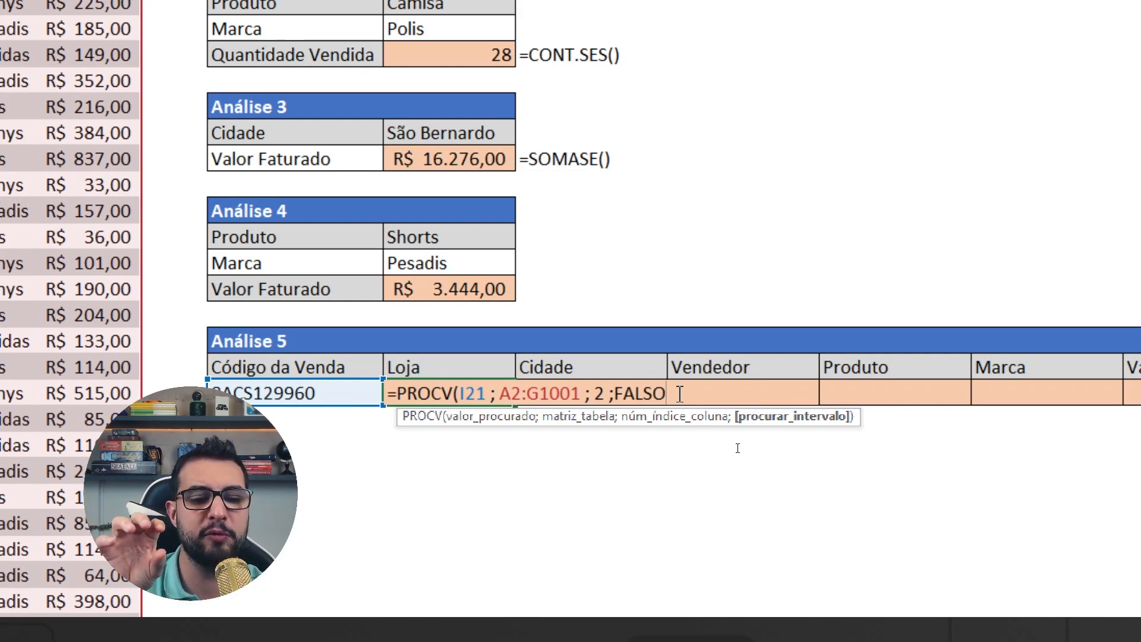
pyautogui.press('BackSpace')
pyautogui.press('BackSpace')
pyautogui.press('BackSpace')
pyautogui.press('BackSpace')
pyautogui.press('BackSpace')
pyautogui.press('BackSpace')
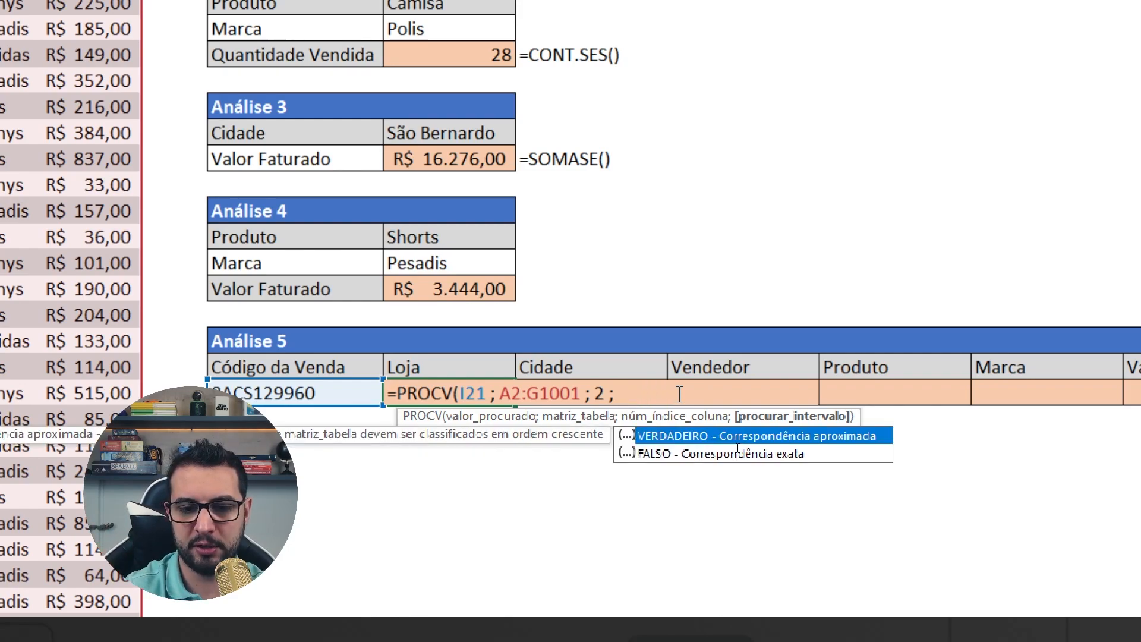
# Choose FALSO for exact match as the PROCV formula's last argument and close its parenthesis.
pyautogui.doubleClick(738, 455)
pyautogui.write(')')
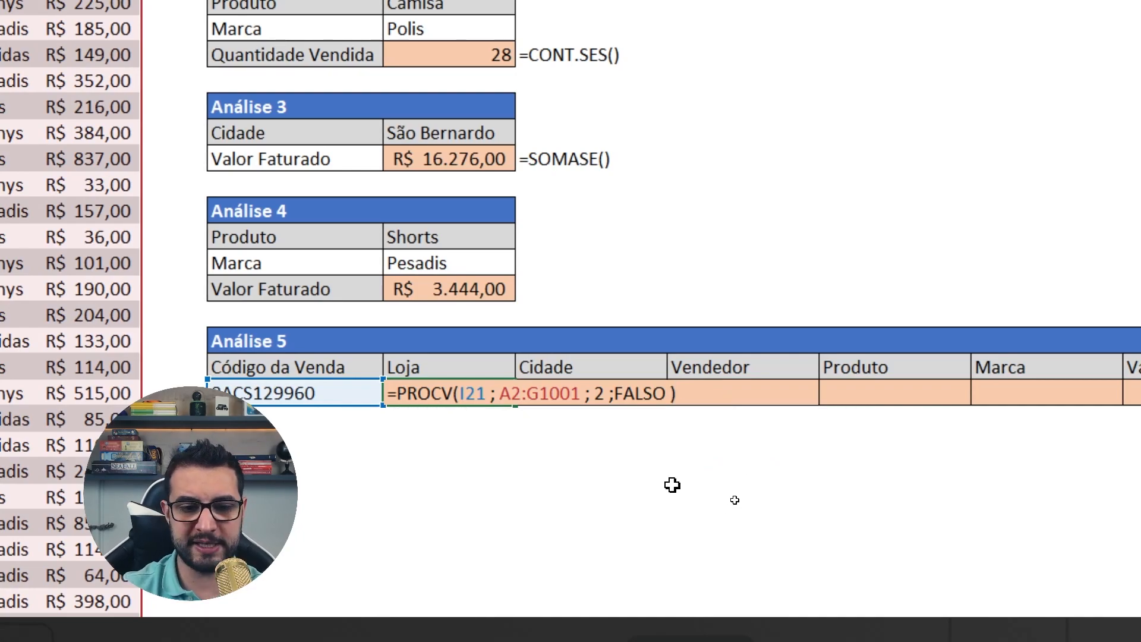
pyautogui.moveTo(453, 450)
pyautogui.mouseDown()
pyautogui.moveTo(465, 407)
pyautogui.moveTo(416, 343)
pyautogui.moveTo(356, 381)
pyautogui.mouseUp()
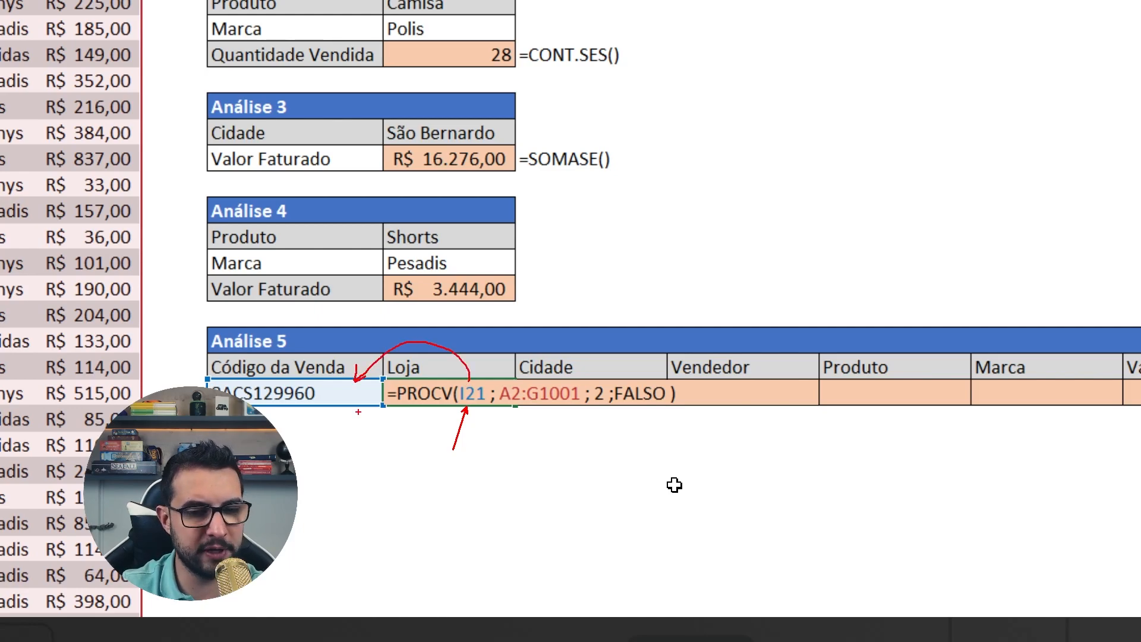
pyautogui.press('Escape')
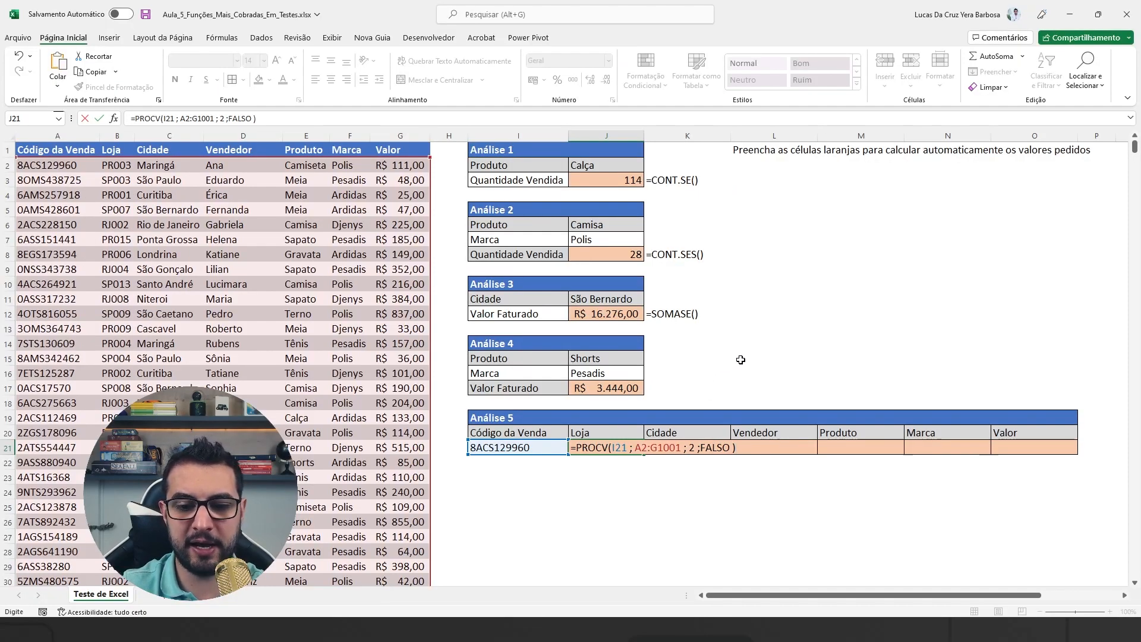
pyautogui.hotkey('ctrl', '2')
pyautogui.moveTo(636, 443); pyautogui.dragTo(622, 419)
pyautogui.moveTo(682, 458); pyautogui.dragTo(684, 474)
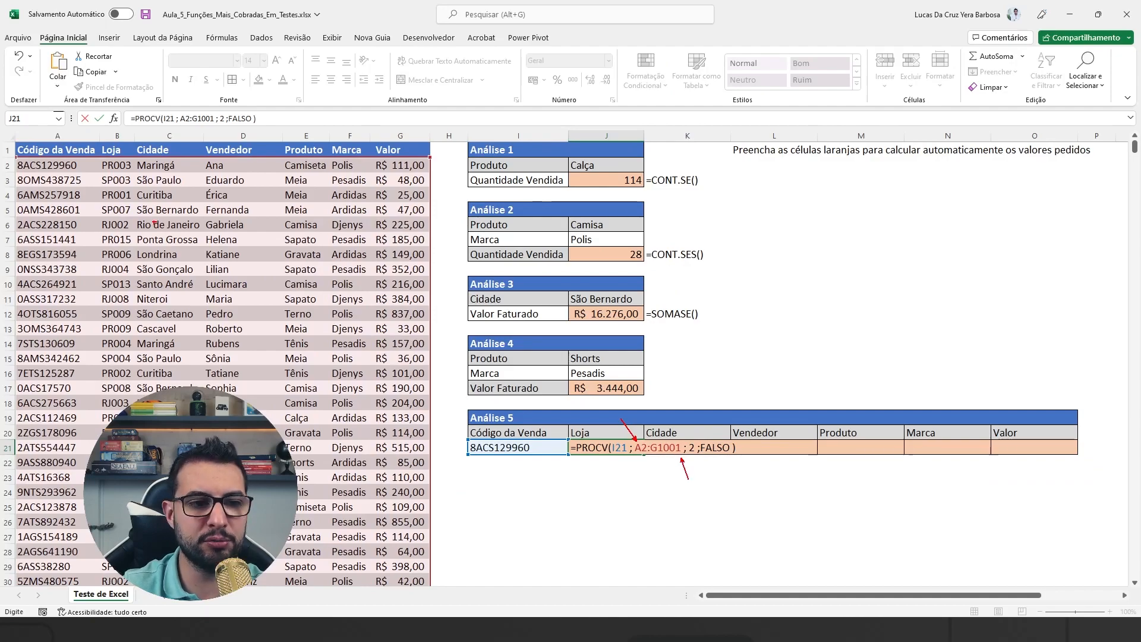
pyautogui.moveTo(14, 157)
pyautogui.mouseDown()
pyautogui.moveTo(155, 287)
pyautogui.moveTo(429, 587)
pyautogui.mouseUp()
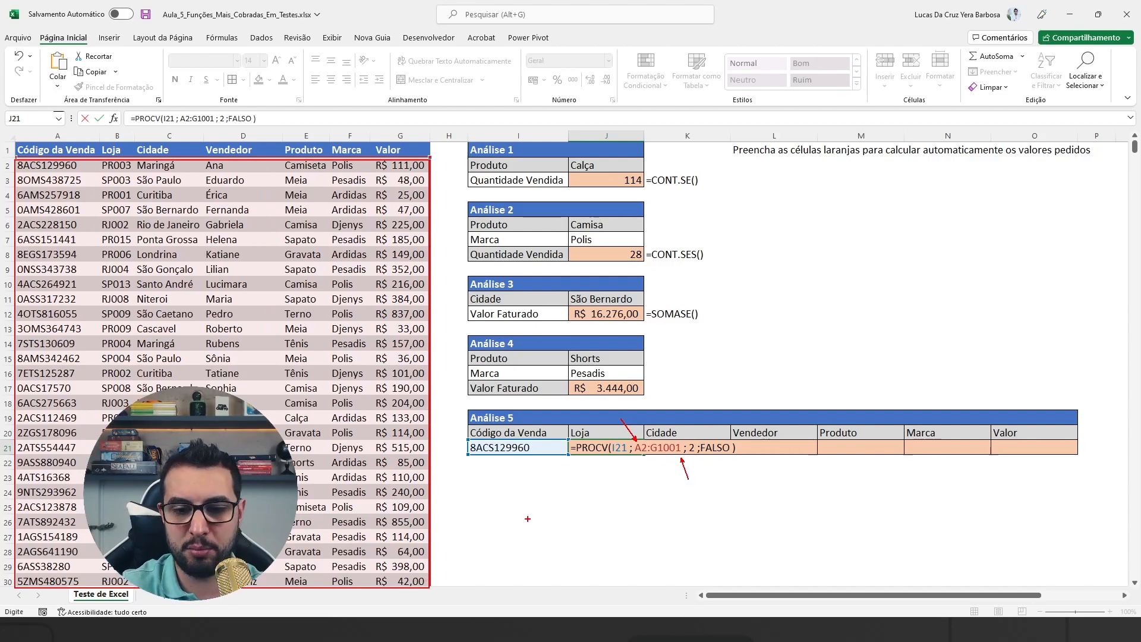
pyautogui.moveTo(28, 146); pyautogui.dragTo(18, 112)
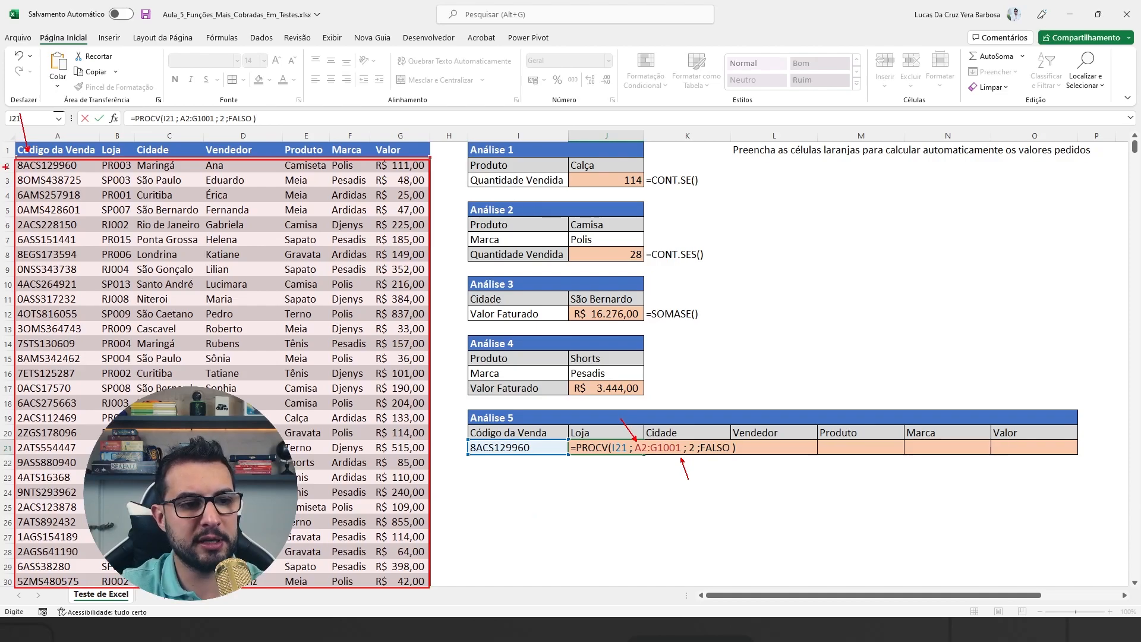
pyautogui.moveTo(468, 448); pyautogui.dragTo(450, 448)
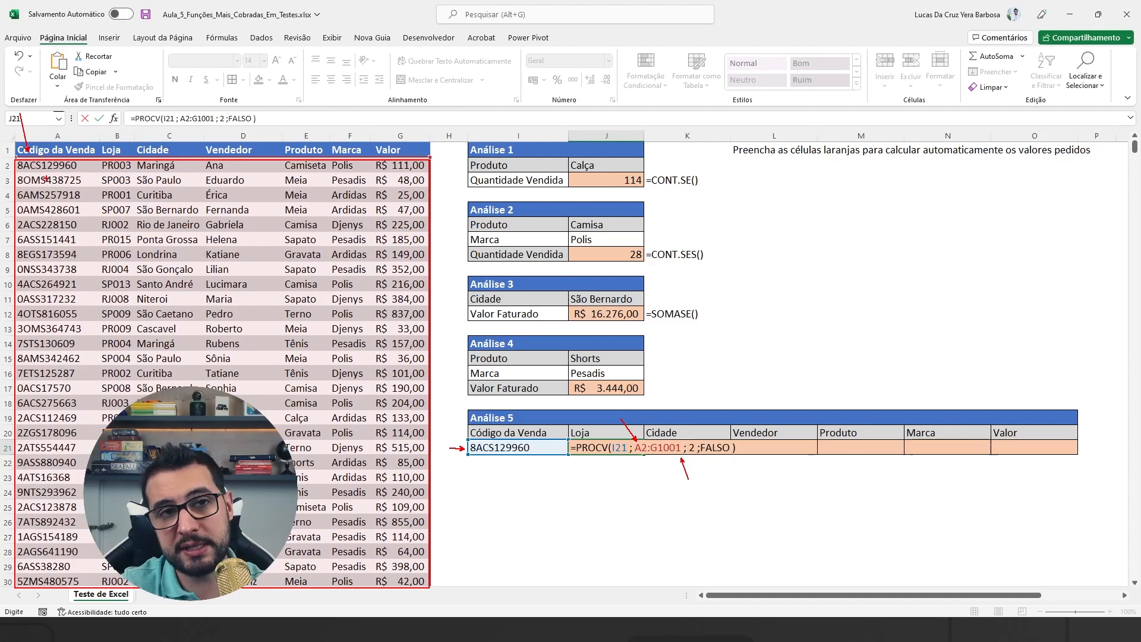
pyautogui.moveTo(15, 181); pyautogui.dragTo(2, 221)
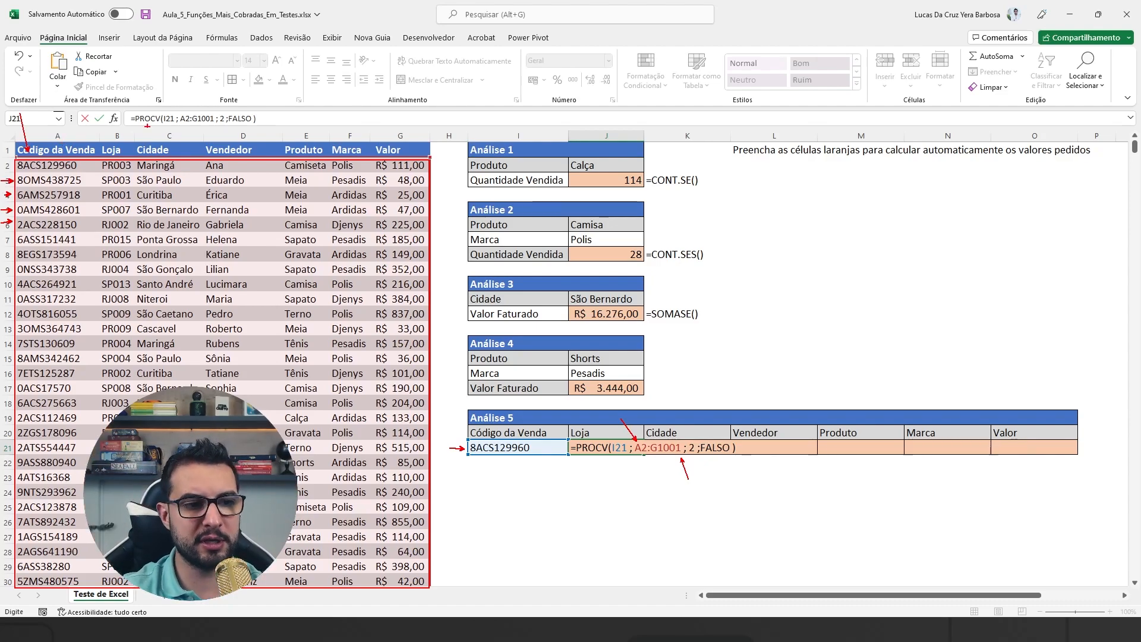
pyautogui.moveTo(690, 441); pyautogui.dragTo(683, 407)
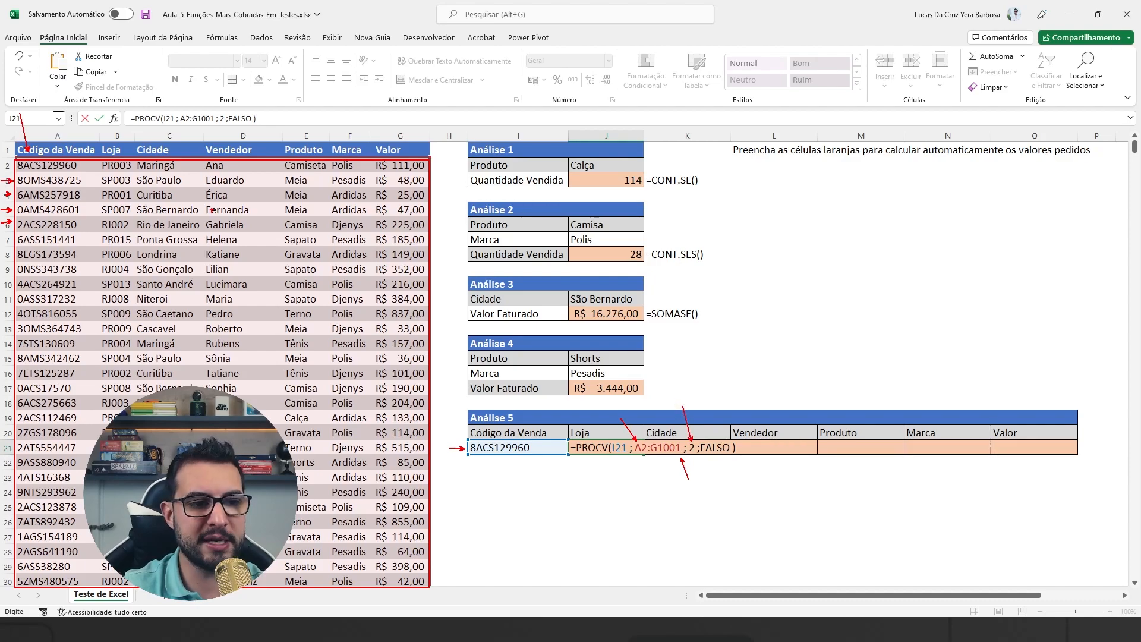
pyautogui.moveTo(13, 125)
pyautogui.mouseDown()
pyautogui.moveTo(52, 385)
pyautogui.moveTo(83, 448)
pyautogui.moveTo(96, 448)
pyautogui.mouseUp()
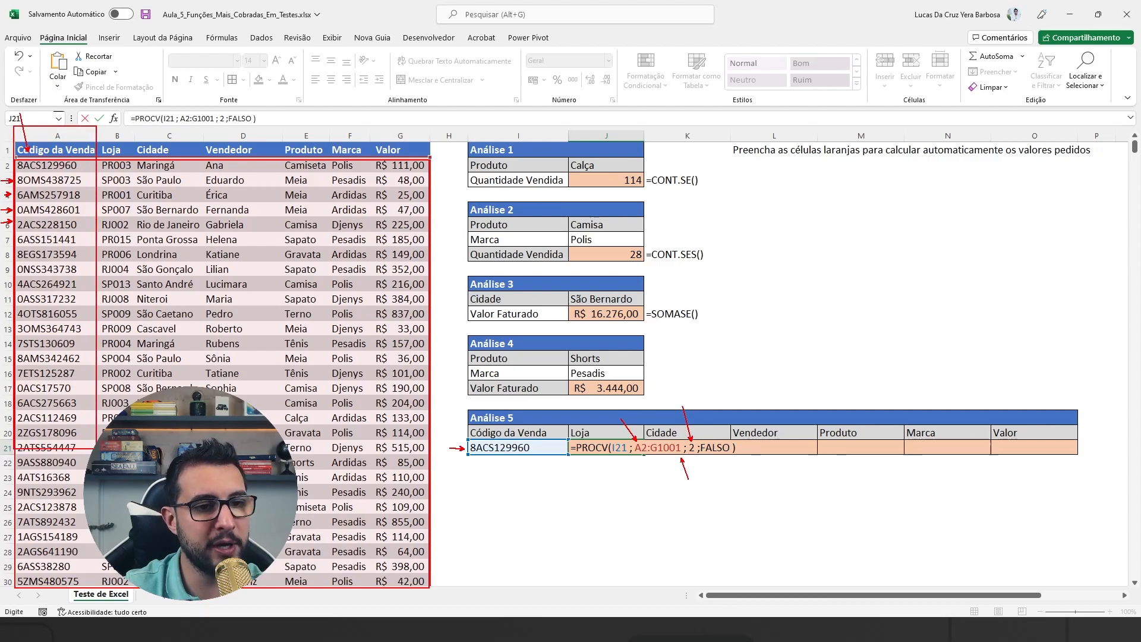
pyautogui.moveTo(98, 121); pyautogui.dragTo(137, 447)
pyautogui.moveTo(119, 103); pyautogui.dragTo(127, 119)
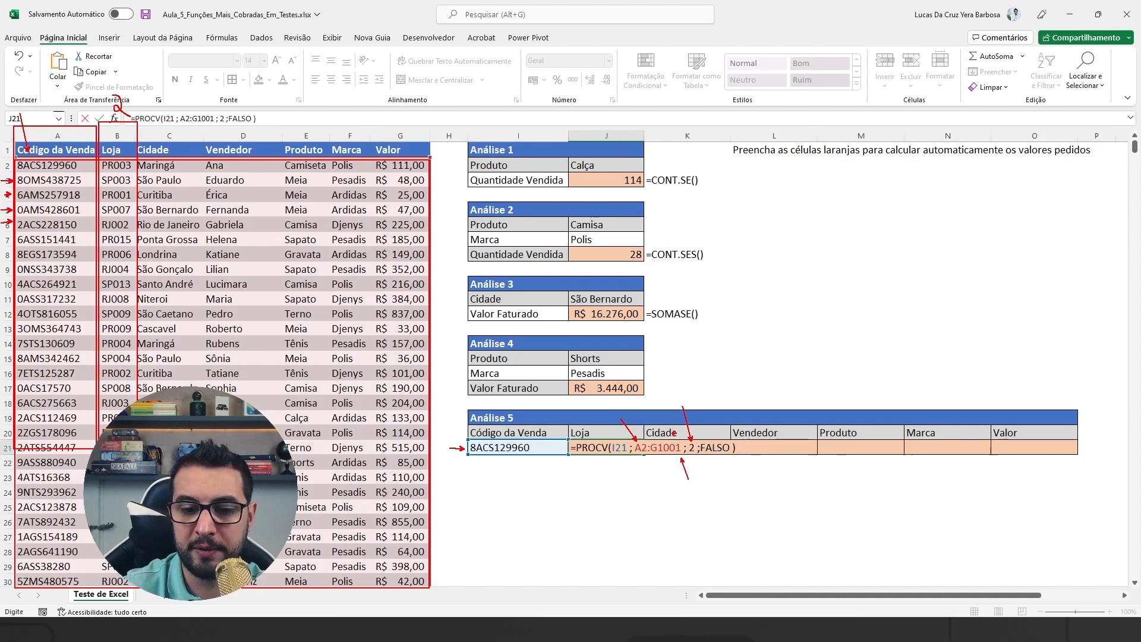
pyautogui.moveTo(713, 462); pyautogui.dragTo(714, 471)
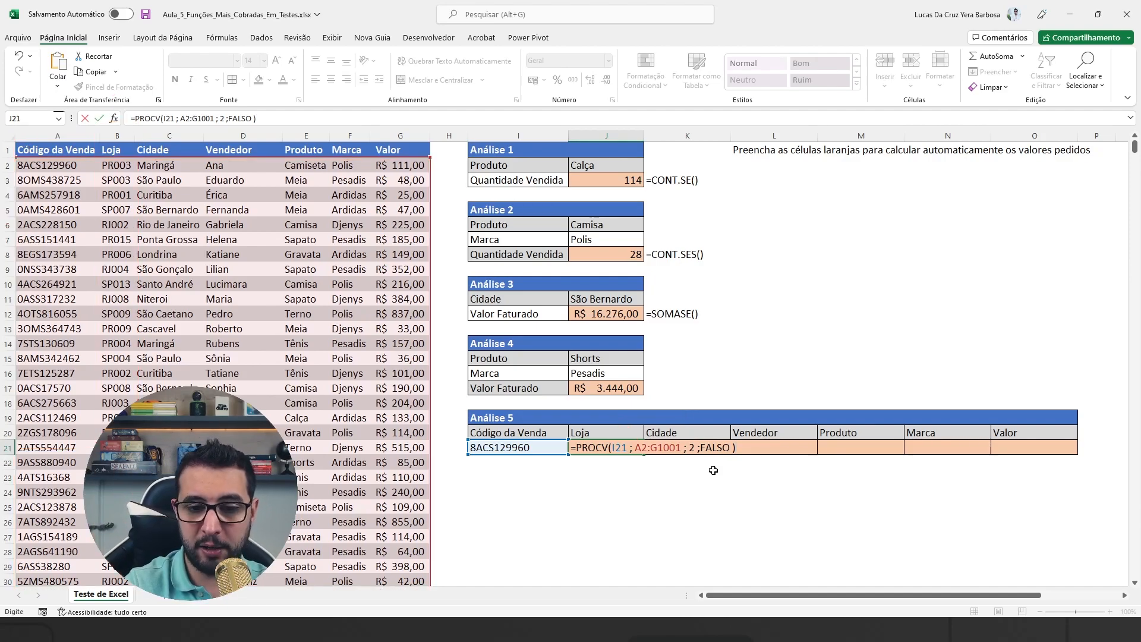
# Enter the completed PROCV formula in Análise 5's Loja cell J21, and reselect that cell to review it.
pyautogui.press('Return')
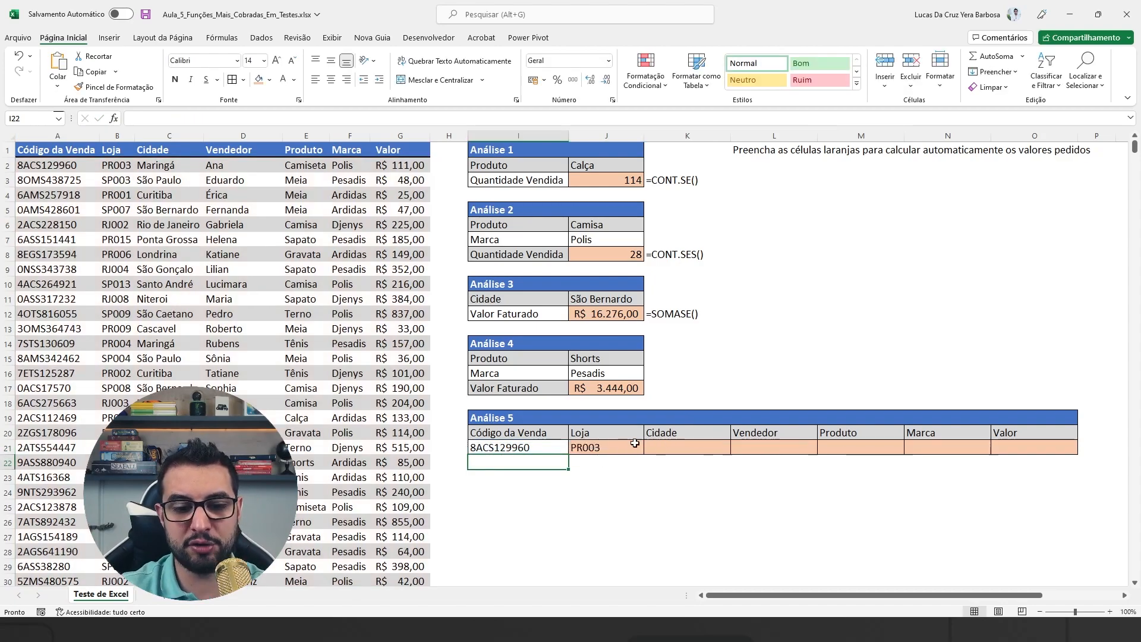
pyautogui.click(634, 446)
pyautogui.click(555, 450)
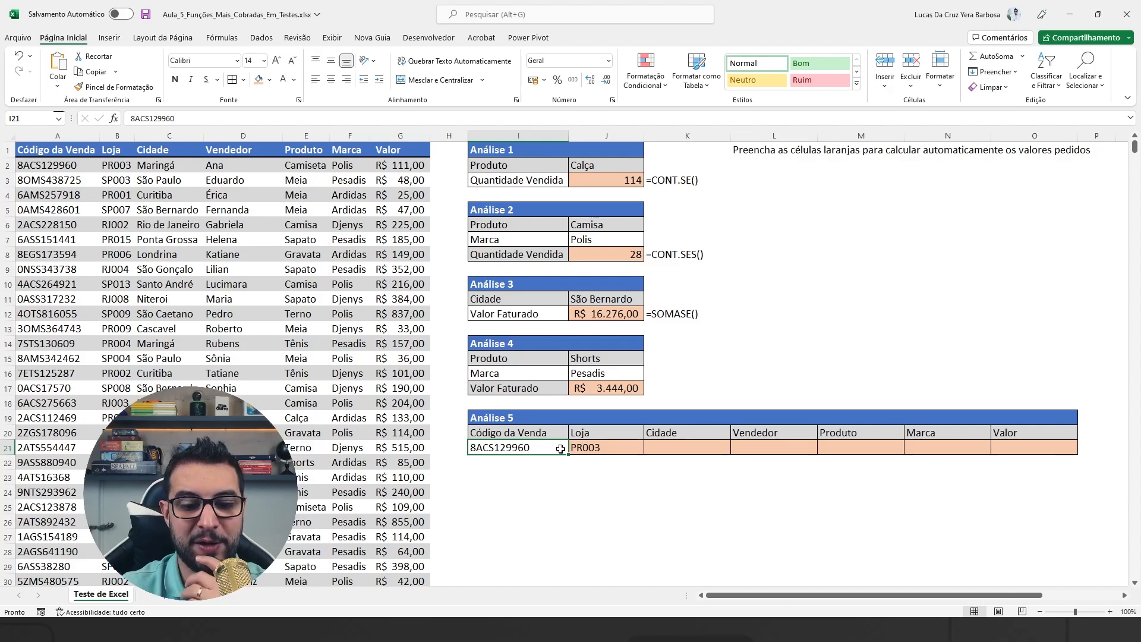
pyautogui.click(599, 447)
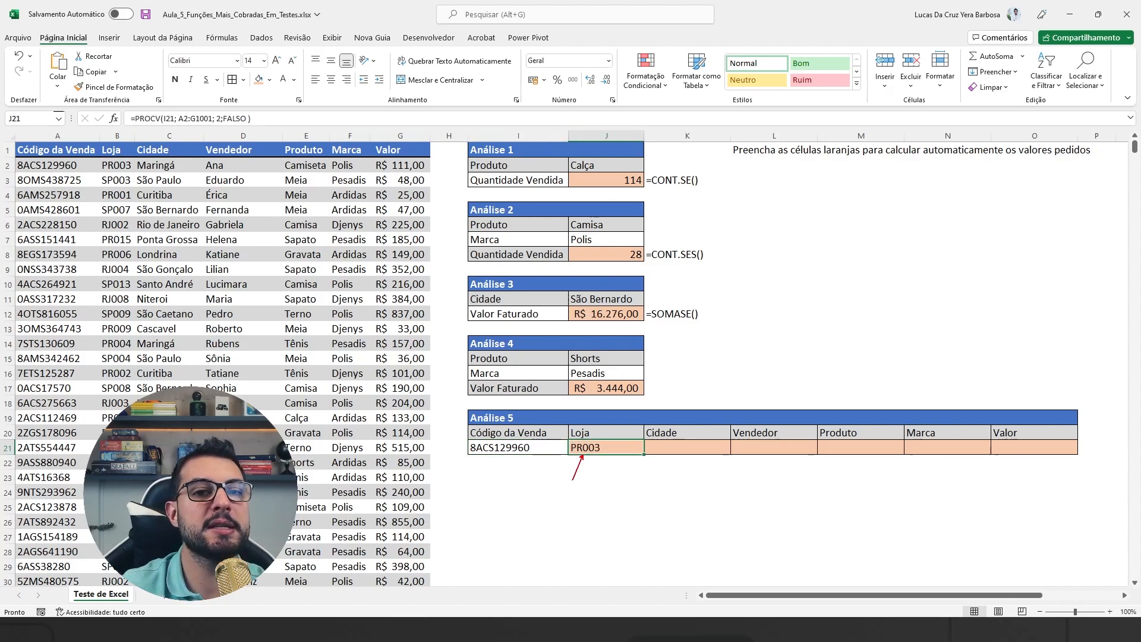
# Copy the sale code from A12 into Análise 5's Código da Venda cell I21, and reselect A12 to compare its row's Loja with the lookup.
pyautogui.click(55, 308)
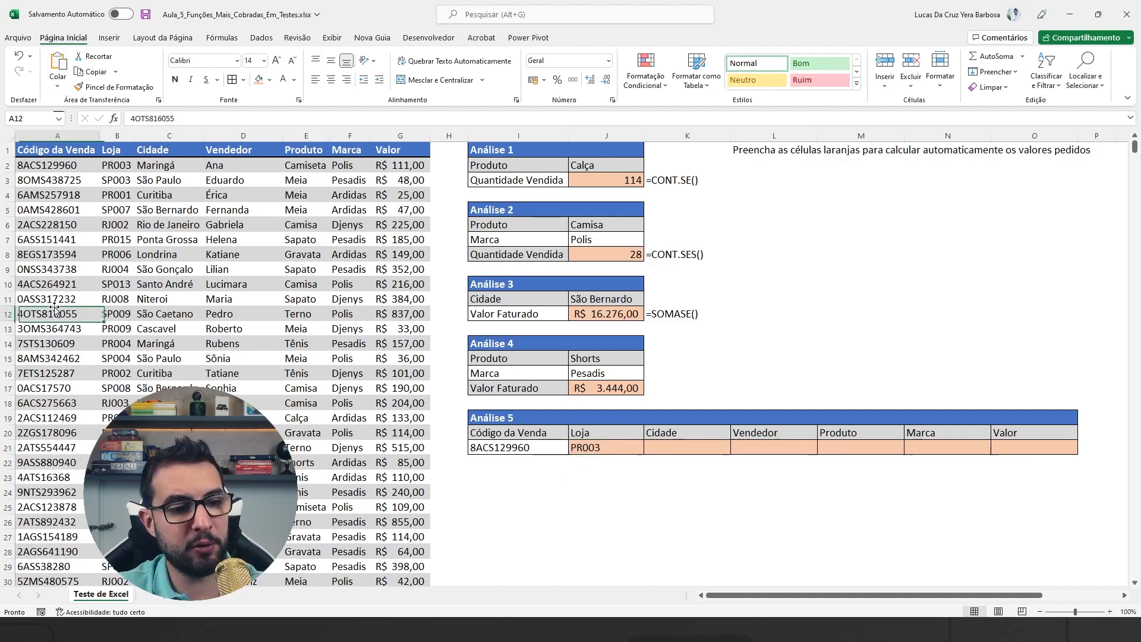
pyautogui.moveTo(199, 119); pyautogui.dragTo(129, 120)
pyautogui.hotkey('ctrl', 'c')
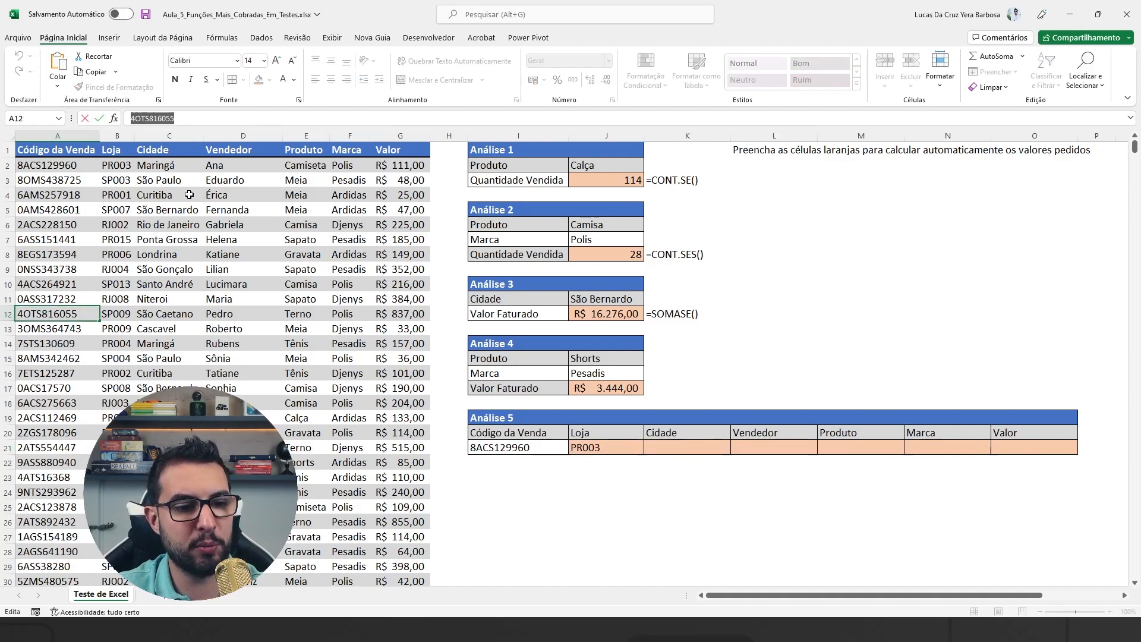
pyautogui.press('Escape')
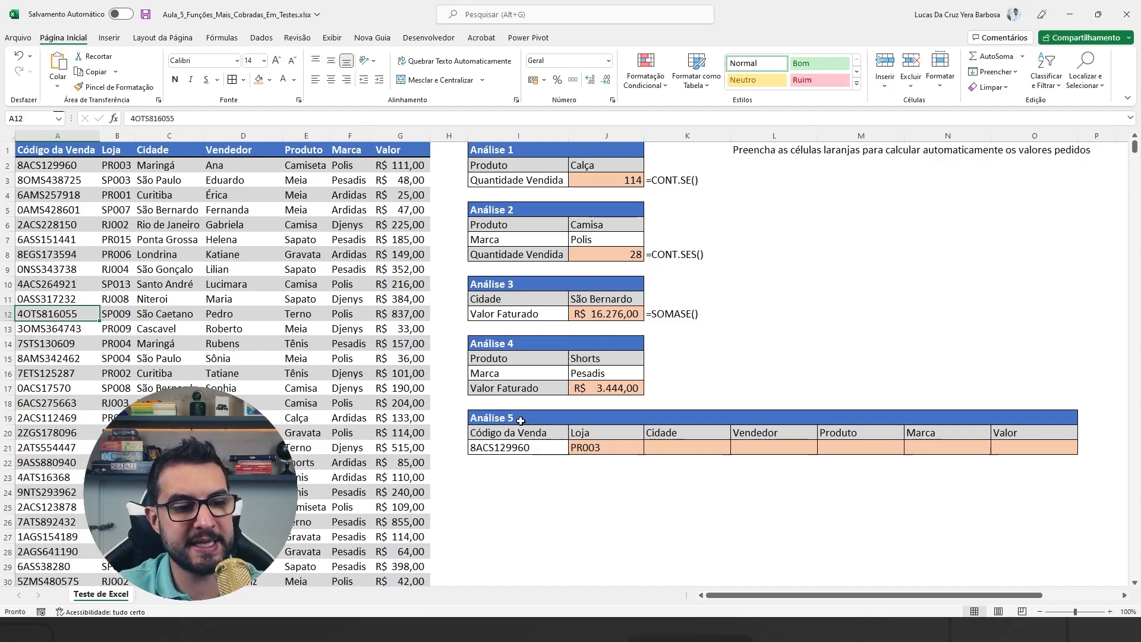
pyautogui.click(512, 448)
pyautogui.hotkey('ctrl', 'v')
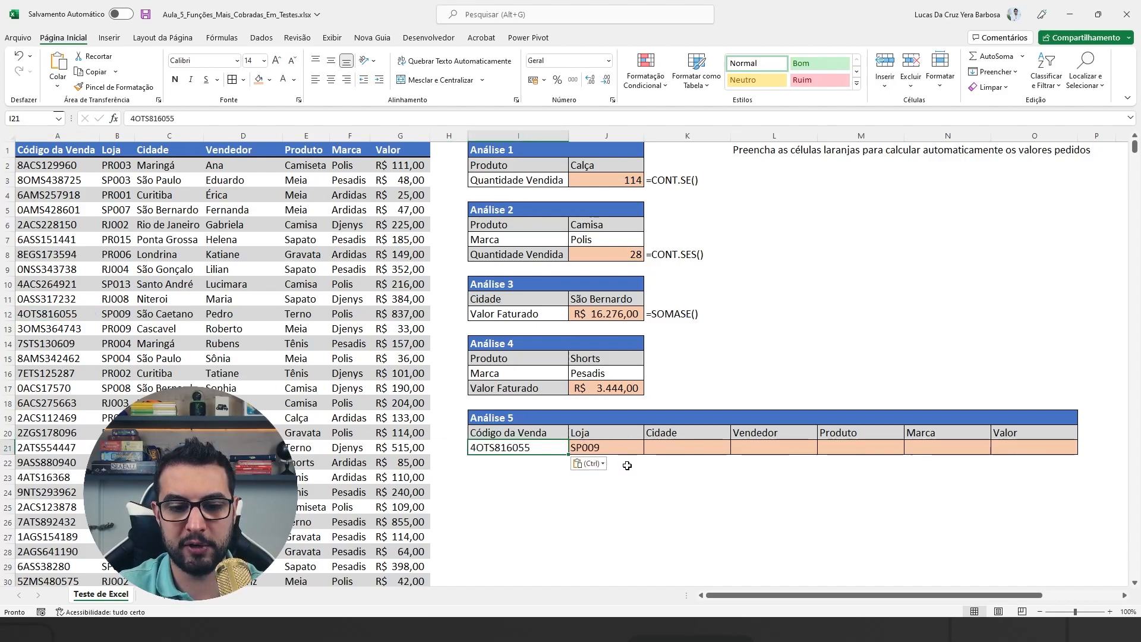
pyautogui.click(56, 286)
pyautogui.click(71, 315)
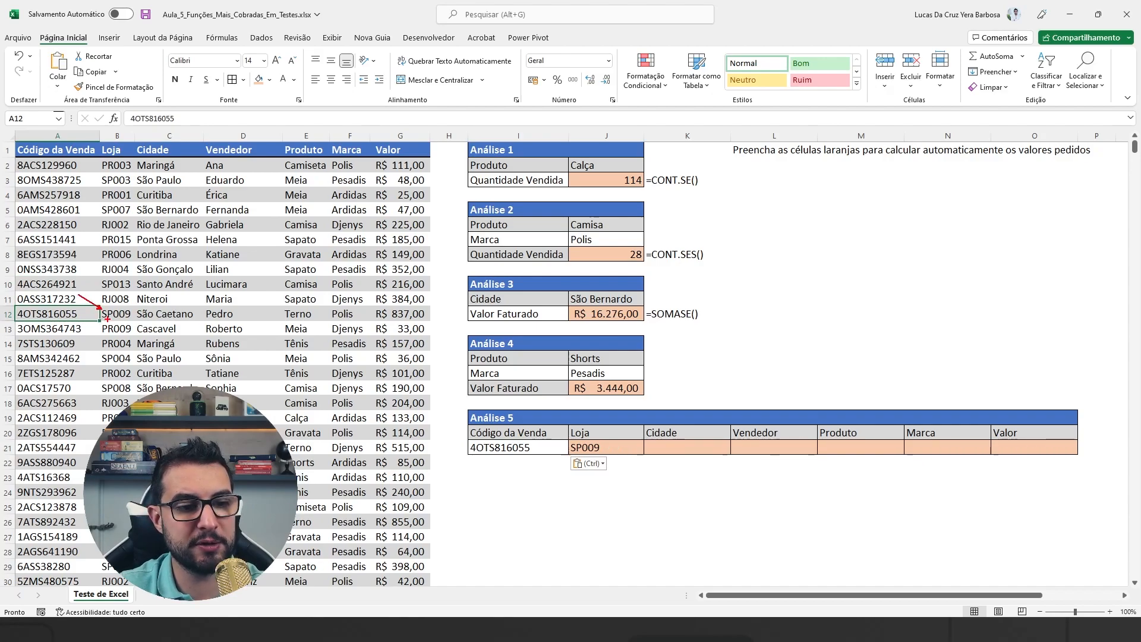
pyautogui.moveTo(536, 418); pyautogui.dragTo(569, 444)
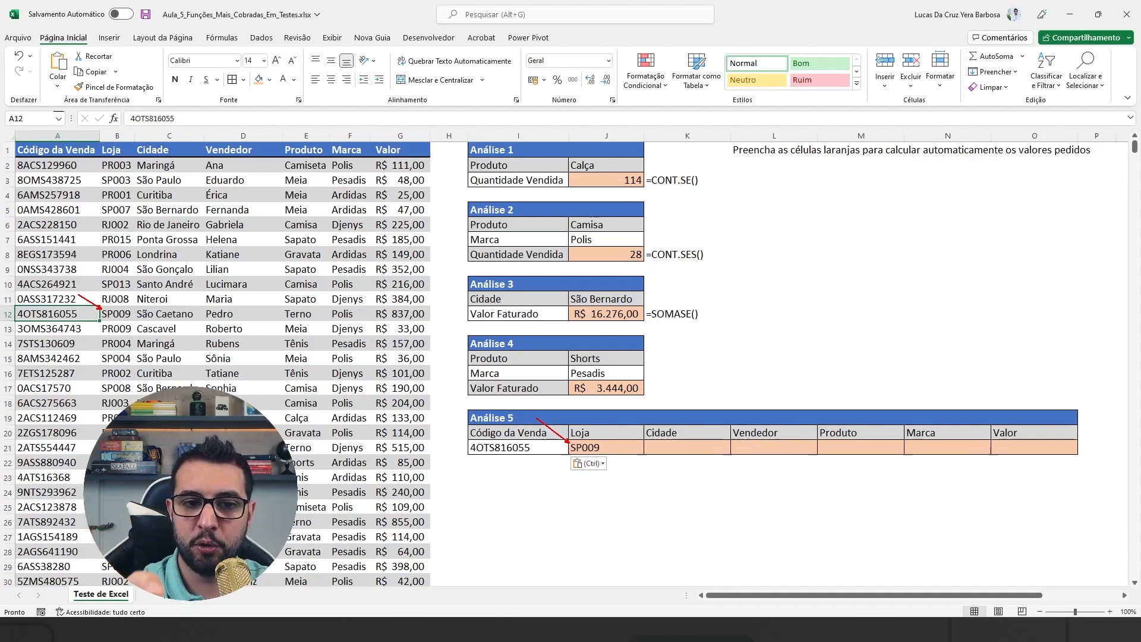
# Review the PROCV formula in Análise 5's Loja cell J21 without changing it.
pyautogui.press('e')
pyautogui.moveTo(1037, 463); pyautogui.dragTo(581, 462)
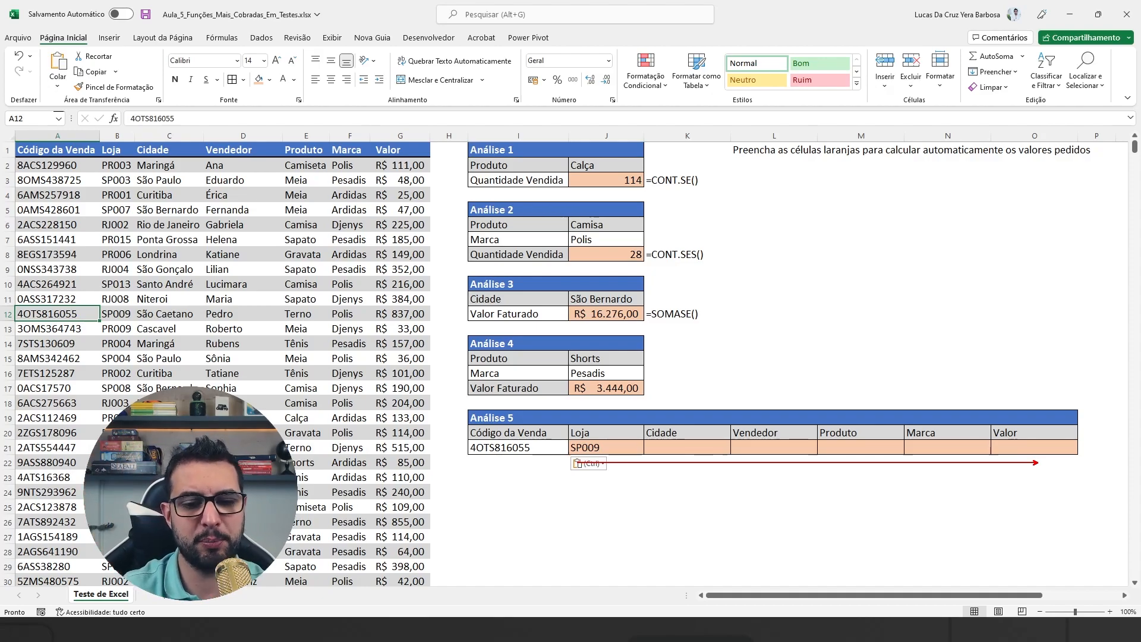
pyautogui.click(624, 449)
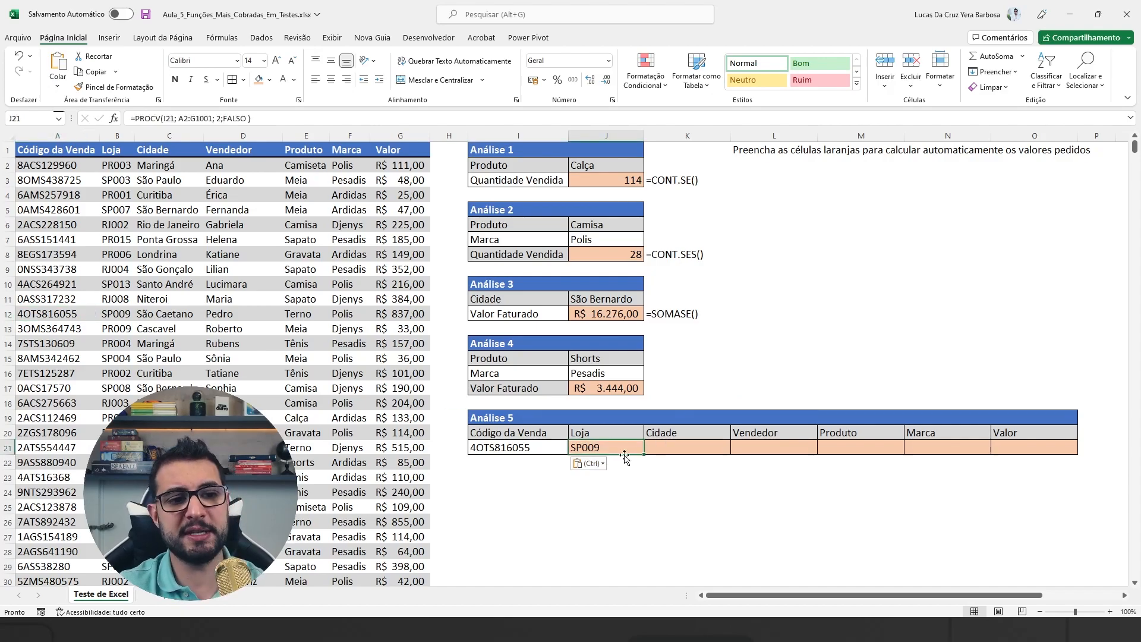
pyautogui.press('F2')
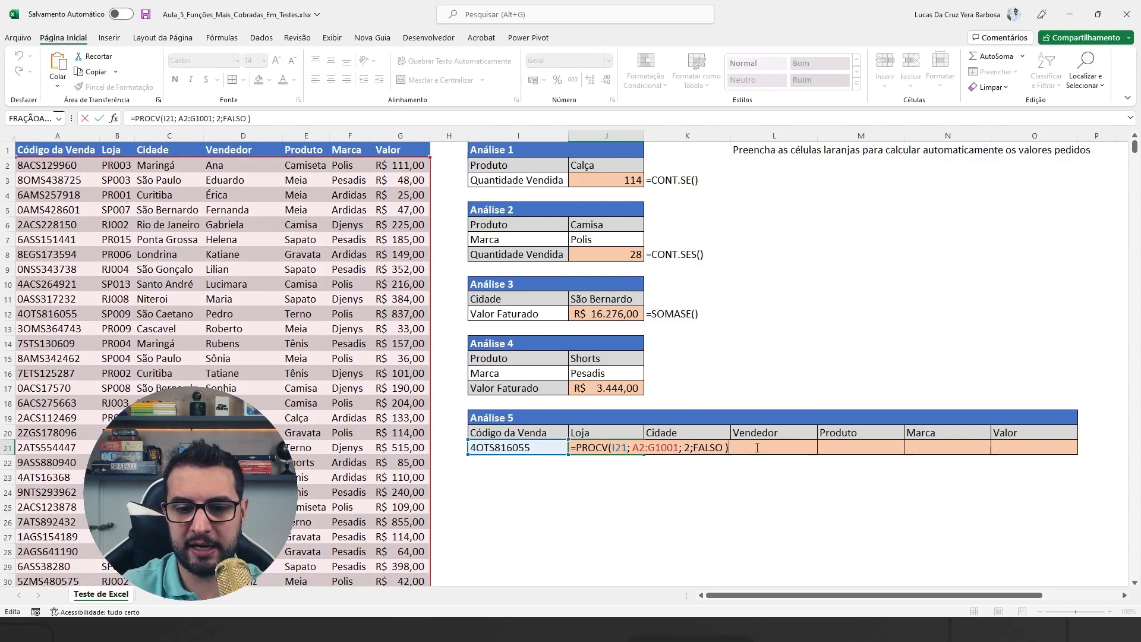
pyautogui.press('Escape')
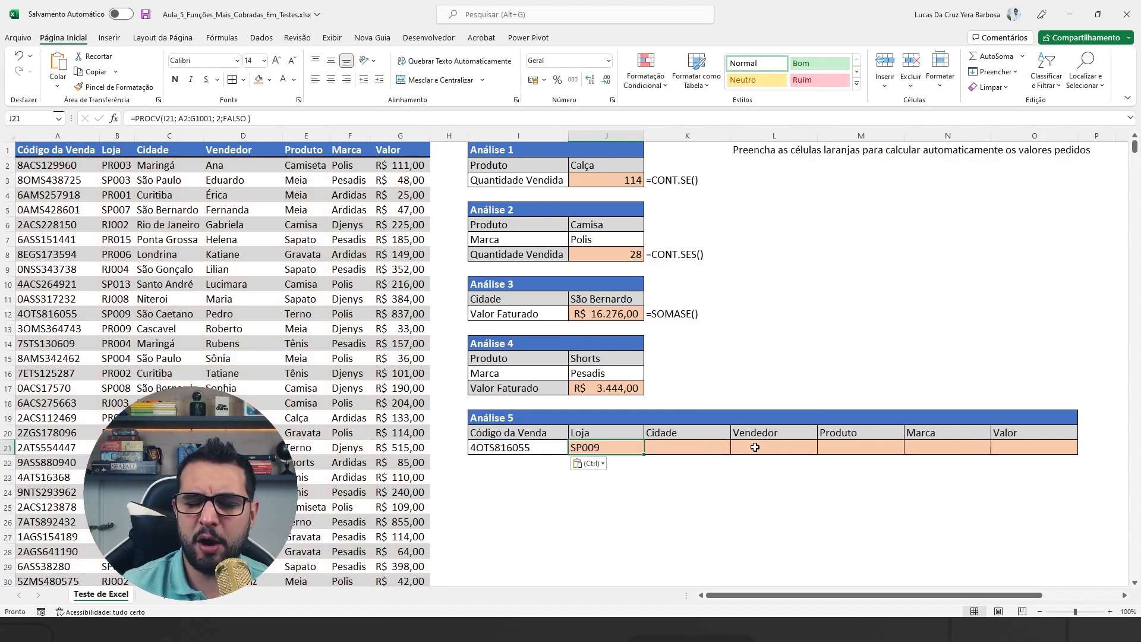
# Examine the J21 formula's lookup value, table range and column index, numbering the Loja to Valor fields from 2 to 7.
pyautogui.press('F2')
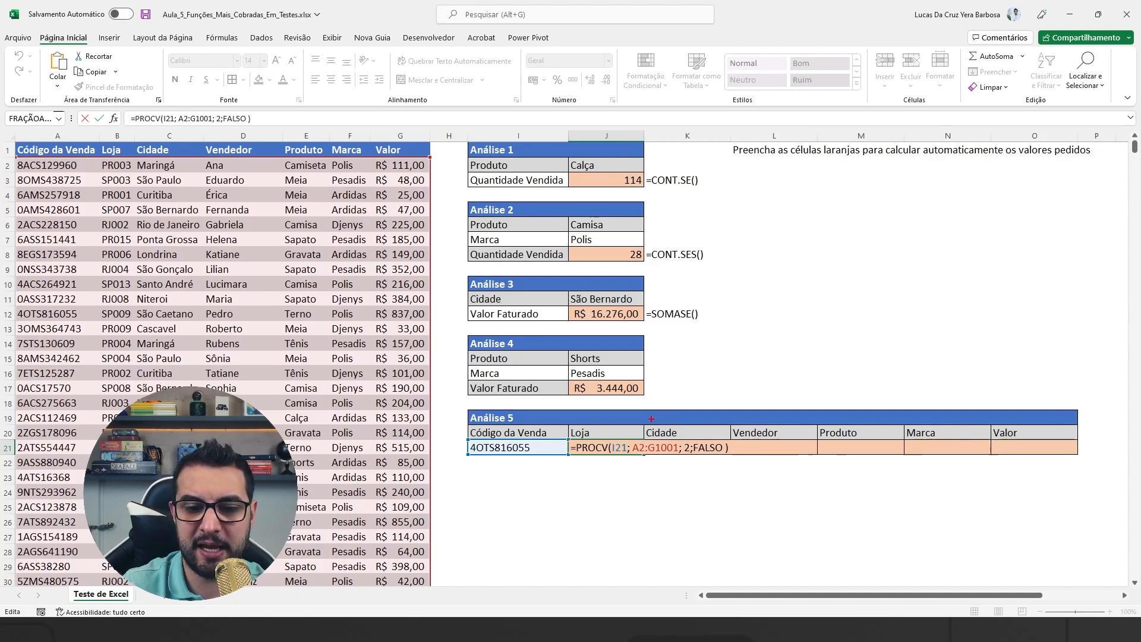
pyautogui.moveTo(642, 404); pyautogui.dragTo(662, 423)
pyautogui.moveTo(742, 406)
pyautogui.mouseDown()
pyautogui.moveTo(759, 425)
pyautogui.moveTo(833, 423)
pyautogui.mouseUp()
pyautogui.moveTo(895, 404); pyautogui.dragTo(914, 423)
pyautogui.moveTo(973, 403); pyautogui.dragTo(1002, 422)
pyautogui.moveTo(623, 457)
pyautogui.mouseDown()
pyautogui.moveTo(622, 468)
pyautogui.moveTo(575, 479)
pyautogui.moveTo(486, 463)
pyautogui.mouseUp()
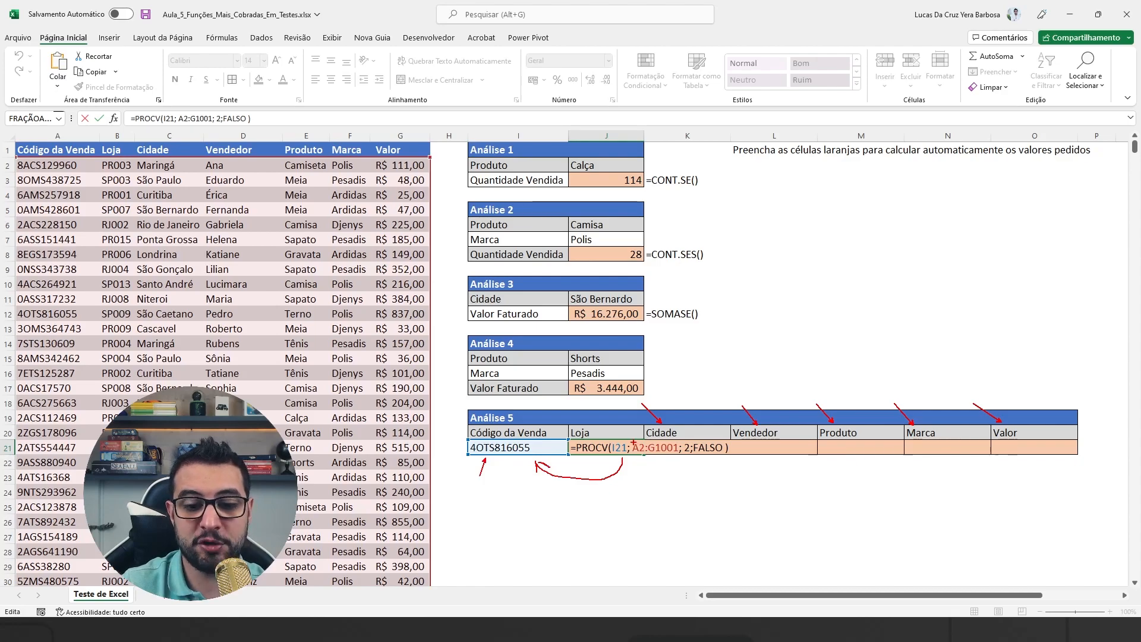
pyautogui.moveTo(632, 443)
pyautogui.mouseDown()
pyautogui.moveTo(681, 457)
pyautogui.moveTo(631, 457)
pyautogui.moveTo(632, 443)
pyautogui.mouseUp()
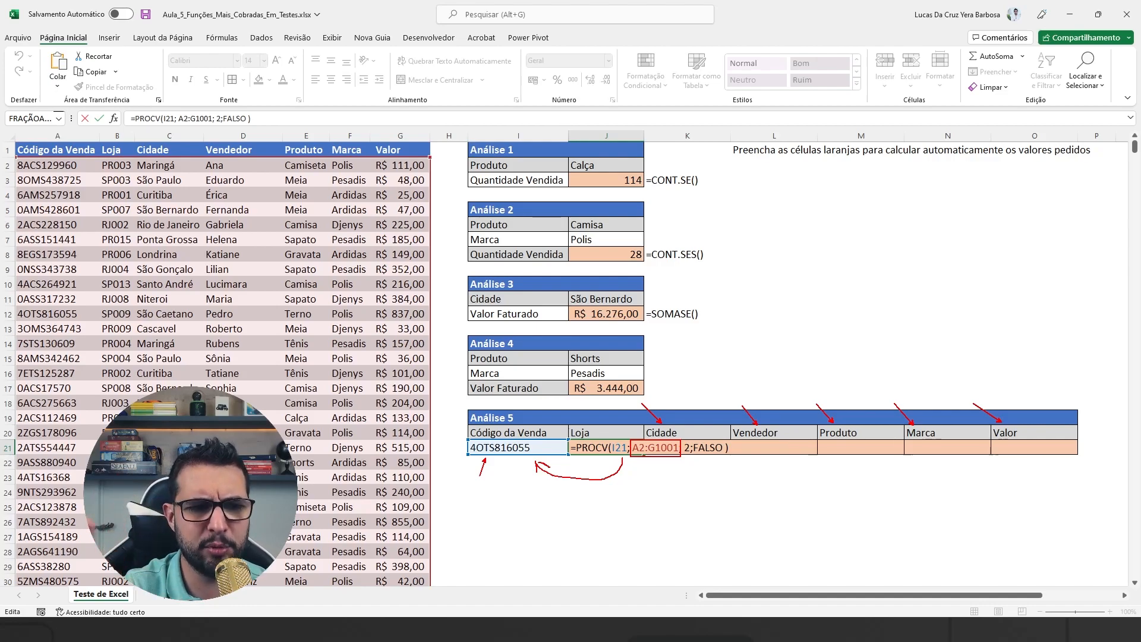
pyautogui.moveTo(688, 436); pyautogui.dragTo(685, 403)
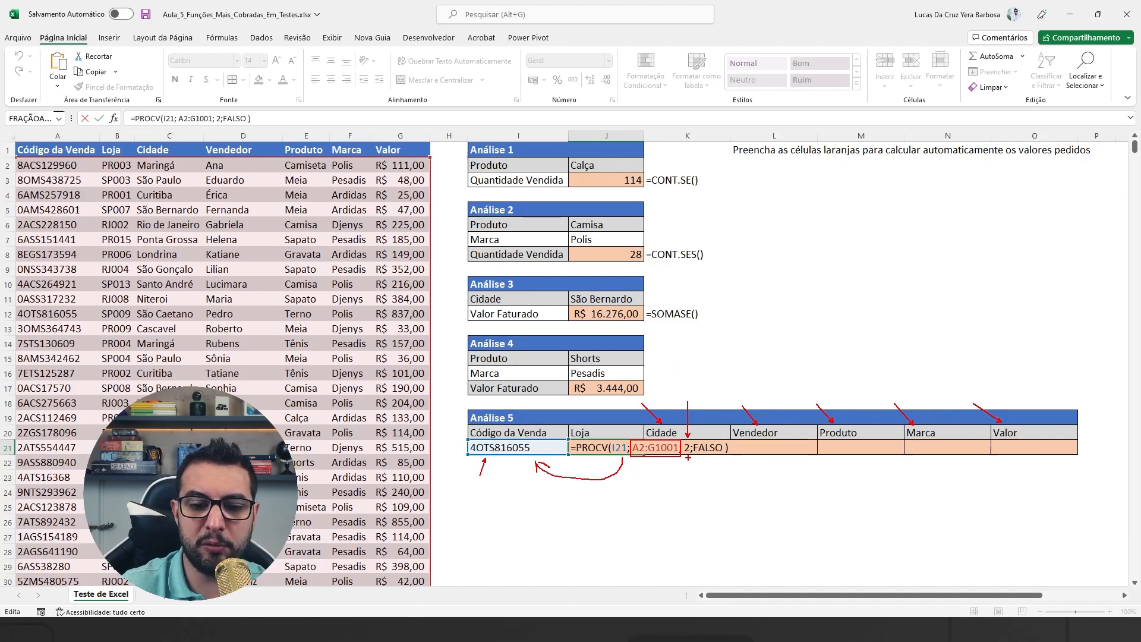
pyautogui.moveTo(605, 494)
pyautogui.mouseDown()
pyautogui.moveTo(620, 510)
pyautogui.moveTo(666, 495)
pyautogui.moveTo(658, 504)
pyautogui.mouseUp()
pyautogui.moveTo(764, 490); pyautogui.dragTo(766, 500)
pyautogui.moveTo(855, 492)
pyautogui.mouseDown()
pyautogui.moveTo(849, 506)
pyautogui.moveTo(876, 491)
pyautogui.mouseUp()
pyautogui.moveTo(947, 489); pyautogui.dragTo(937, 506)
pyautogui.moveTo(1013, 474); pyautogui.dragTo(1019, 490)
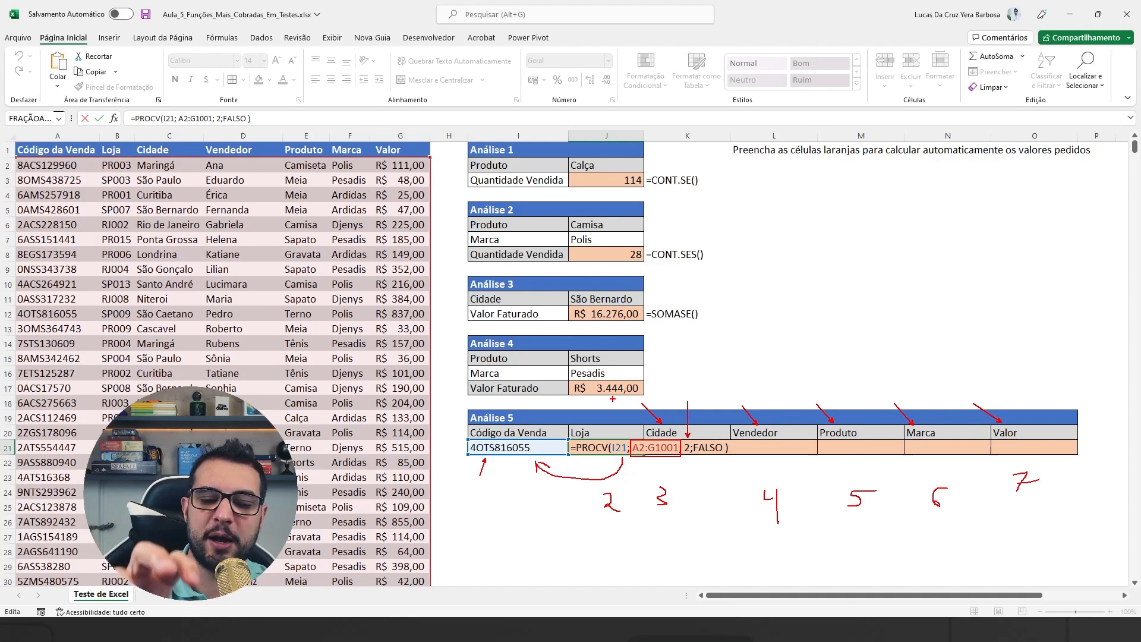
pyautogui.press('Escape')
pyautogui.press('Return')
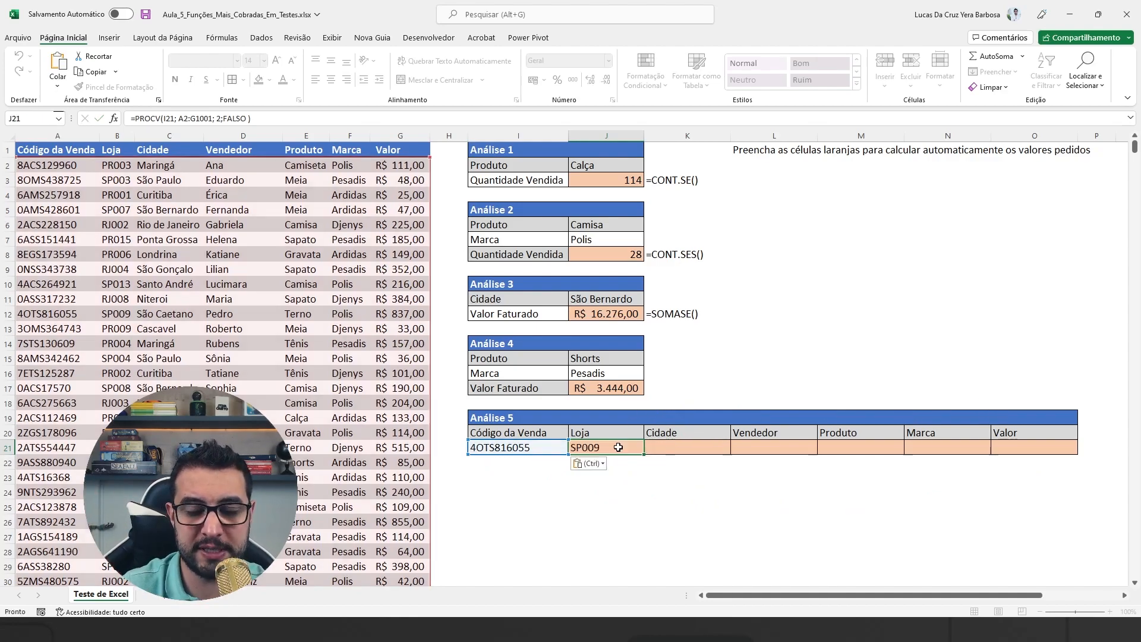
# Copy the text of J21's PROCV formula into Análise 5's Cidade cell K21 and set its column index to 3.
pyautogui.doubleClick(618, 447)
pyautogui.moveTo(734, 449); pyautogui.dragTo(561, 451)
pyautogui.hotkey('ctrl', 'c')
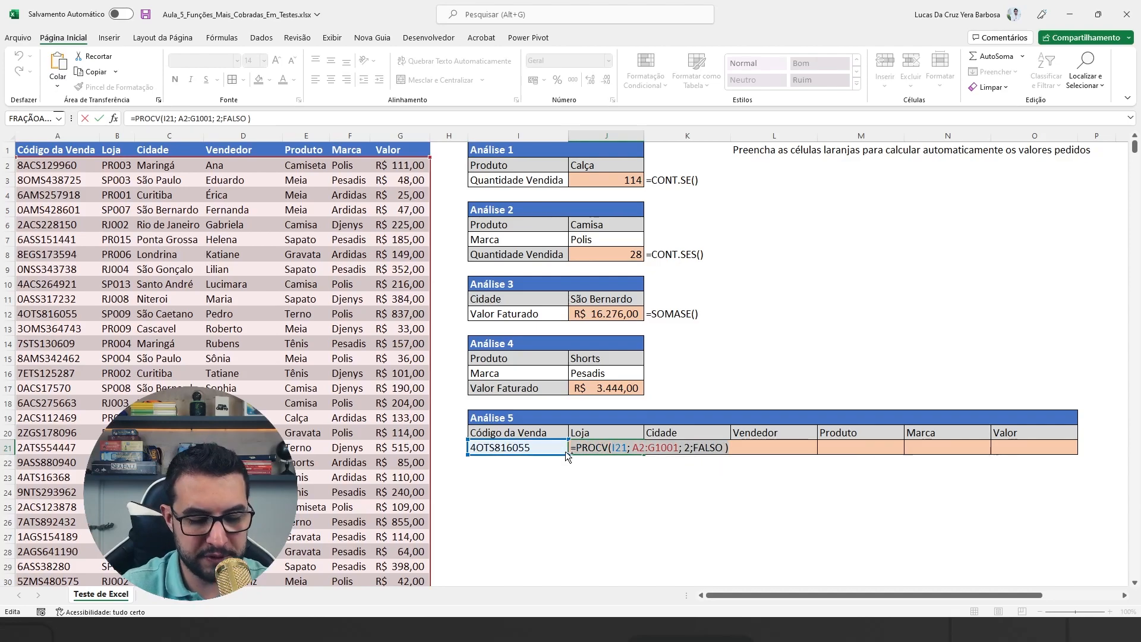
pyautogui.press('Escape')
pyautogui.click(654, 450)
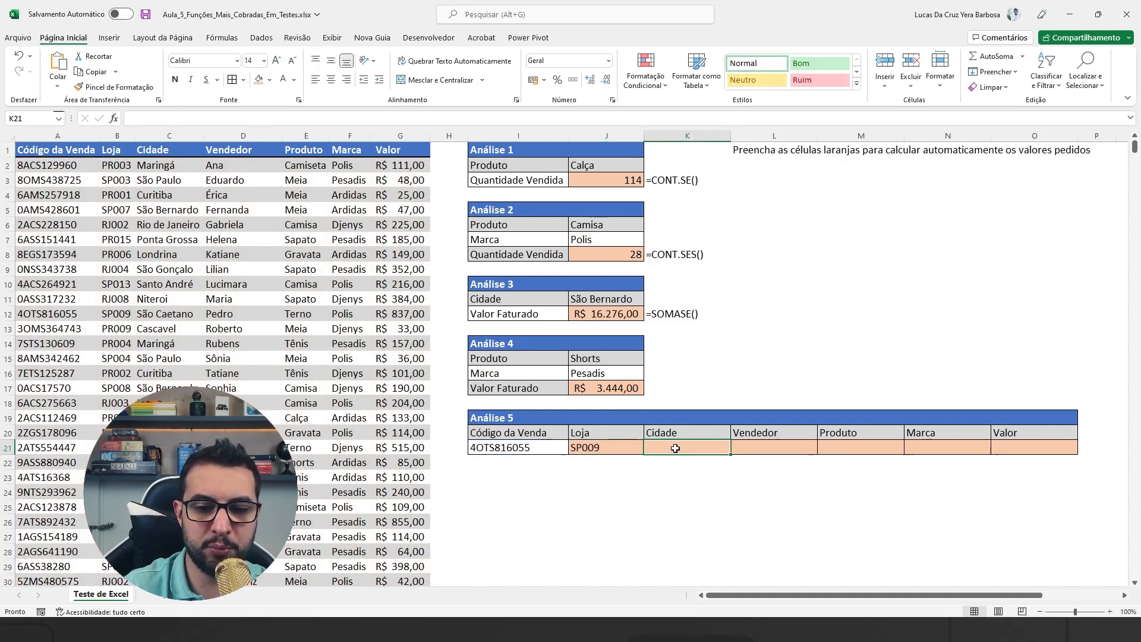
pyautogui.hotkey('ctrl', 'v')
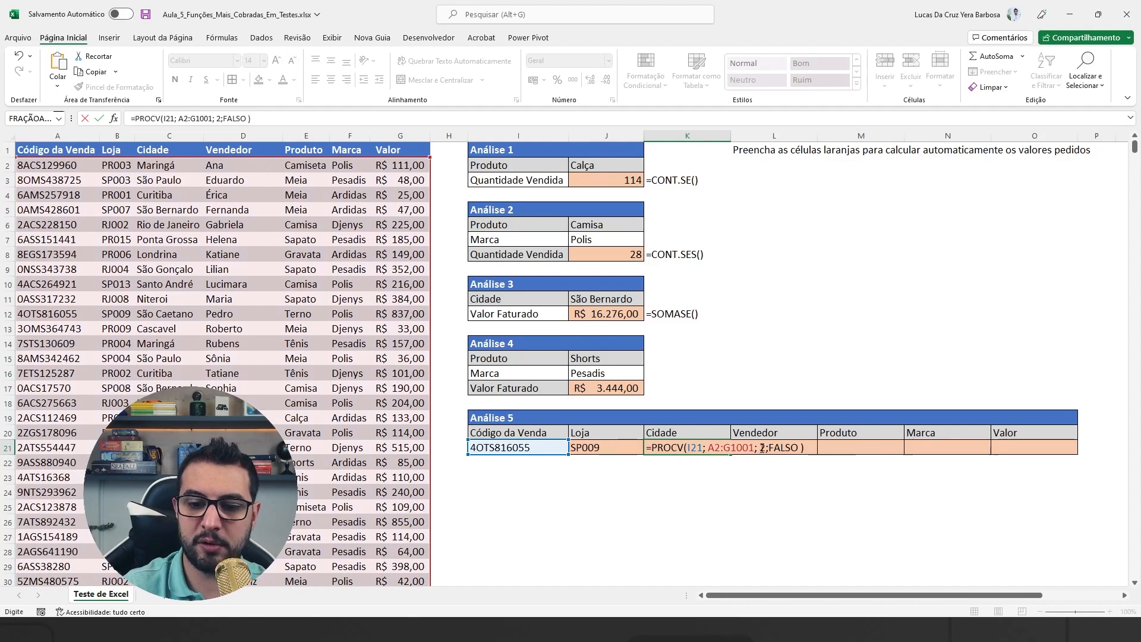
pyautogui.click(762, 447)
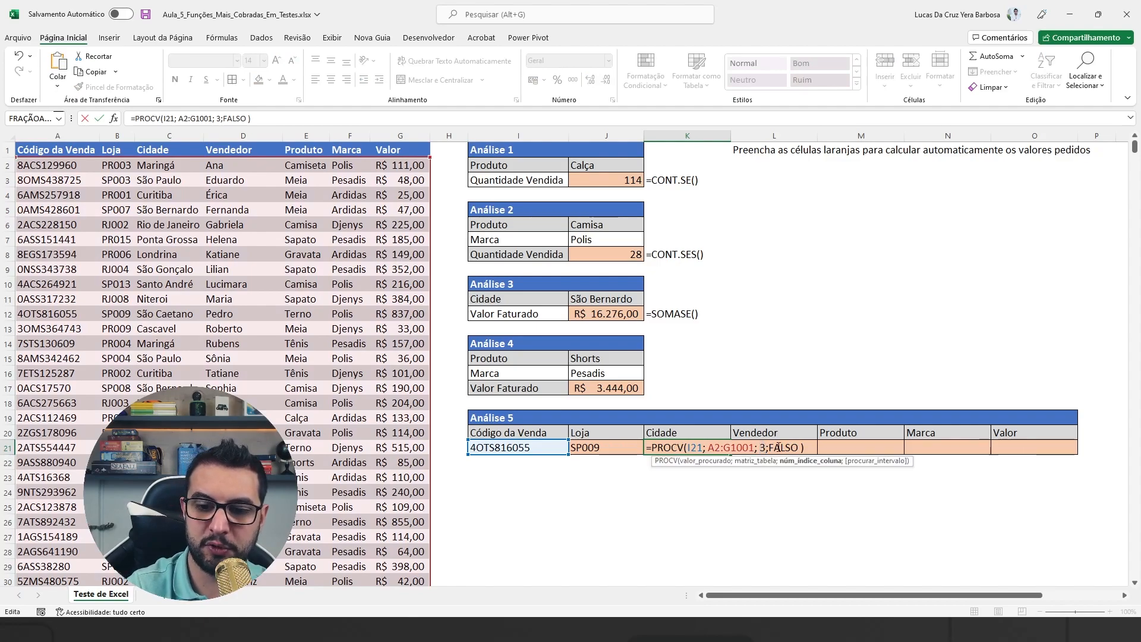
pyautogui.press('Return')
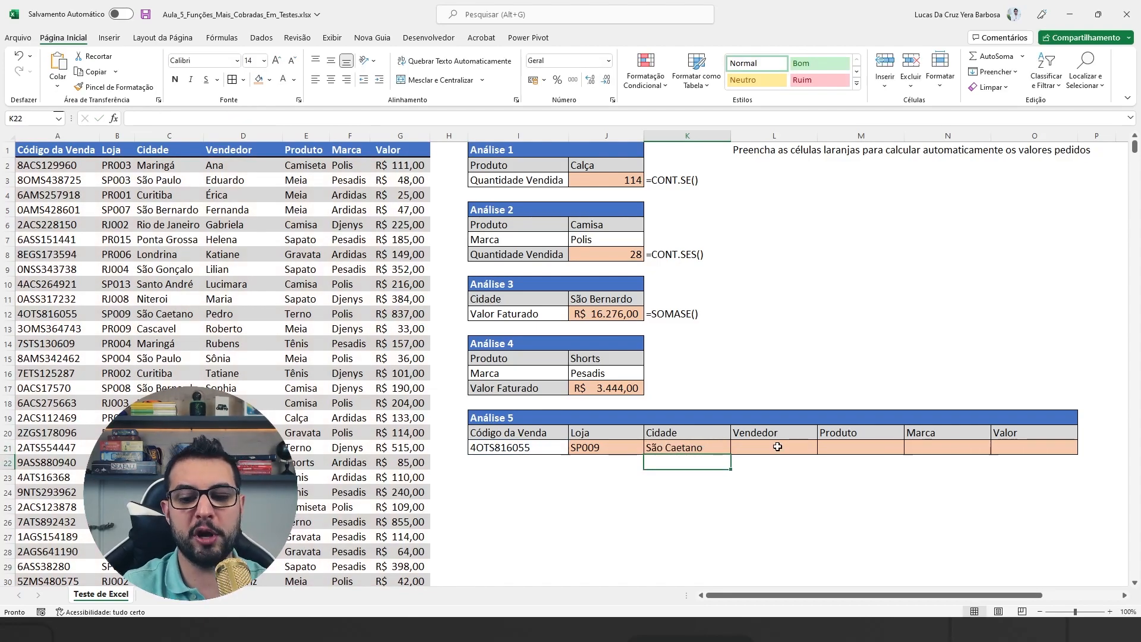
# Paste the PROCV formula into Análise 5's Vendedor cell L21 with column index 4.
pyautogui.doubleClick(777, 446)
pyautogui.hotkey('ctrl', 'v')
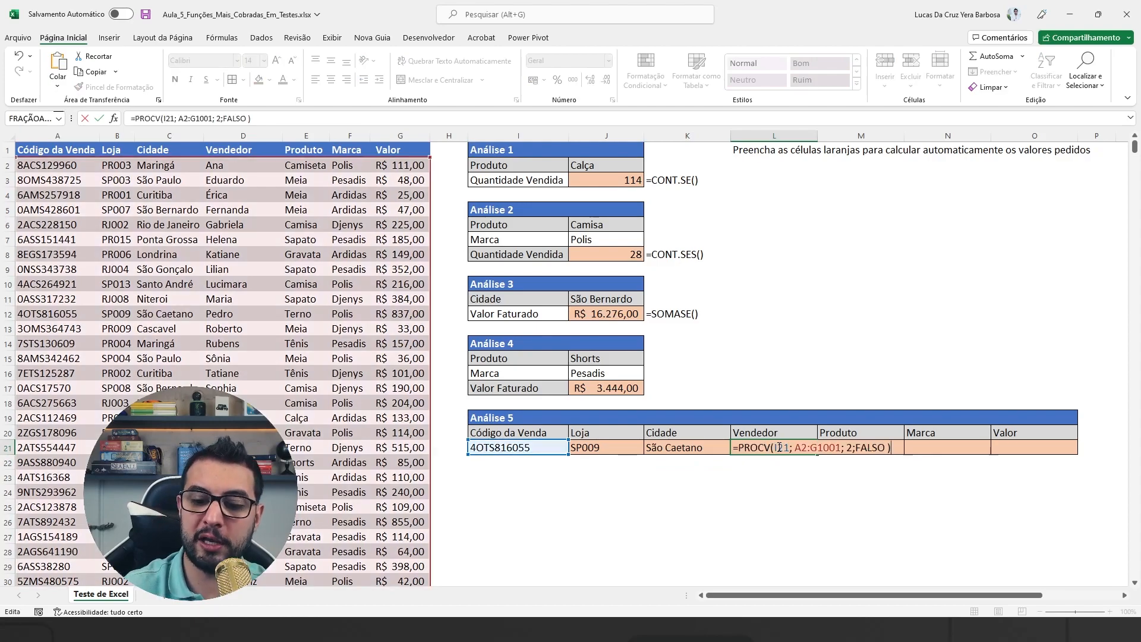
pyautogui.click(851, 447)
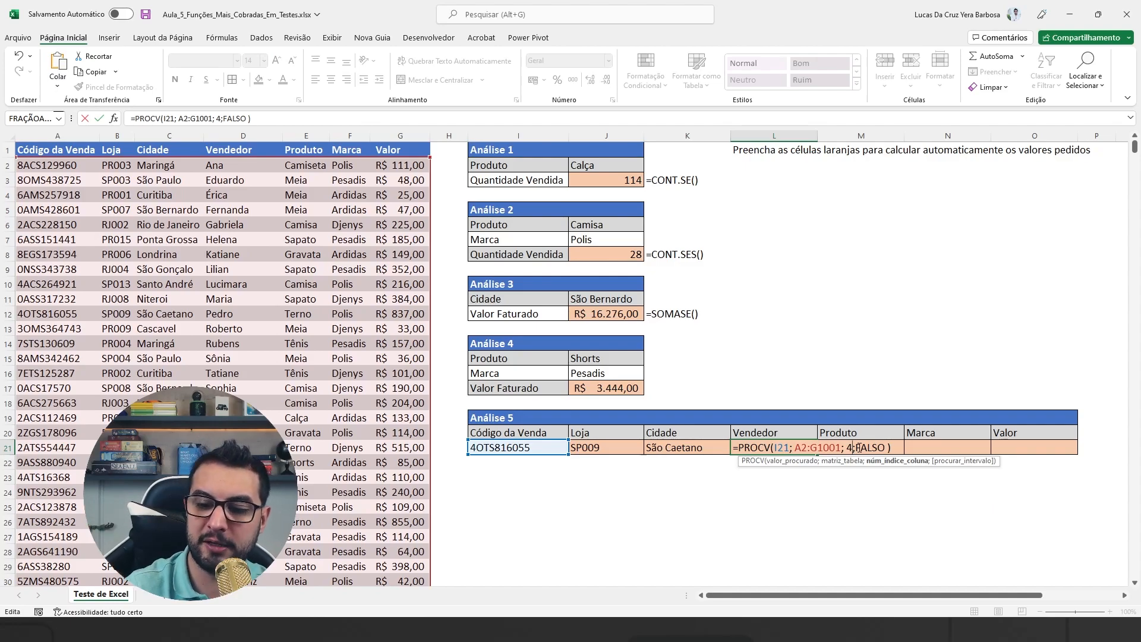
pyautogui.press('Tab')
# Paste the PROCV formula into Análise 5's Produto cell M21 and set its column index to 5.
pyautogui.doubleClick(863, 447)
pyautogui.hotkey('ctrl', 'v')
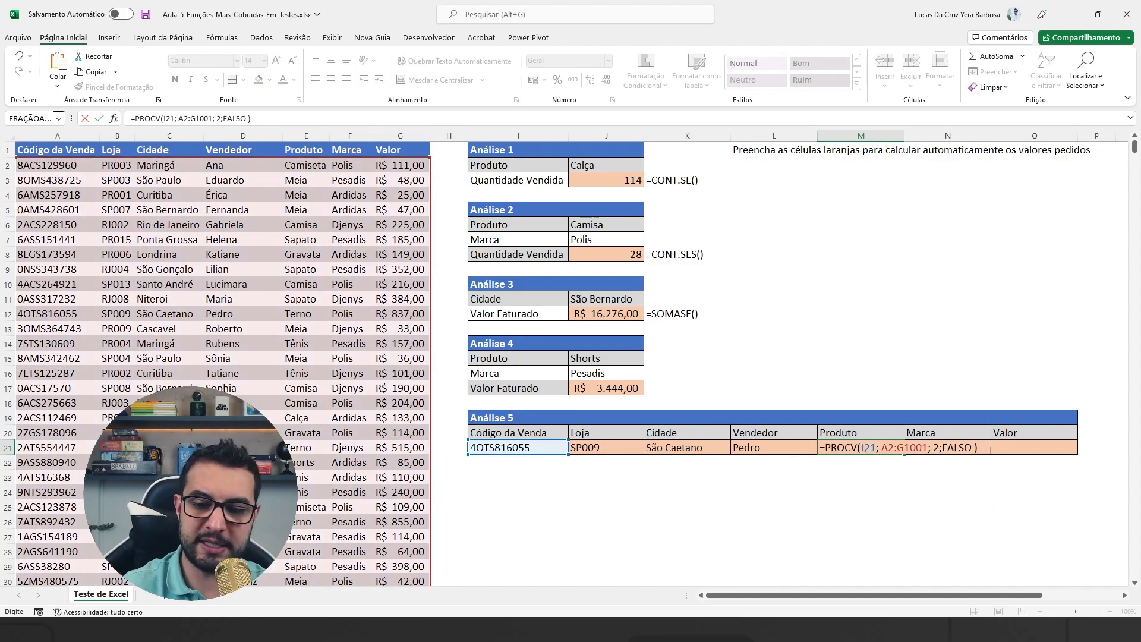
pyautogui.click(940, 448)
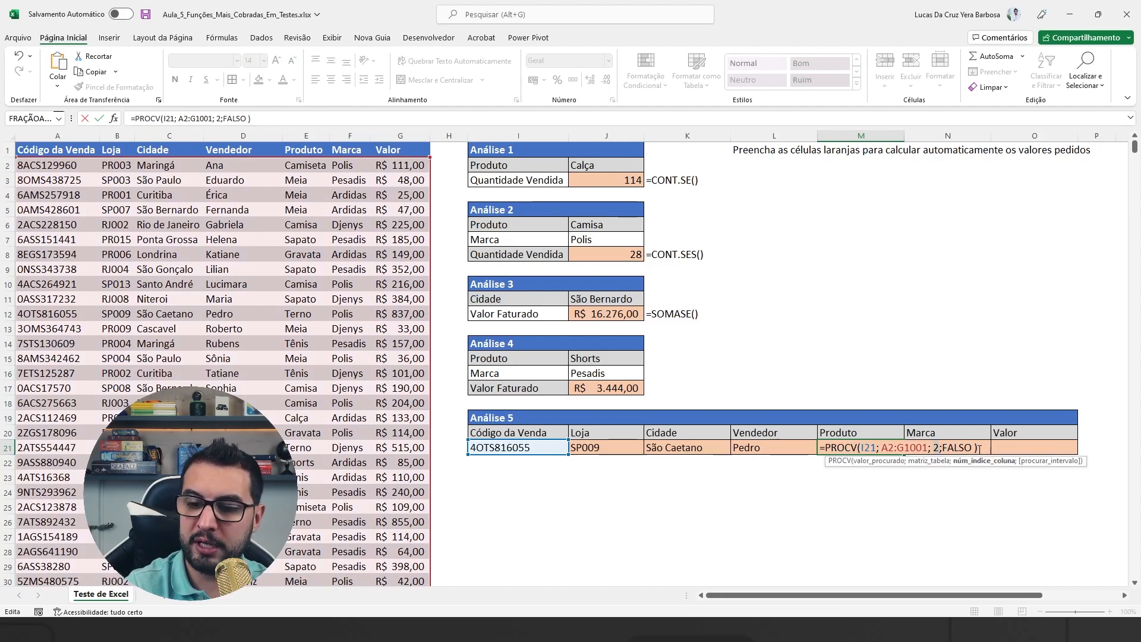
pyautogui.press('BackSpace')
pyautogui.write('5')
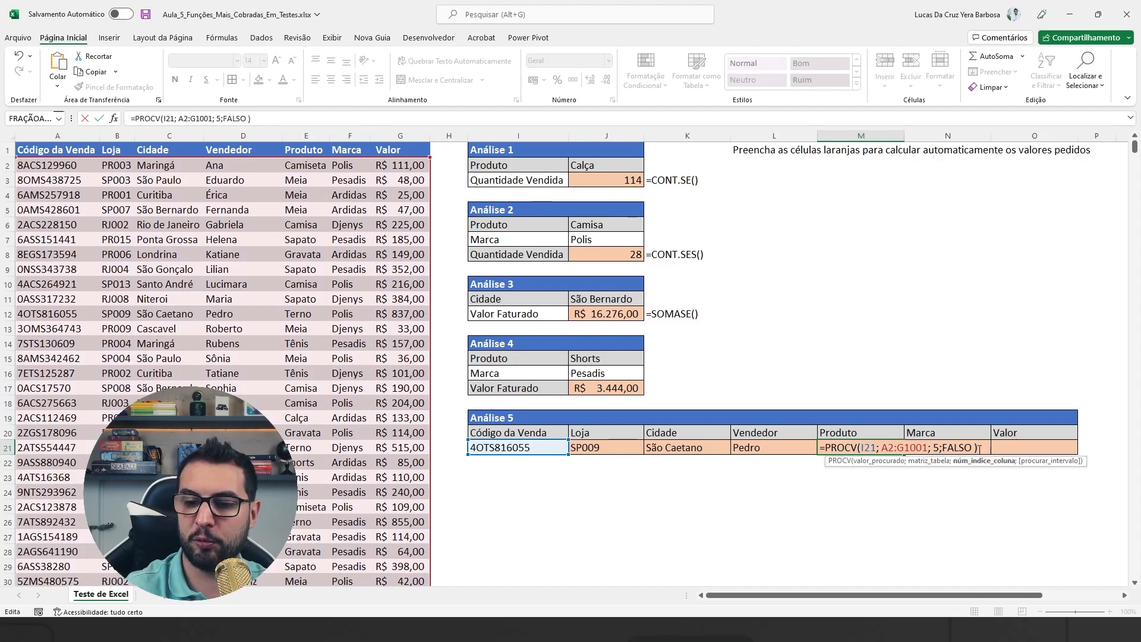
pyautogui.press('Return')
# Fill Análise 5's Marca cell N21 with the copied PROCV formula, using column index 6.
pyautogui.click(984, 453)
pyautogui.hotkey('ctrl', 'v')
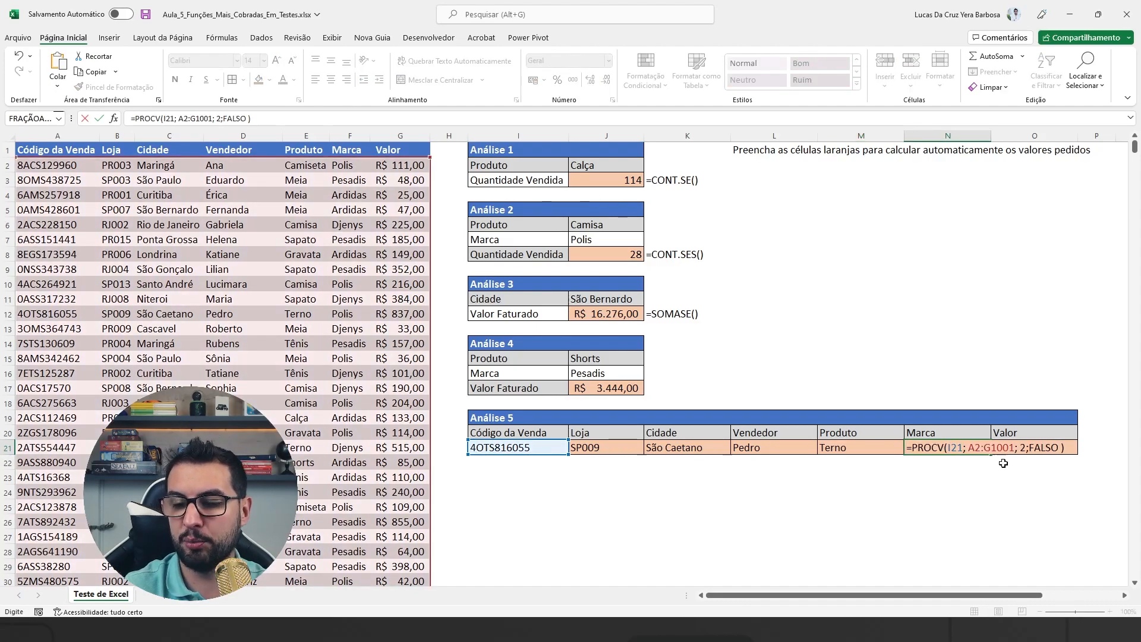
pyautogui.press('BackSpace')
pyautogui.write('6')
pyautogui.press('Return')
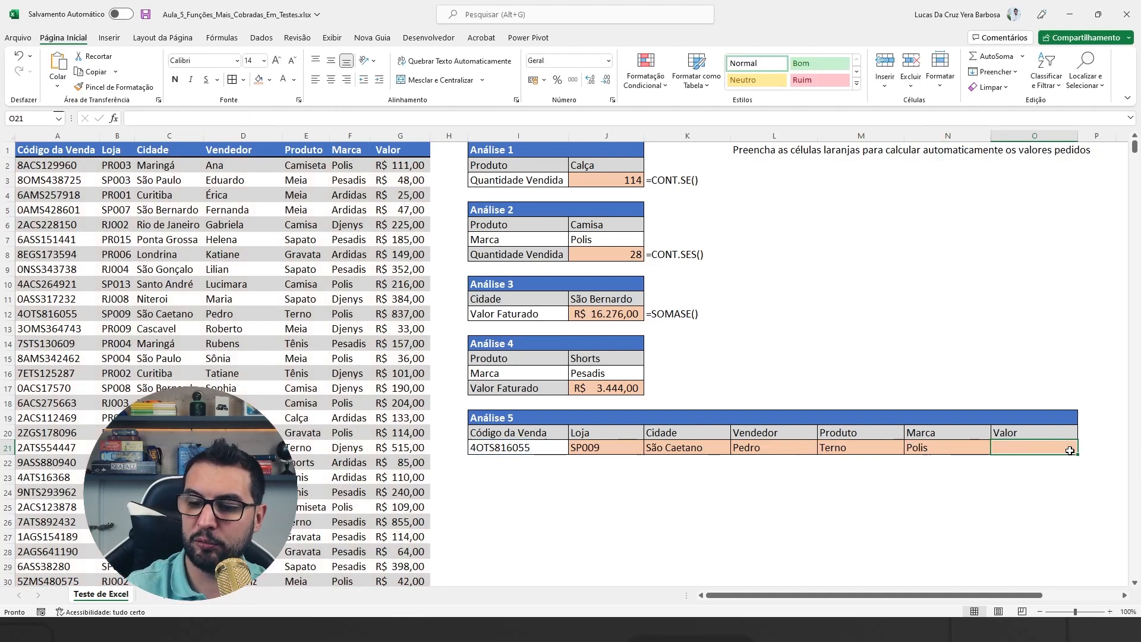
# Fill Análise 5's Valor cell O21 with the copied PROCV formula, using column index 7.
pyautogui.click(1024, 447)
pyautogui.hotkey('ctrl', 'v')
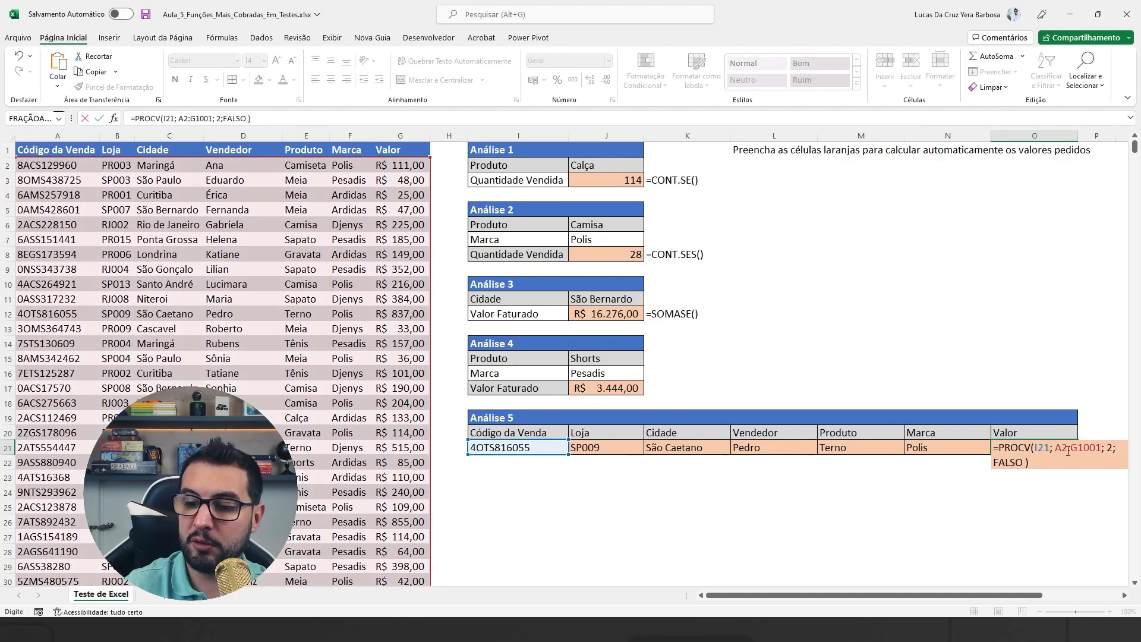
pyautogui.click(1107, 449)
pyautogui.press('BackSpace')
pyautogui.write('7')
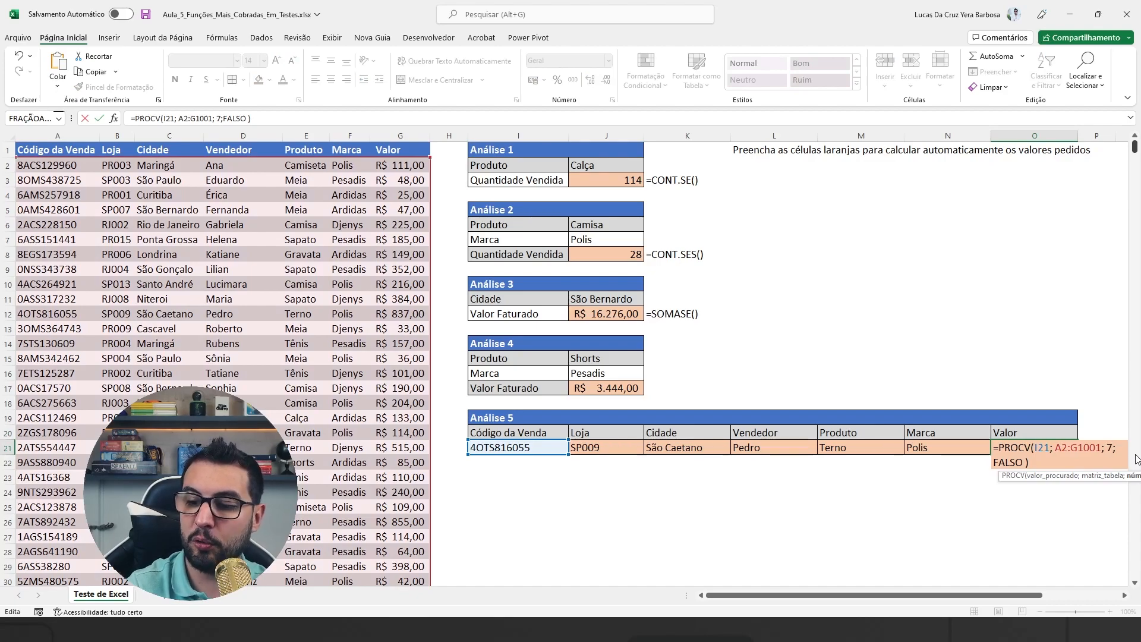
pyautogui.press('Return')
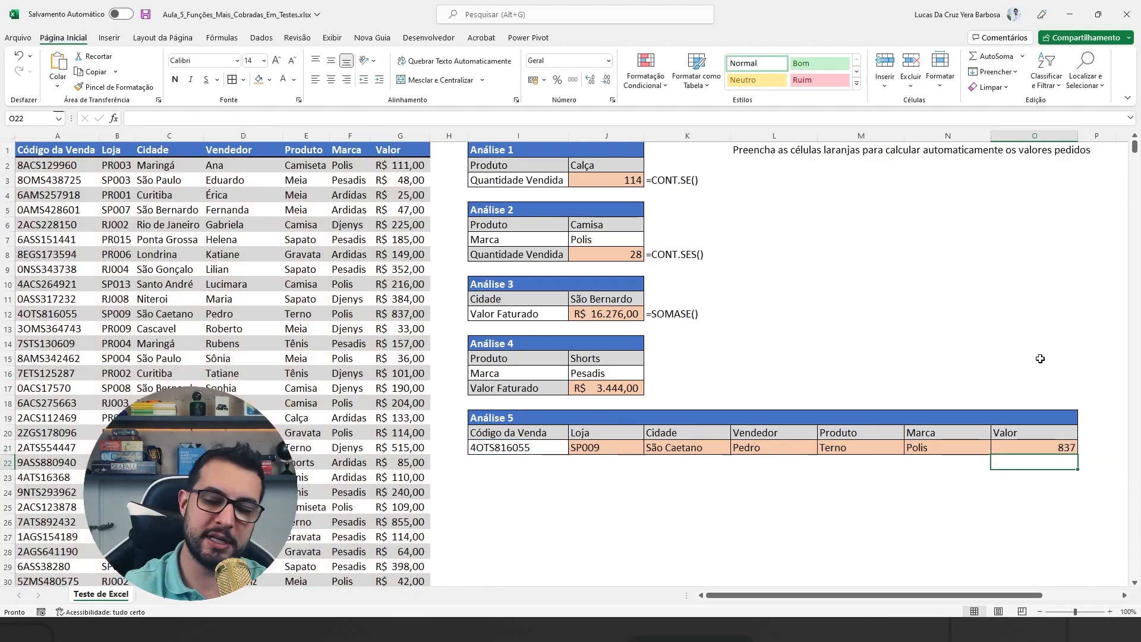
# Apply the Contábil (accounting) number format in R$ to Análise 5's Valor cell O21.
pyautogui.click(1031, 445)
pyautogui.click(533, 79)
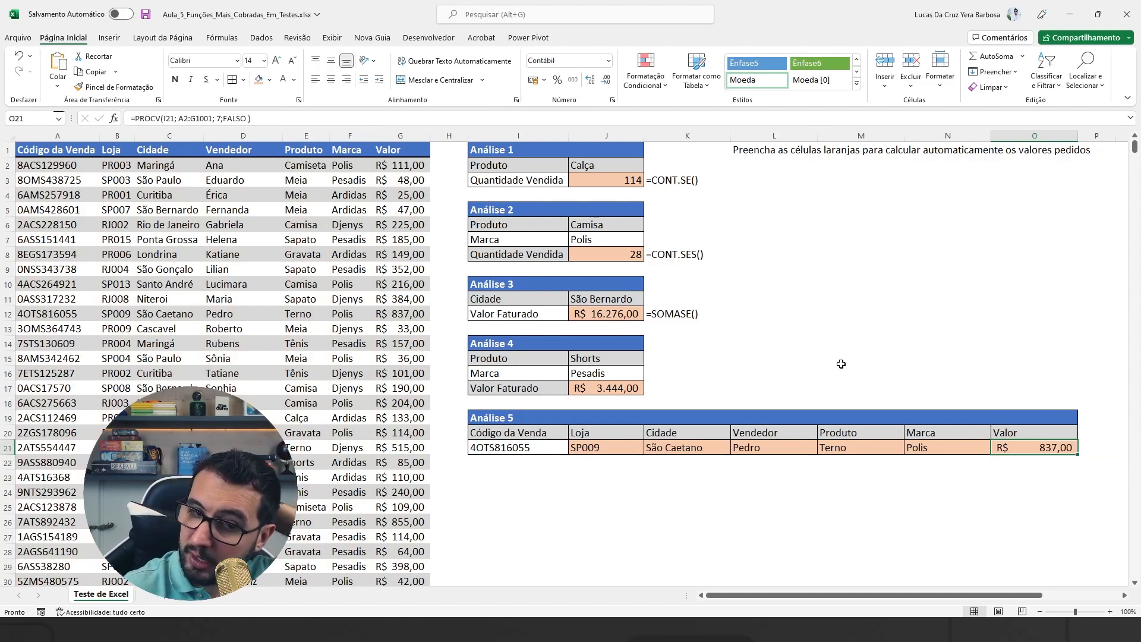
pyautogui.click(678, 382)
pyautogui.click(1084, 448)
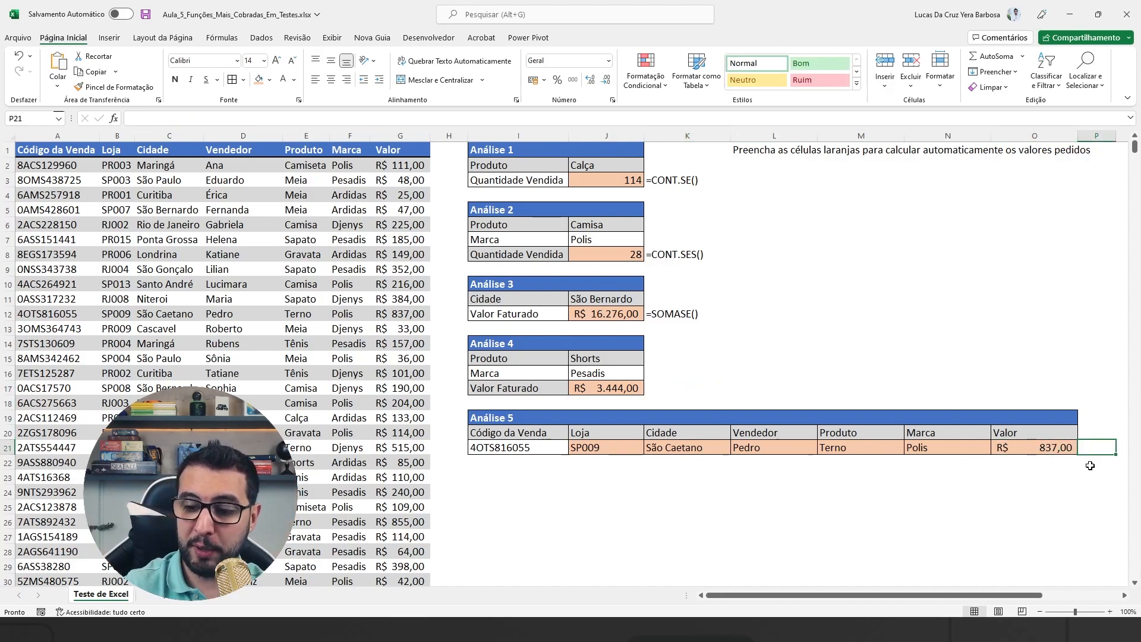
# Enter the text label =PROCV() in cell I22 below Análise 5 to note the function used.
pyautogui.click(506, 462)
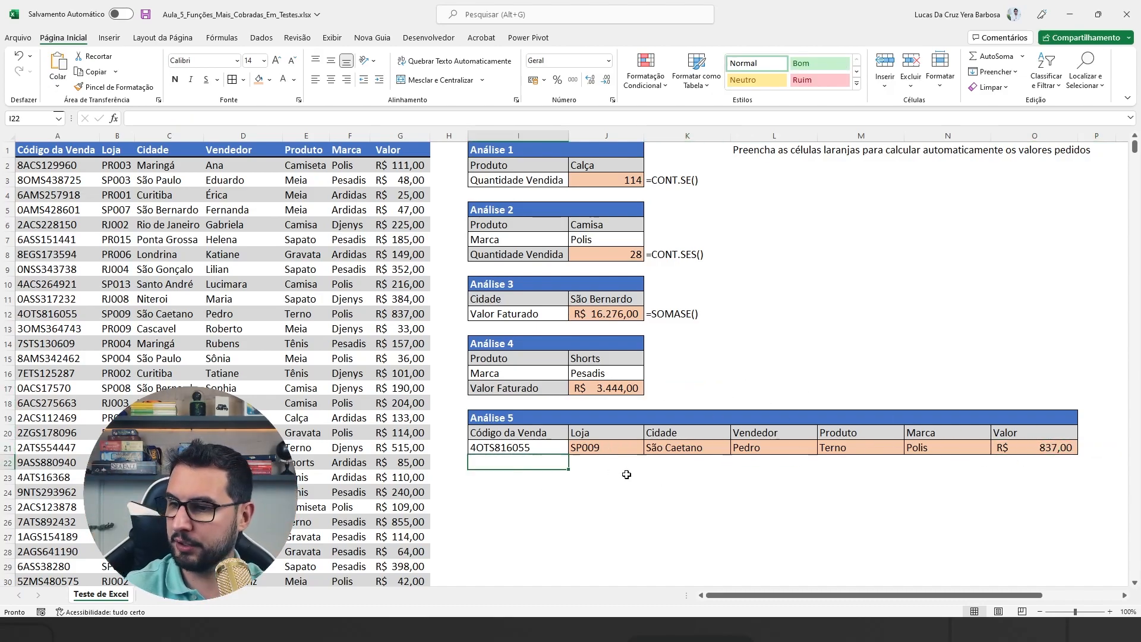
pyautogui.write("'=proc")
pyautogui.press('BackSpace')
pyautogui.press('BackSpace')
pyautogui.press('BackSpace')
pyautogui.press('BackSpace')
pyautogui.write('PROCV()')
pyautogui.press('Return')
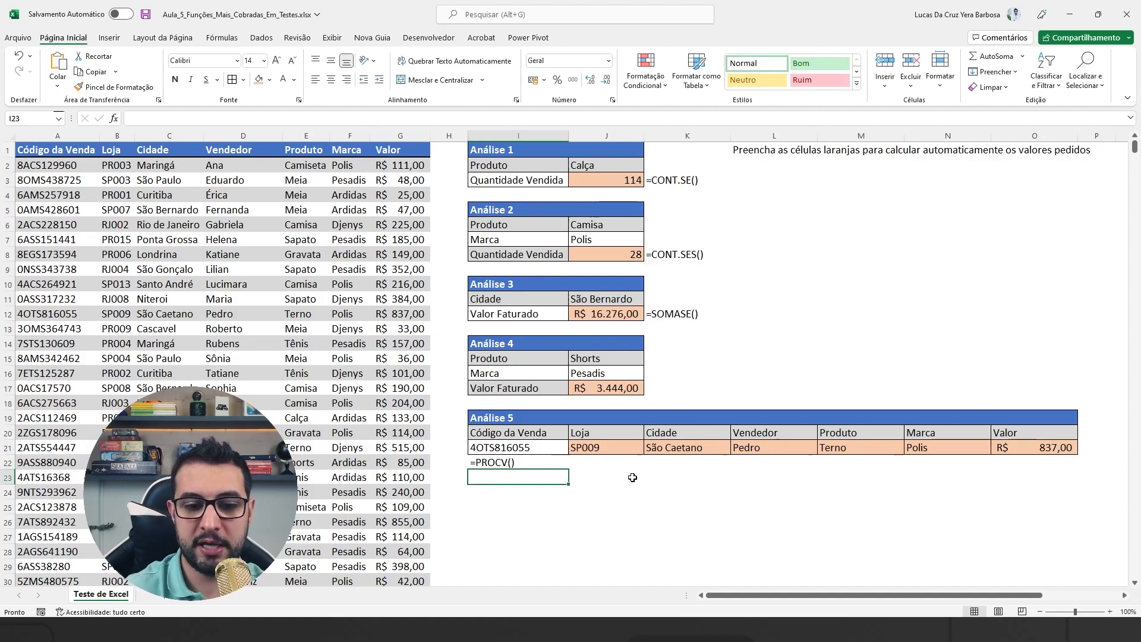
# Enter the text label =SOMASES() in K17 beside Análise 4's Valor Faturado result.
pyautogui.click(658, 387)
pyautogui.write("'")
pyautogui.write('=SOMASES()')
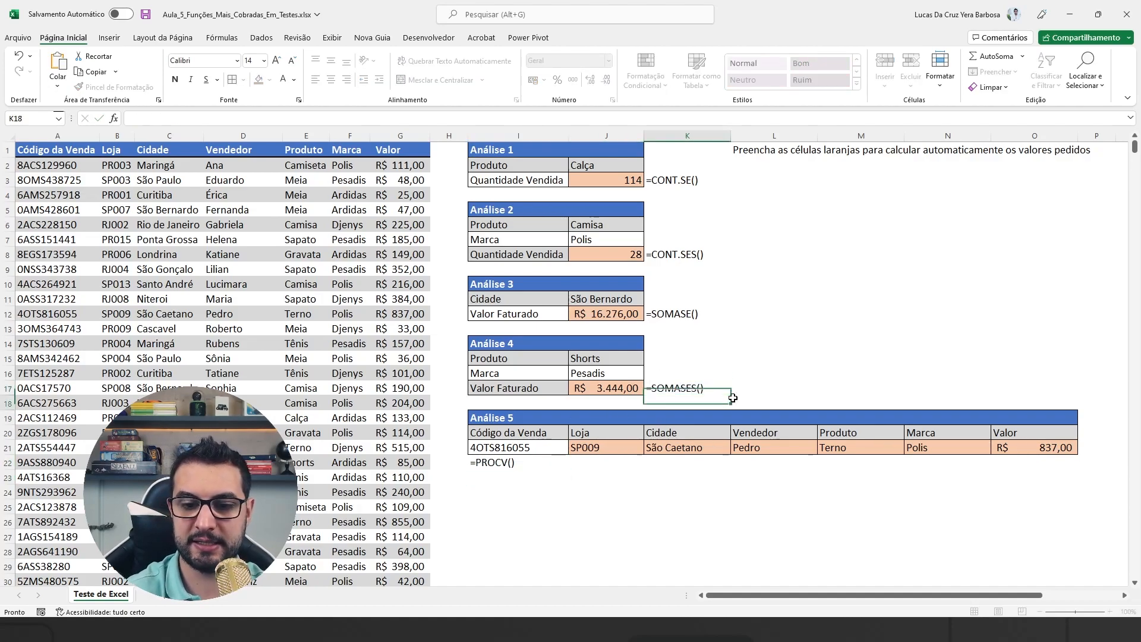
pyautogui.press('Return')
# Add the text label =PROCX() in cell I23, under the =PROCV() note.
pyautogui.click(508, 479)
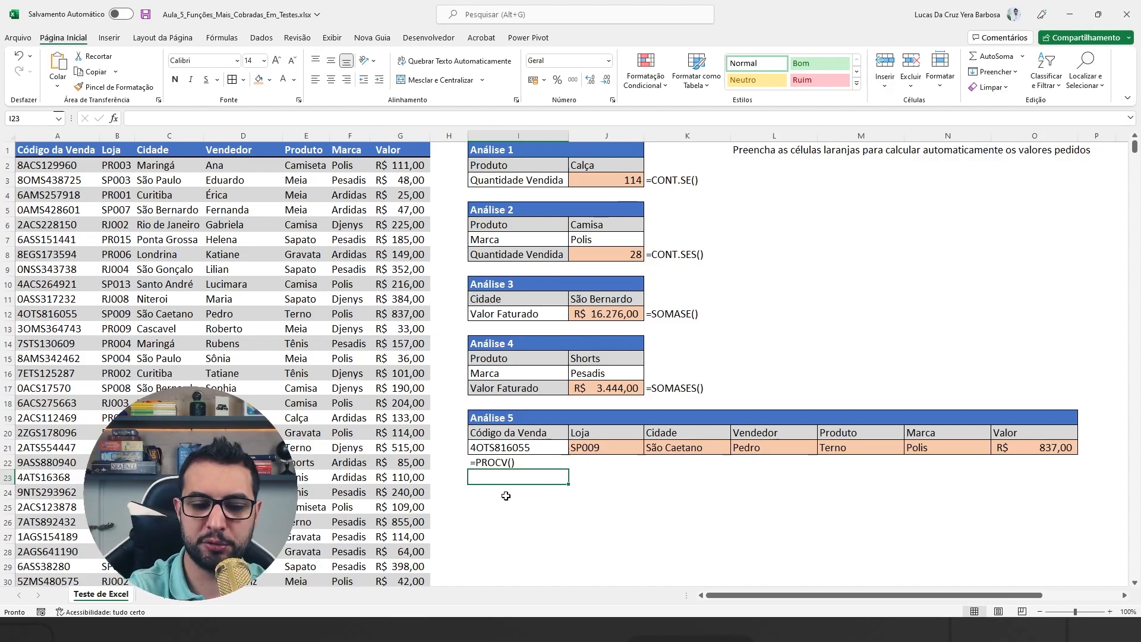
pyautogui.write("'=")
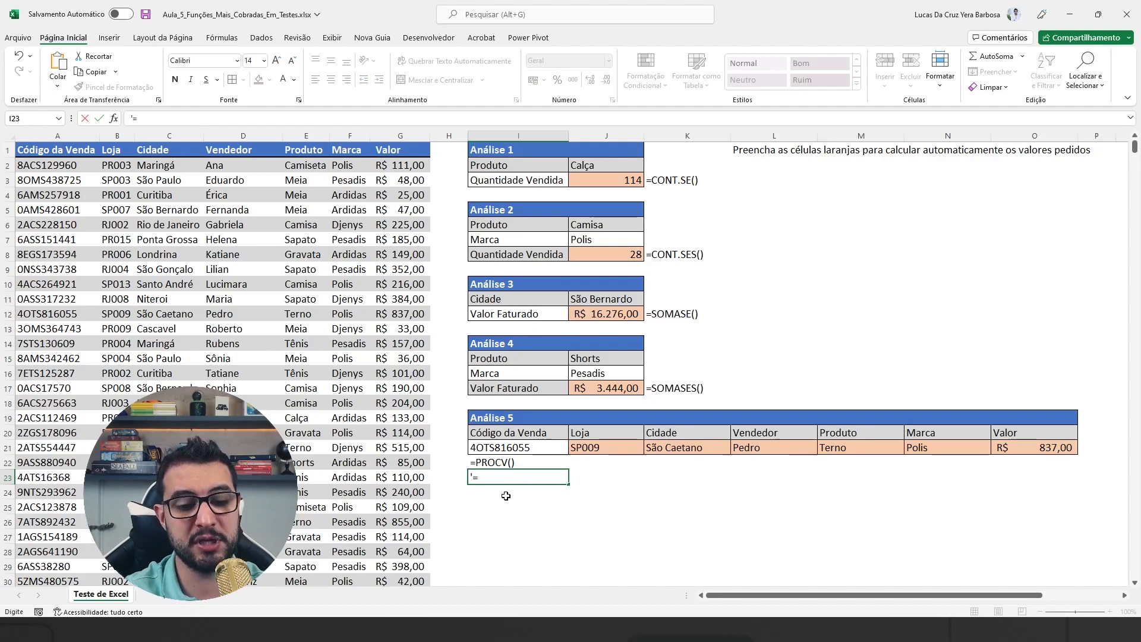
pyautogui.write('PROCX()')
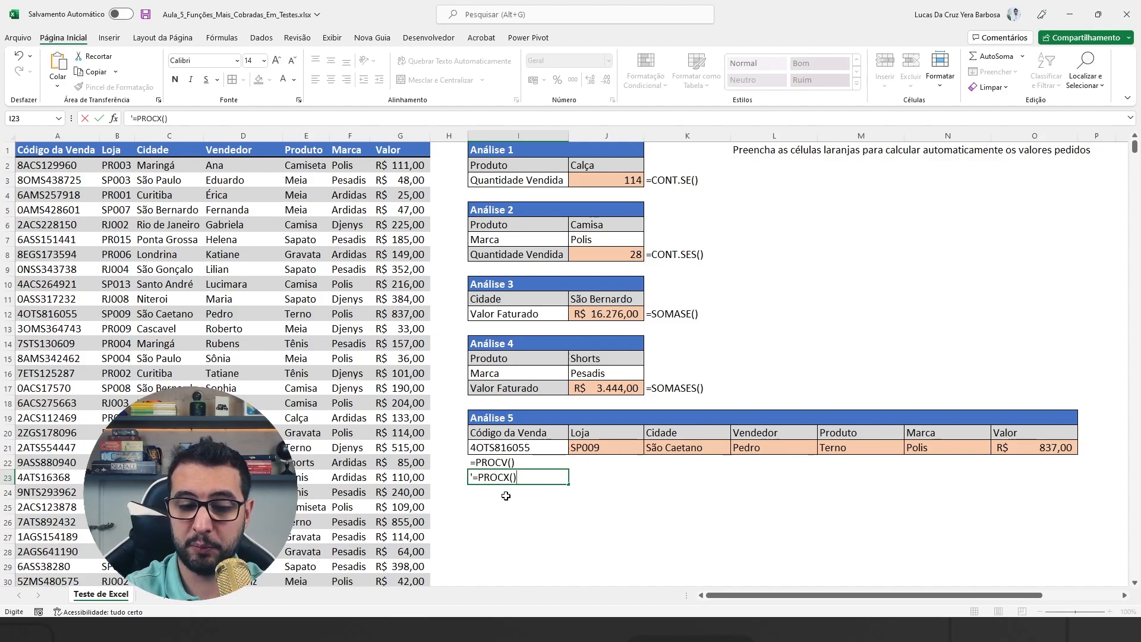
pyautogui.press('Return')
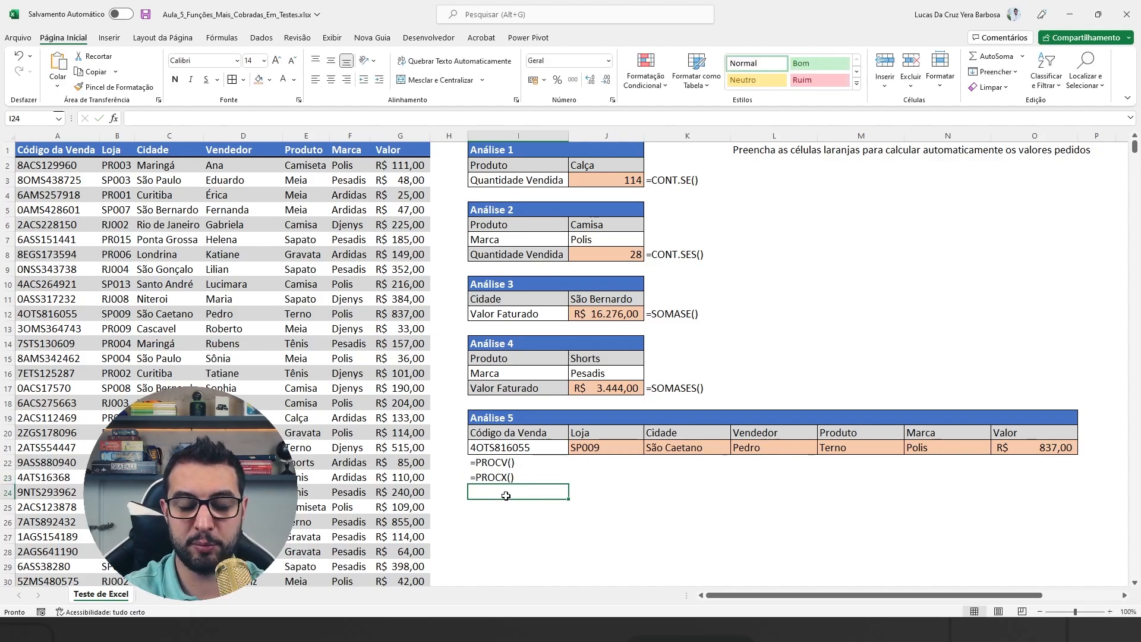
# Add the text label =ÍNDICE+CORRESP() in cell I24, under the =PROCX() note.
pyautogui.write("'=")
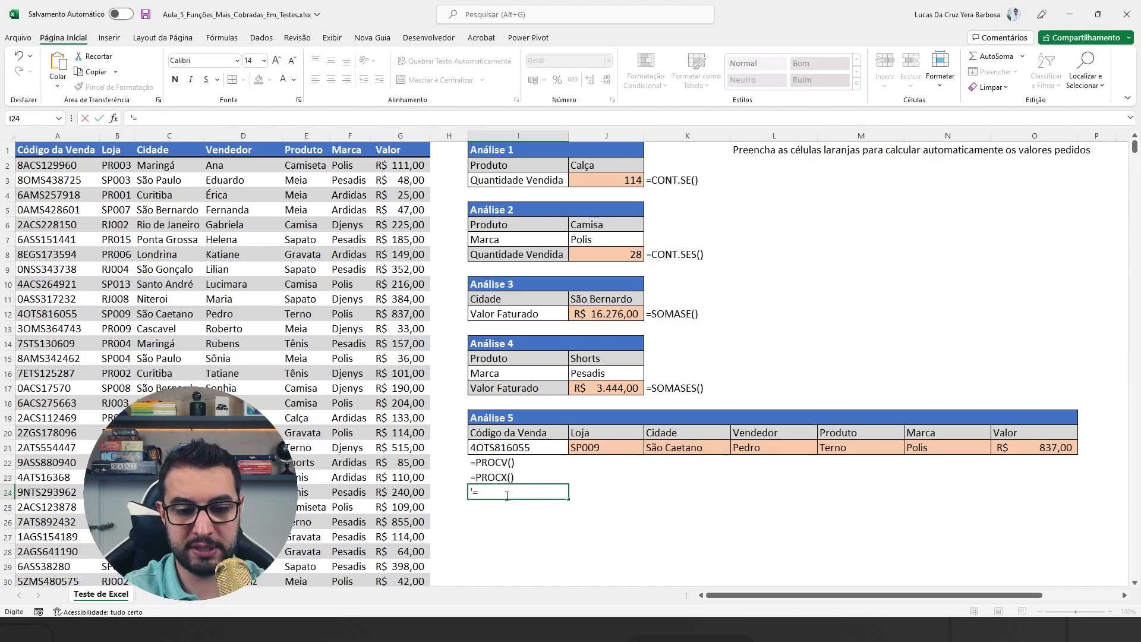
pyautogui.write('ÍNDICE+CORRESP()')
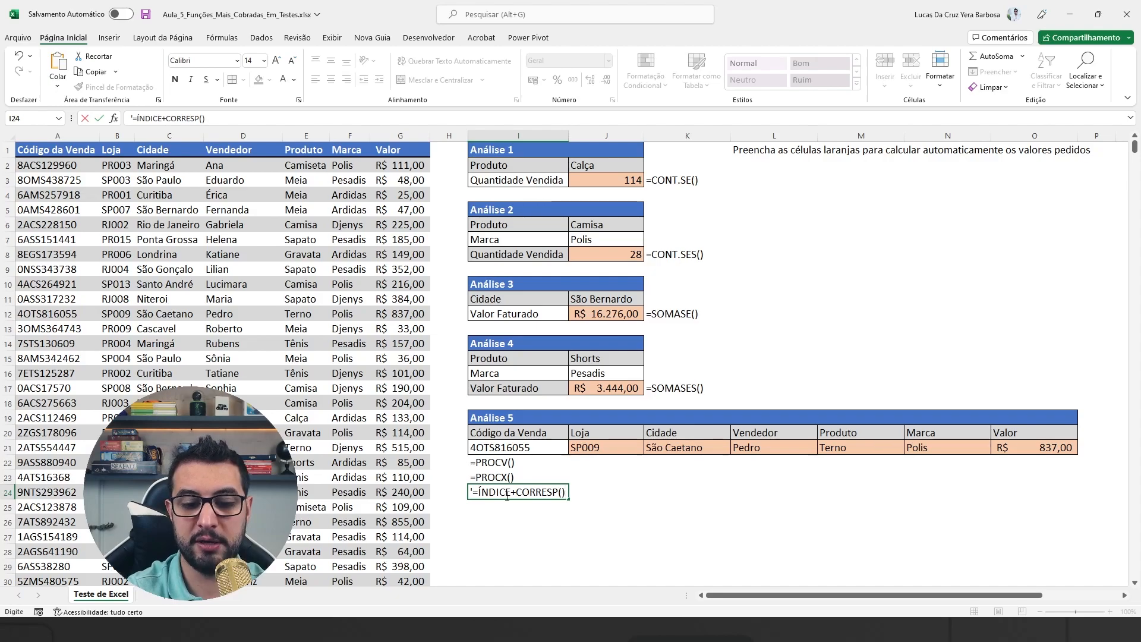
pyautogui.press('Return')
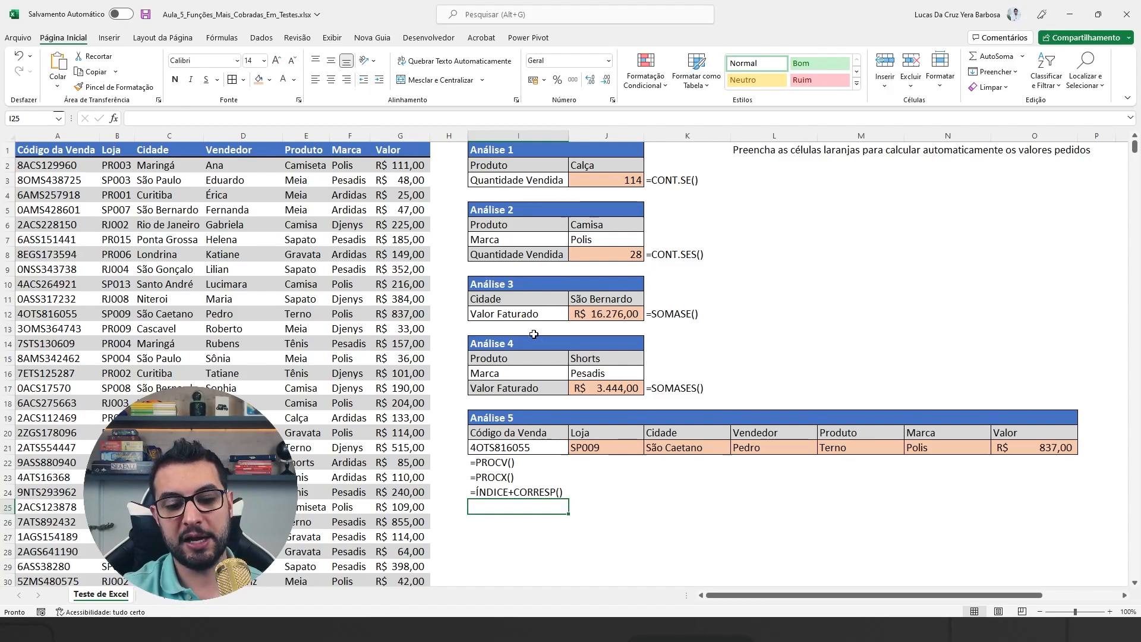
# Review the lookup function notes under Análise 5 and the function labels beside Análises 1 to 4, and return to cell A1.
pyautogui.doubleClick(532, 476)
pyautogui.press('Escape')
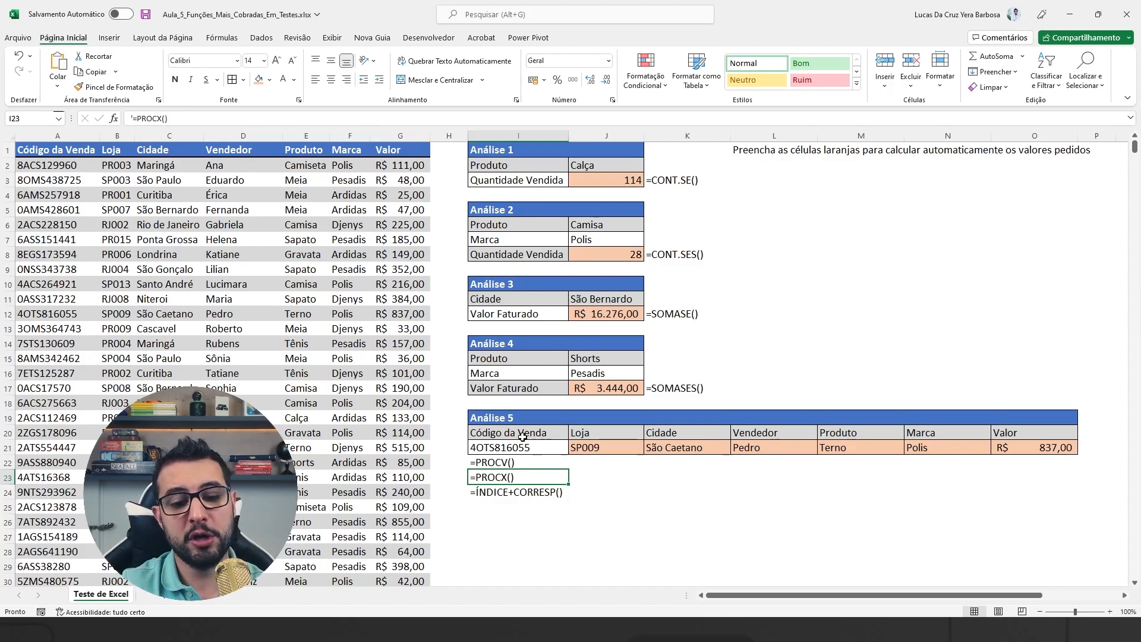
pyautogui.doubleClick(531, 491)
pyautogui.press('Escape')
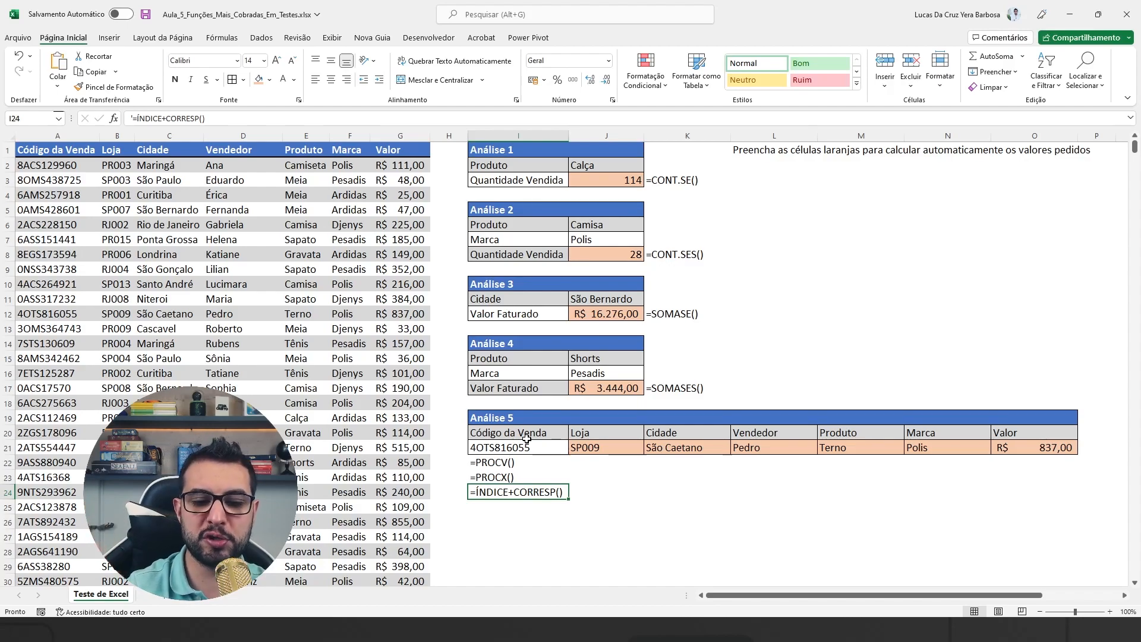
pyautogui.press('Up')
pyautogui.press('Up')
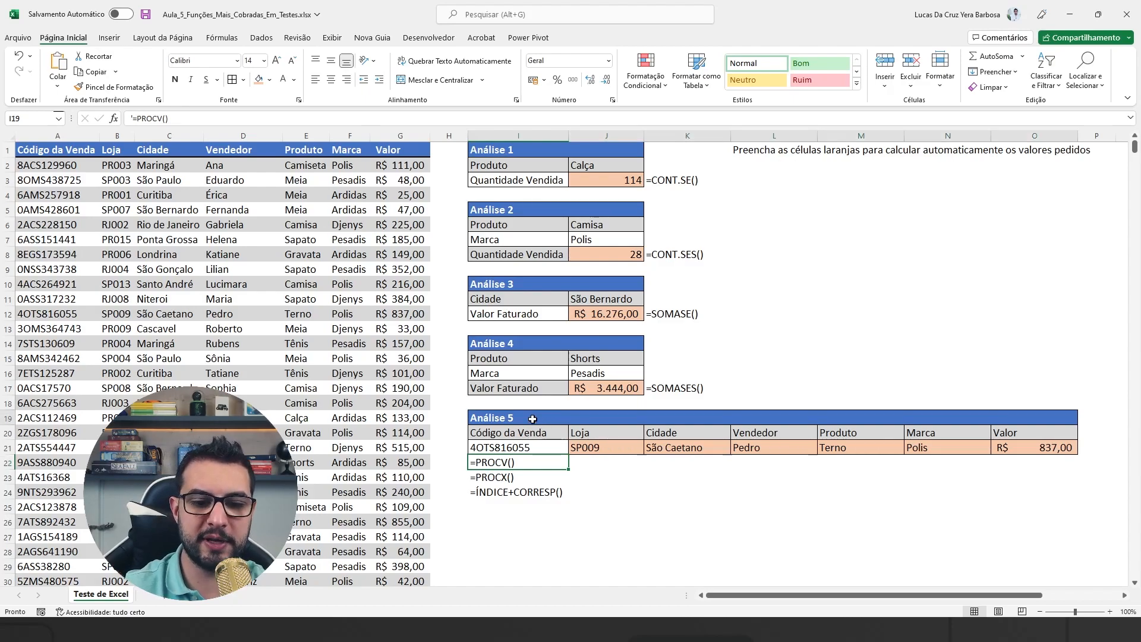
pyautogui.moveTo(538, 422); pyautogui.dragTo(635, 445)
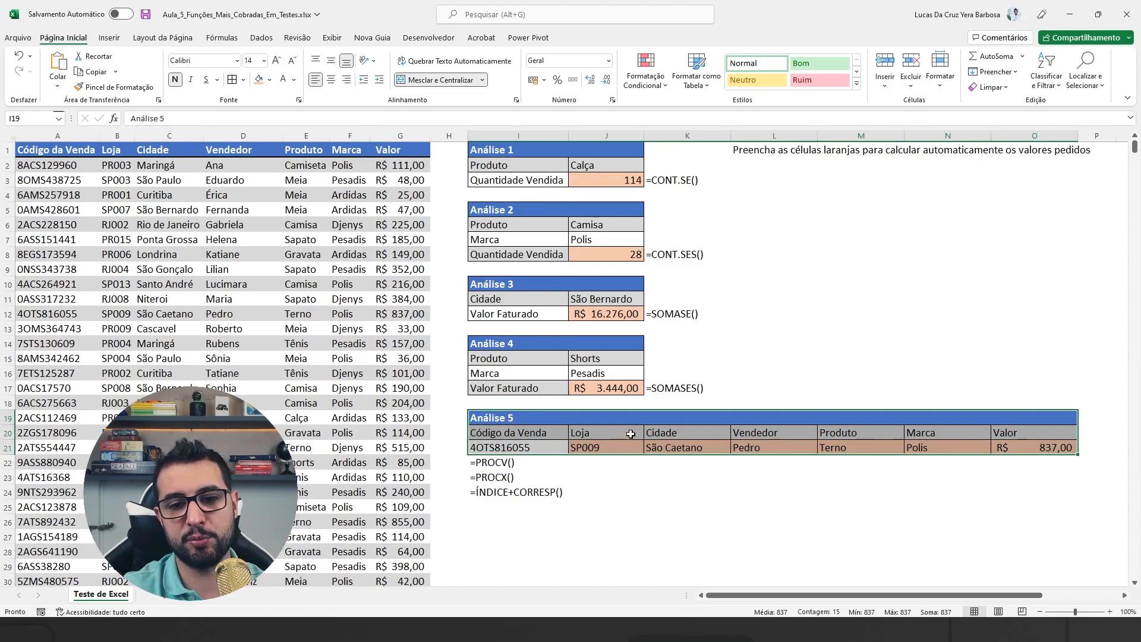
pyautogui.moveTo(663, 182); pyautogui.dragTo(677, 389)
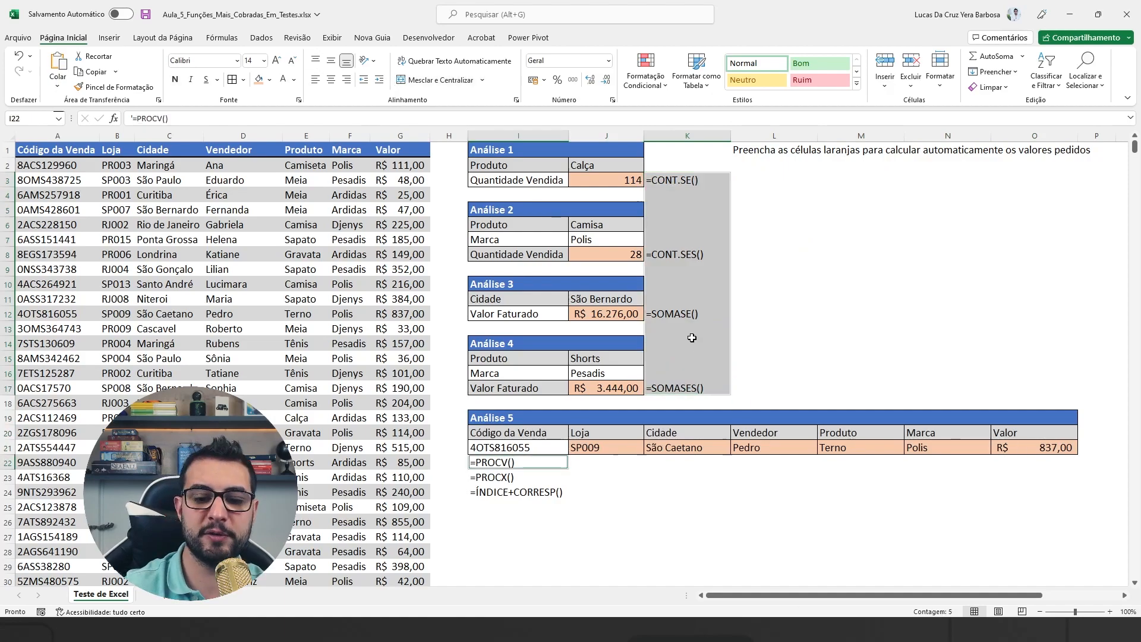
pyautogui.click(689, 286)
pyautogui.hotkey('ctrl', 'Home')
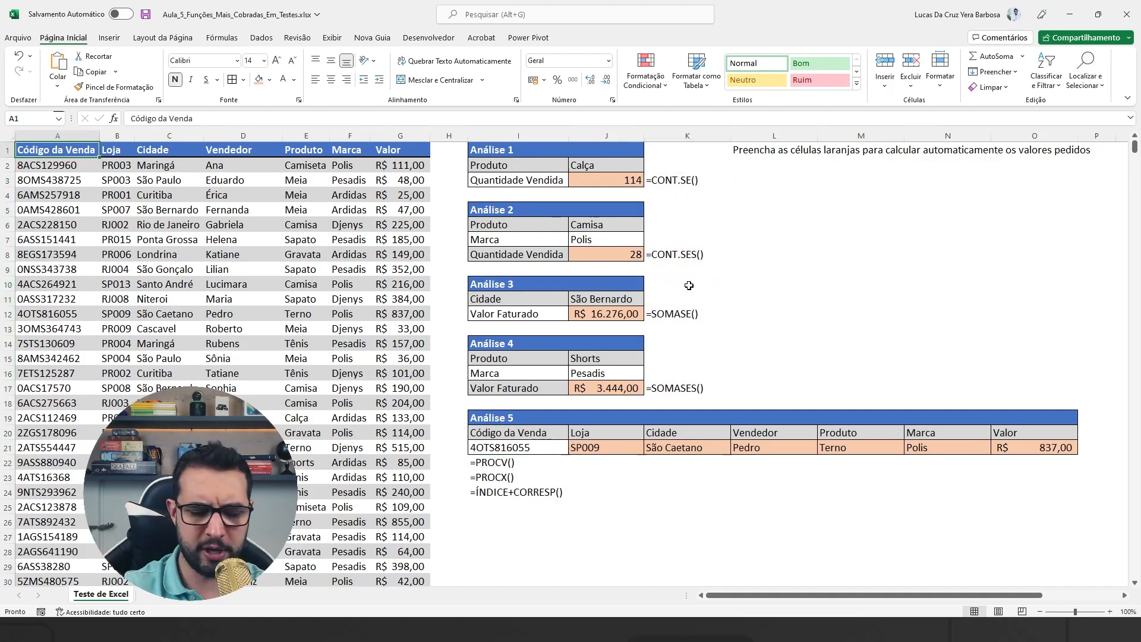